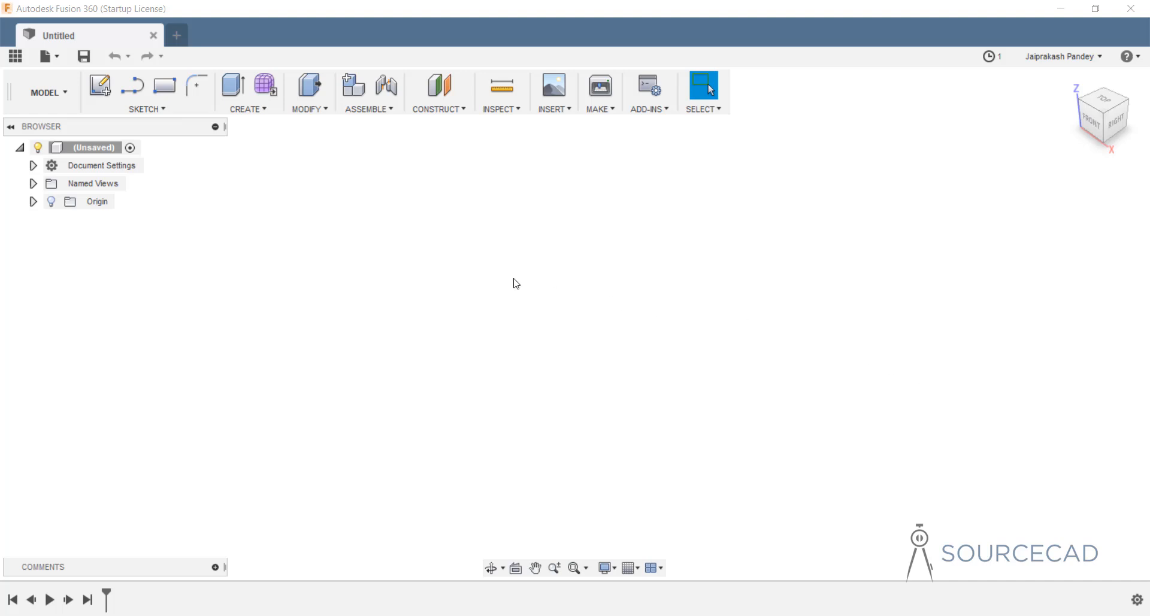
# Switch the workspace from Model to Patch.
pyautogui.click(56, 92)
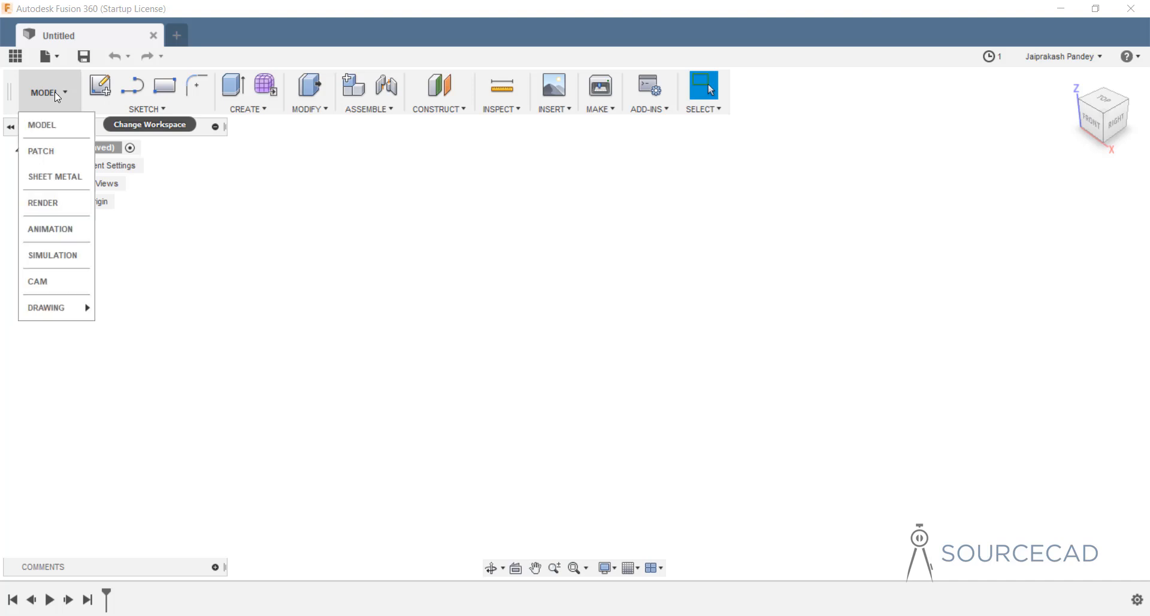
pyautogui.click(57, 153)
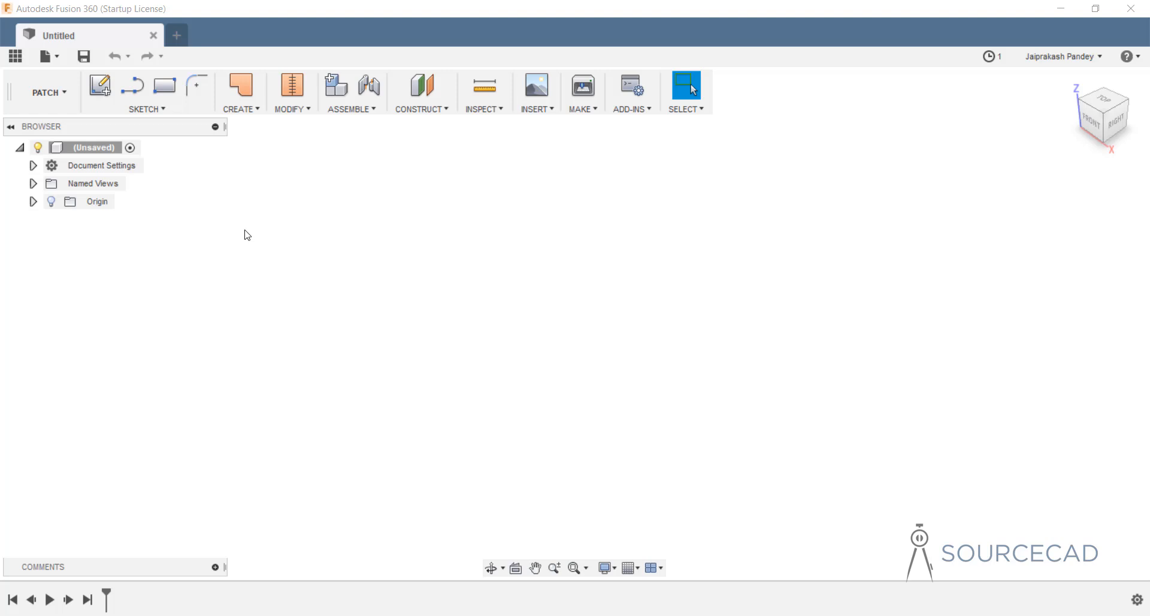
# Attach the bottle image from the Desktop as a canvas on the YZ plane.
pyautogui.click(537, 110)
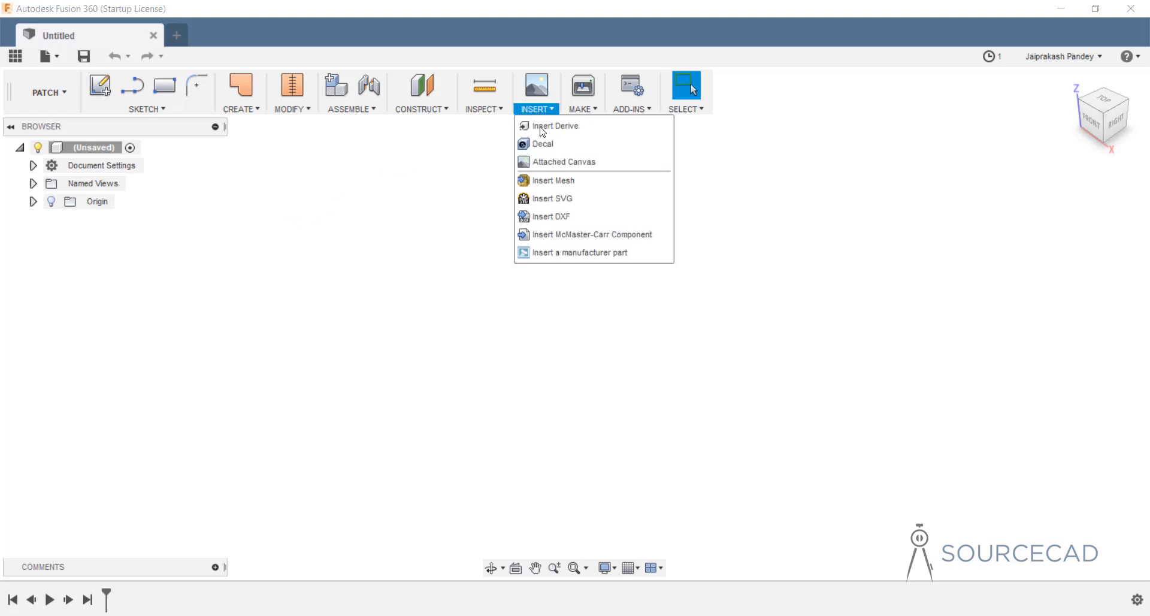
pyautogui.click(557, 164)
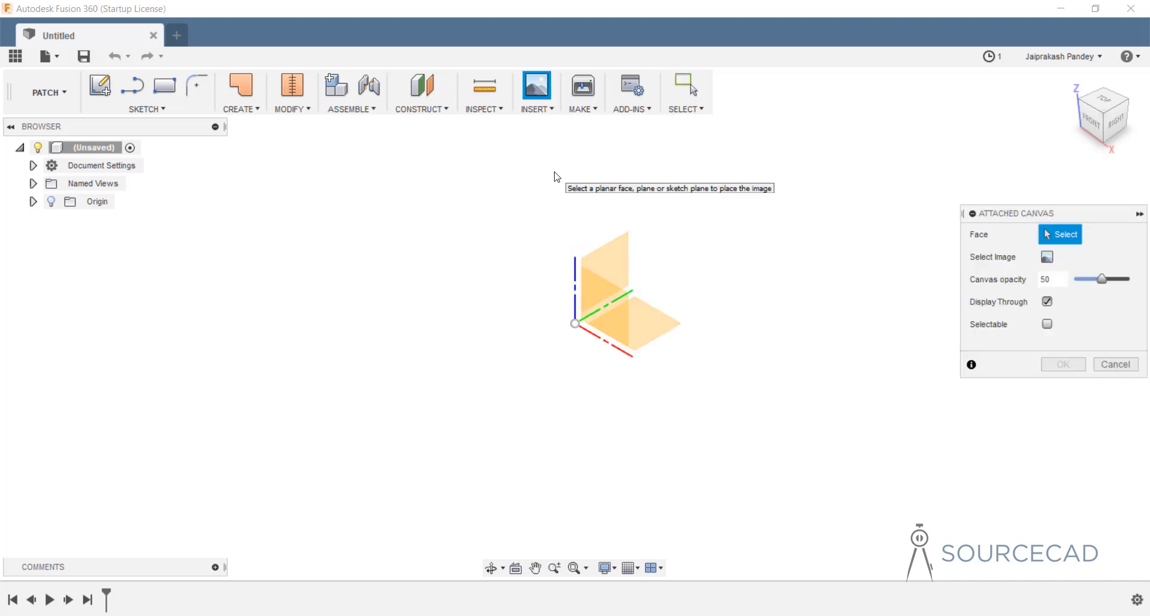
pyautogui.moveTo(1040, 218); pyautogui.dragTo(923, 208)
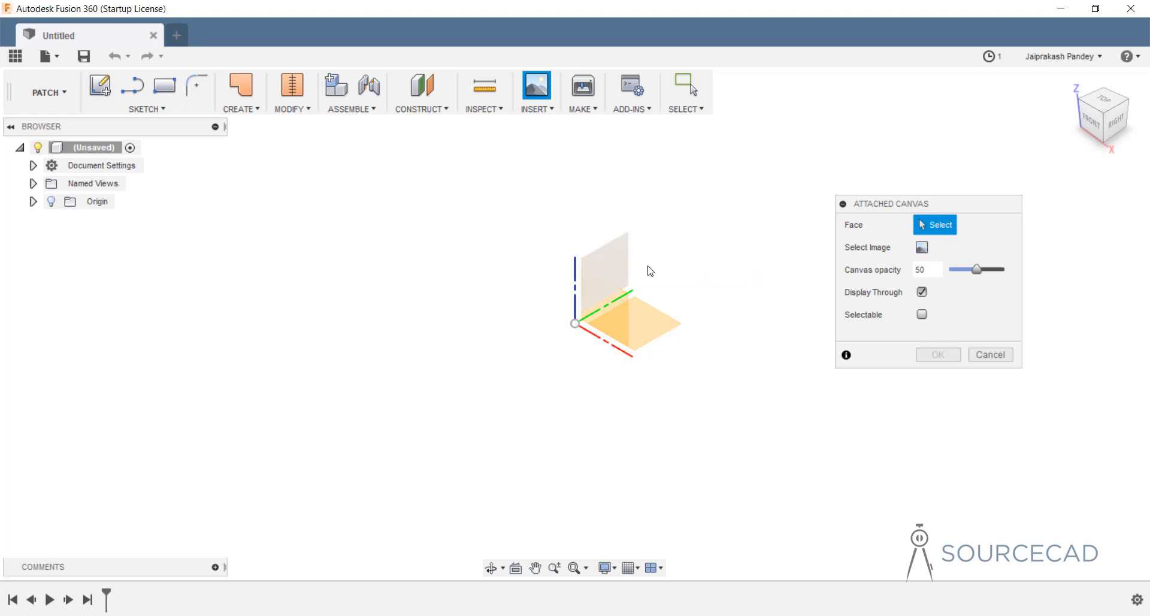
pyautogui.click(623, 266)
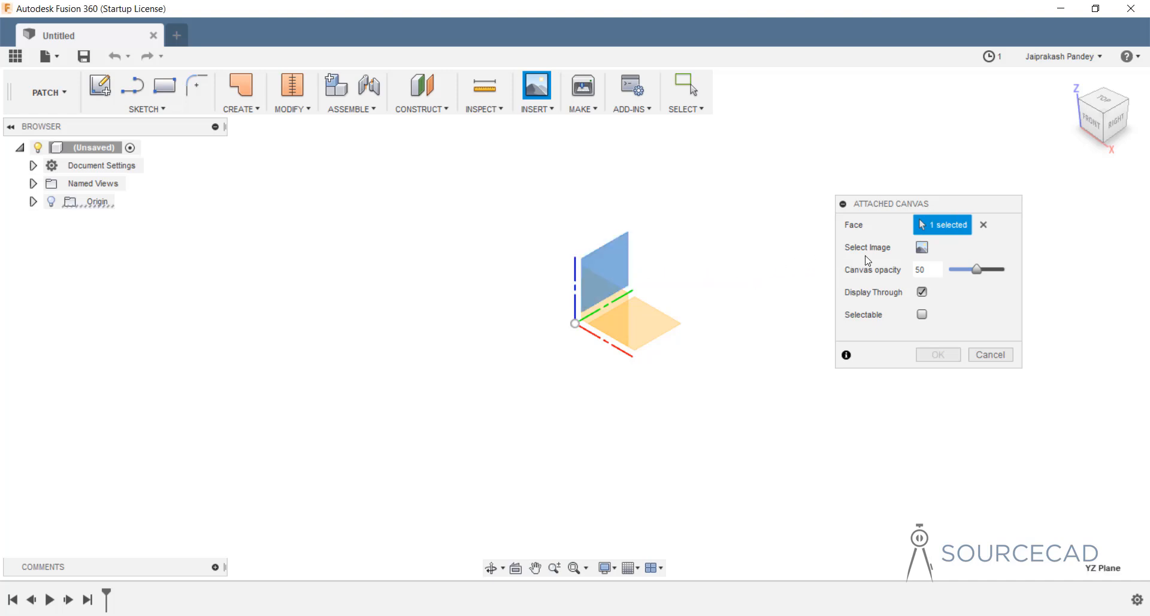
pyautogui.click(923, 248)
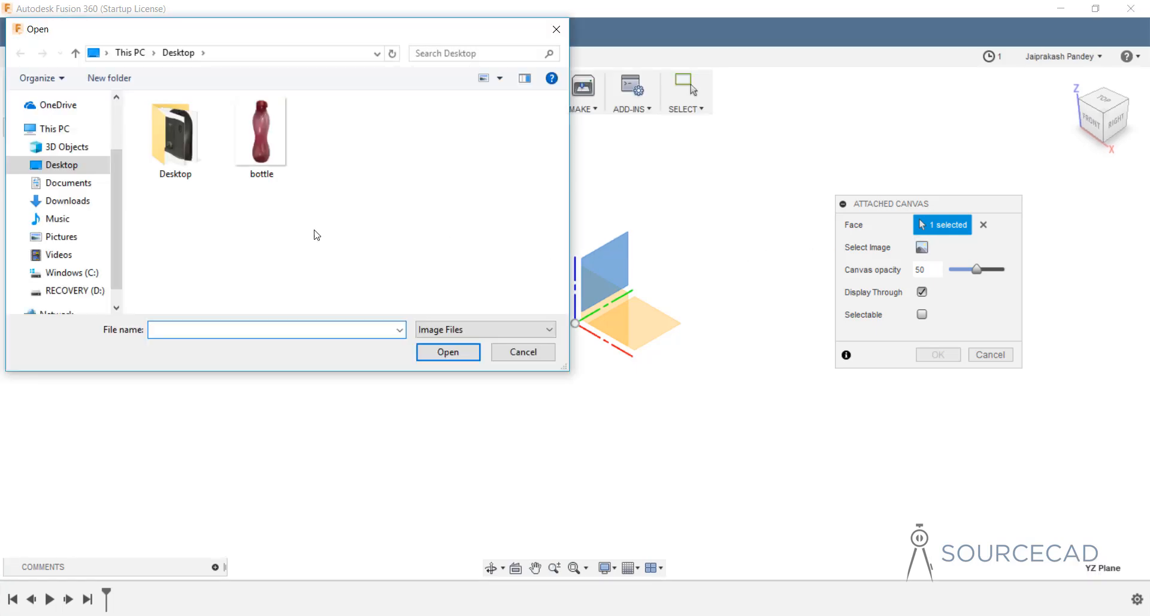
pyautogui.moveTo(239, 31); pyautogui.dragTo(474, 68)
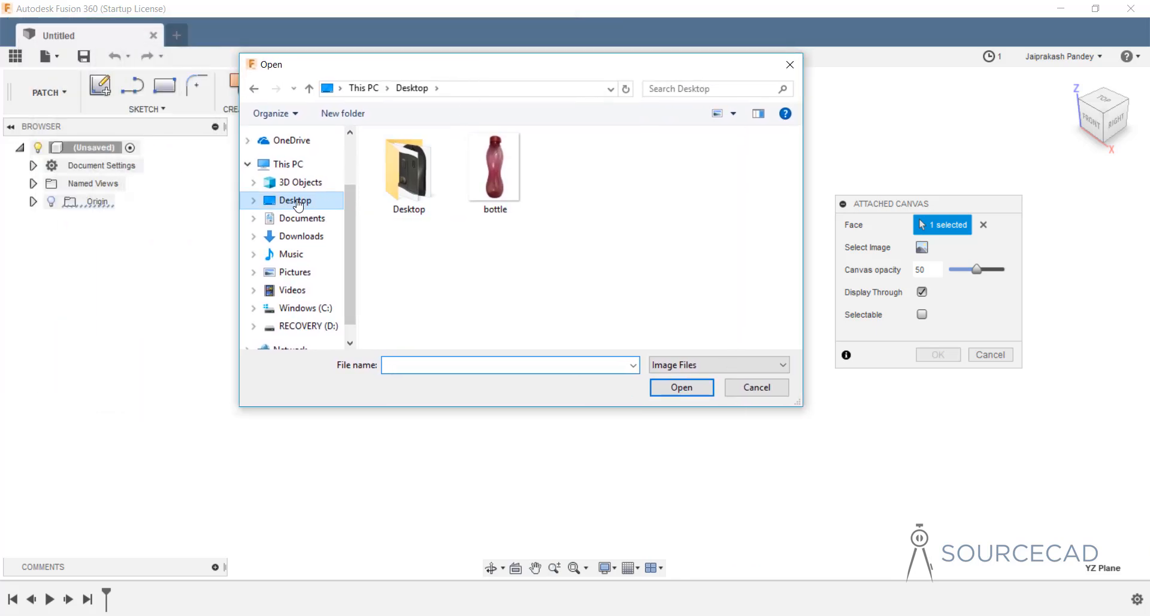
pyautogui.click(519, 189)
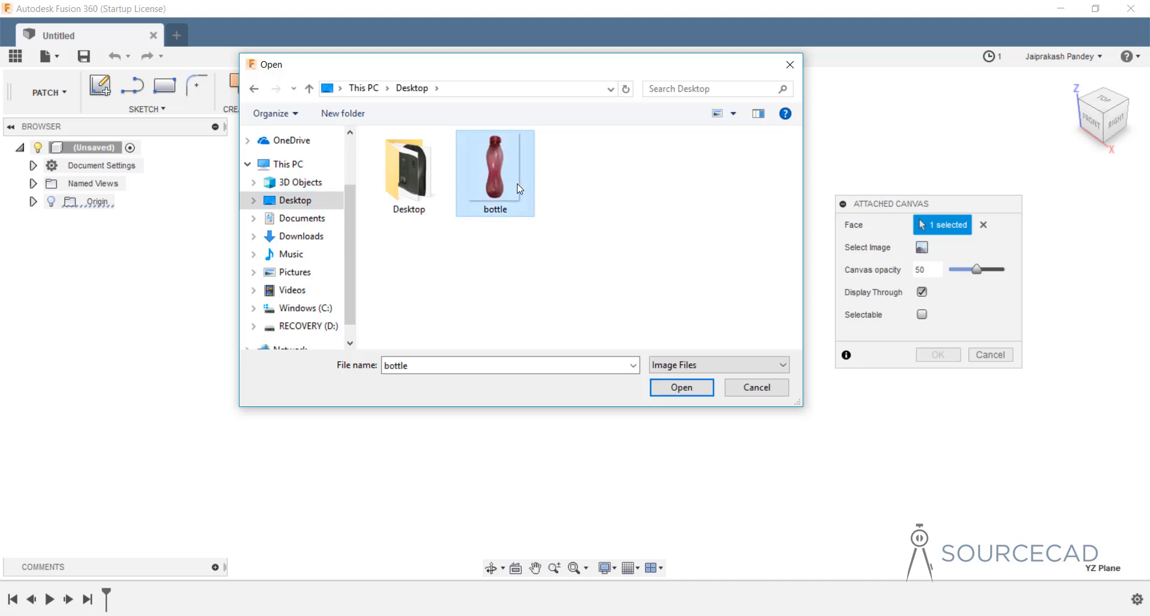
pyautogui.click(686, 389)
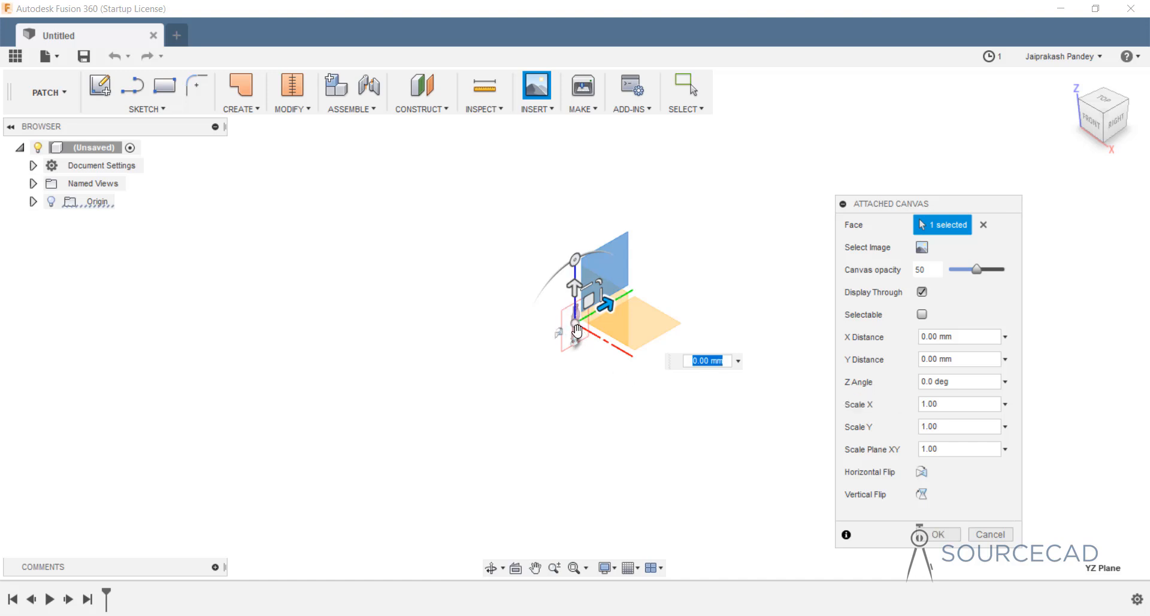
# Raise the bottle canvas 8.026 mm along Y and commit it.
pyautogui.scroll(2, 572, 324)
pyautogui.scroll(2, 562, 322)
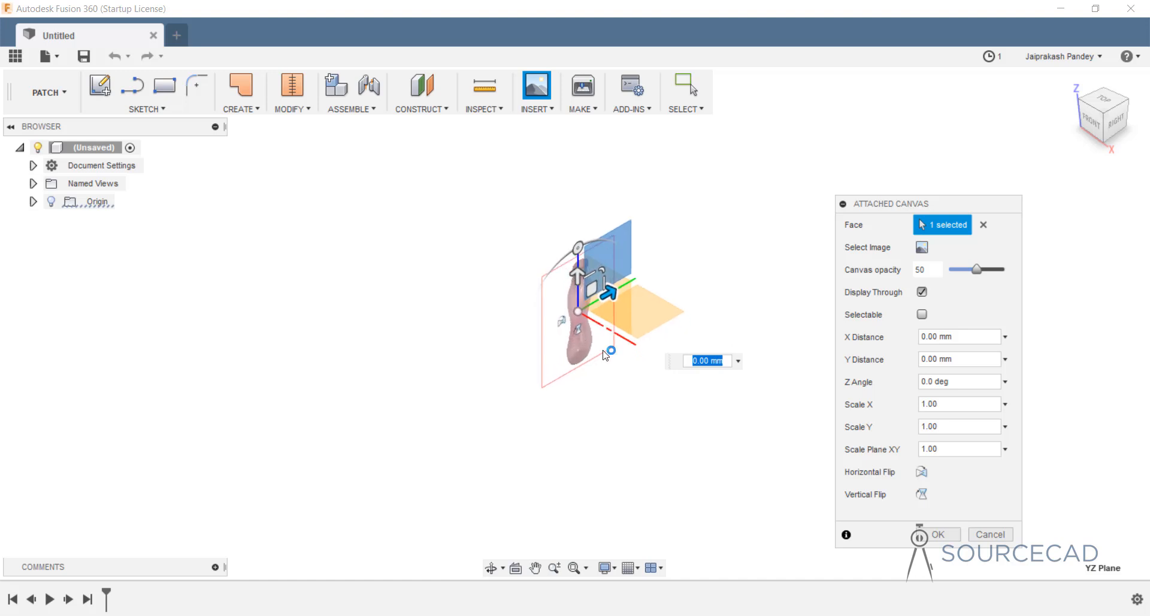
pyautogui.moveTo(605, 374); pyautogui.dragTo(556, 403, button='middle')
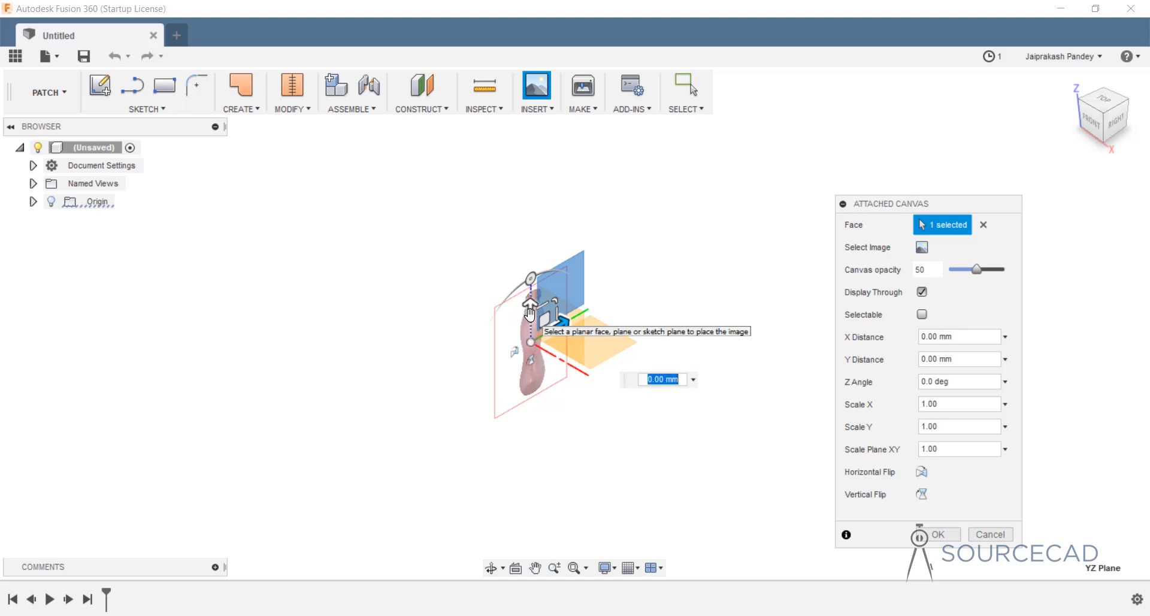
pyautogui.moveTo(529, 310); pyautogui.dragTo(527, 263)
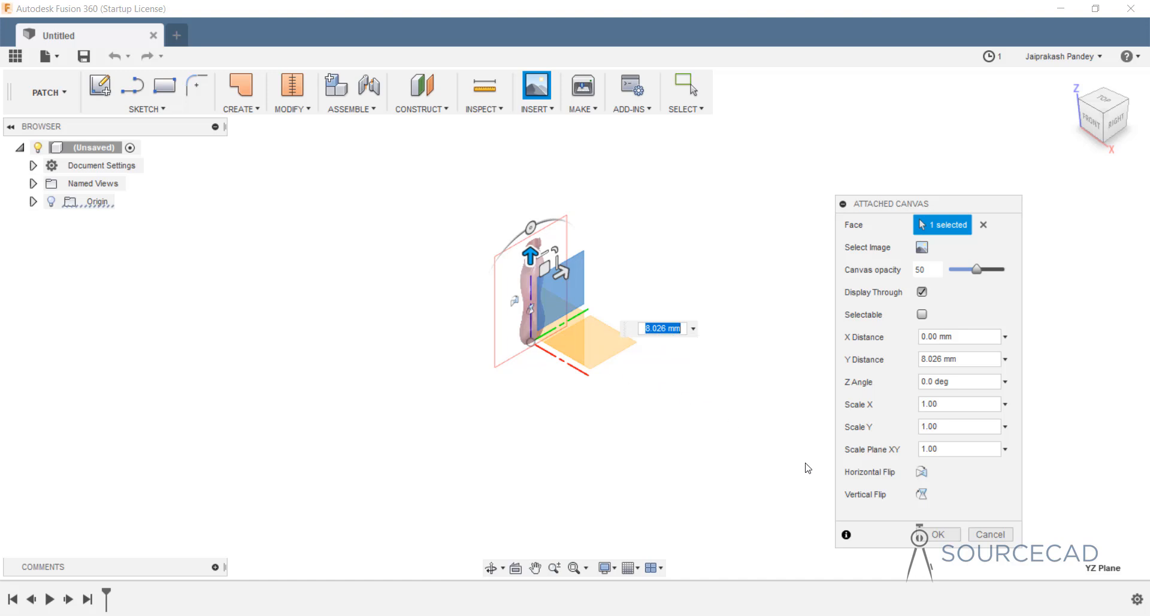
pyautogui.click(941, 535)
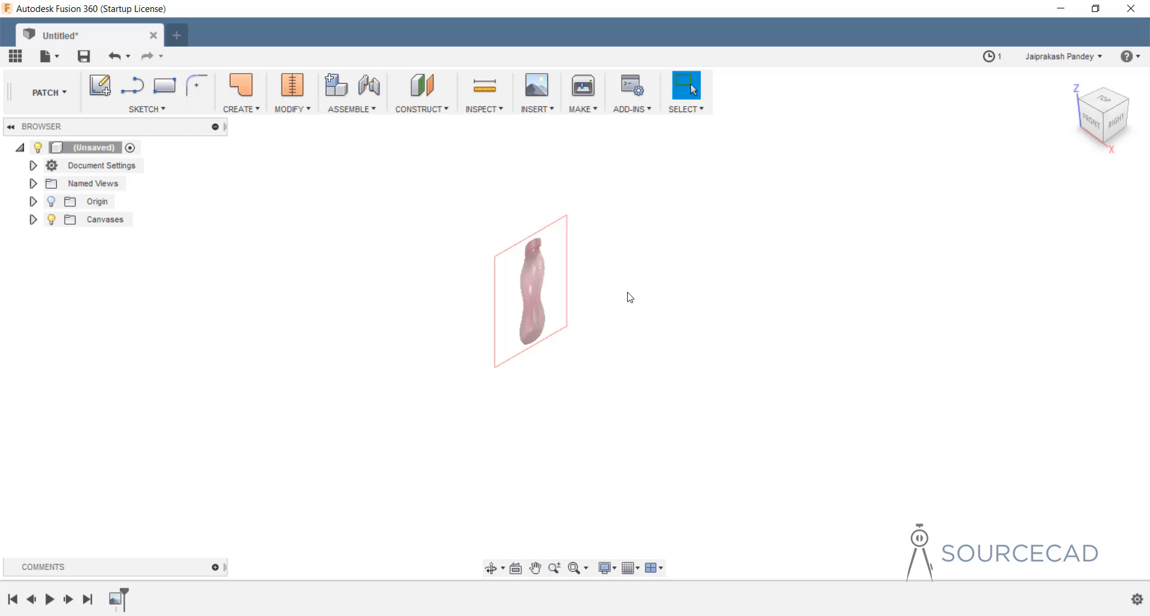
# From the Right view, calibrate the bottle canvas to 300 mm from cap top to base.
pyautogui.click(1118, 123)
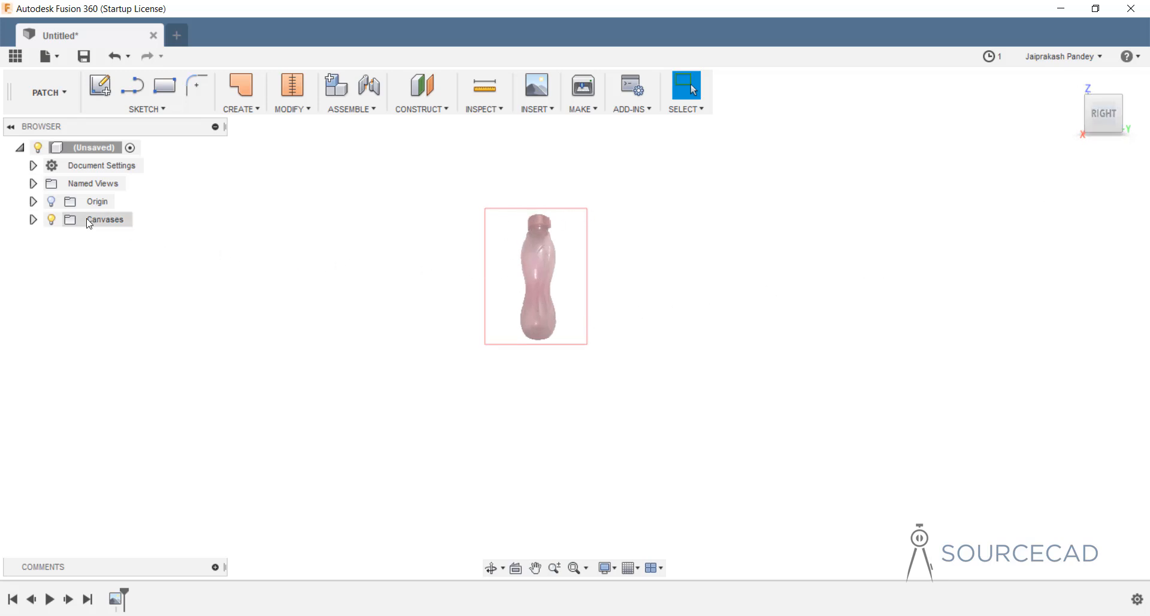
pyautogui.click(34, 221)
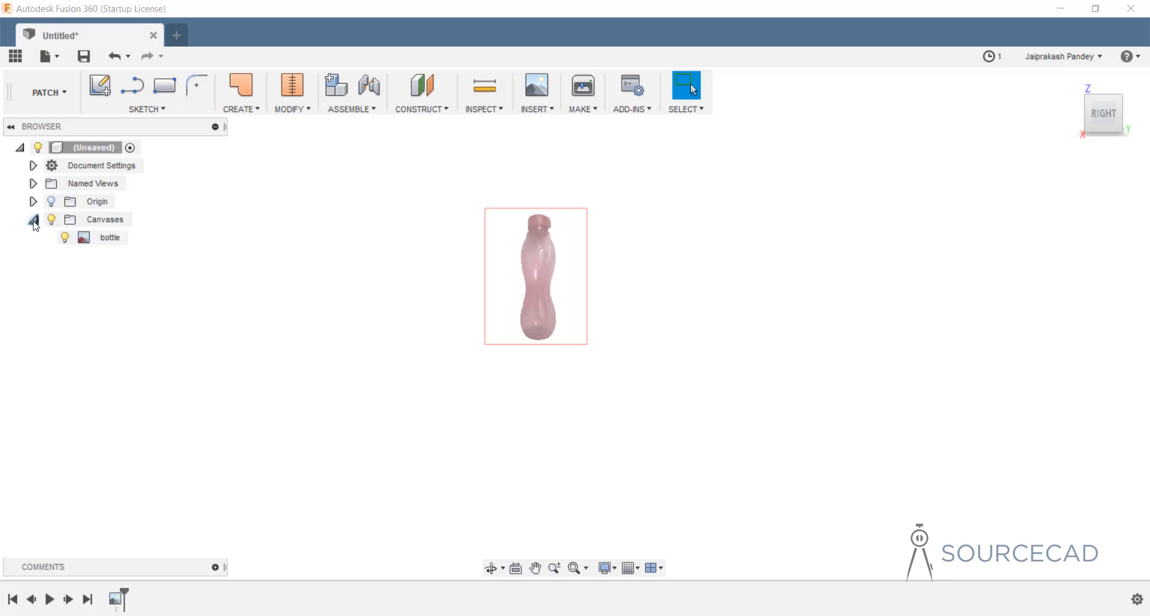
pyautogui.click(111, 242)
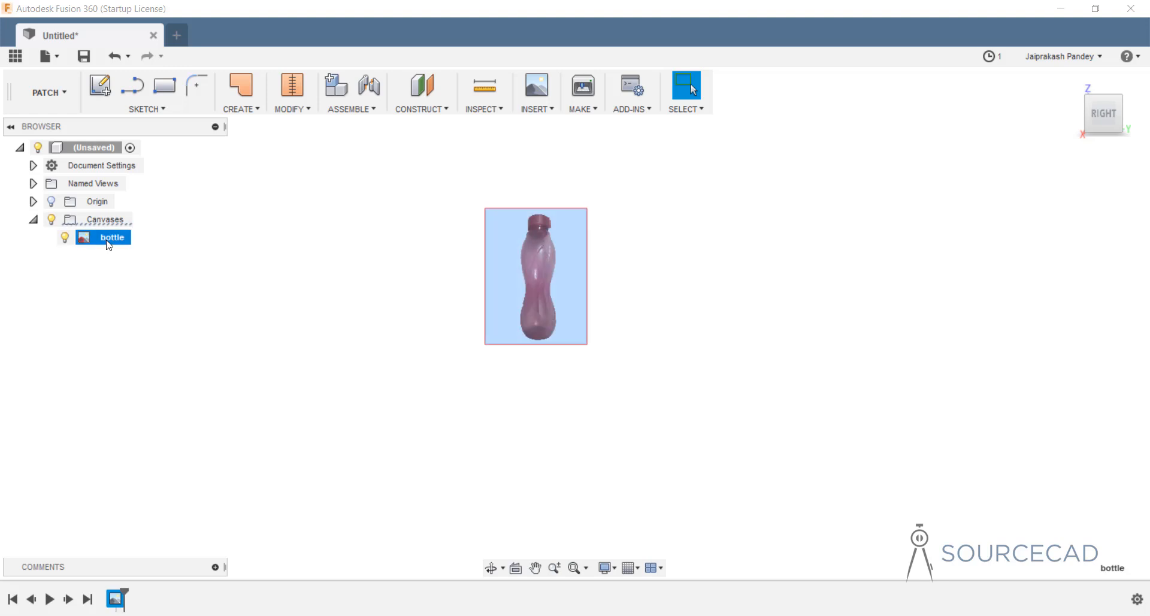
pyautogui.rightClick(109, 245)
pyautogui.click(151, 290)
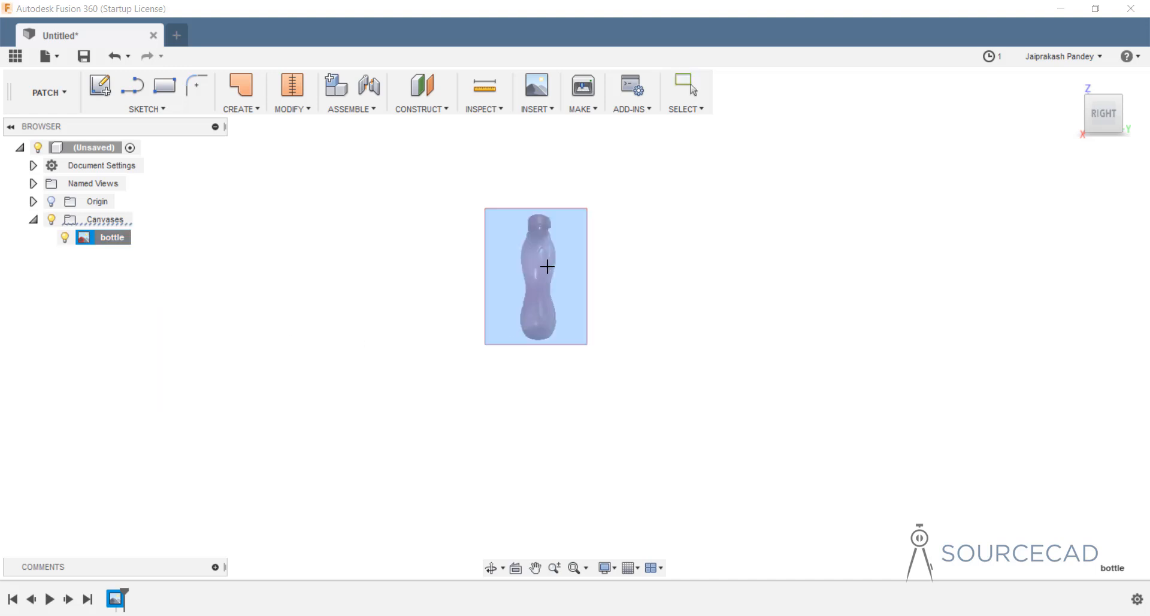
pyautogui.scroll(6, 536, 223)
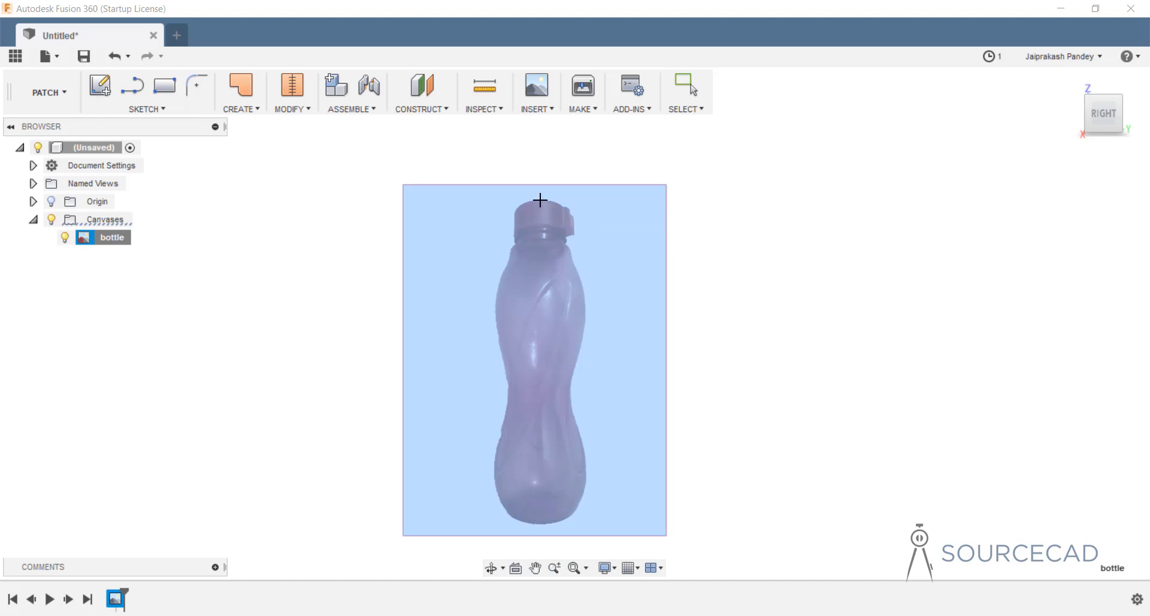
pyautogui.click(540, 201)
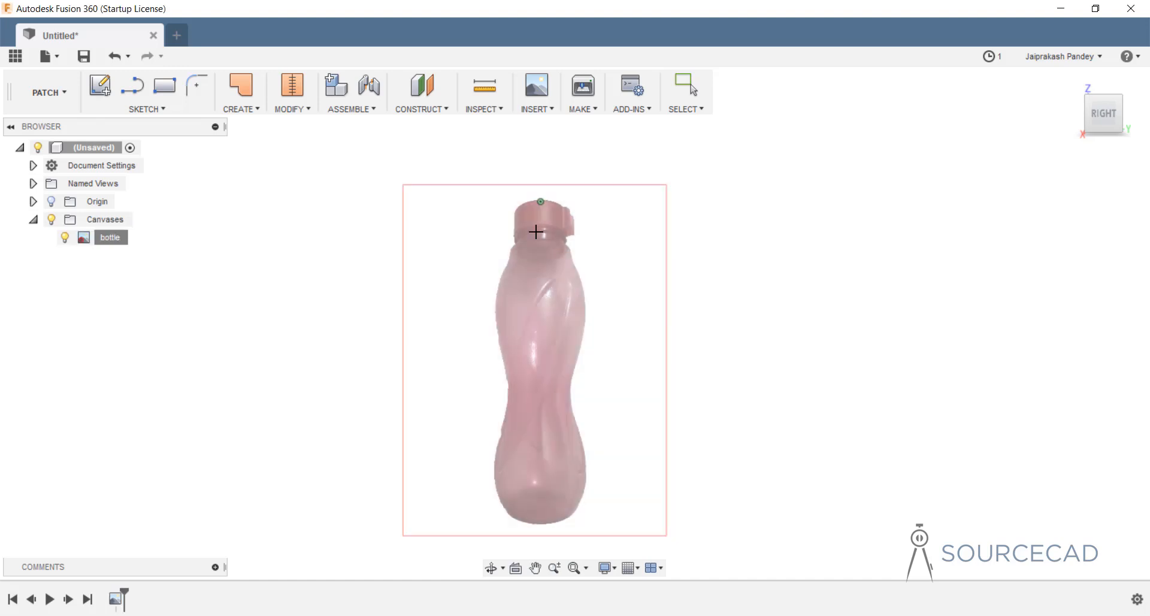
pyautogui.click(541, 524)
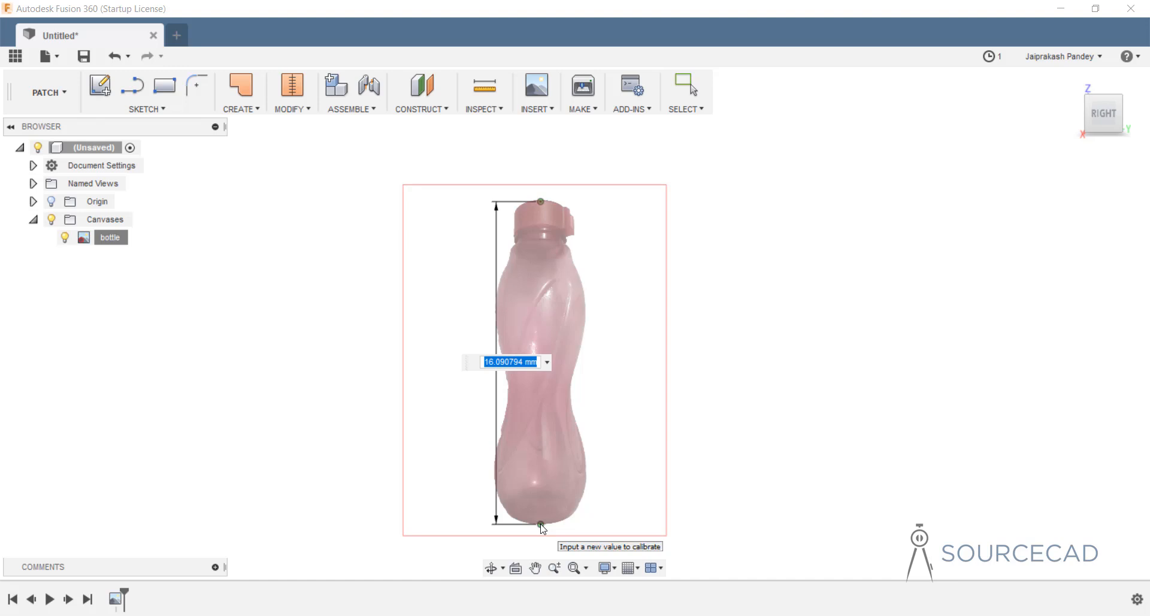
pyautogui.write('300')
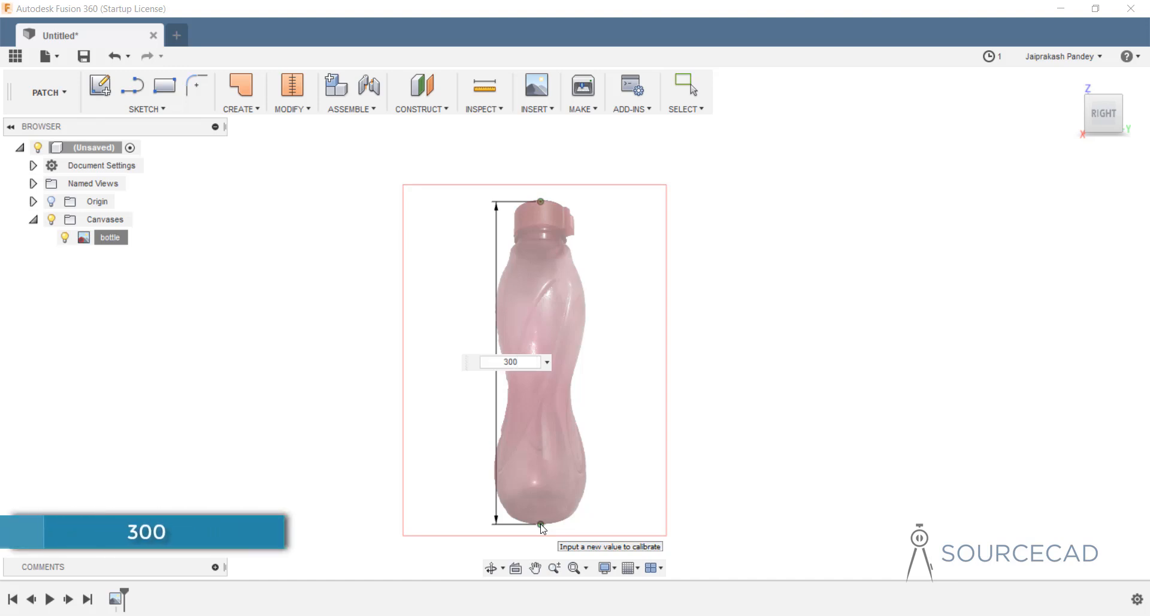
pyautogui.press('Return')
pyautogui.scroll(-10, 565, 350)
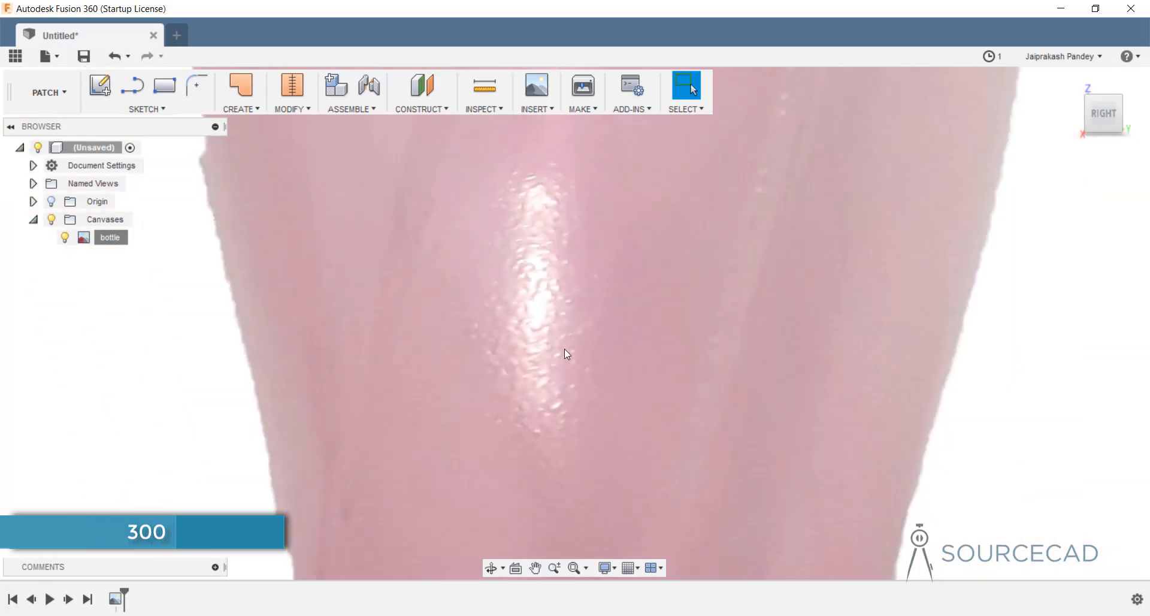
pyautogui.scroll(-4, 569, 355)
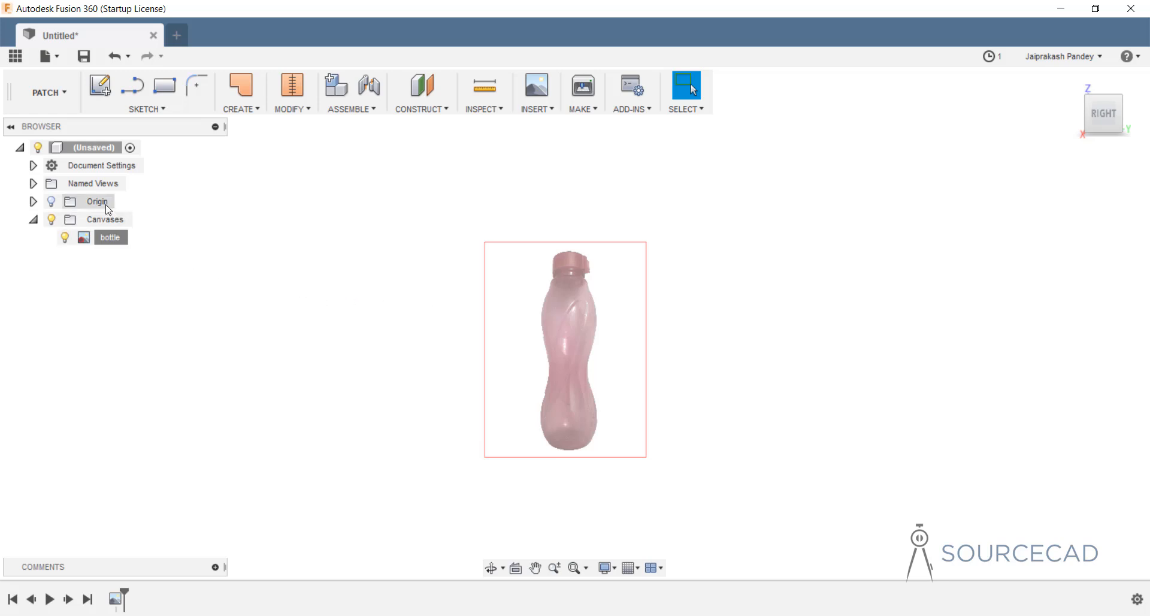
# Show the origin axes and start editing the bottle canvas placement.
pyautogui.click(53, 206)
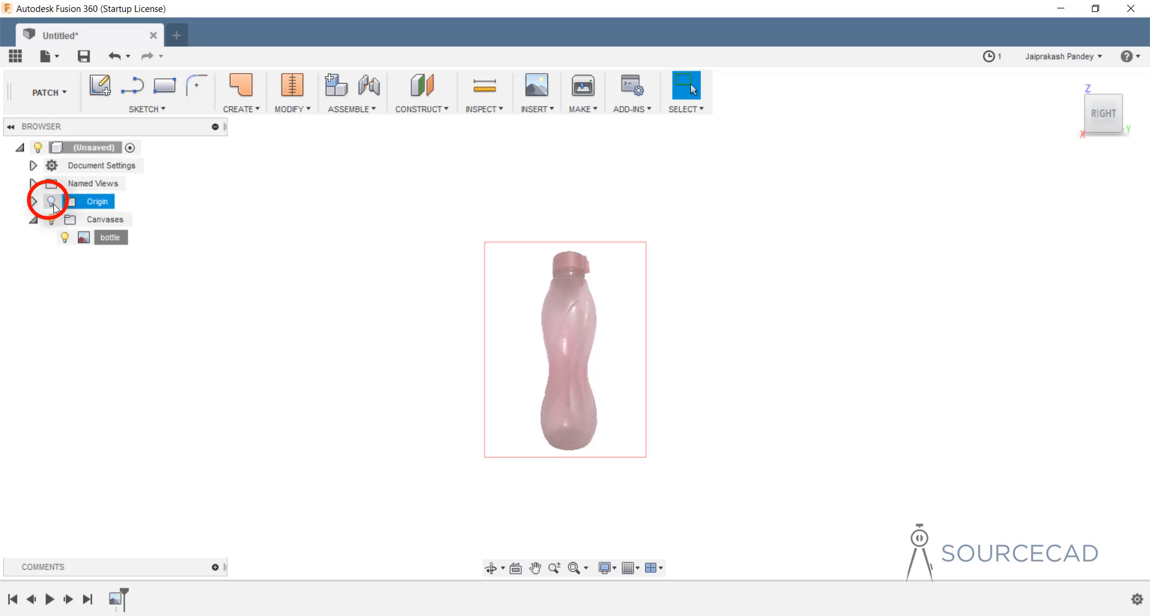
pyautogui.click(52, 202)
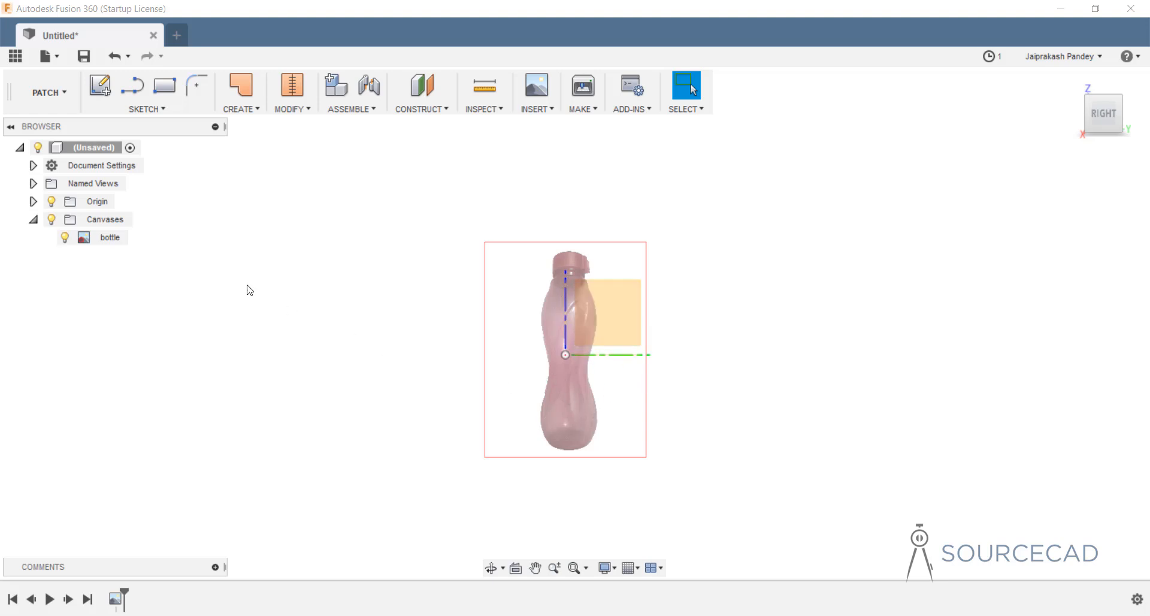
pyautogui.click(112, 239)
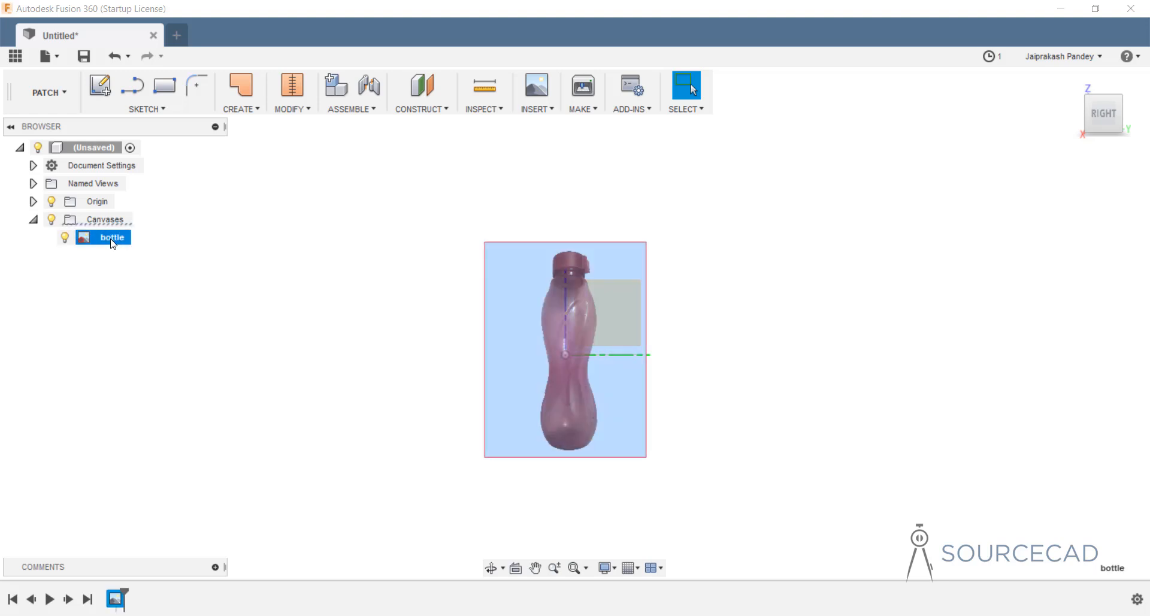
pyautogui.rightClick(112, 242)
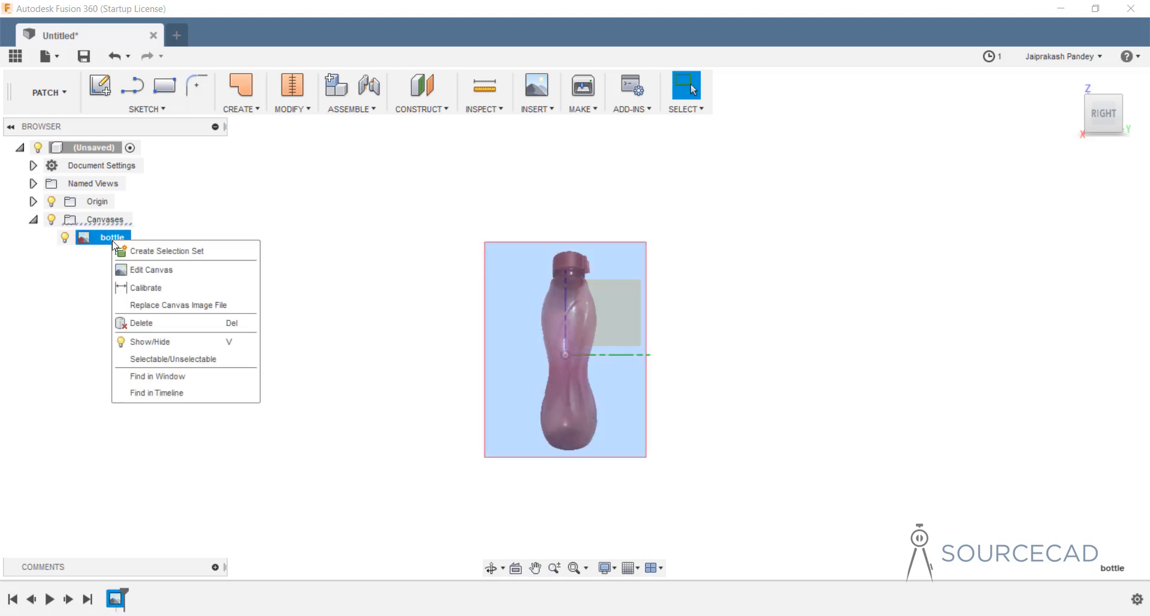
pyautogui.click(186, 270)
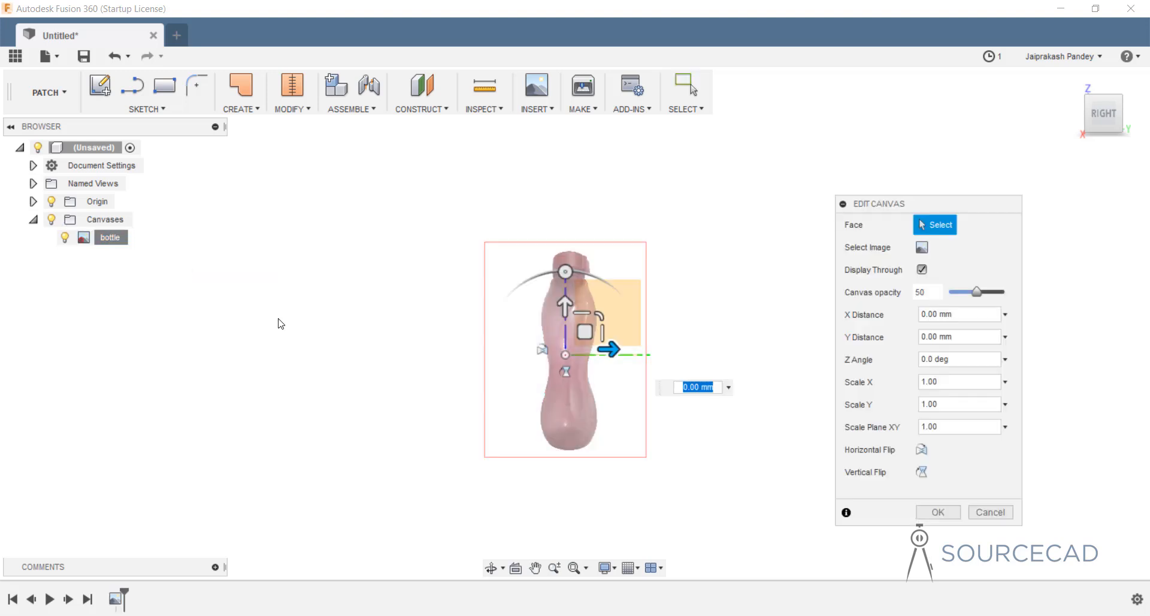
# Shift the bottle image to Y 0 and X -4.54 mm and confirm.
pyautogui.moveTo(568, 310); pyautogui.dragTo(568, 226)
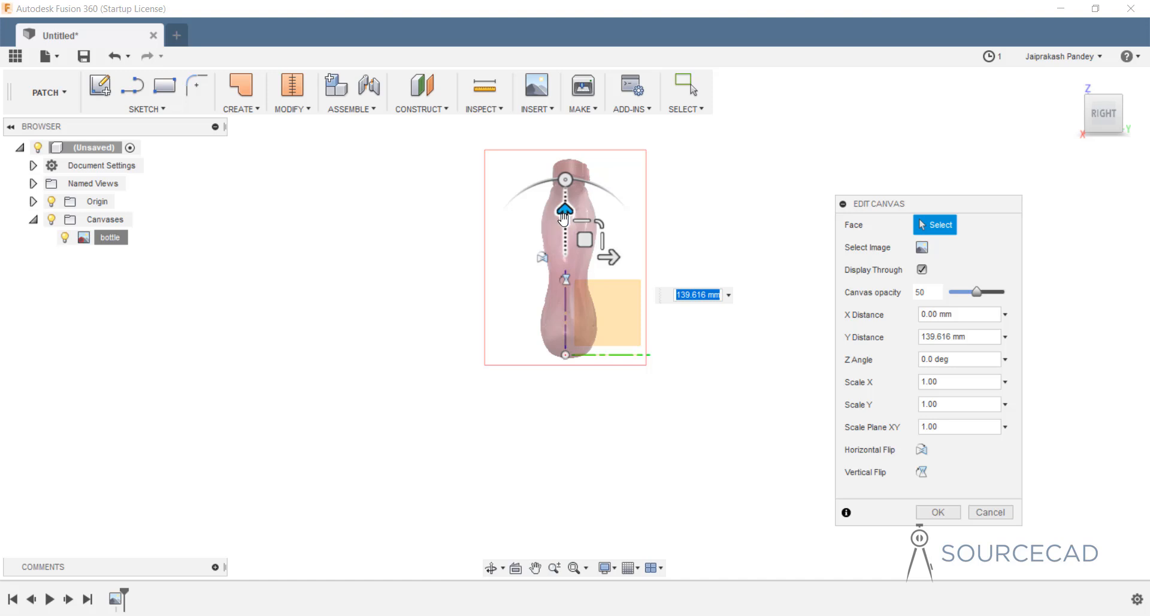
pyautogui.moveTo(558, 225); pyautogui.dragTo(559, 222)
pyautogui.moveTo(606, 259); pyautogui.dragTo(607, 261)
pyautogui.scroll(3, 561, 360)
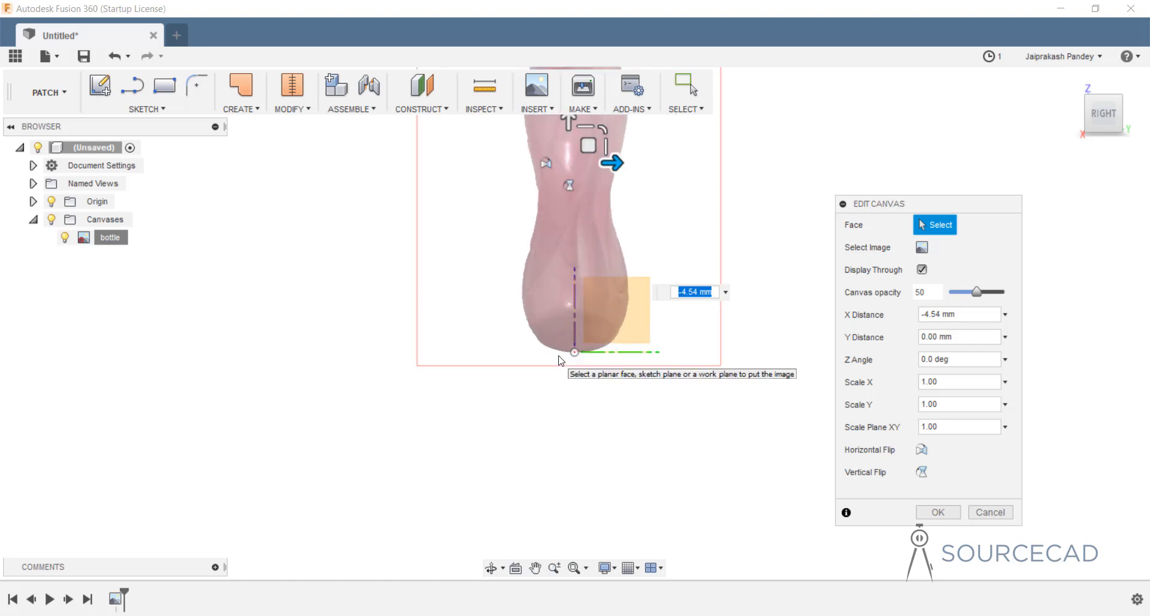
pyautogui.scroll(-2, 587, 300)
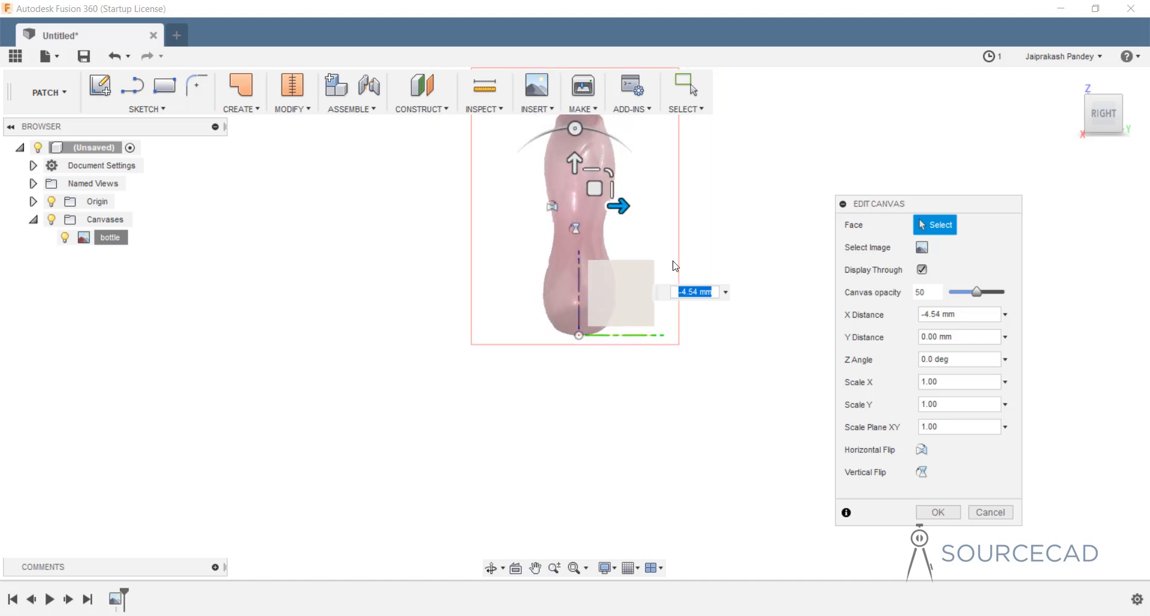
pyautogui.click(938, 513)
pyautogui.moveTo(714, 213); pyautogui.dragTo(715, 298, button='middle')
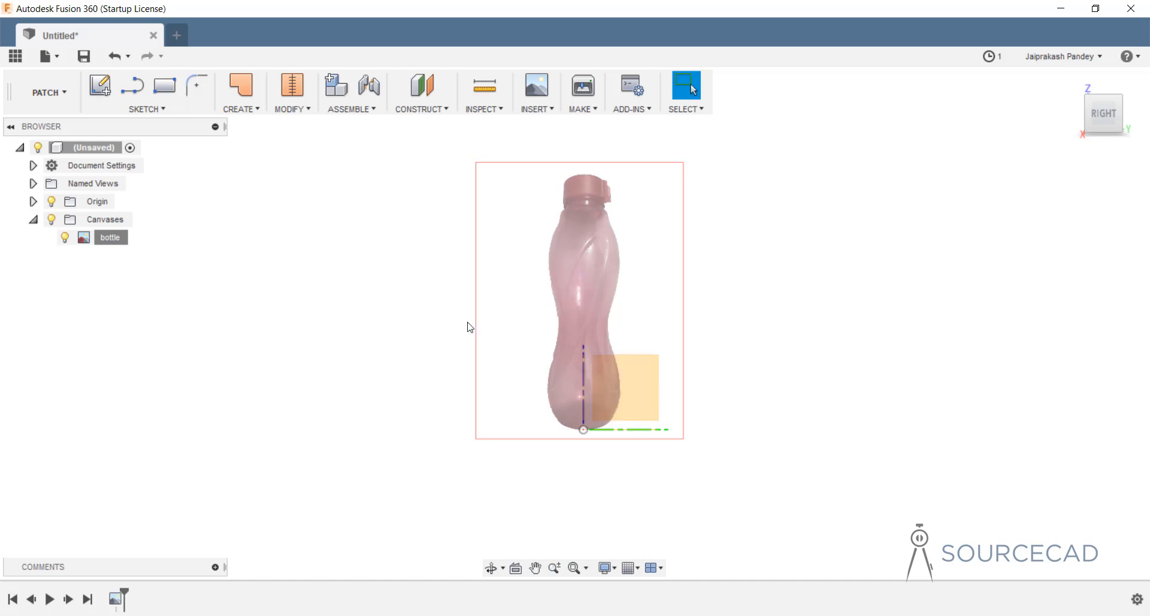
# Start a sketch on the canvas plane and activate the Fit Point Spline tool.
pyautogui.click(103, 90)
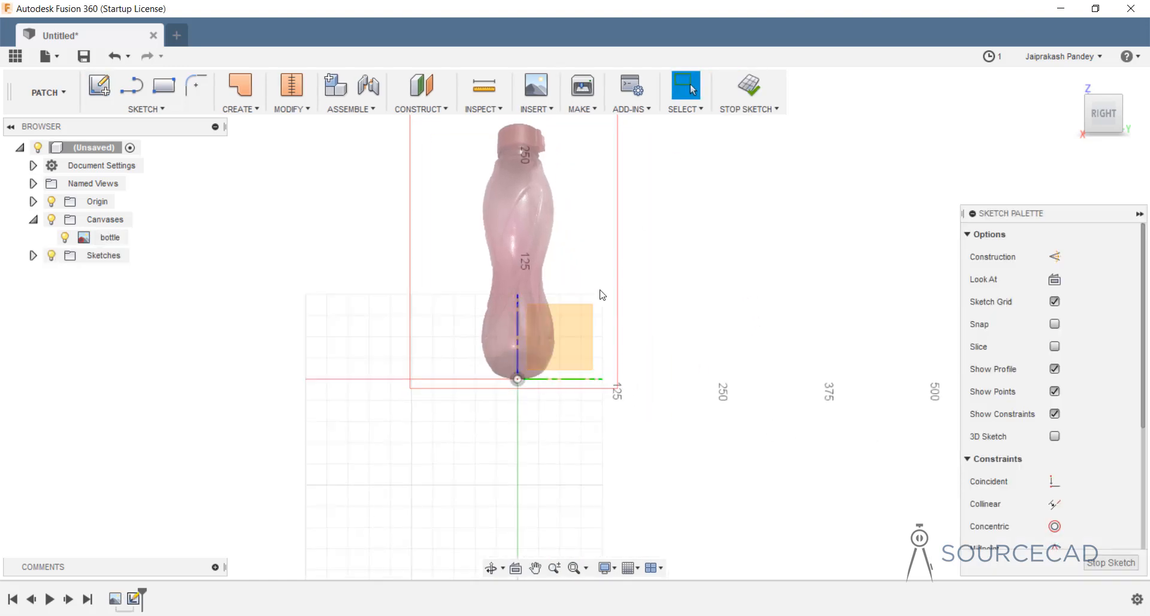
pyautogui.moveTo(647, 235); pyautogui.dragTo(651, 323, button='middle')
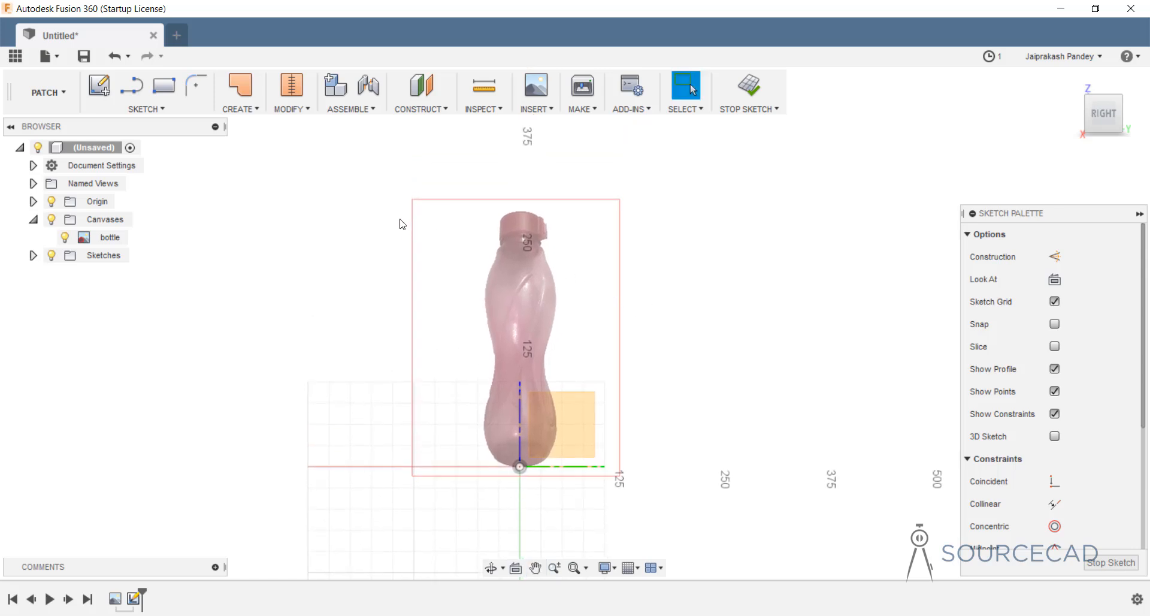
pyautogui.click(154, 110)
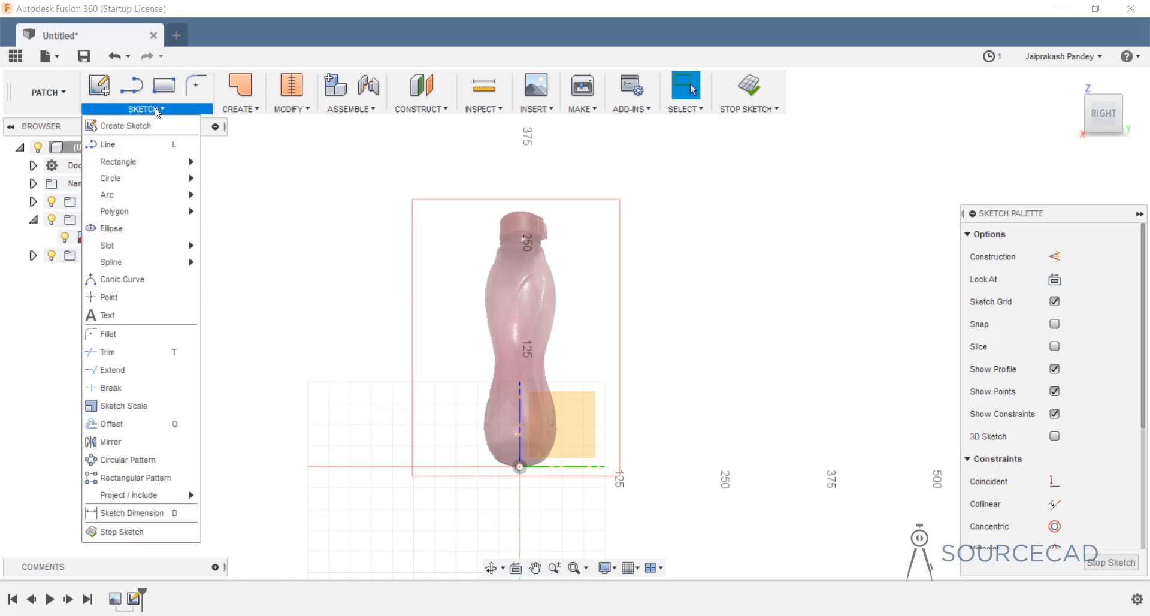
pyautogui.moveTo(149, 261)
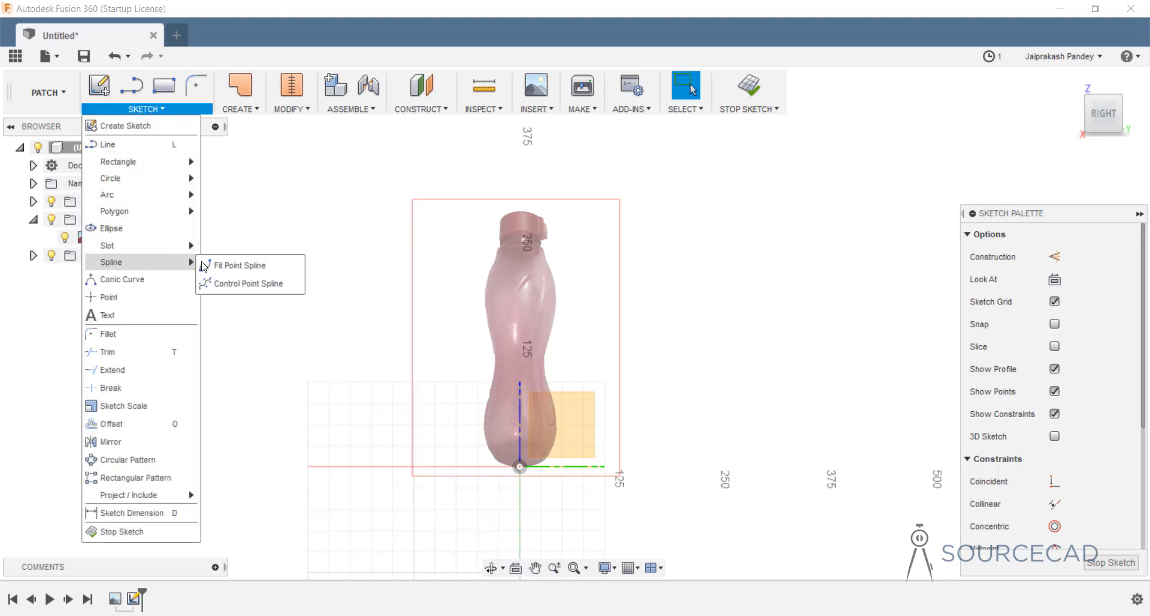
pyautogui.click(265, 226)
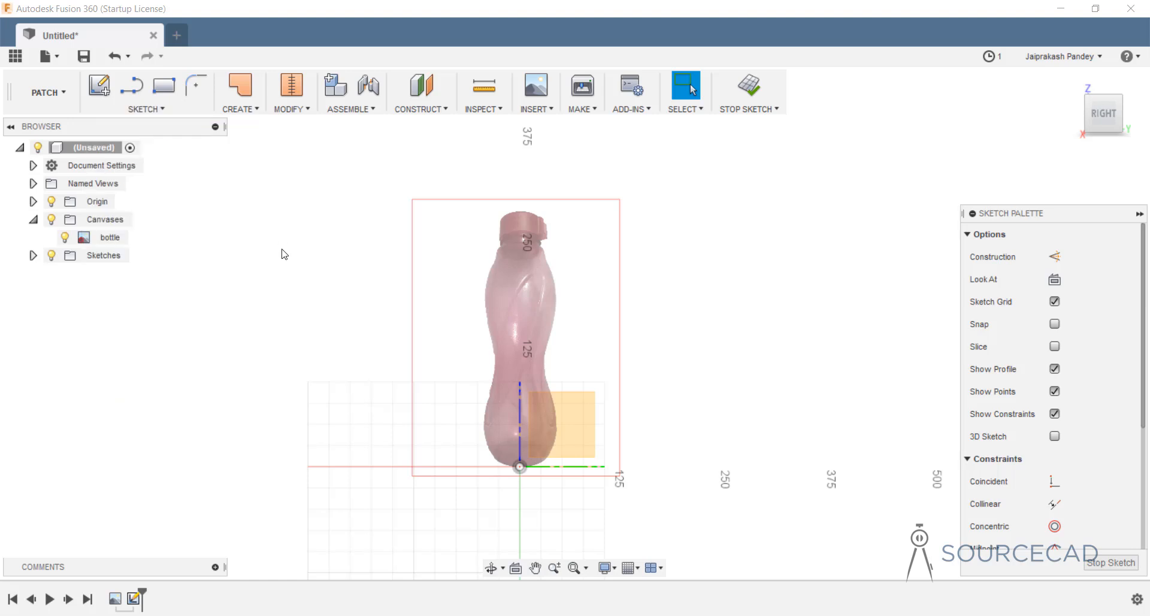
pyautogui.press('s')
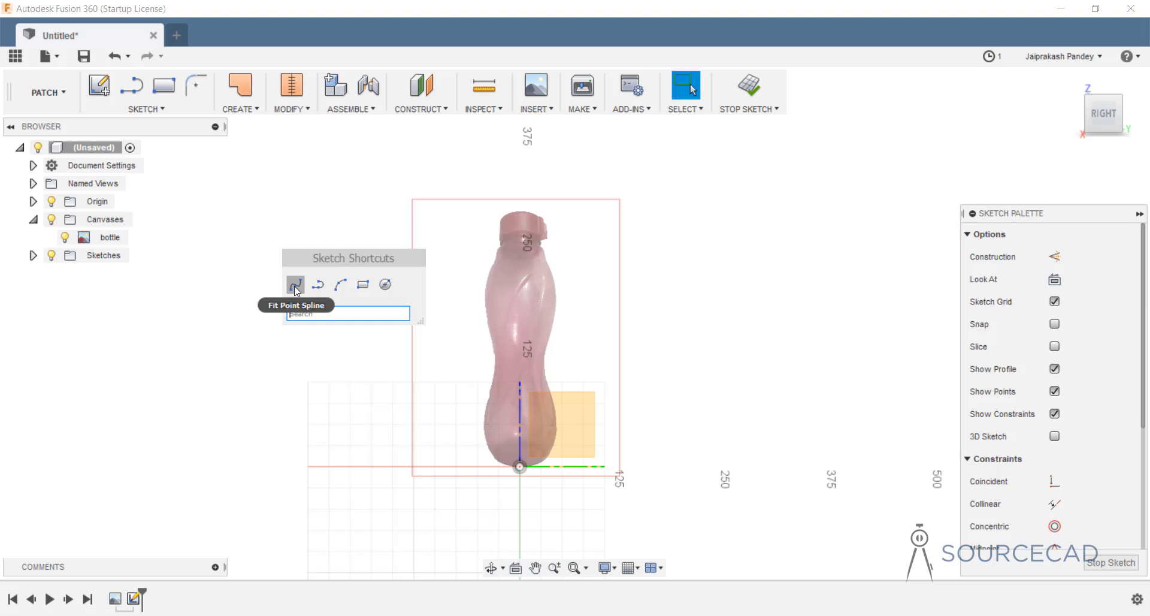
pyautogui.click(328, 312)
pyautogui.write('spline')
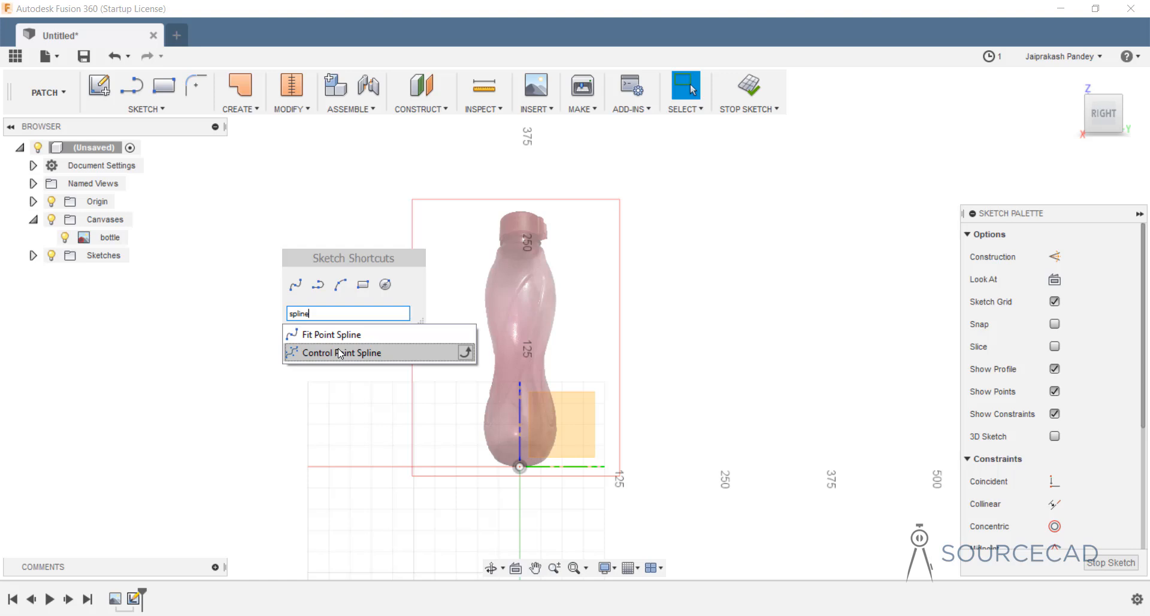
pyautogui.click(297, 284)
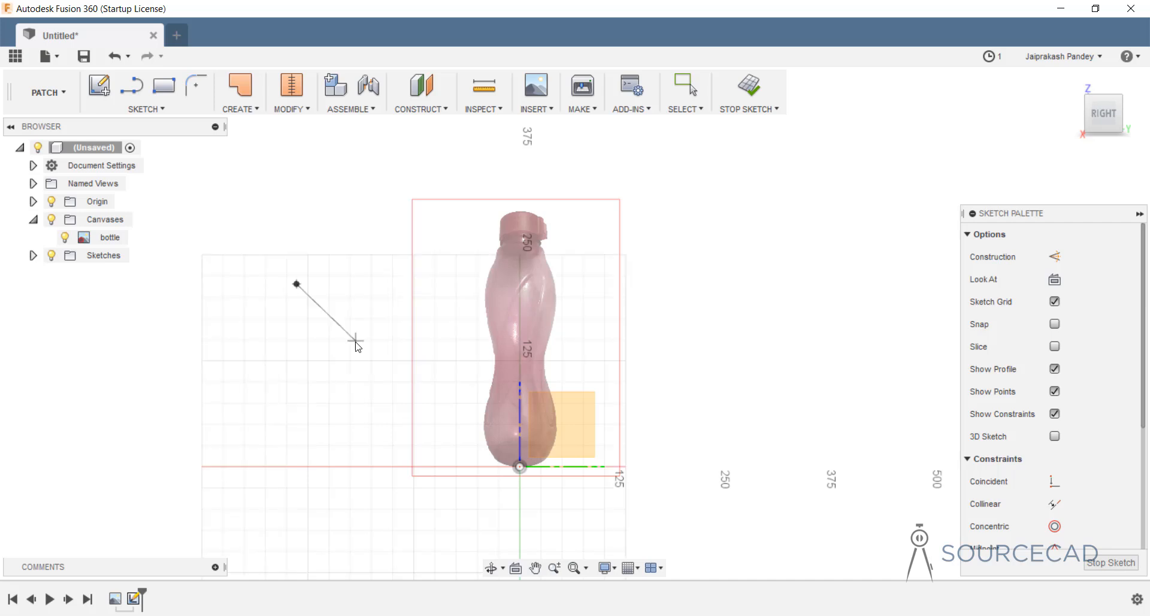
pyautogui.press('Escape')
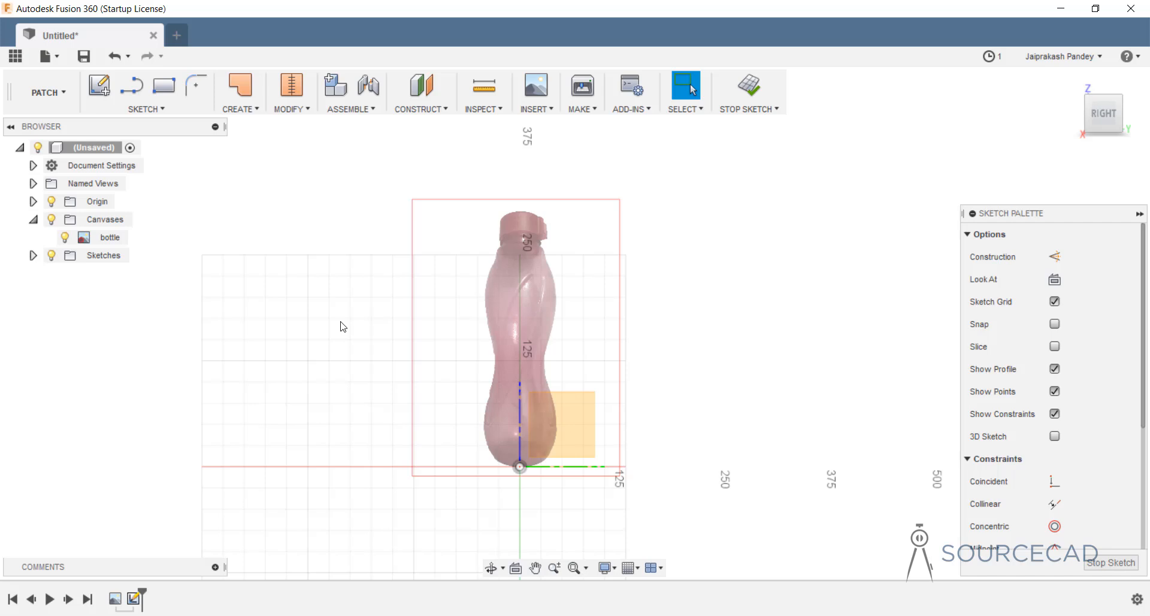
pyautogui.rightClick(340, 322)
pyautogui.click(339, 279)
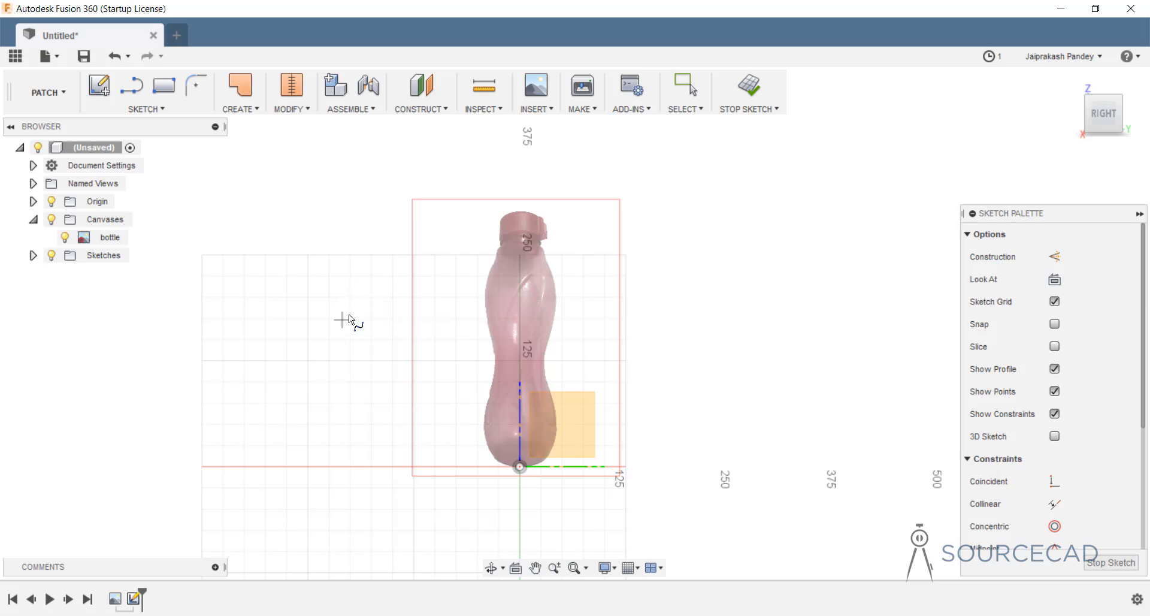
# Trace the bottle's left edge with spline points from the origin up to the neck.
pyautogui.click(520, 467)
pyautogui.scroll(2, 515, 467)
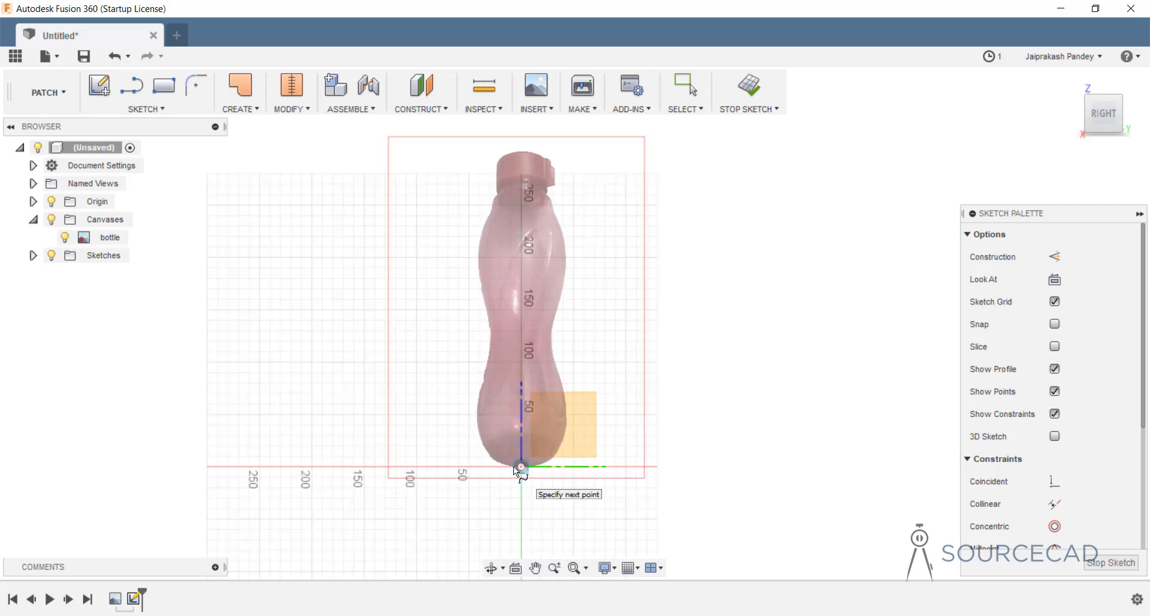
pyautogui.scroll(5, 514, 467)
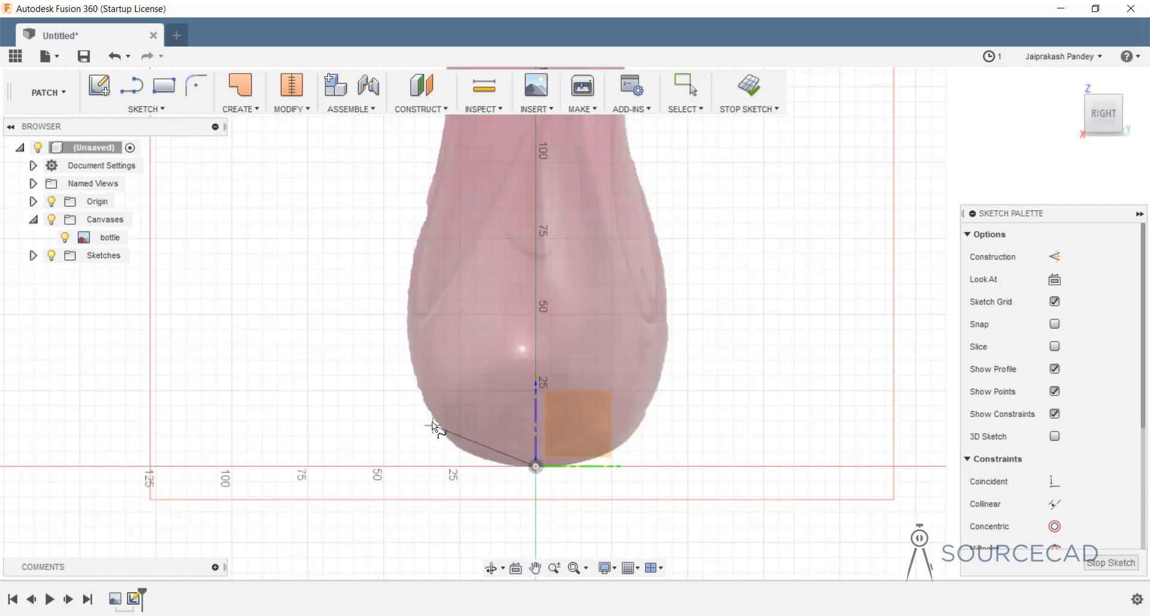
pyautogui.click(430, 410)
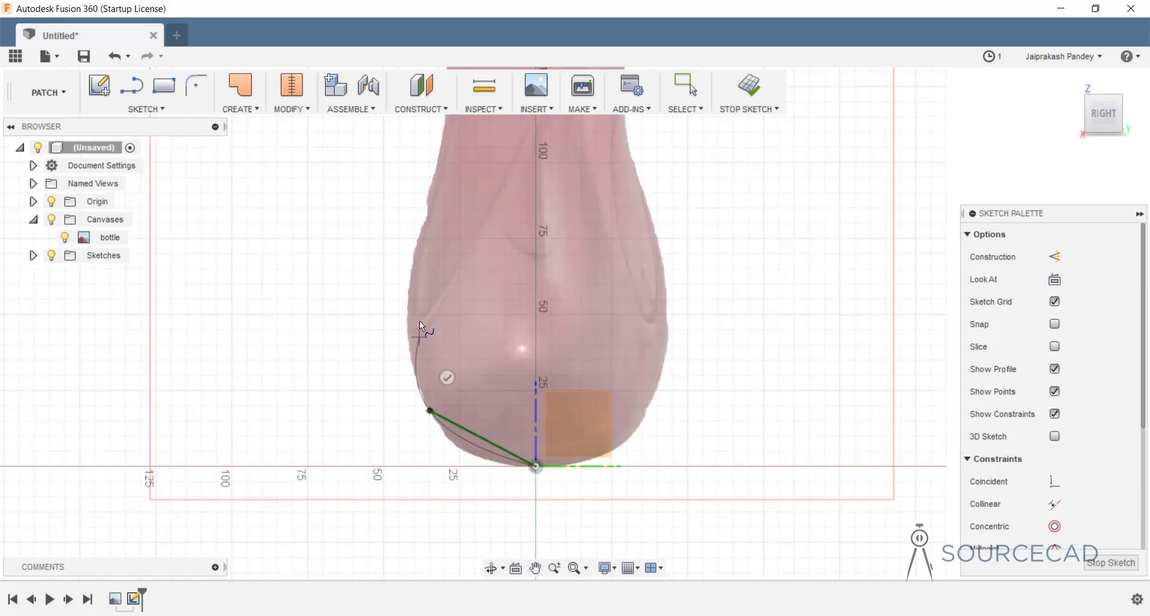
pyautogui.click(433, 183)
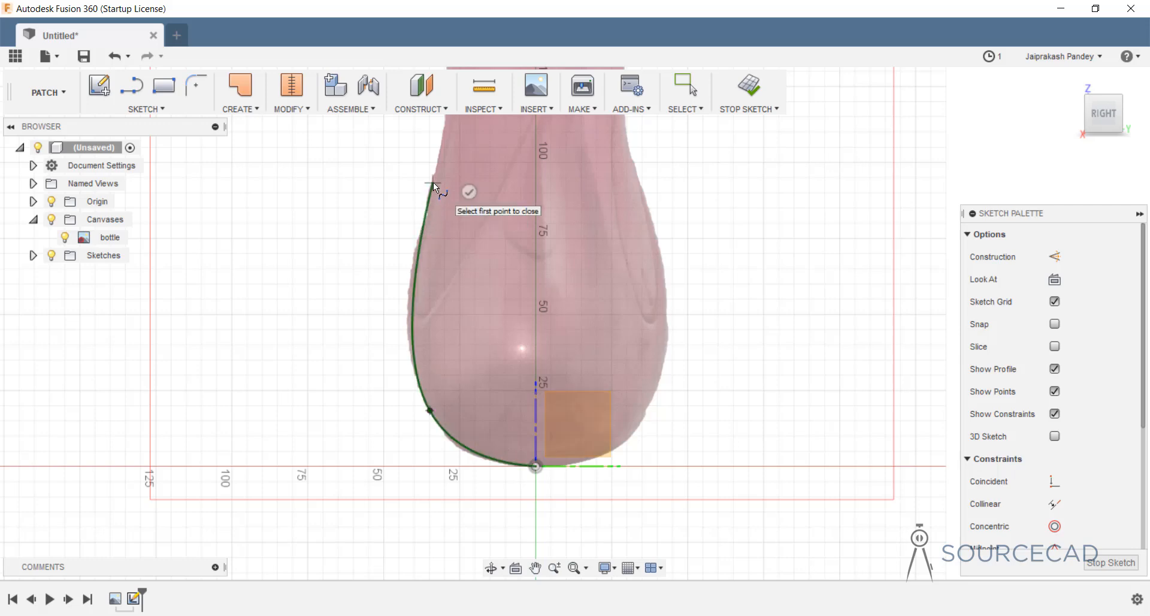
pyautogui.moveTo(434, 182); pyautogui.dragTo(417, 391, button='middle')
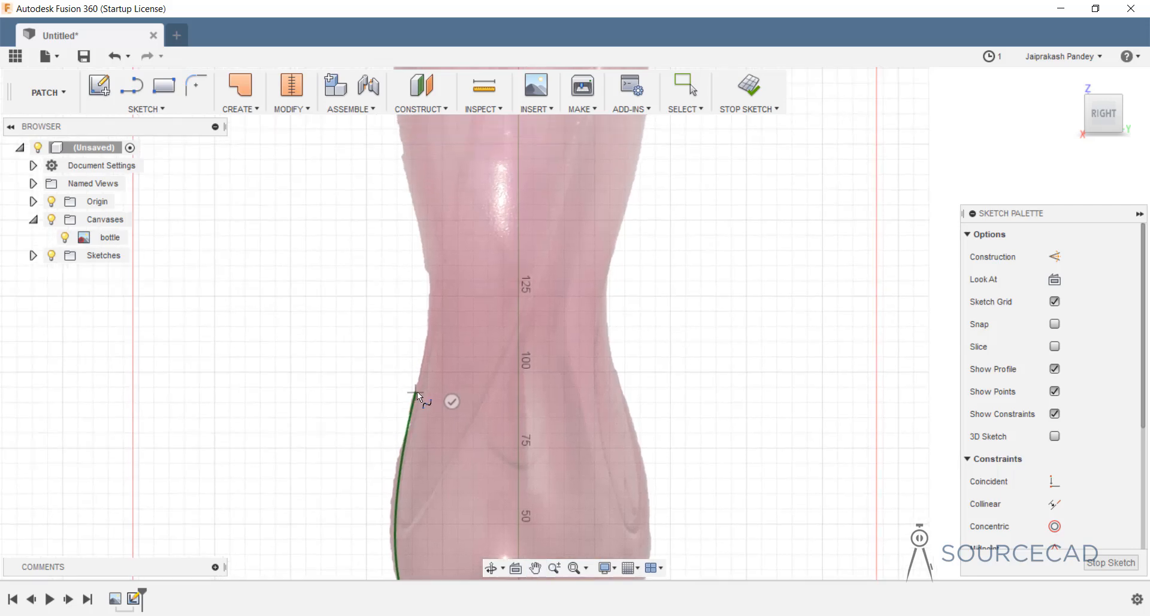
pyautogui.click(429, 257)
pyautogui.moveTo(403, 199); pyautogui.dragTo(434, 440, button='middle')
pyautogui.click(423, 318)
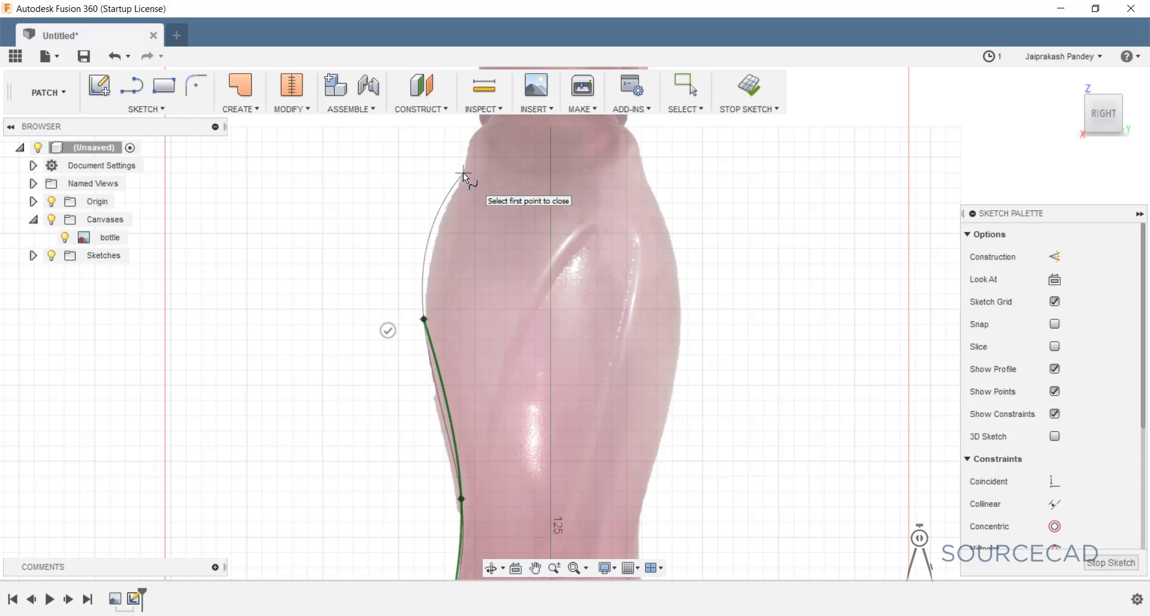
pyautogui.click(462, 173)
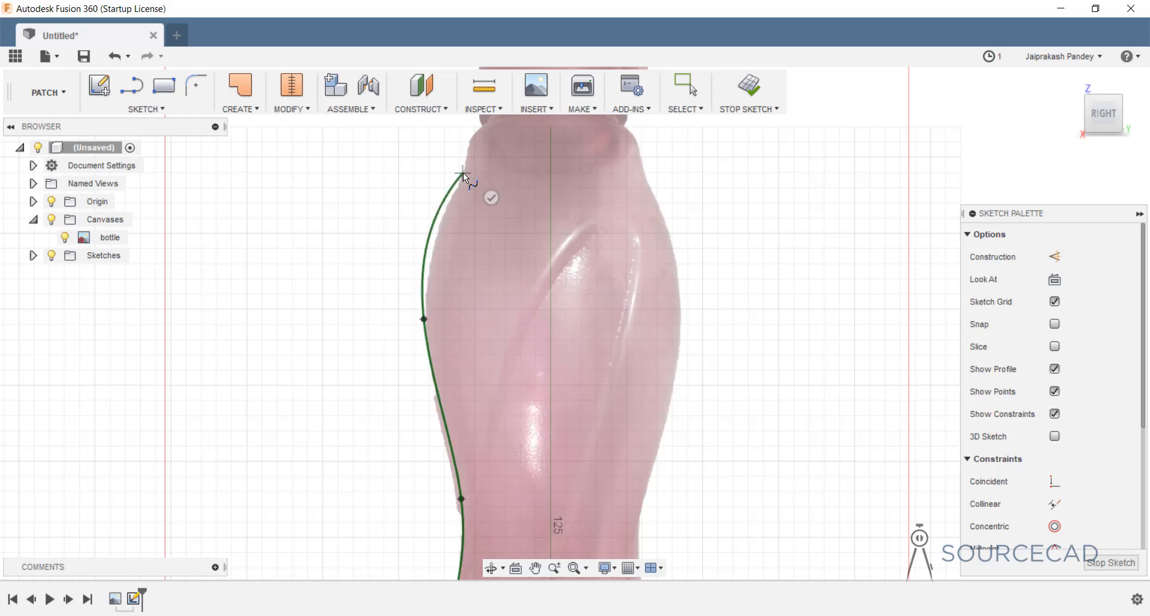
pyautogui.click(469, 141)
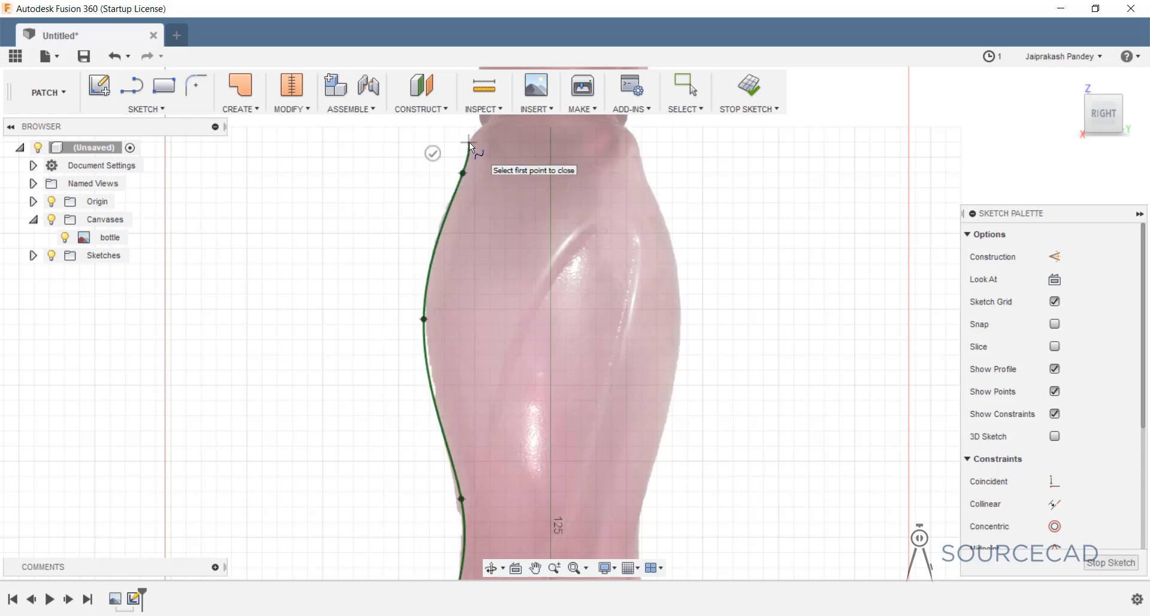
pyautogui.click(432, 153)
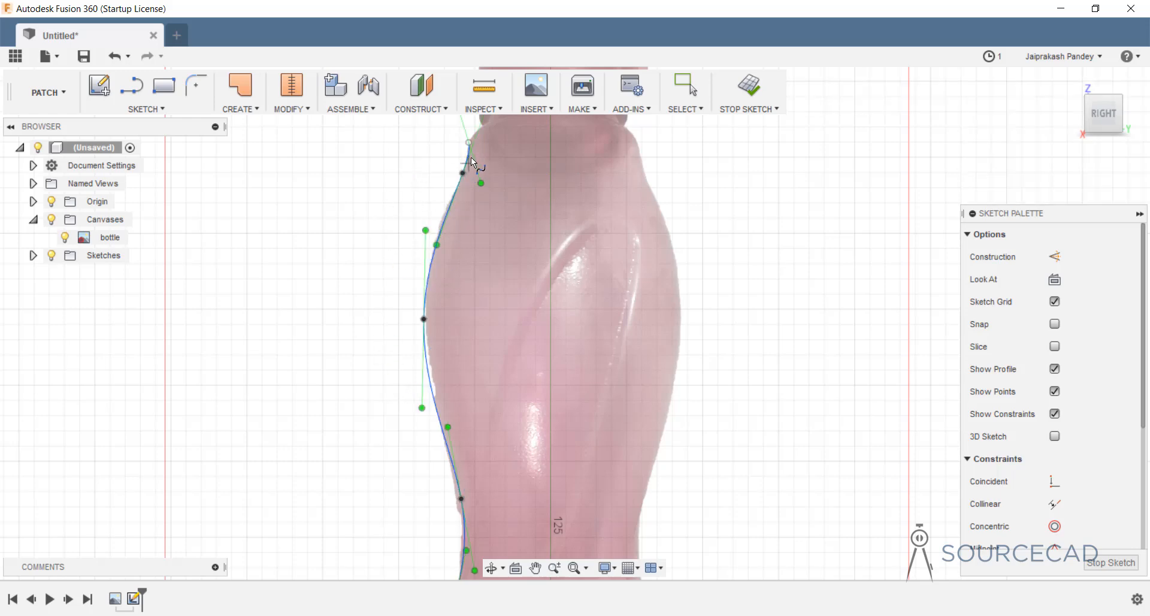
# Check the spline along the whole bottle, then exit the spline tool.
pyautogui.moveTo(482, 462); pyautogui.dragTo(479, 312, button='middle')
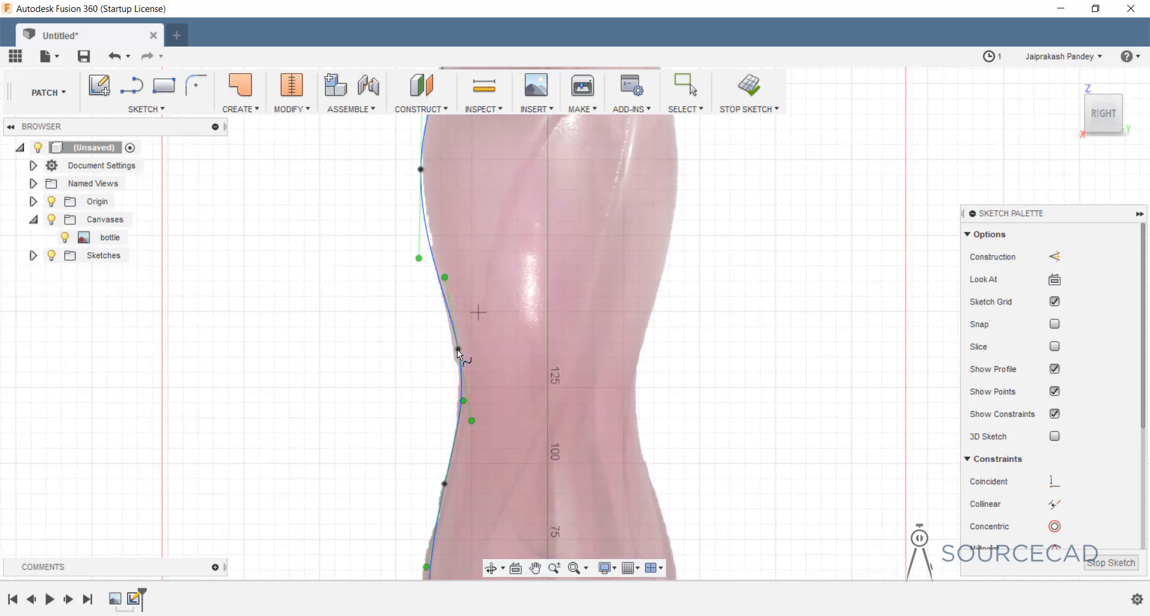
pyautogui.moveTo(477, 527); pyautogui.dragTo(484, 333, button='middle')
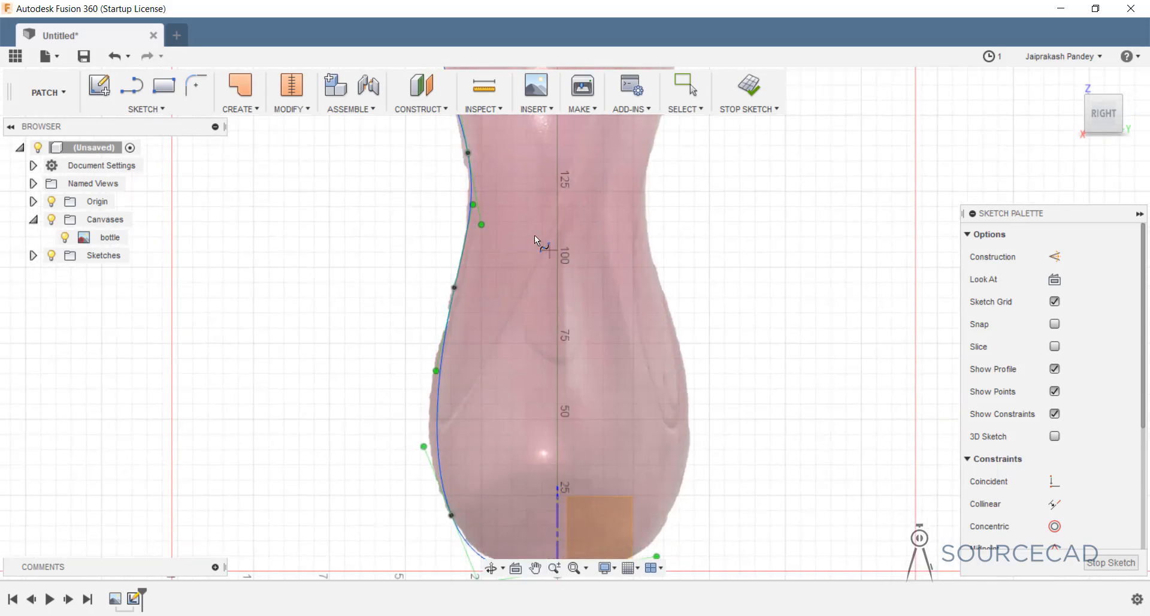
pyautogui.moveTo(534, 235)
pyautogui.mouseDown(button='middle')
pyautogui.moveTo(500, 544)
pyautogui.moveTo(444, 507)
pyautogui.mouseUp(button='middle')
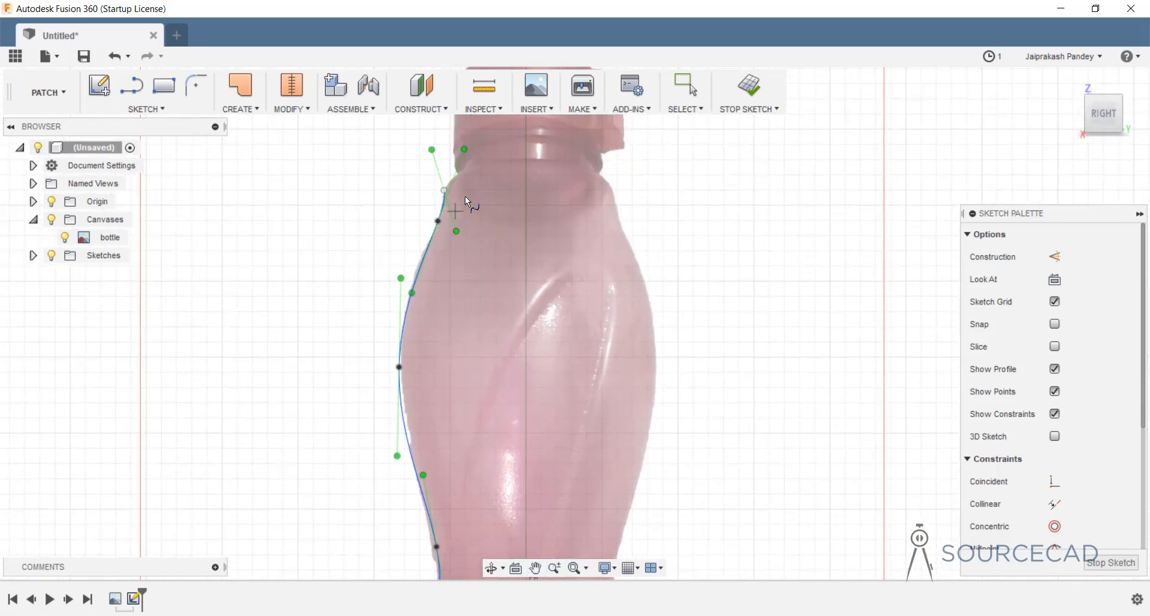
pyautogui.moveTo(466, 199); pyautogui.dragTo(474, 324, button='middle')
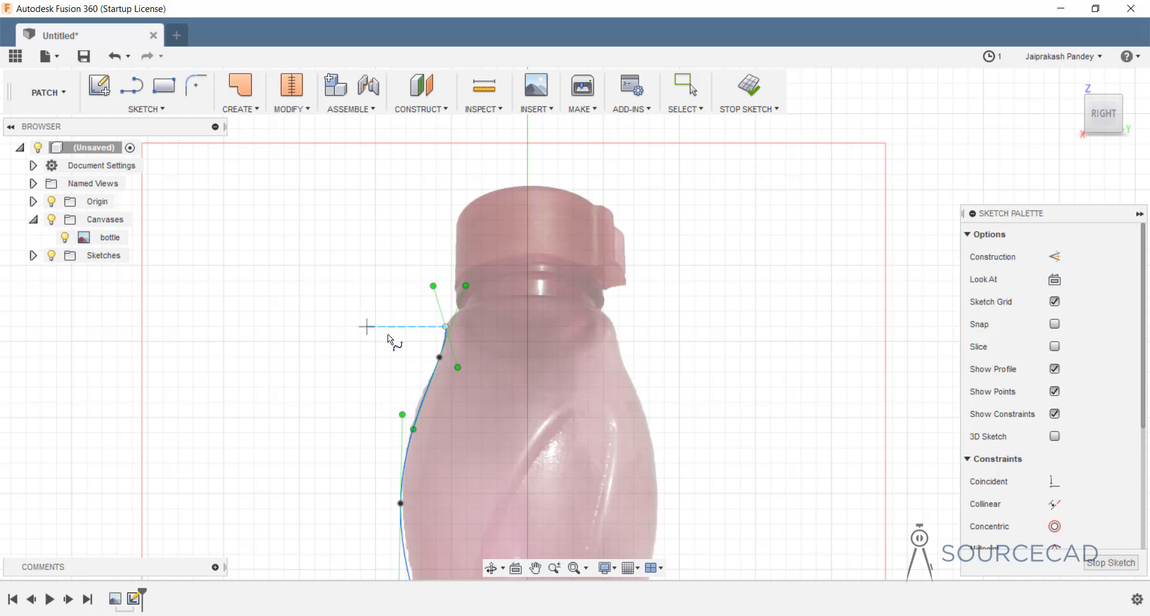
pyautogui.press('Escape')
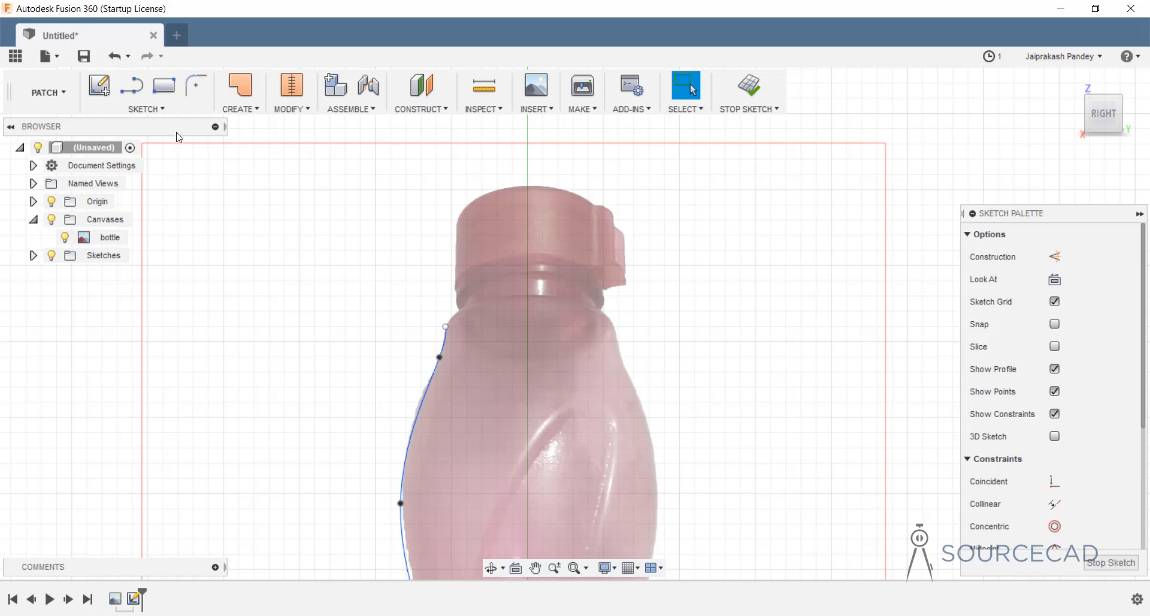
# Draw a 3-point arc from the spline's top end to just below the neck ring.
pyautogui.press('s')
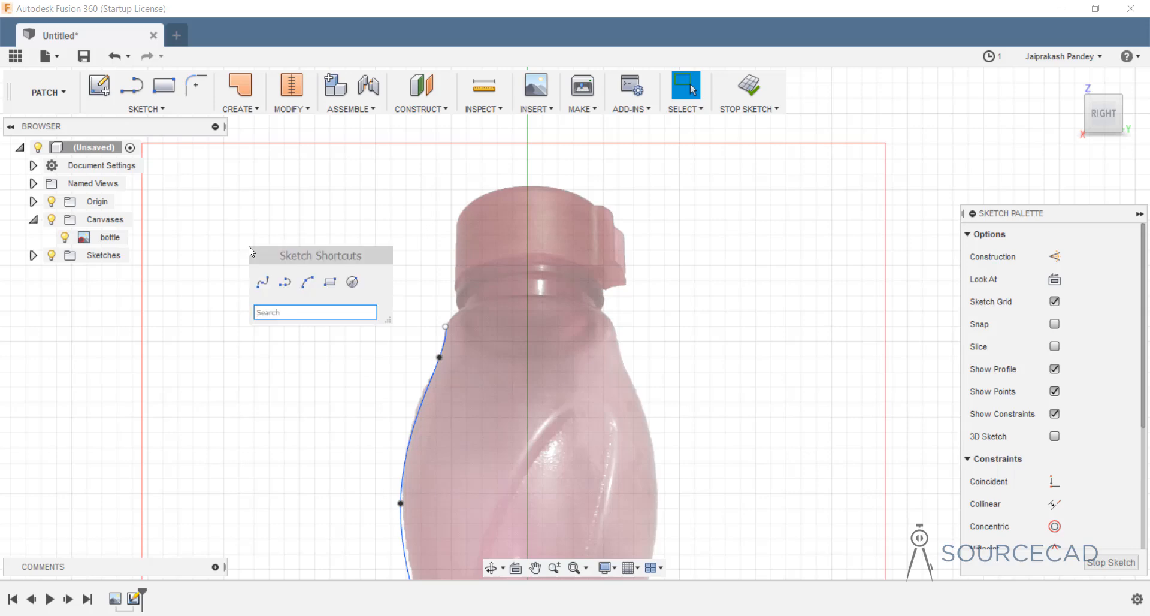
pyautogui.click(308, 283)
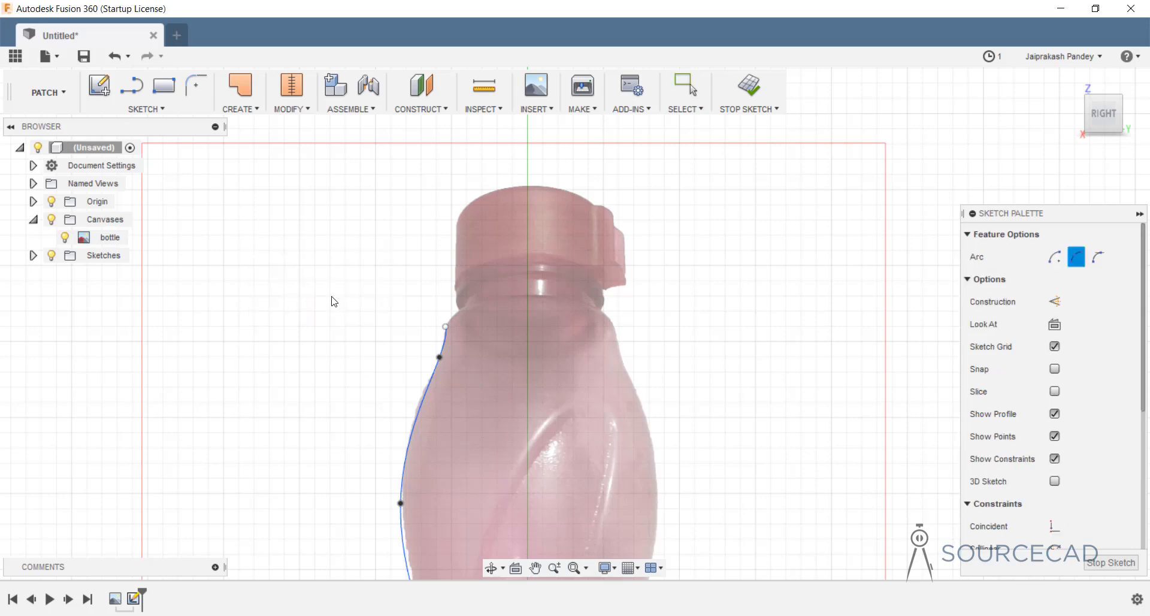
pyautogui.click(446, 327)
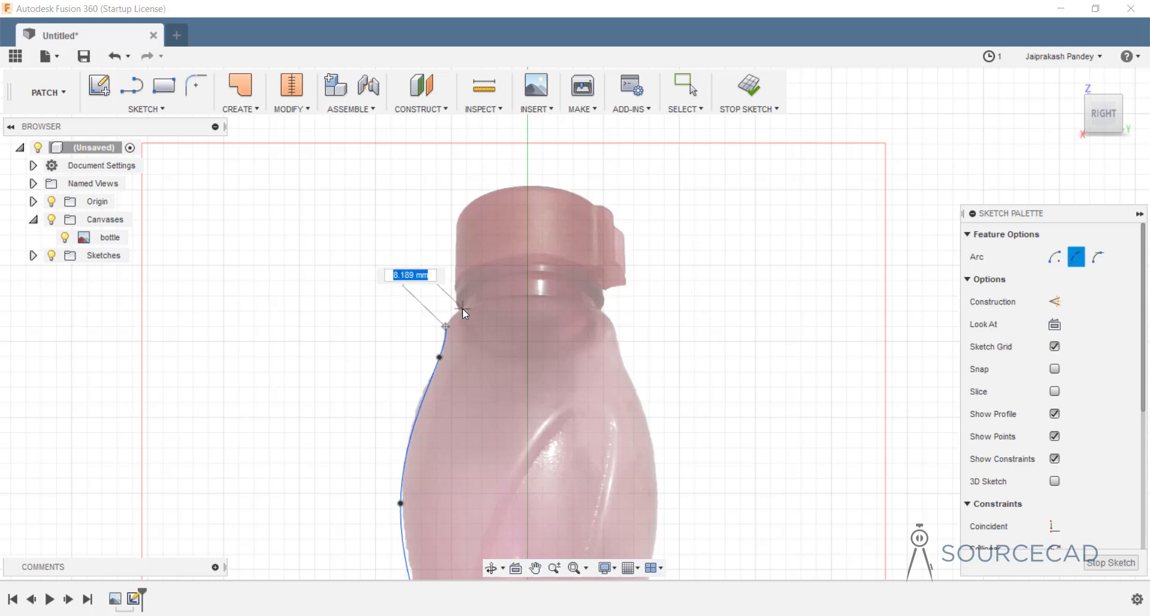
pyautogui.click(464, 307)
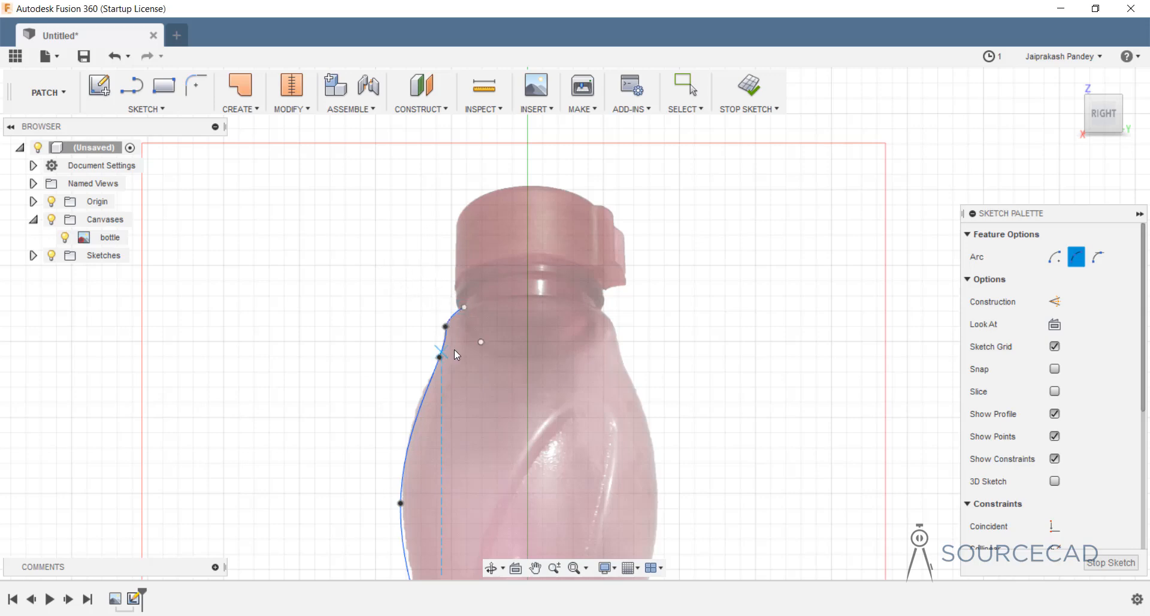
pyautogui.scroll(8, 454, 324)
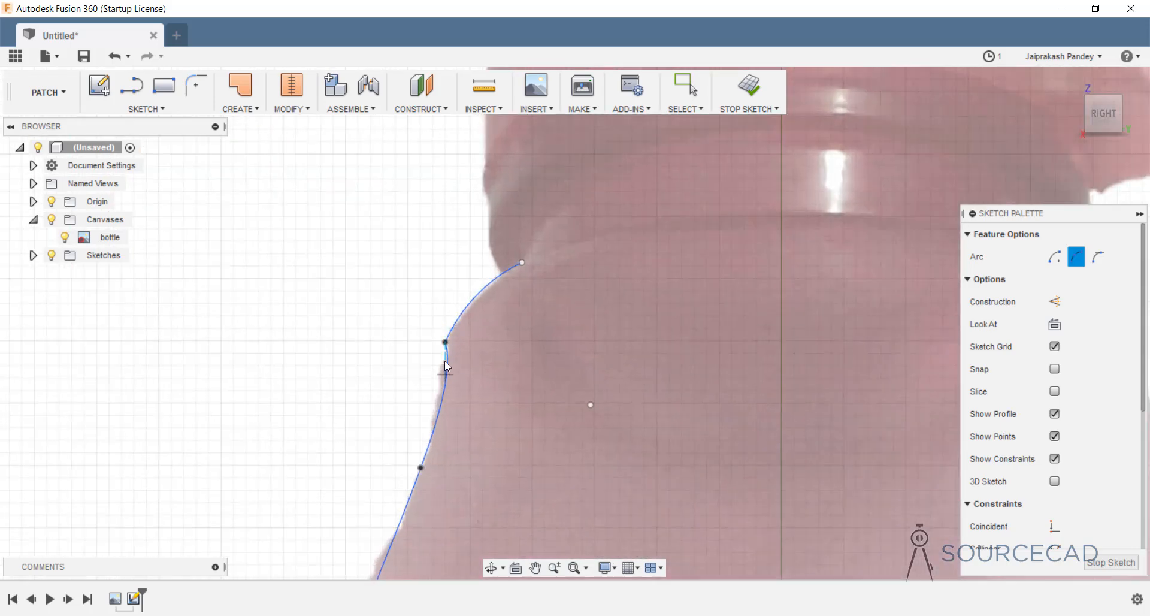
pyautogui.scroll(3, 450, 340)
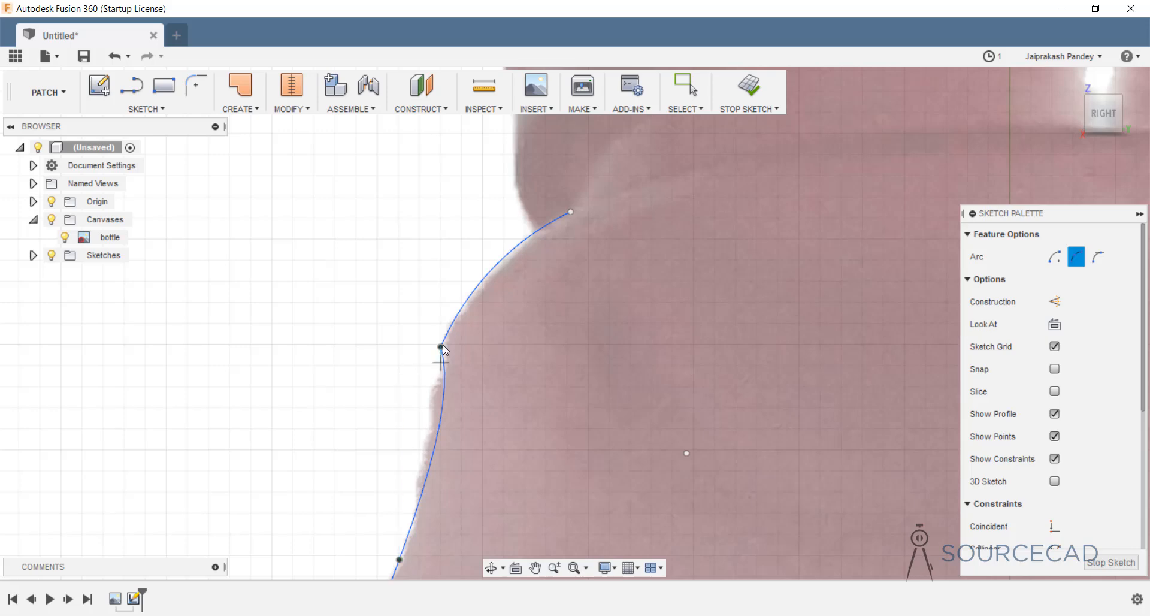
pyautogui.scroll(3, 444, 344)
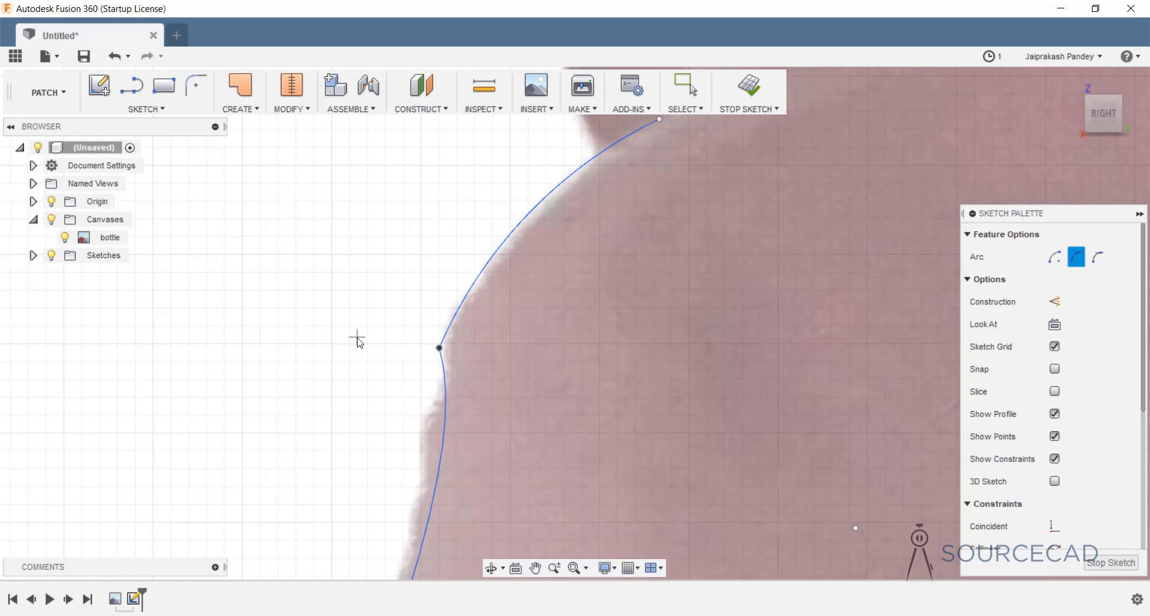
pyautogui.press('Escape')
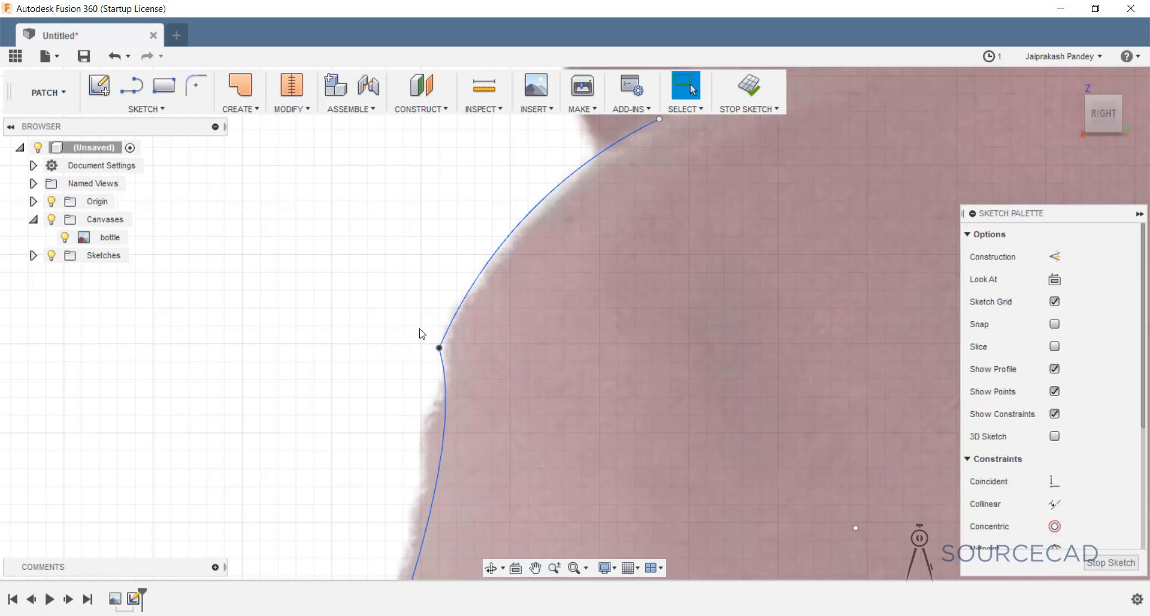
# Constrain the shoulder arc tangent to the spline, then frame the neck and cap.
pyautogui.click(449, 325)
pyautogui.click(443, 366)
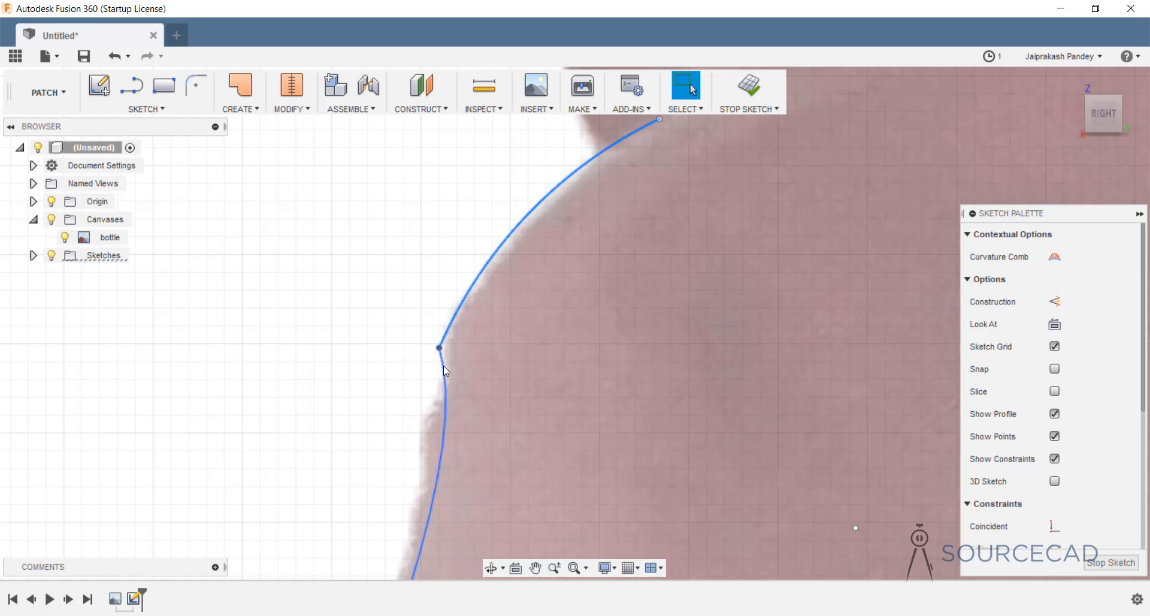
pyautogui.scroll(-5, 1020, 504)
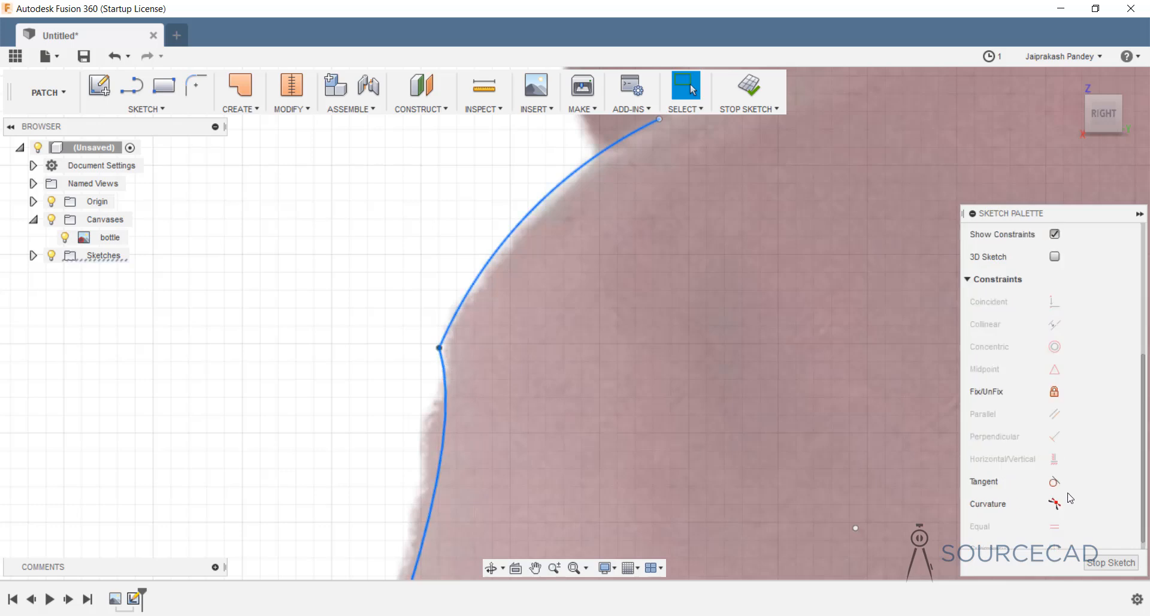
pyautogui.click(970, 481)
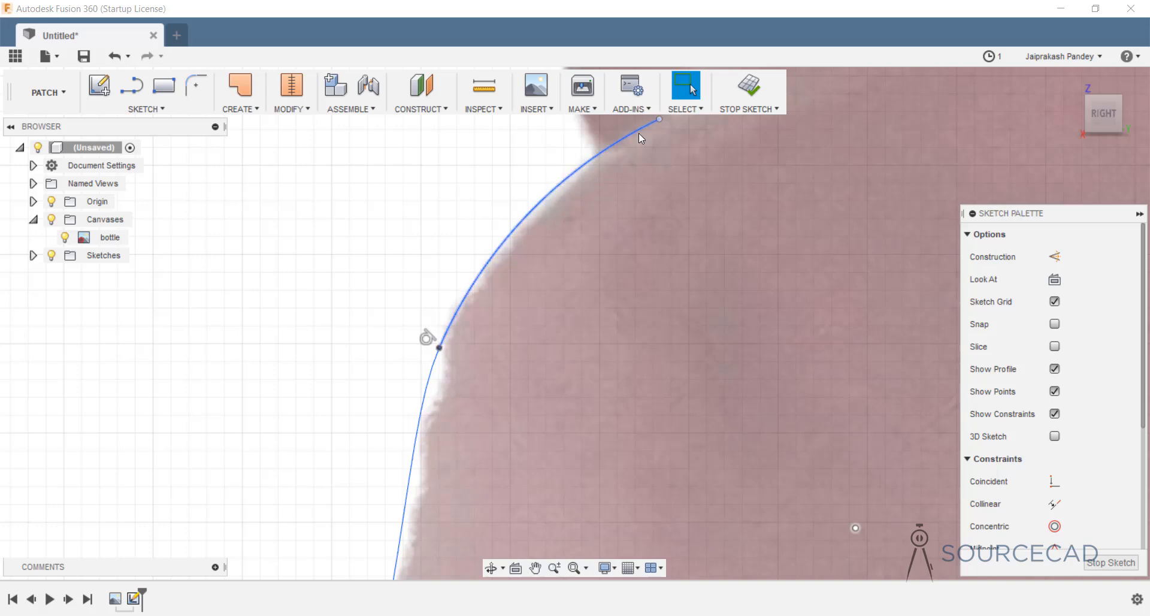
pyautogui.scroll(2, 451, 353)
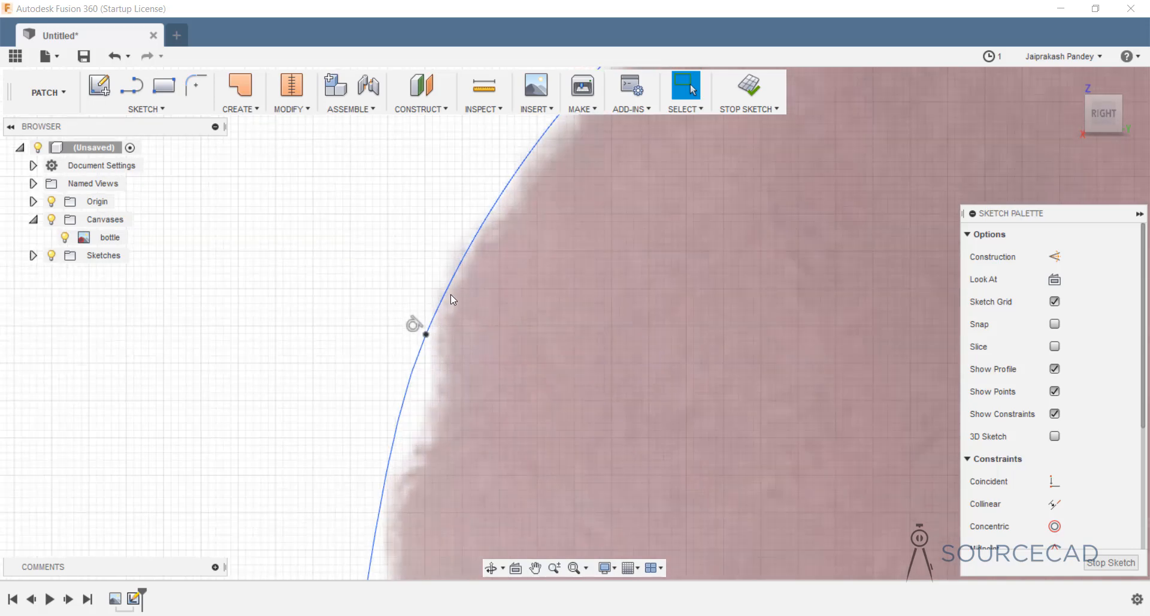
pyautogui.scroll(-6, 476, 368)
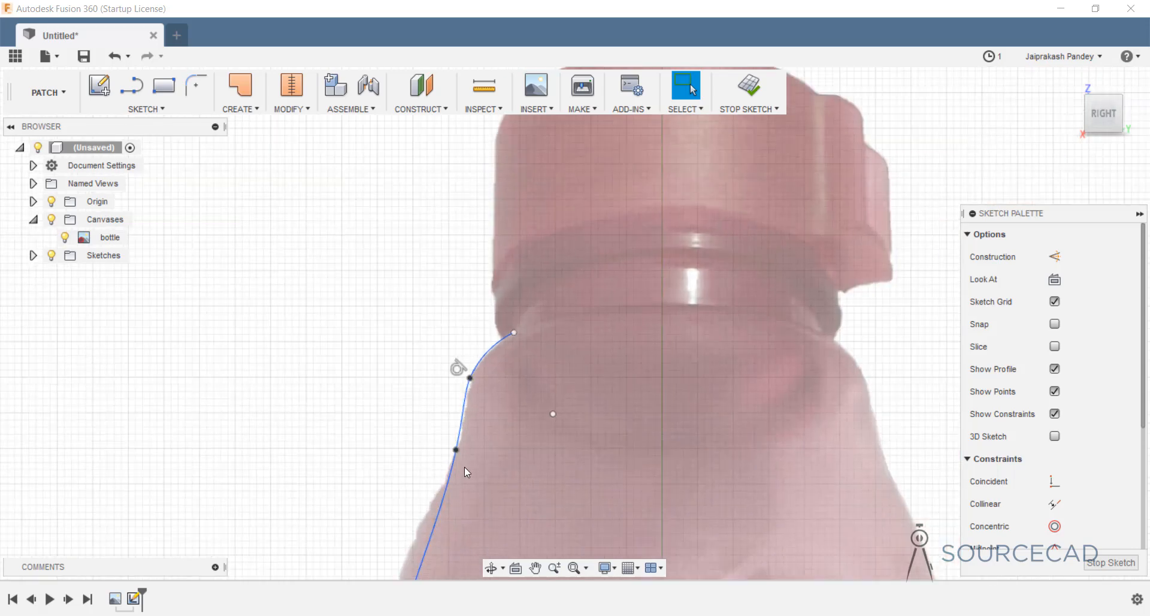
pyautogui.scroll(-3, 494, 439)
pyautogui.moveTo(509, 495); pyautogui.dragTo(529, 284, button='middle')
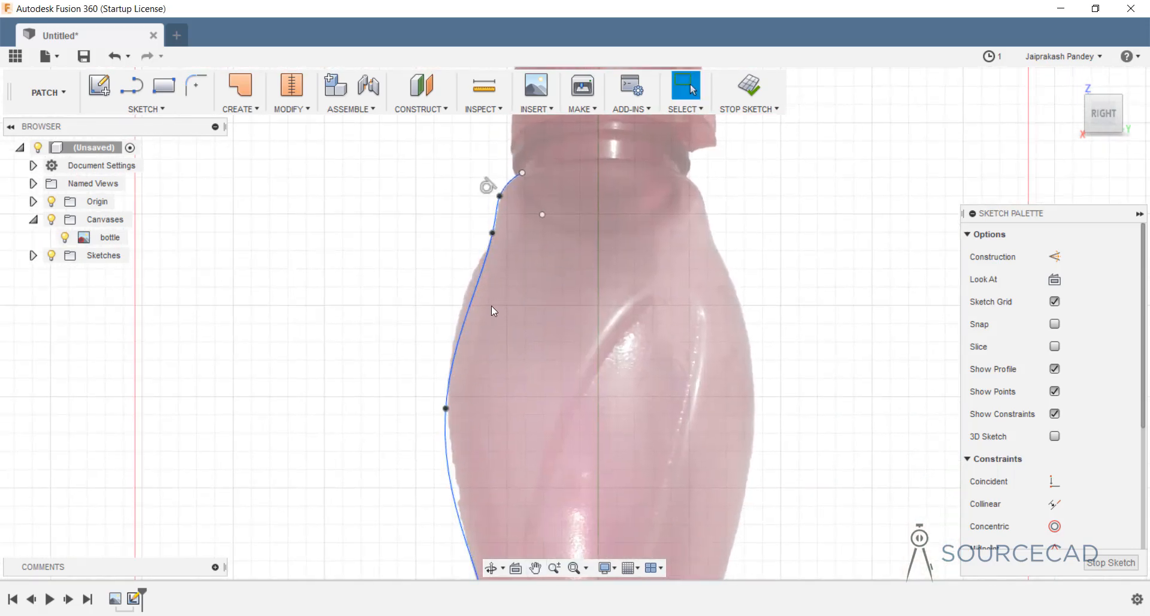
pyautogui.moveTo(505, 275); pyautogui.dragTo(496, 418, button='middle')
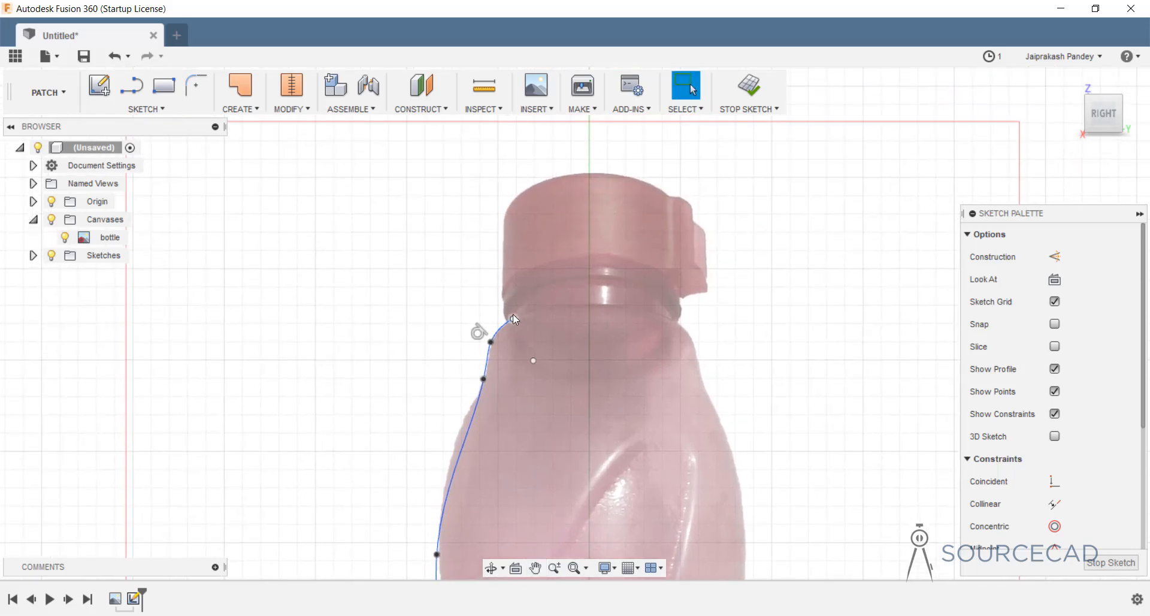
pyautogui.scroll(-2, 515, 308)
pyautogui.scroll(5, 515, 309)
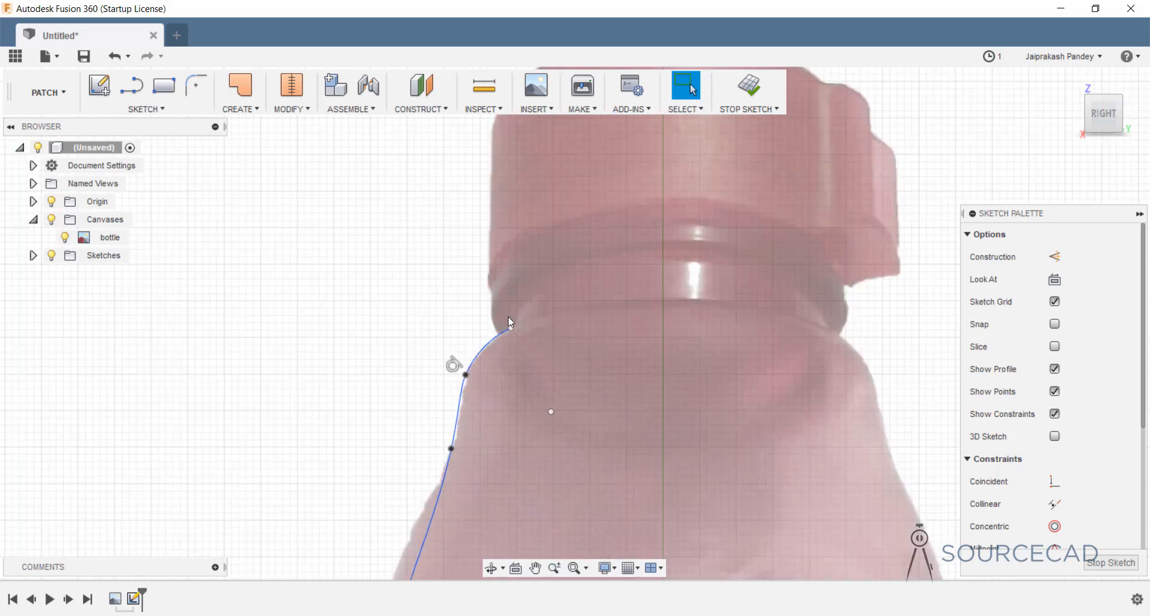
pyautogui.moveTo(545, 306); pyautogui.dragTo(545, 359, button='middle')
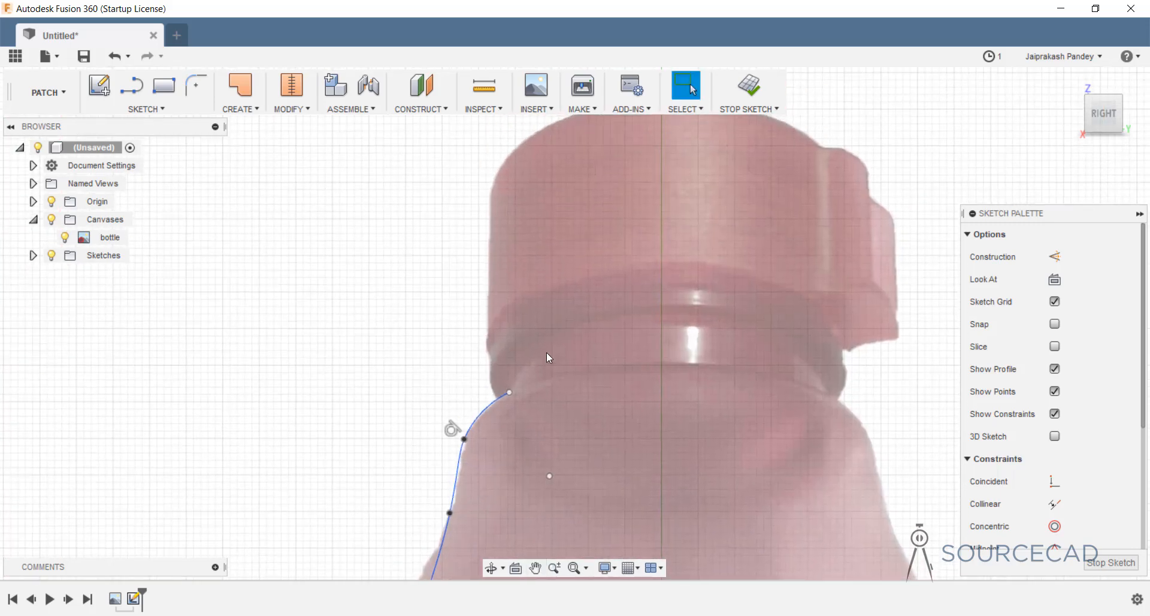
# Draw a line chain from the arc's top up the neck, through the notch, to the cap.
pyautogui.click(130, 87)
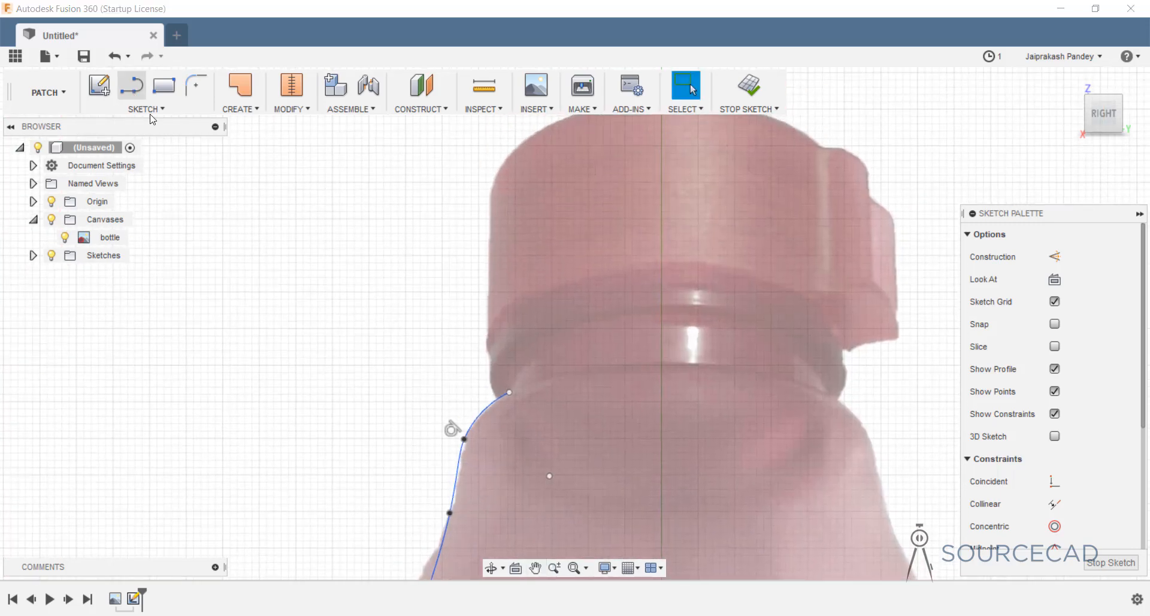
pyautogui.click(509, 393)
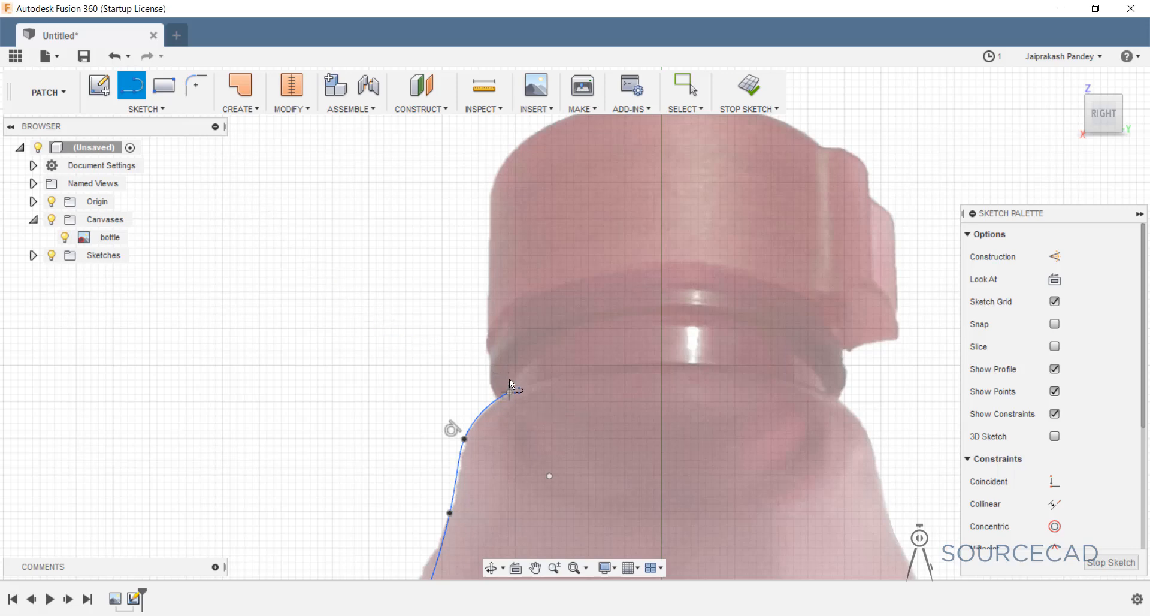
pyautogui.click(508, 346)
pyautogui.click(490, 335)
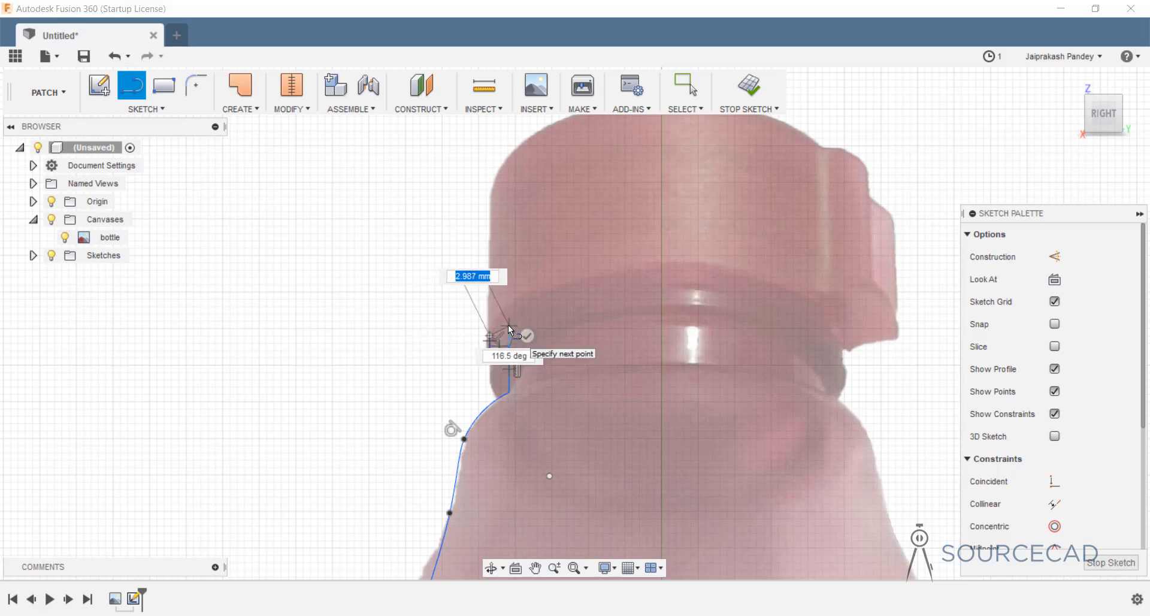
pyautogui.scroll(5, 508, 326)
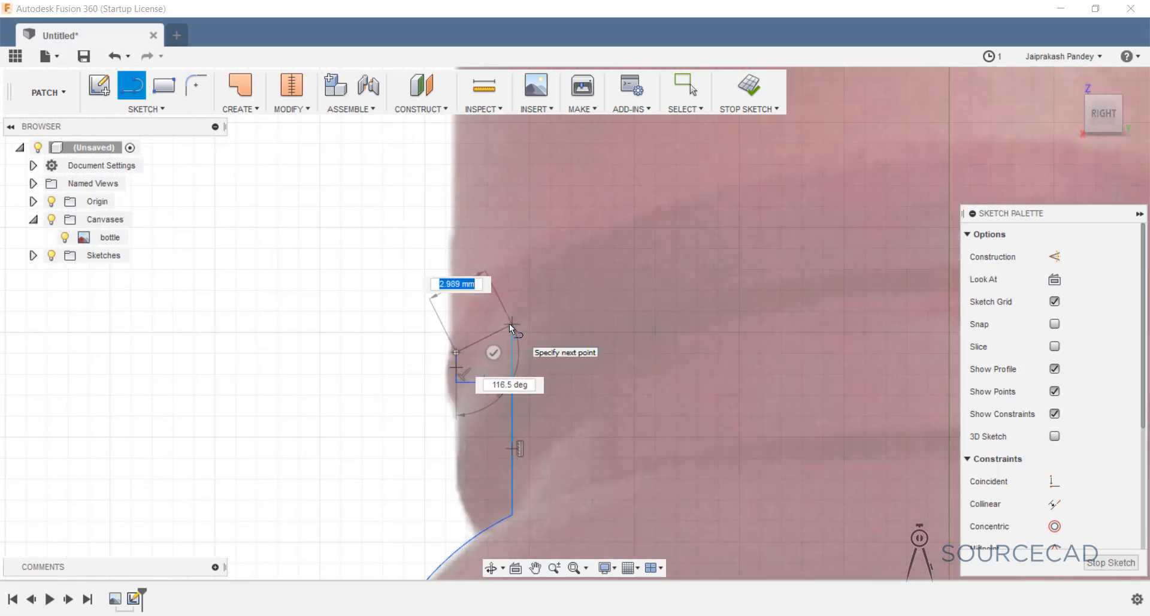
pyautogui.click(510, 324)
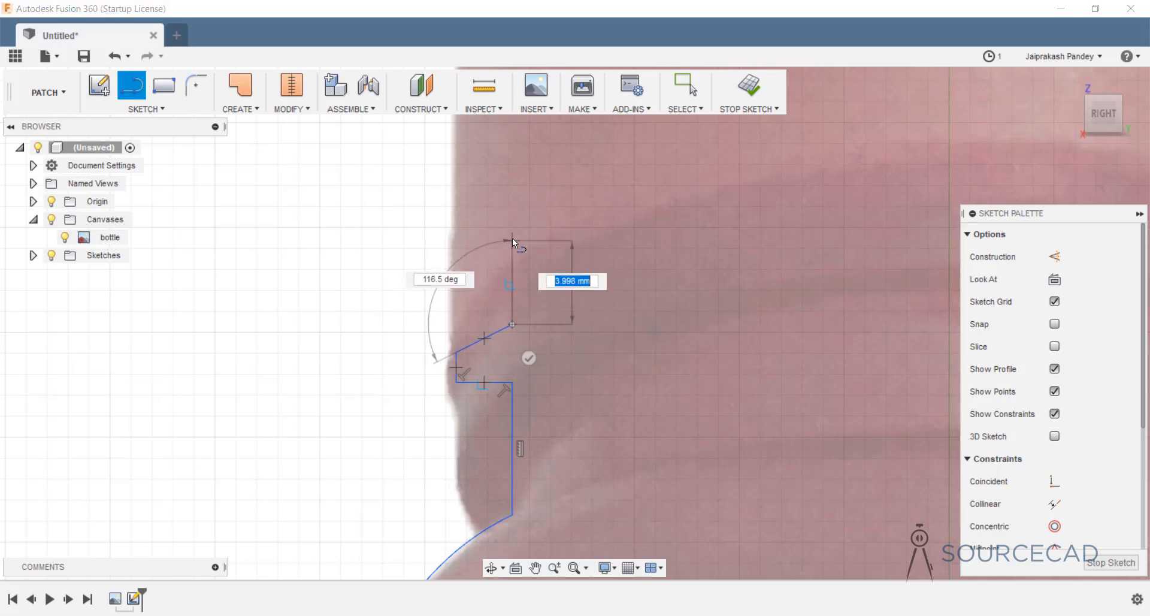
pyautogui.scroll(2, 512, 238)
pyautogui.scroll(-6, 512, 238)
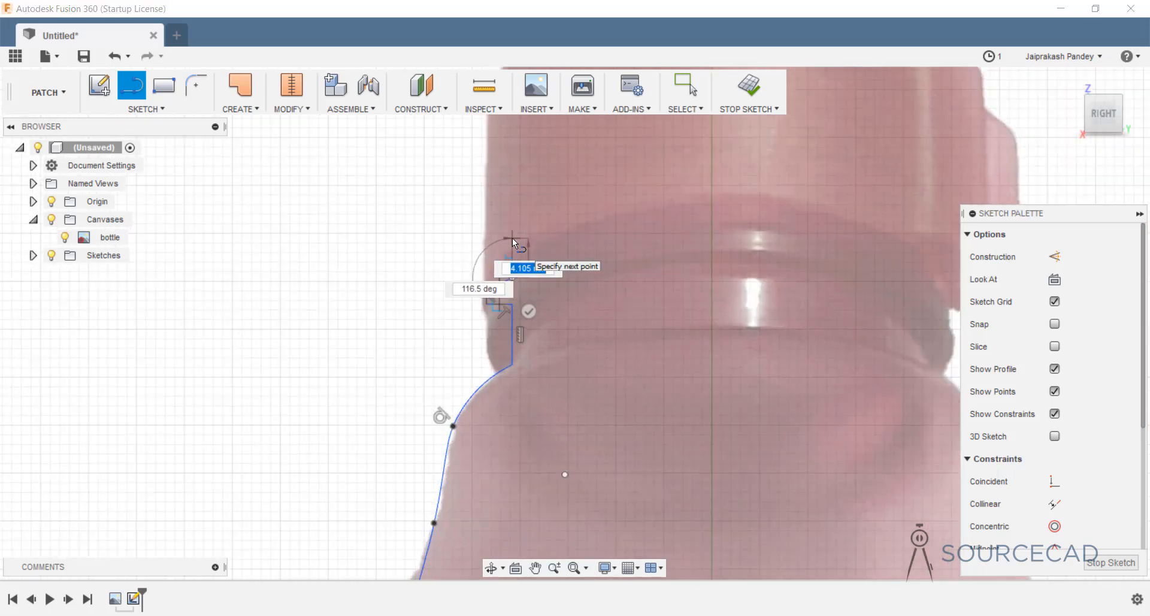
pyautogui.moveTo(512, 238); pyautogui.dragTo(514, 314, button='middle')
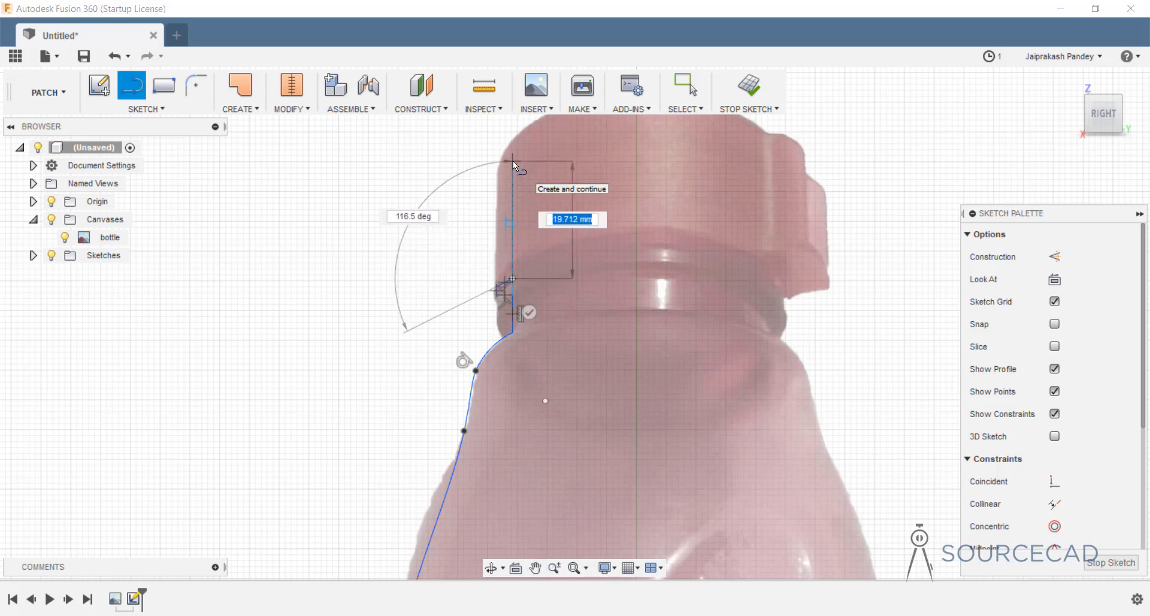
pyautogui.click(512, 161)
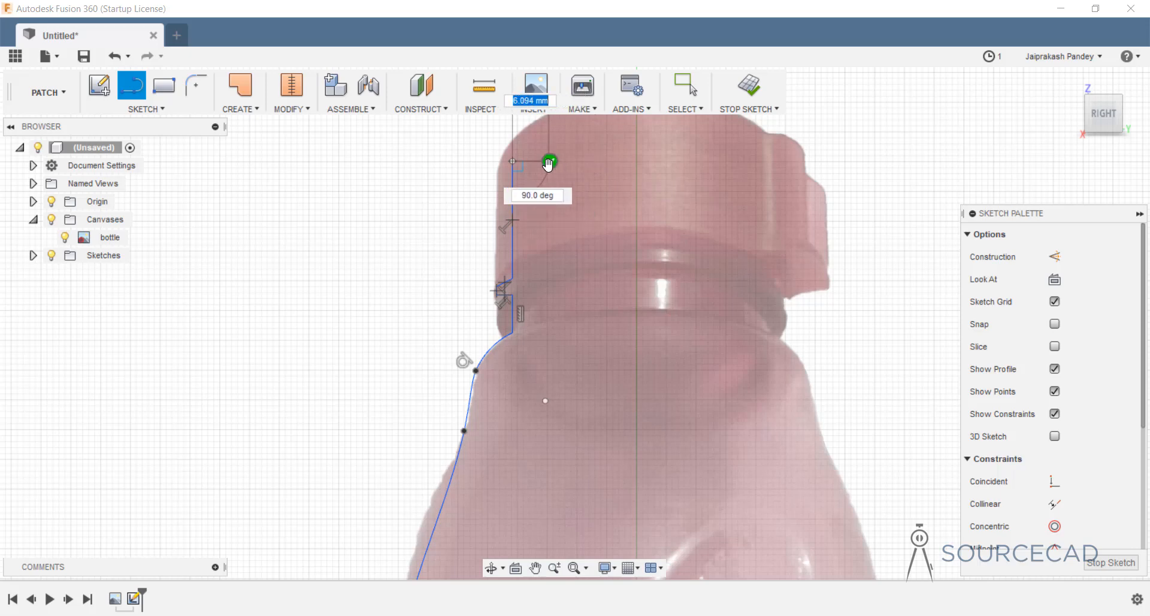
pyautogui.click(549, 161)
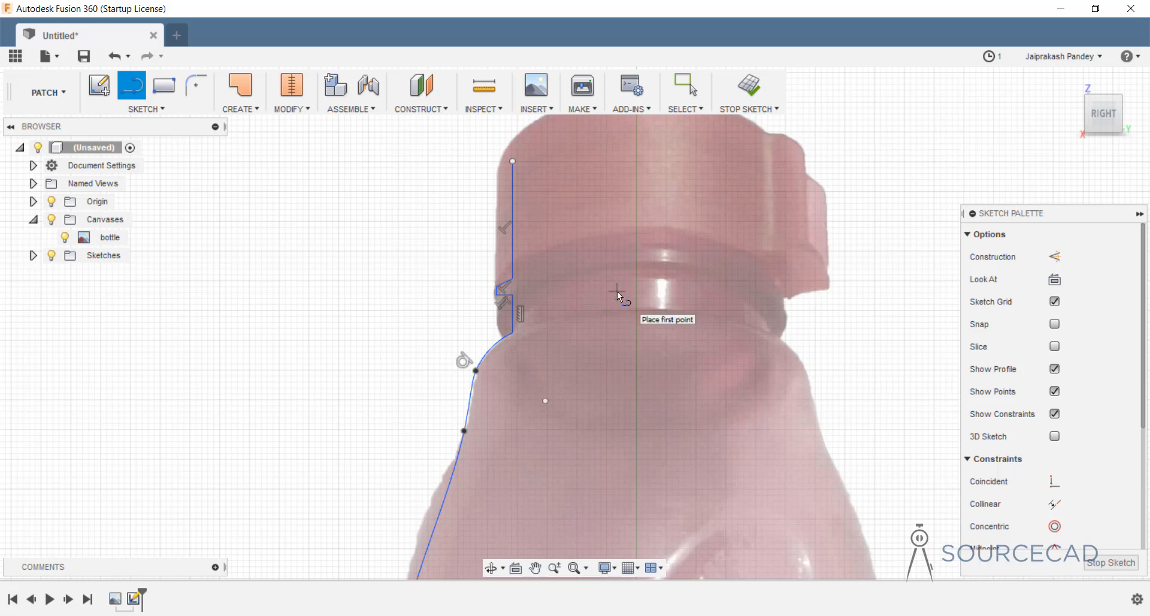
pyautogui.press('Escape')
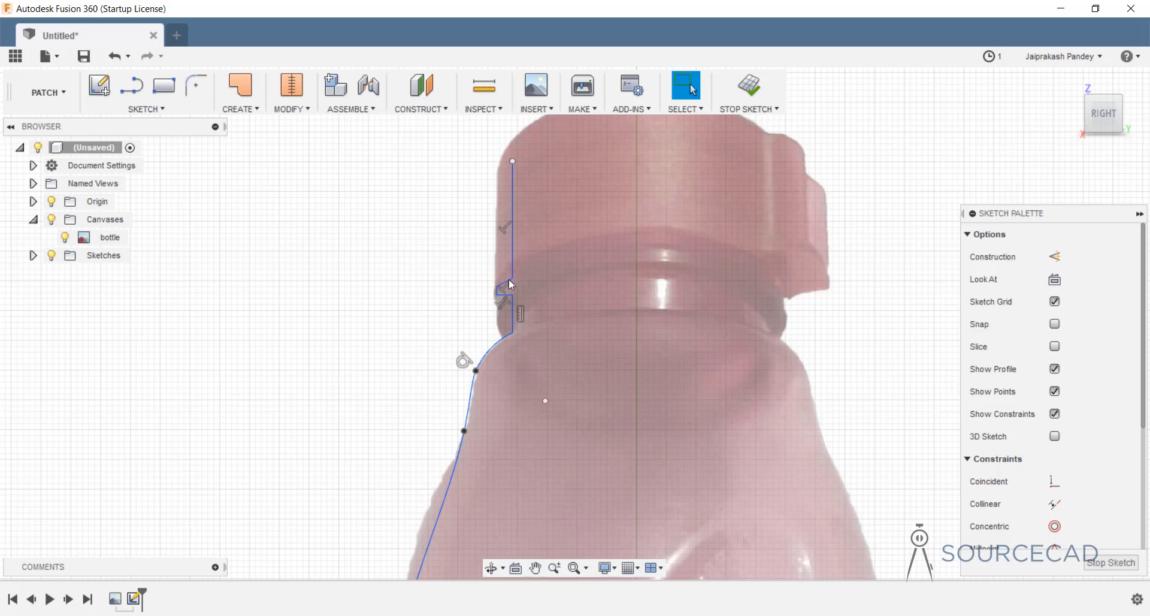
# Reposition the neck-notch lines and points to match the image.
pyautogui.moveTo(539, 195)
pyautogui.mouseDown()
pyautogui.moveTo(485, 320)
pyautogui.moveTo(528, 316)
pyautogui.mouseUp()
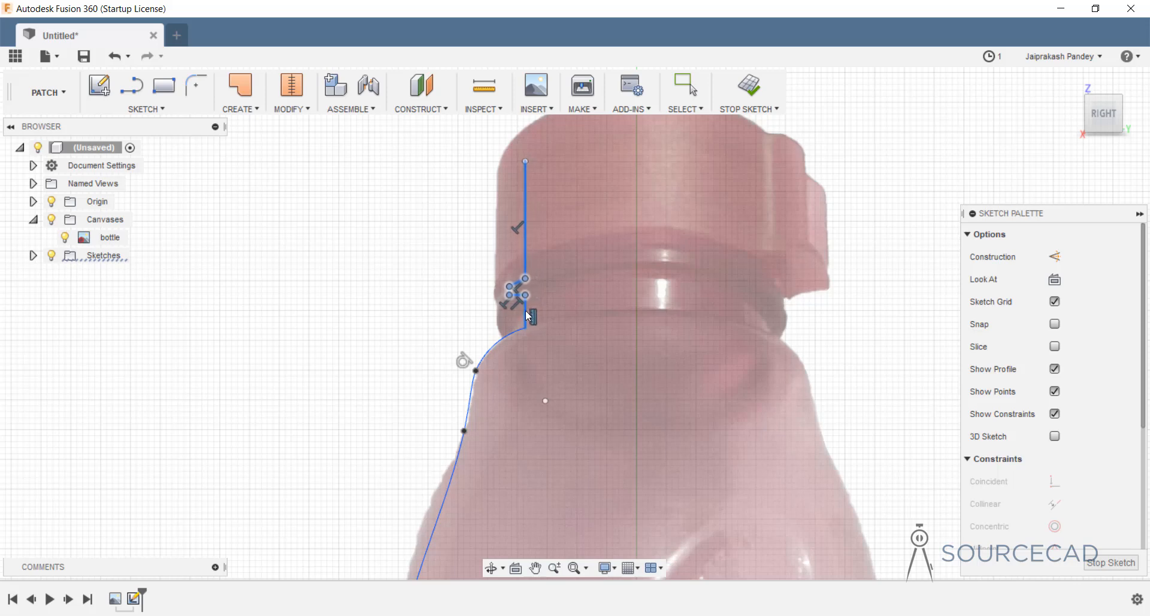
pyautogui.click(439, 269)
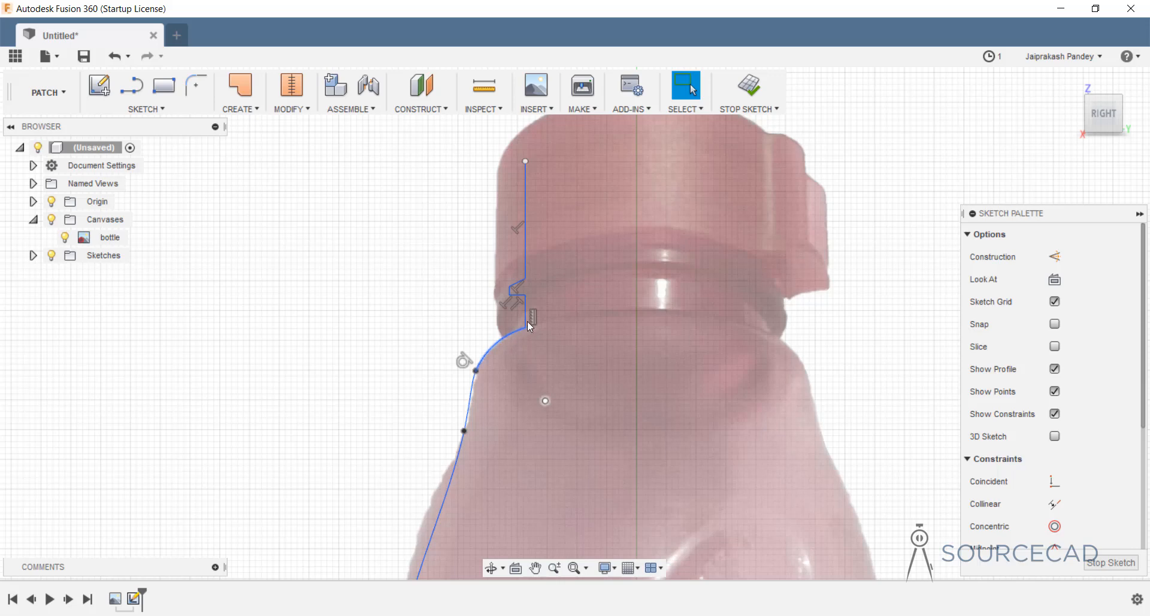
pyautogui.click(194, 90)
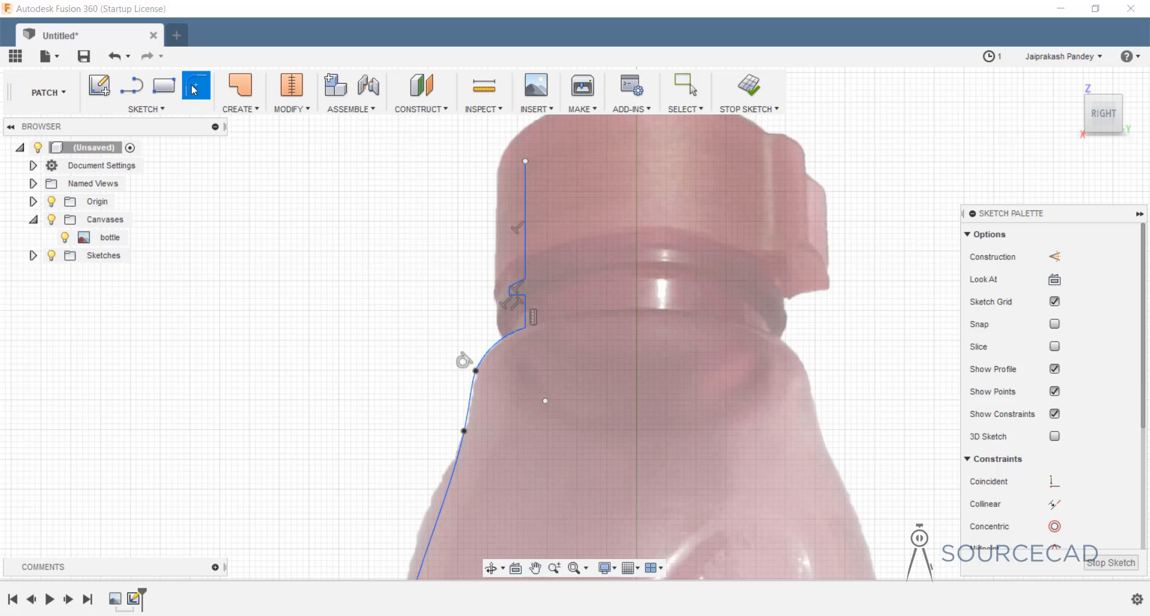
# Round the corner between the shoulder arc and neck line with a 3 mm sketch fillet.
pyautogui.click(148, 114)
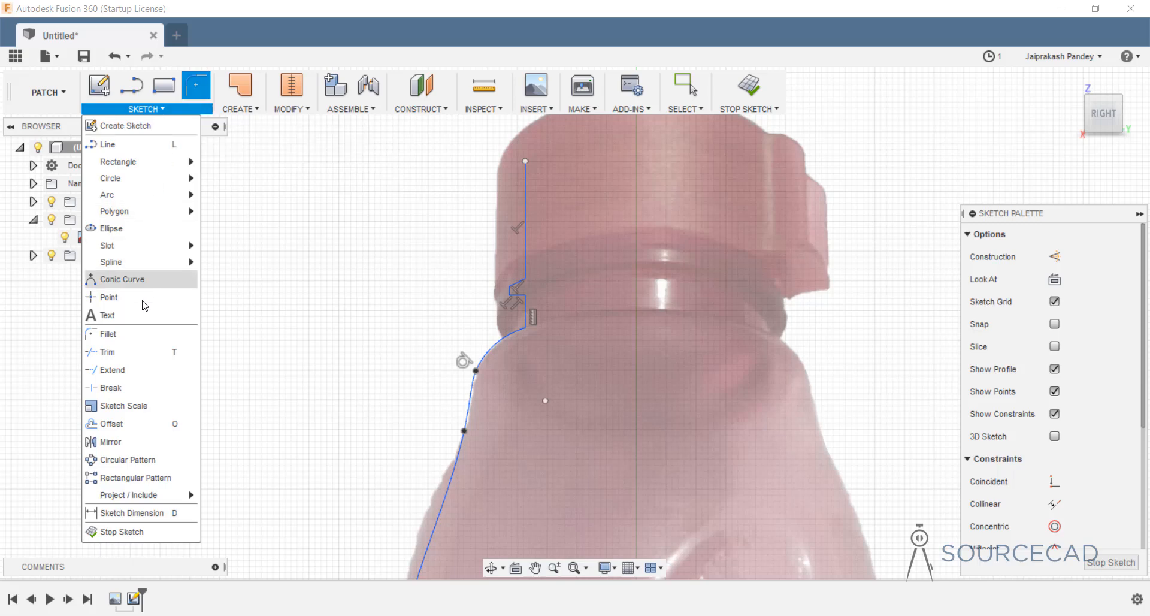
pyautogui.click(146, 110)
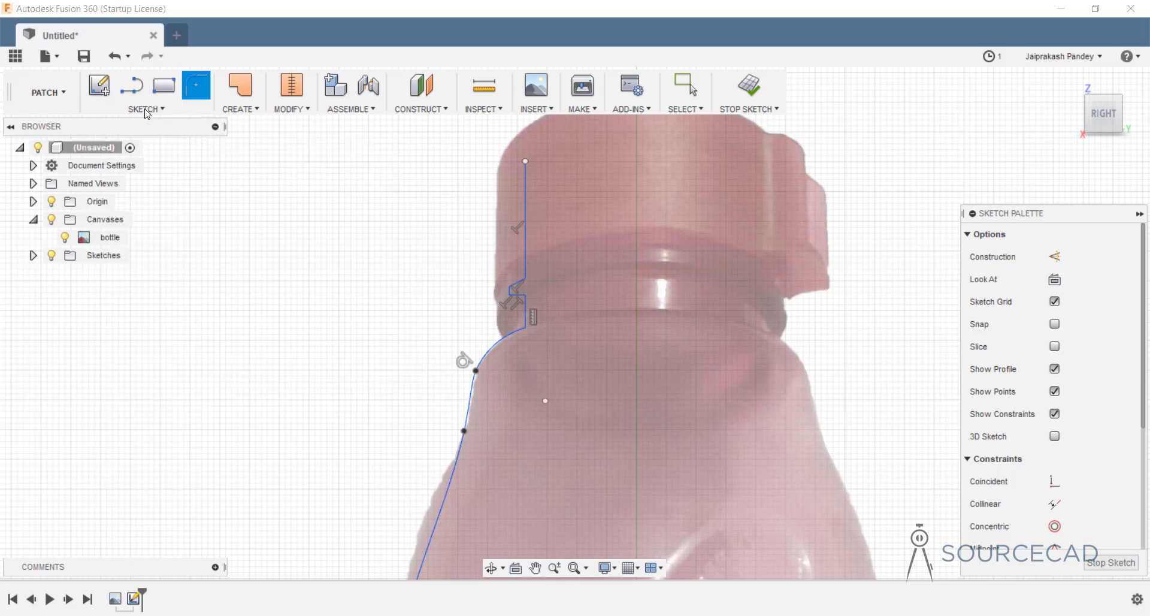
pyautogui.click(518, 329)
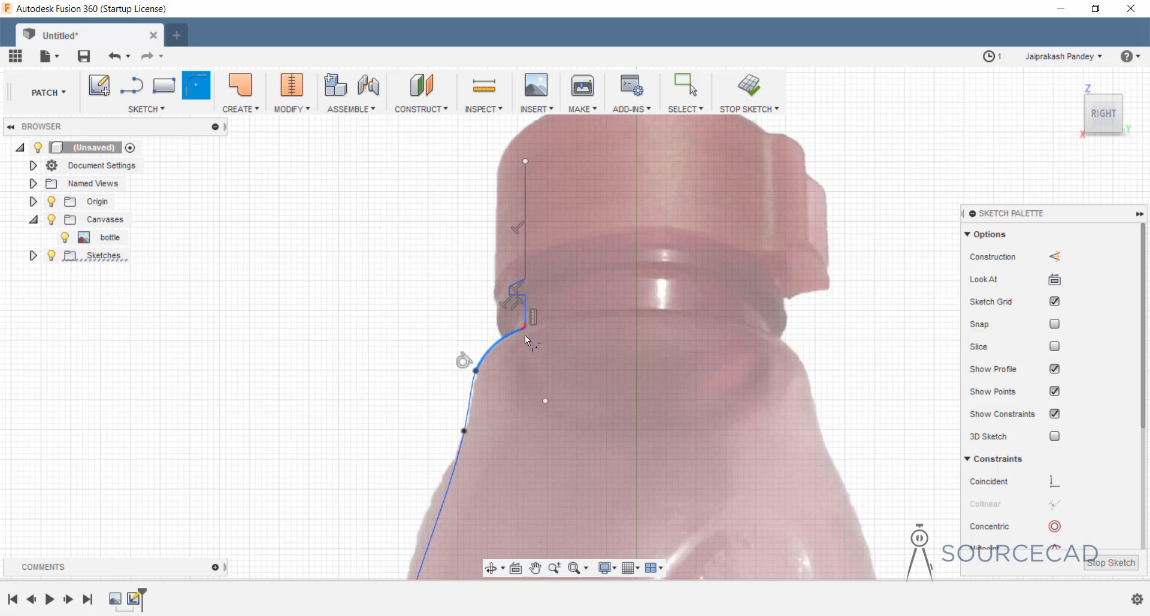
pyautogui.click(525, 337)
pyautogui.write('3')
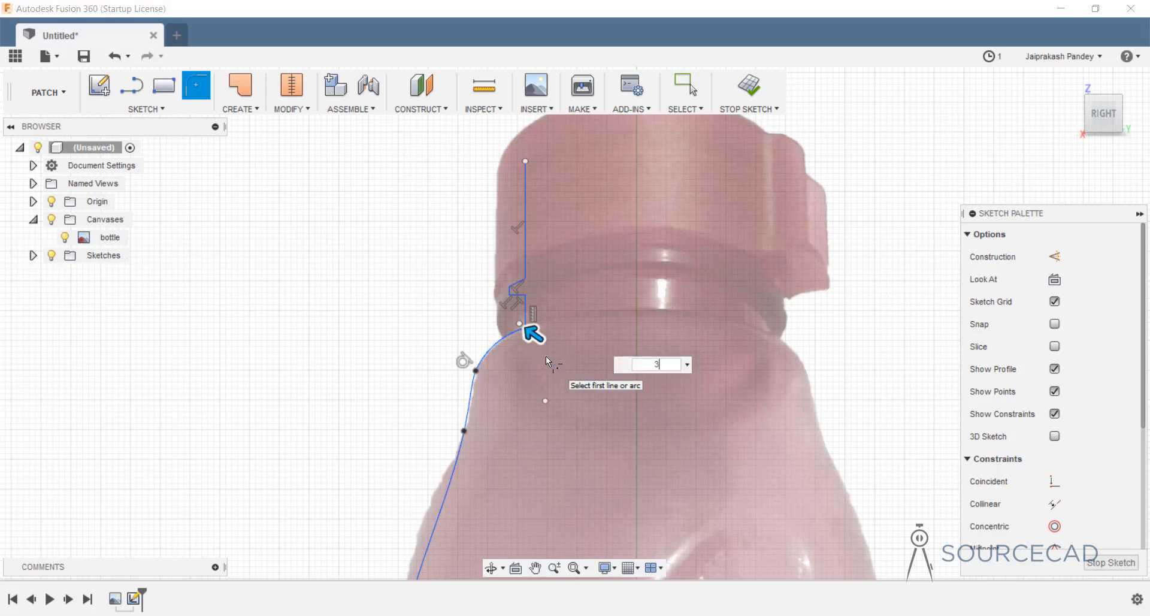
pyautogui.press('Return')
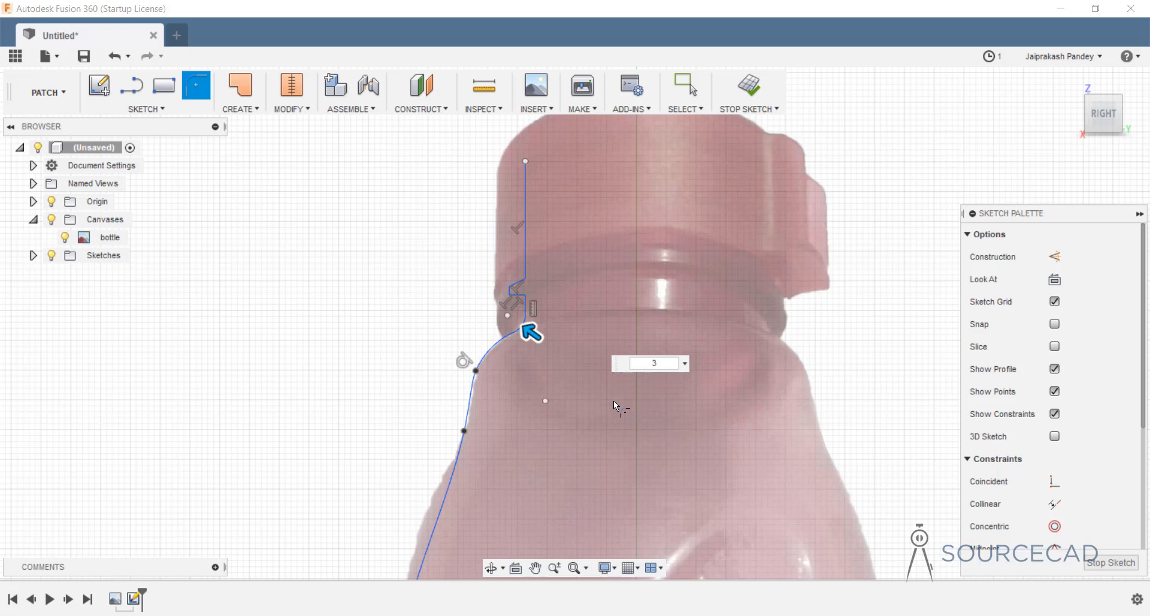
pyautogui.press('Escape')
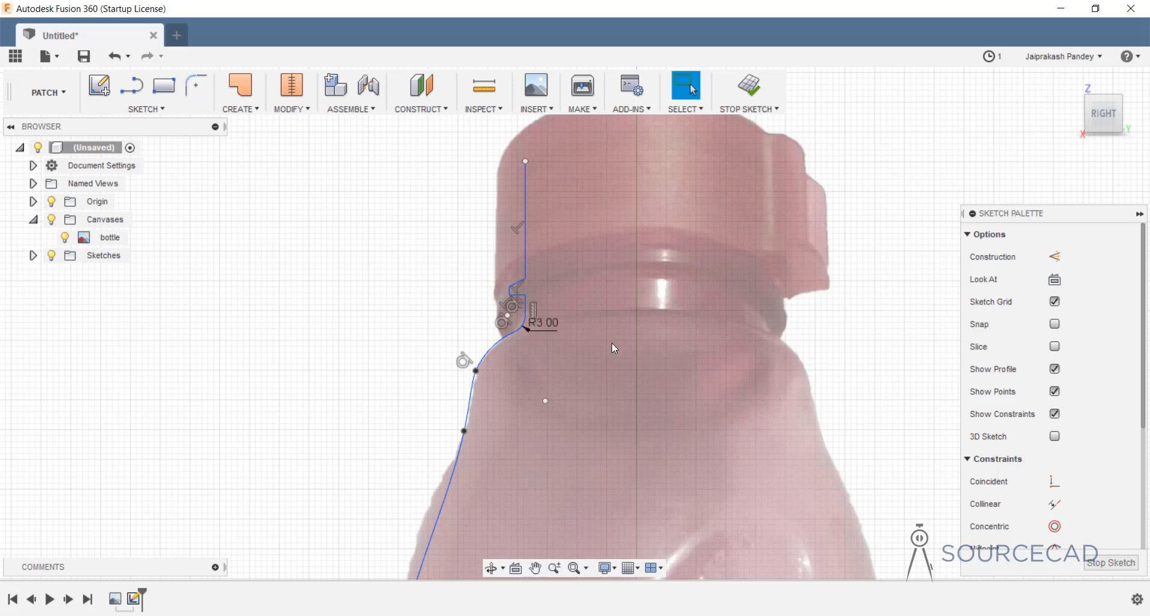
# Pull a side spline fit point up so the curve follows the bottle's edge.
pyautogui.scroll(4, 602, 386)
pyautogui.scroll(-8, 522, 367)
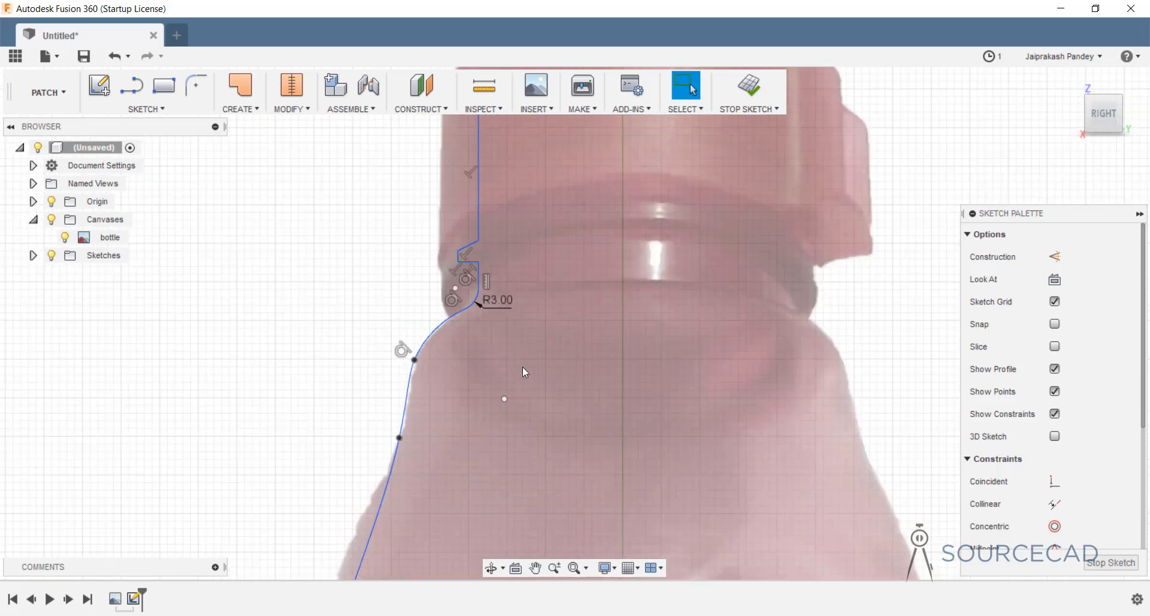
pyautogui.moveTo(576, 398); pyautogui.dragTo(626, 178, button='middle')
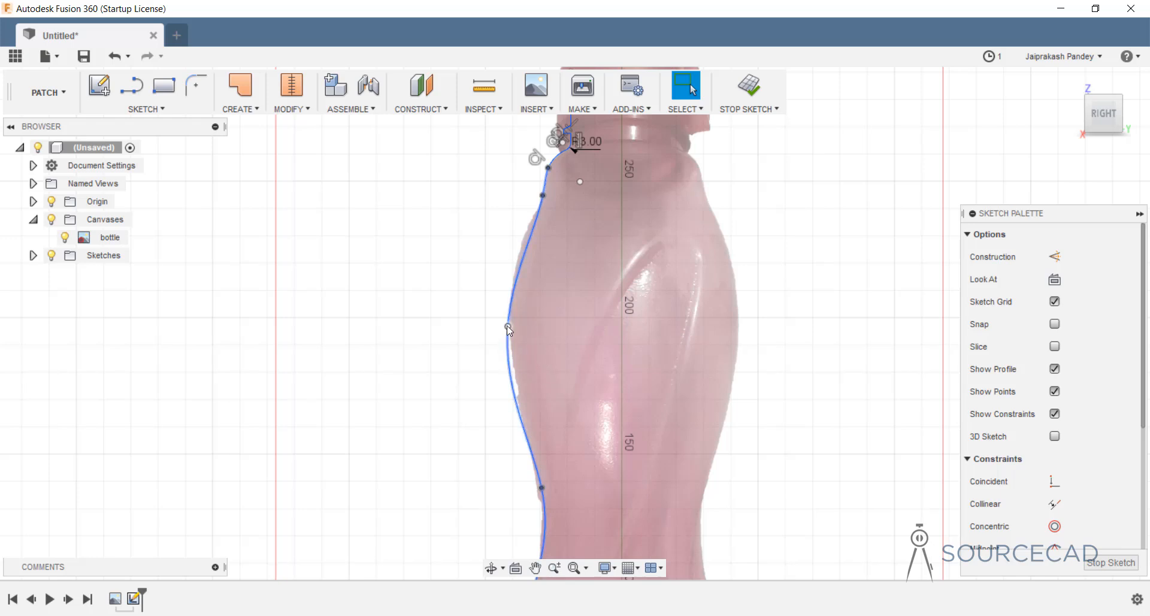
pyautogui.moveTo(508, 327); pyautogui.dragTo(509, 296)
# Delete an extra lower fit point and drag the remaining one onto the bottle's edge near the base.
pyautogui.moveTo(621, 487)
pyautogui.mouseDown(button='middle')
pyautogui.moveTo(609, 398)
pyautogui.moveTo(622, 229)
pyautogui.mouseUp(button='middle')
pyautogui.moveTo(609, 345); pyautogui.dragTo(620, 268, button='middle')
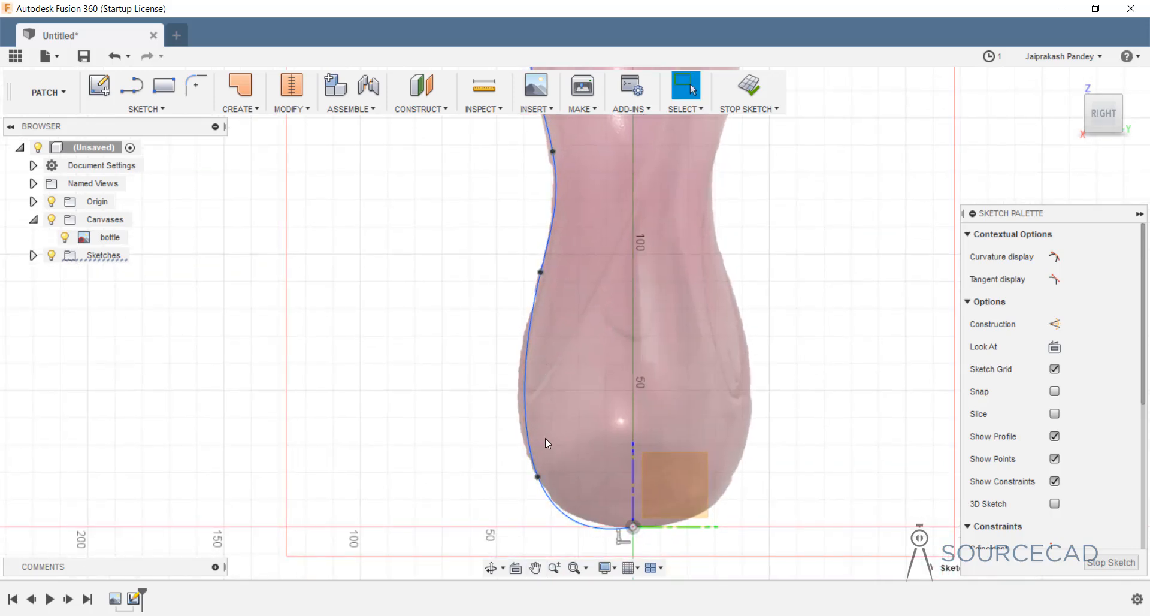
pyautogui.click(538, 476)
pyautogui.press('Delete')
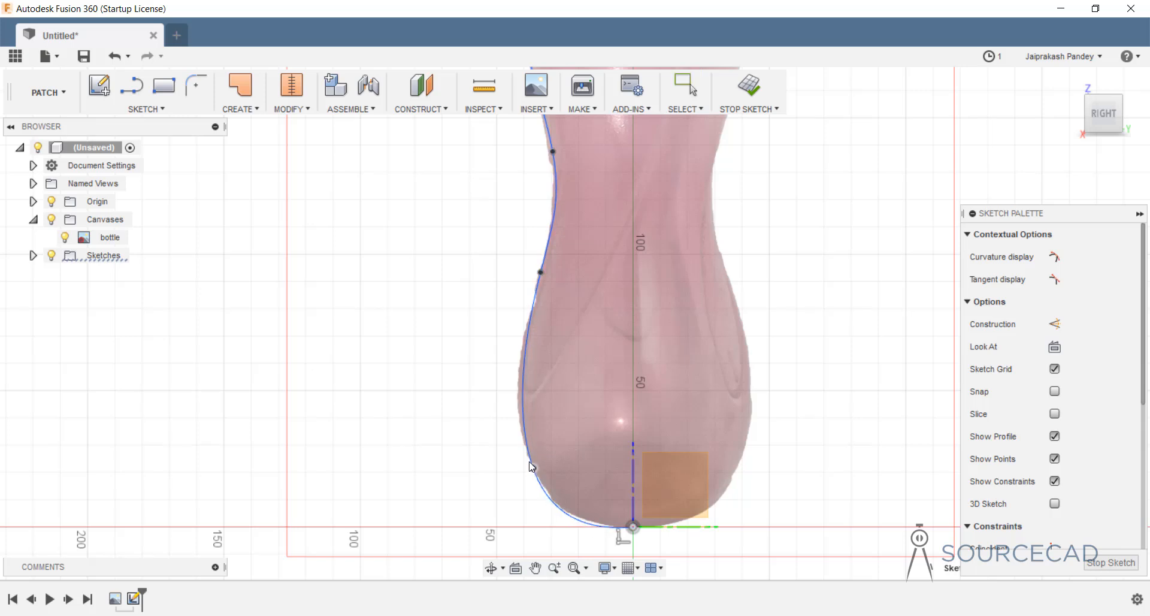
pyautogui.moveTo(529, 462); pyautogui.dragTo(527, 454)
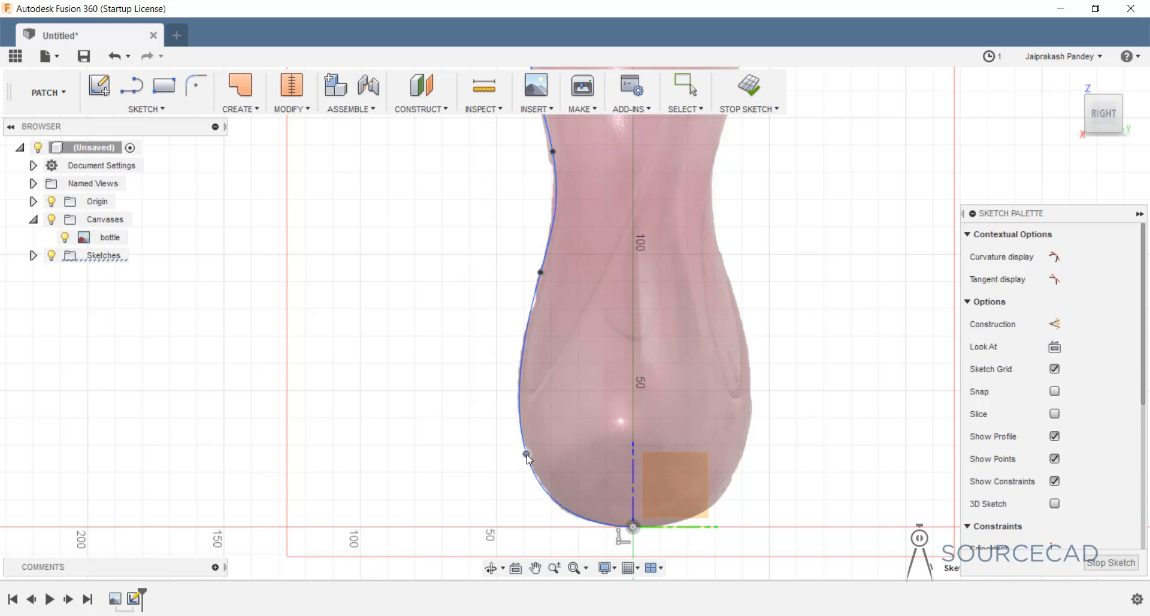
pyautogui.moveTo(613, 297); pyautogui.dragTo(600, 588, button='middle')
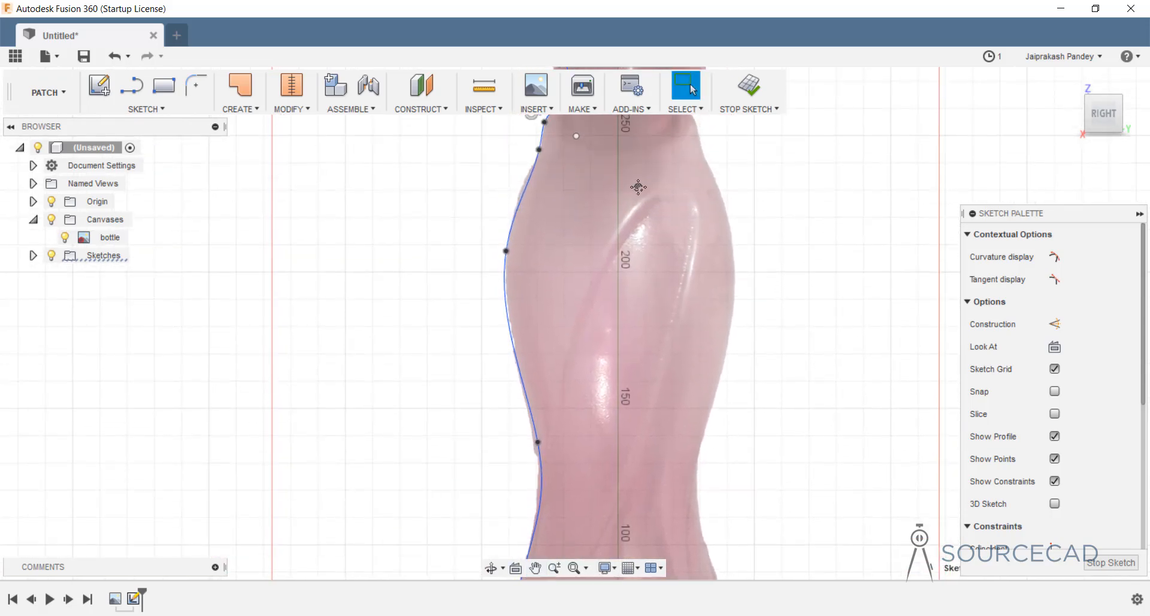
pyautogui.scroll(-2, 639, 187)
pyautogui.scroll(2, 617, 321)
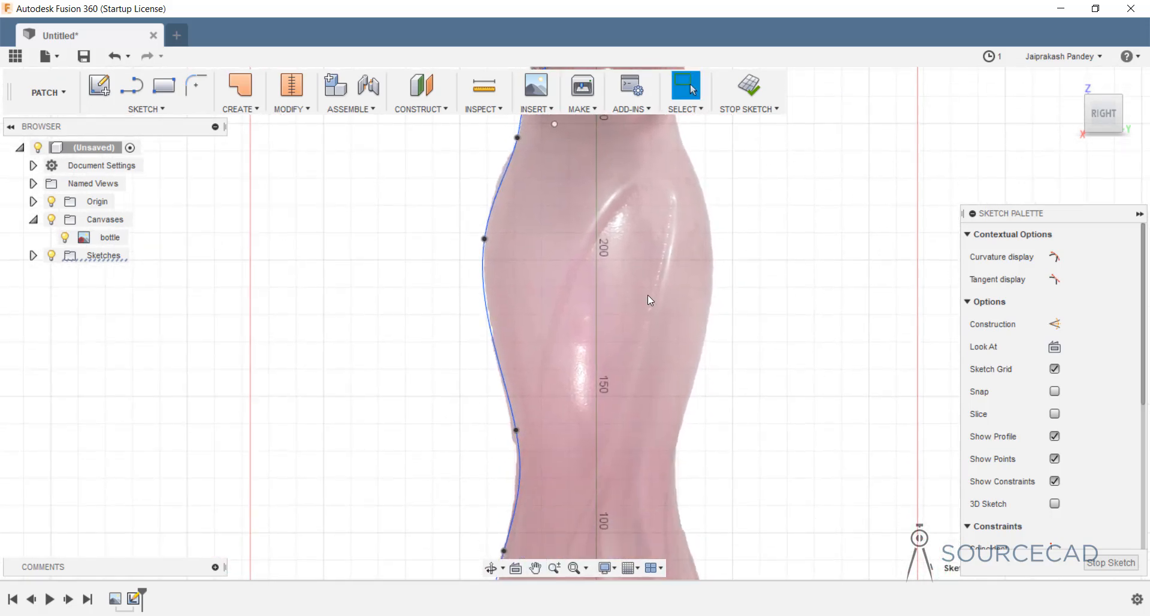
pyautogui.scroll(-4, 648, 298)
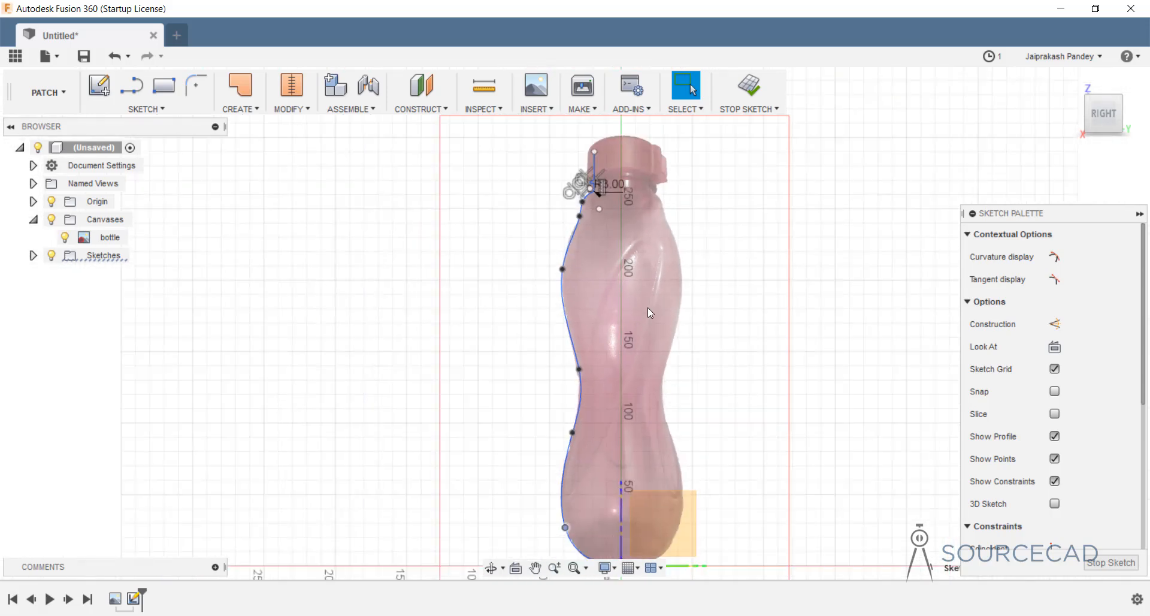
pyautogui.moveTo(648, 428); pyautogui.dragTo(619, 402, button='middle')
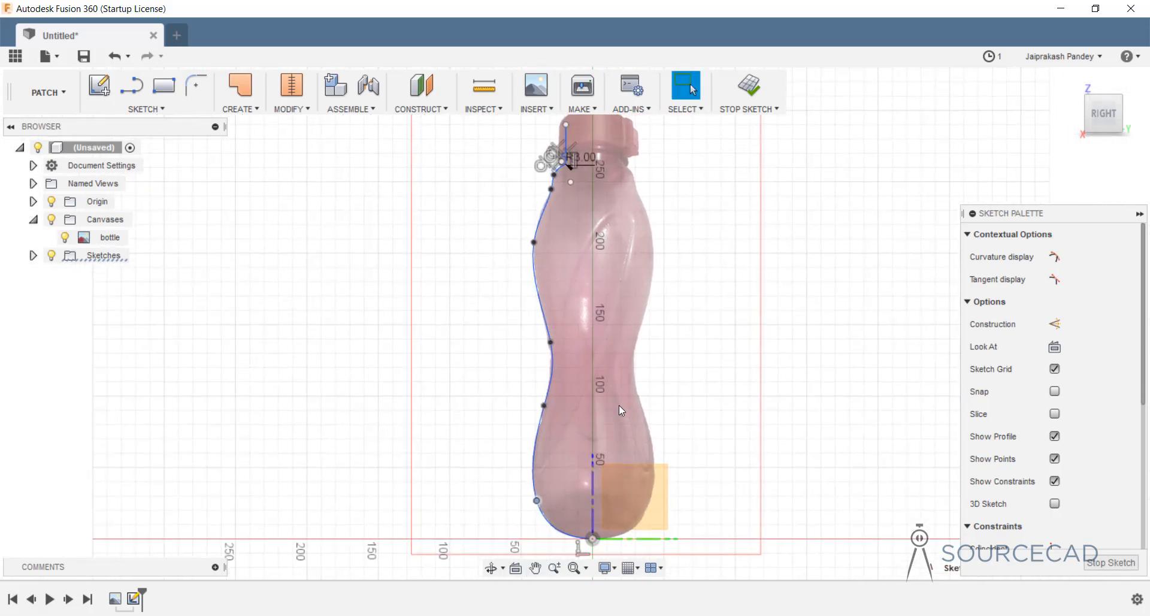
# Draw a vertical line from the base origin up to height 150.
pyautogui.click(131, 85)
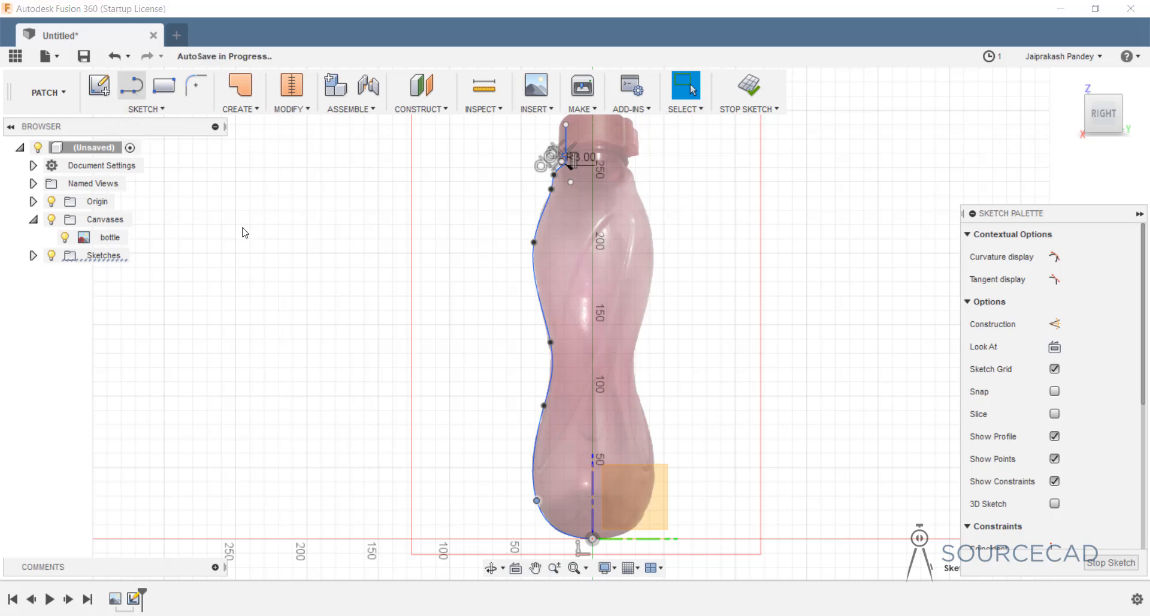
pyautogui.click(591, 539)
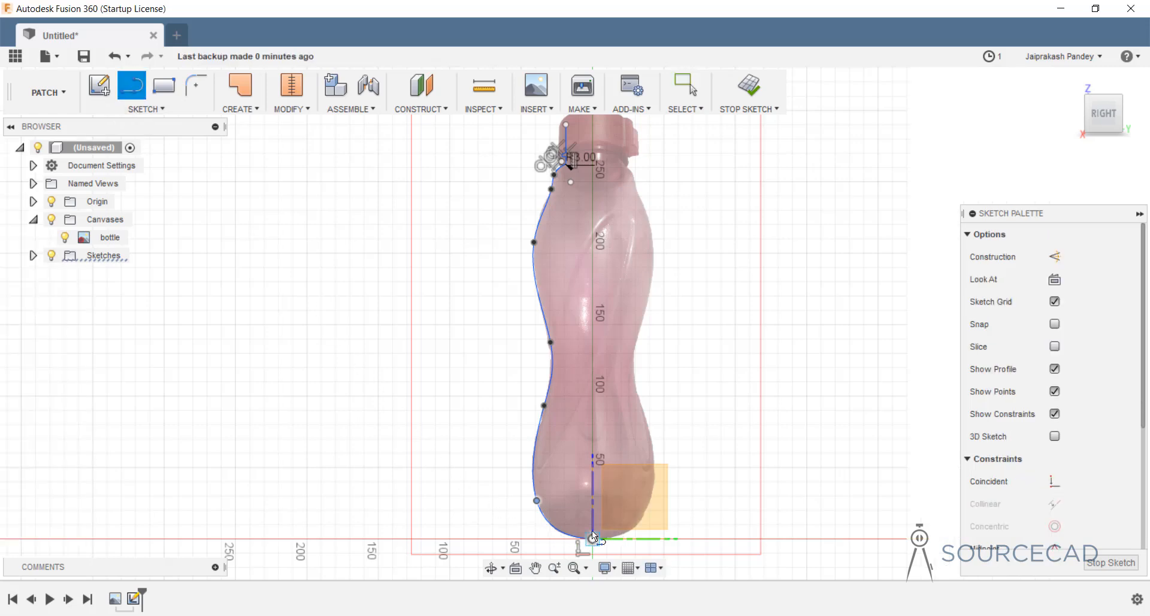
pyautogui.click(591, 311)
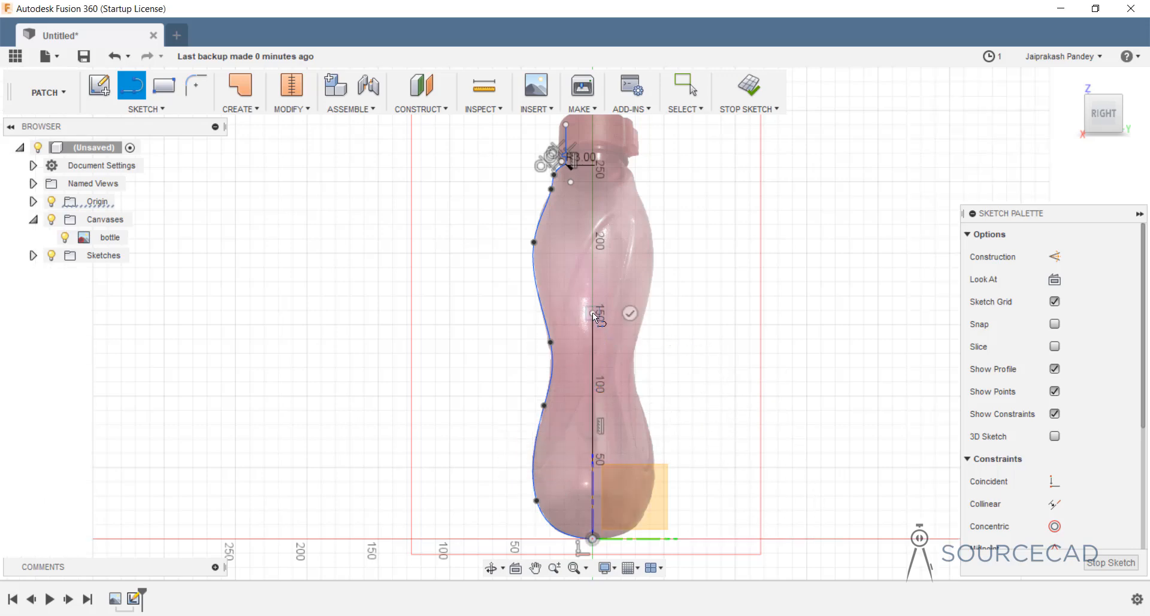
pyautogui.press('Escape')
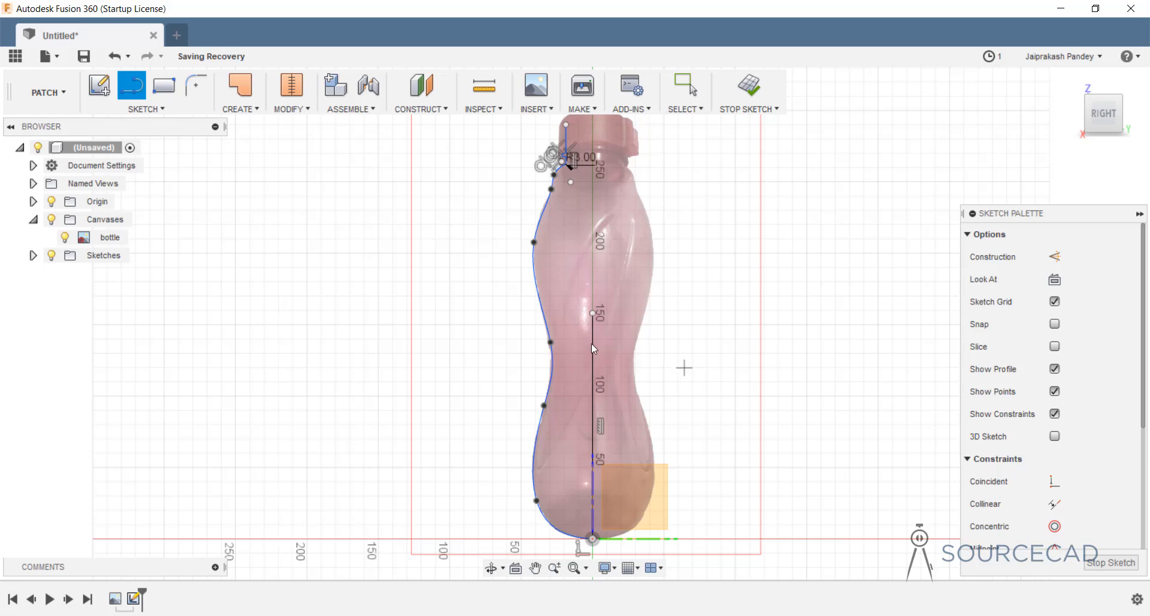
pyautogui.press('Escape')
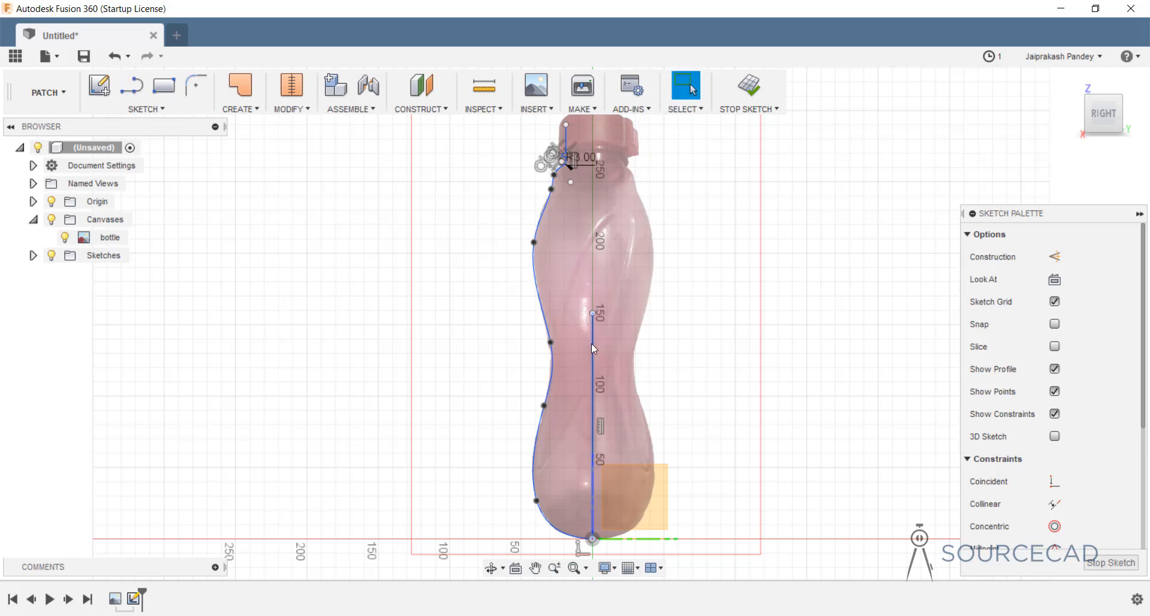
# Convert the centre line to construction geometry and finish the sketch.
pyautogui.click(592, 343)
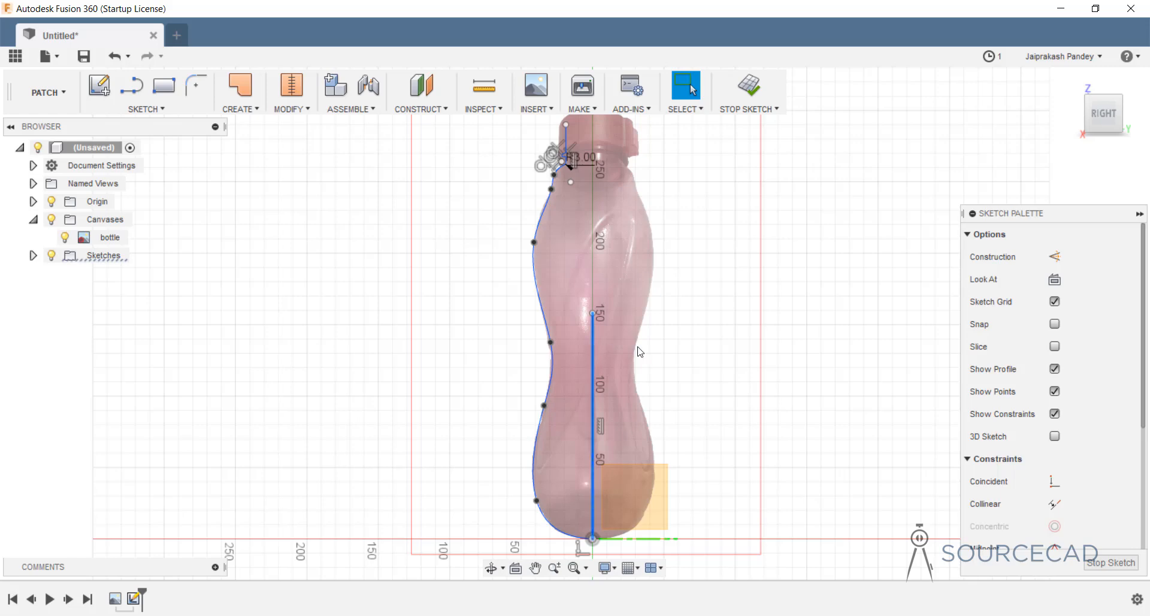
pyautogui.click(1054, 257)
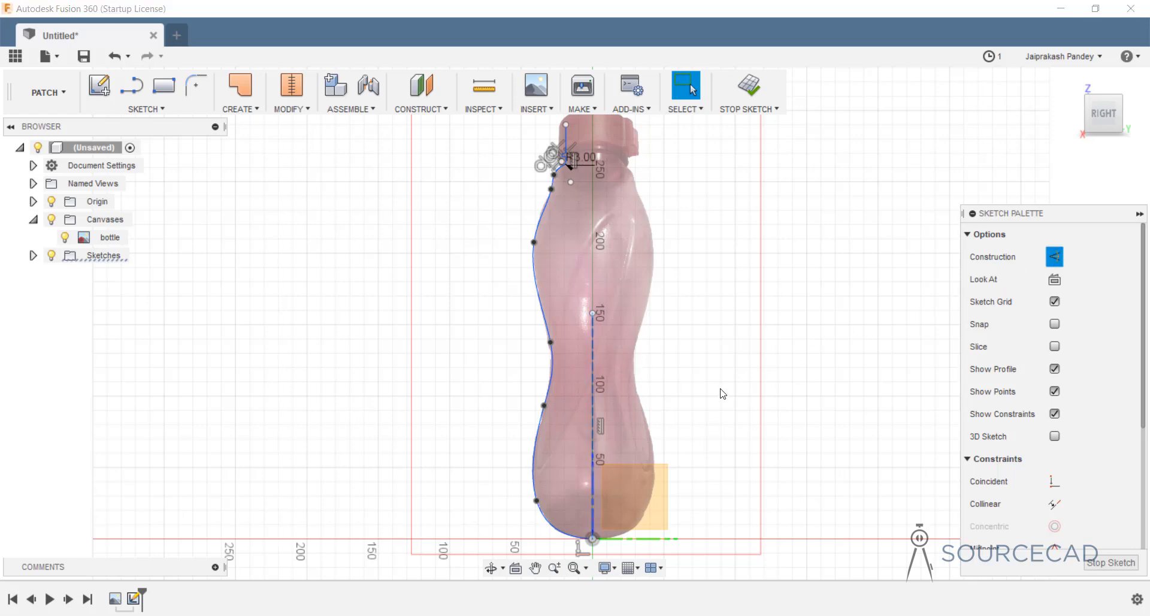
pyautogui.press('Escape')
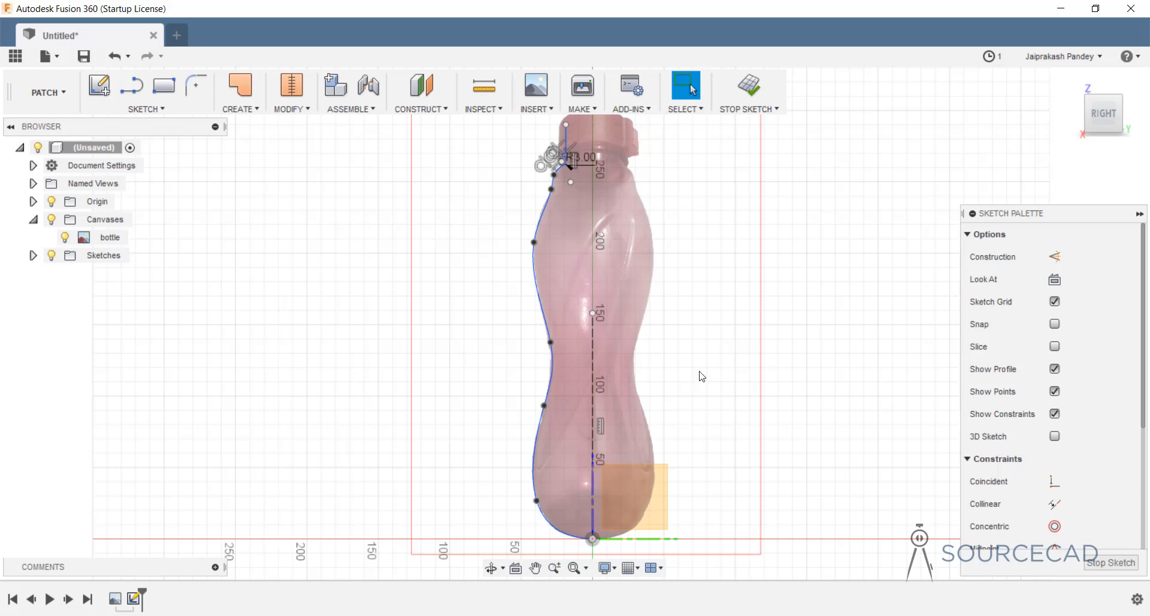
pyautogui.click(756, 91)
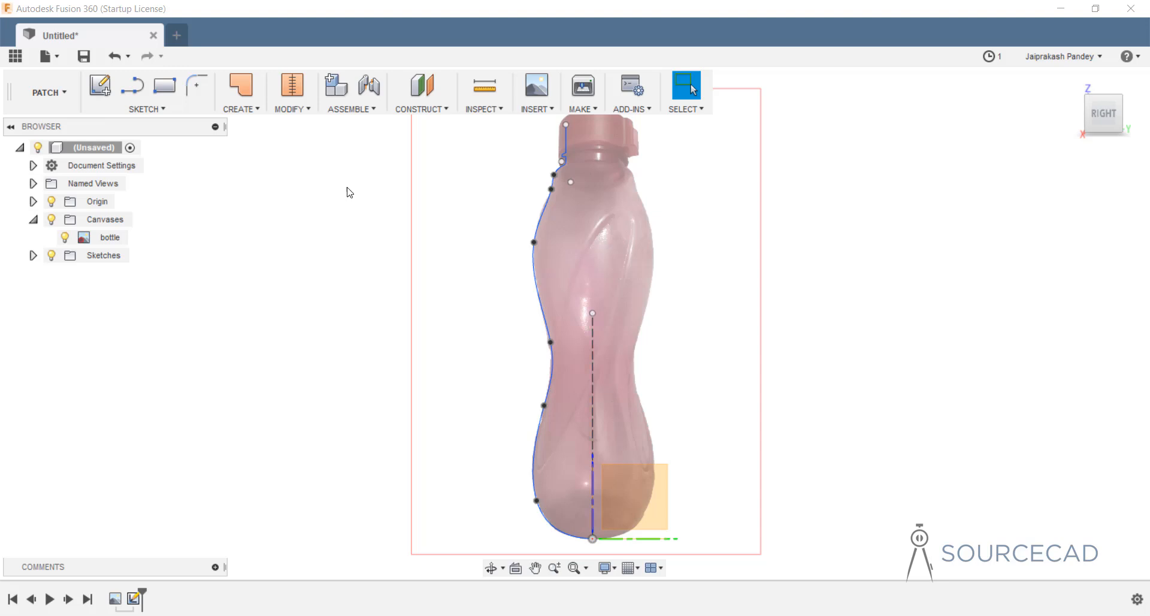
# Revolve the bottle outline 360° around the vertical construction axis as a new body.
pyautogui.click(248, 112)
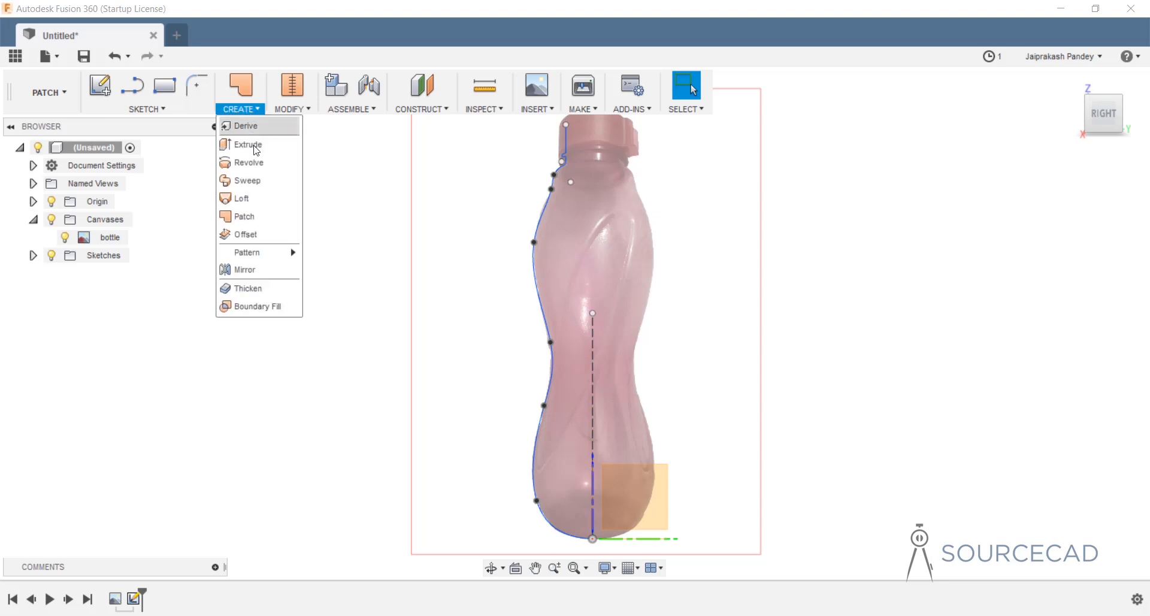
pyautogui.click(257, 160)
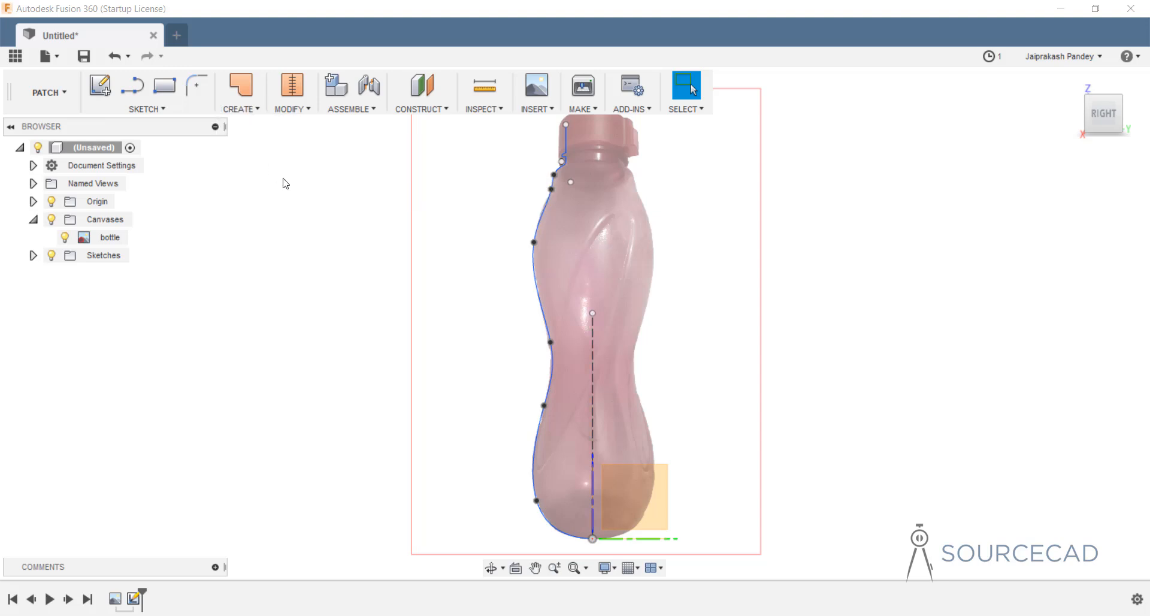
pyautogui.click(534, 275)
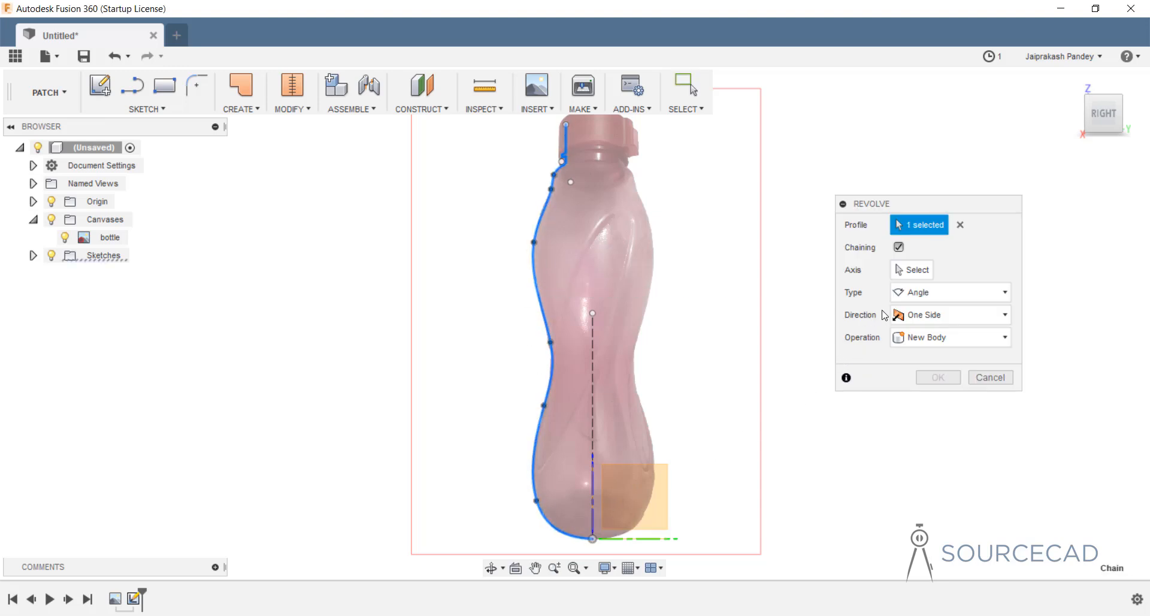
pyautogui.click(910, 273)
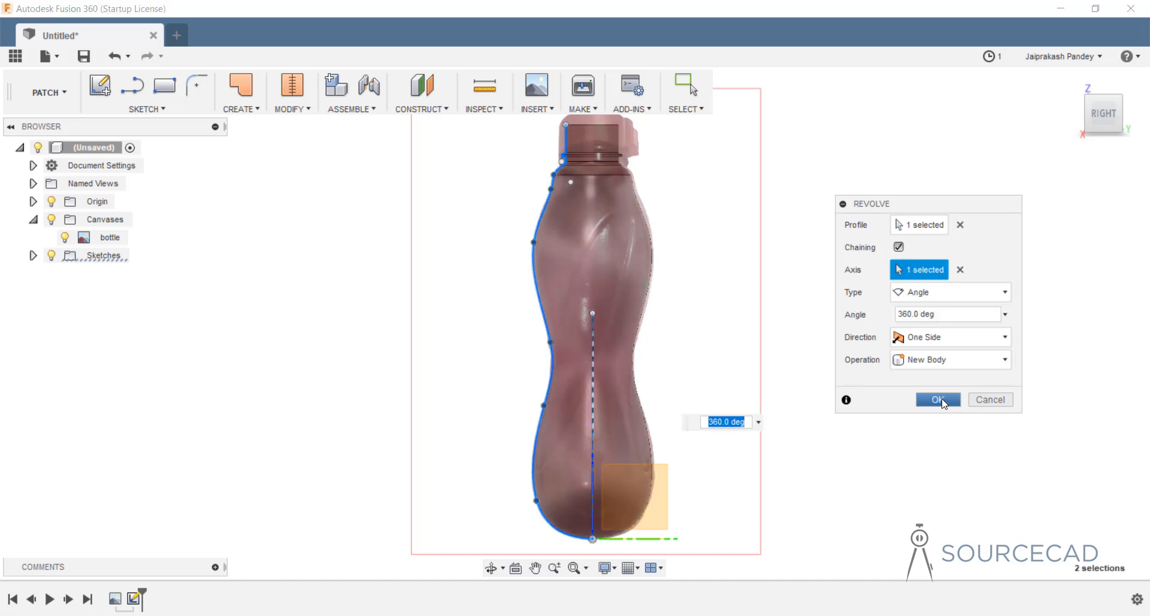
pyautogui.click(941, 401)
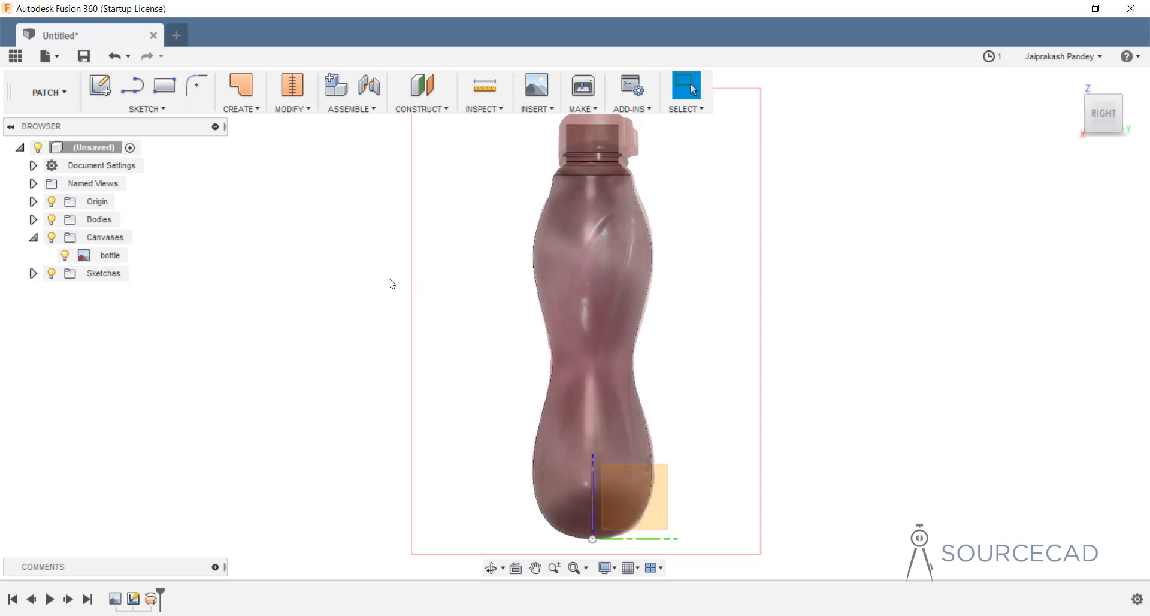
# Toggle the reference photo and revolved body visibility to compare the revolve against the photo.
pyautogui.click(68, 262)
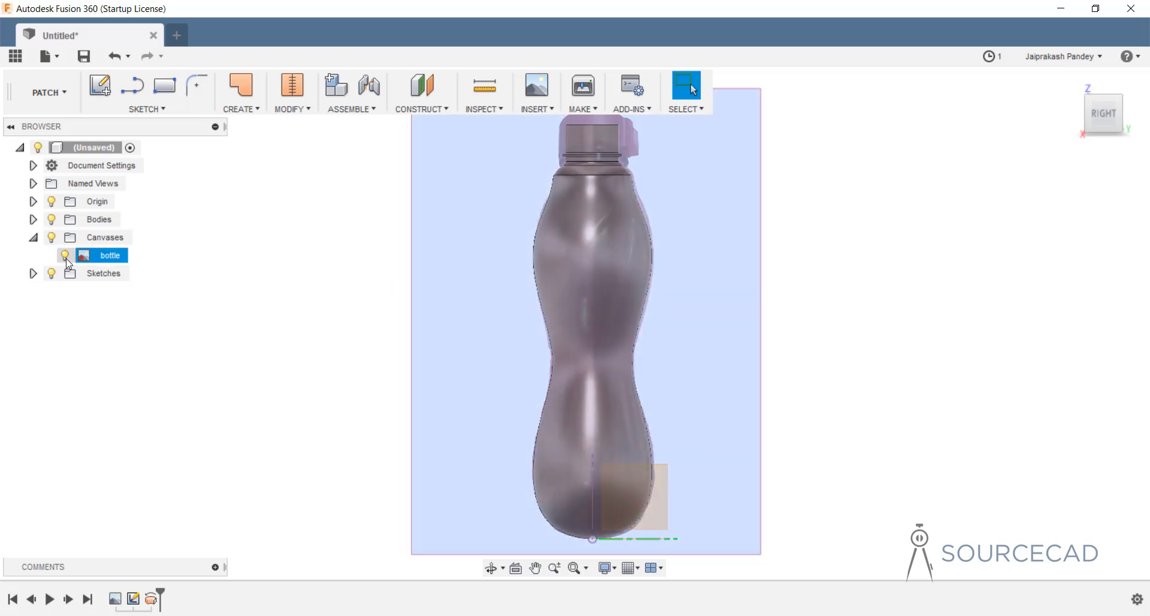
pyautogui.click(65, 257)
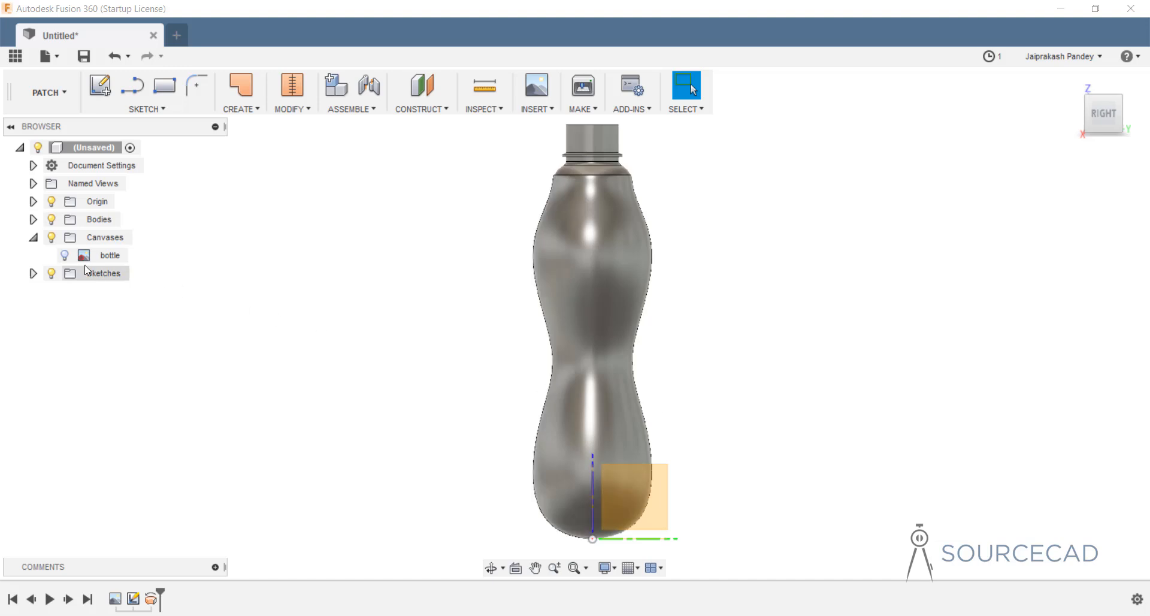
pyautogui.click(67, 258)
pyautogui.click(67, 259)
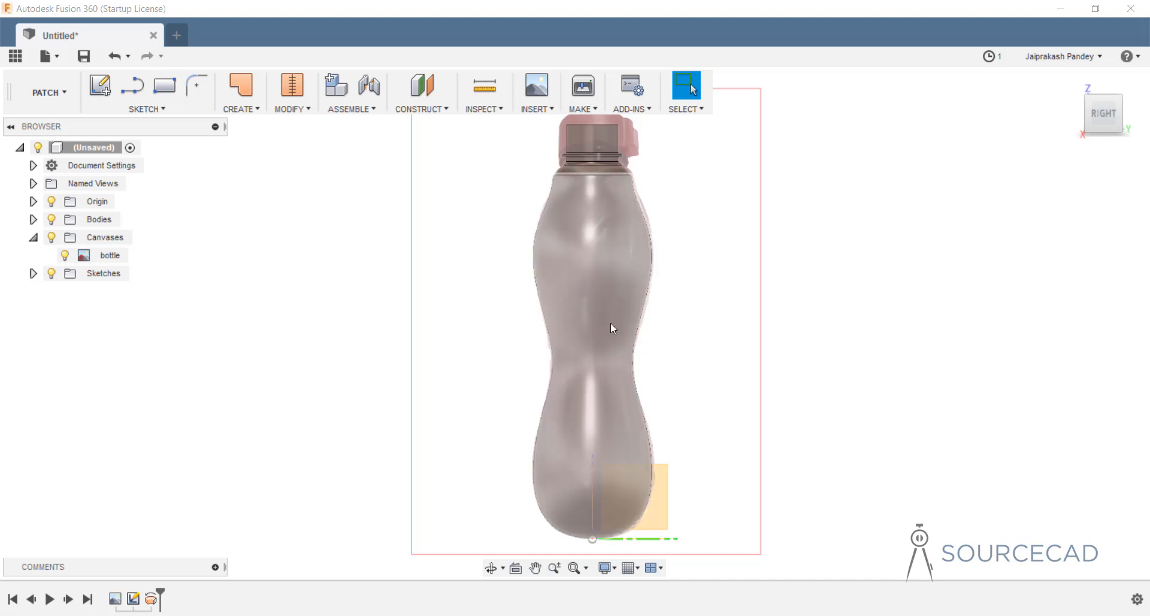
pyautogui.click(65, 256)
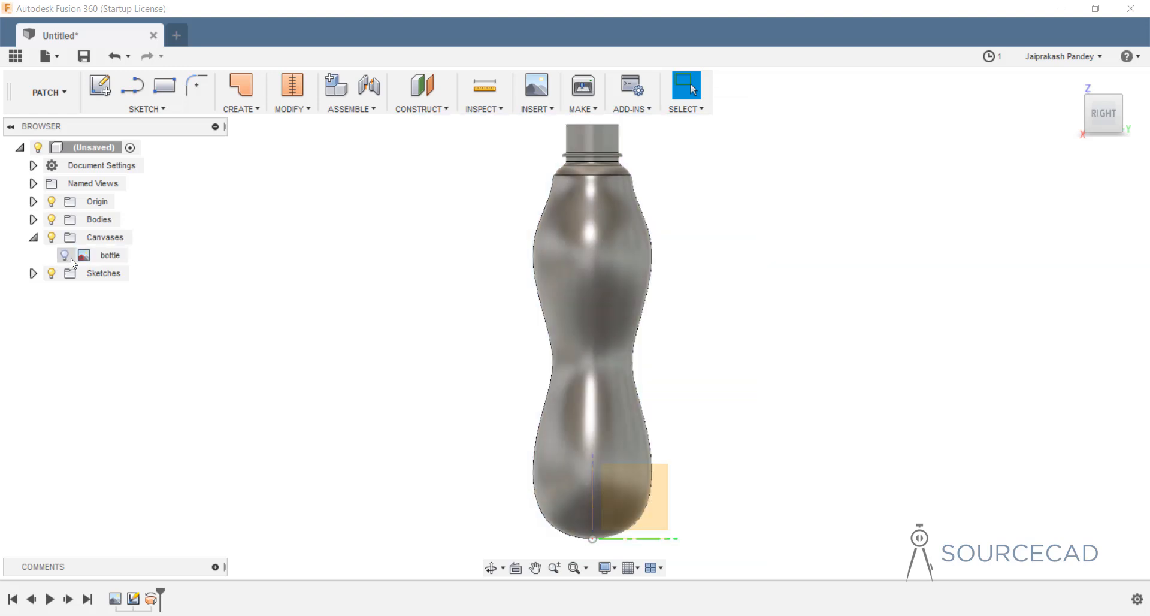
pyautogui.click(64, 256)
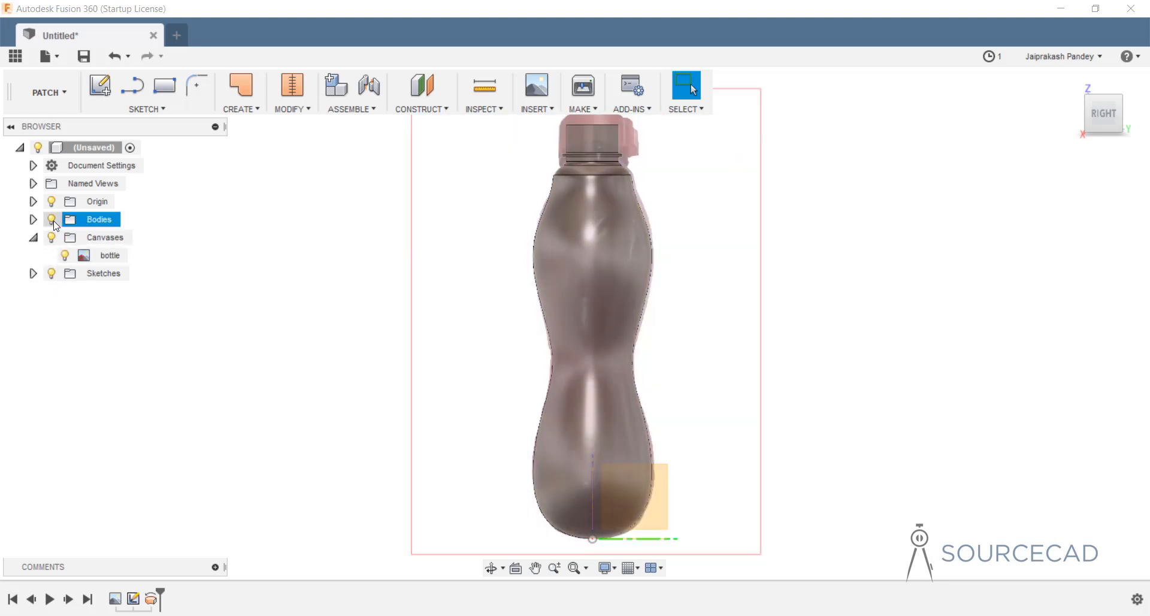
pyautogui.click(52, 220)
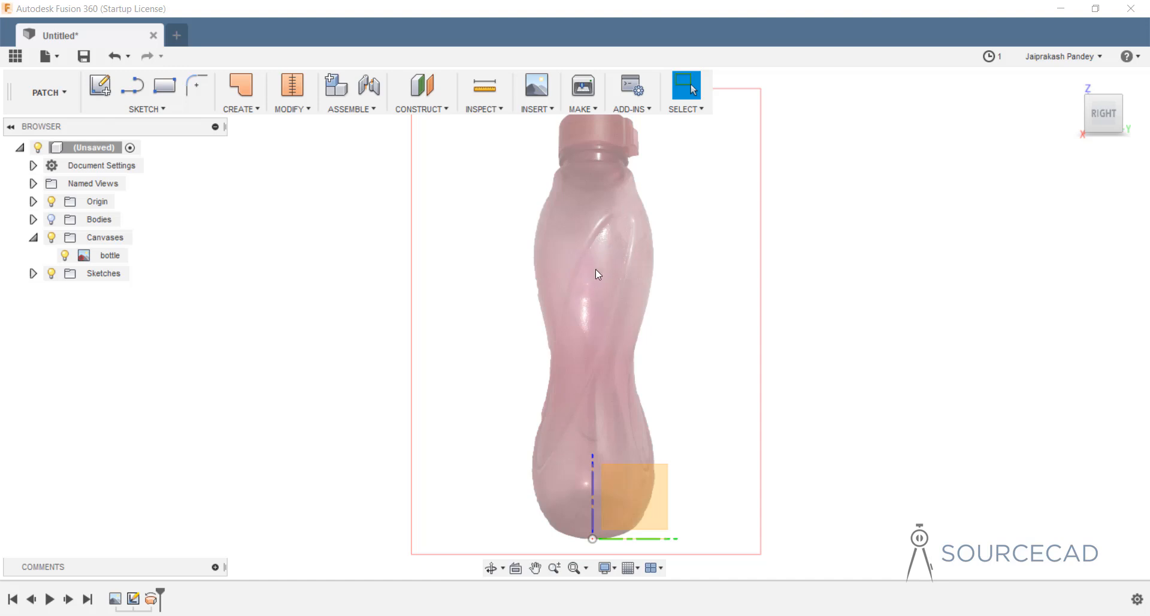
pyautogui.click(53, 220)
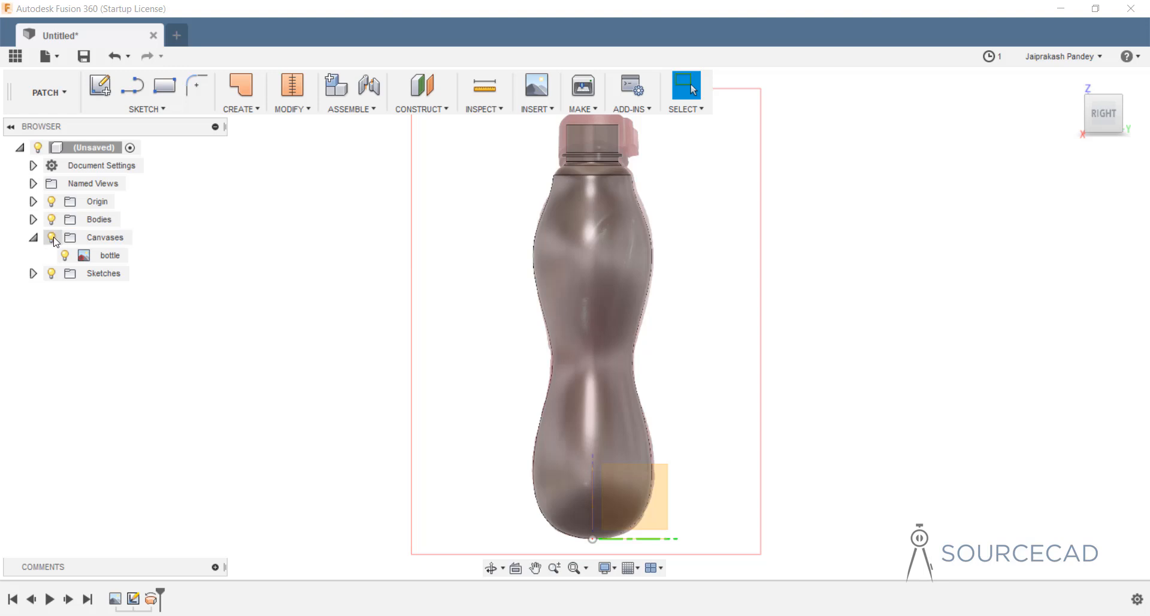
# Collapse the Canvases folder and hide all canvases.
pyautogui.click(34, 237)
pyautogui.click(51, 238)
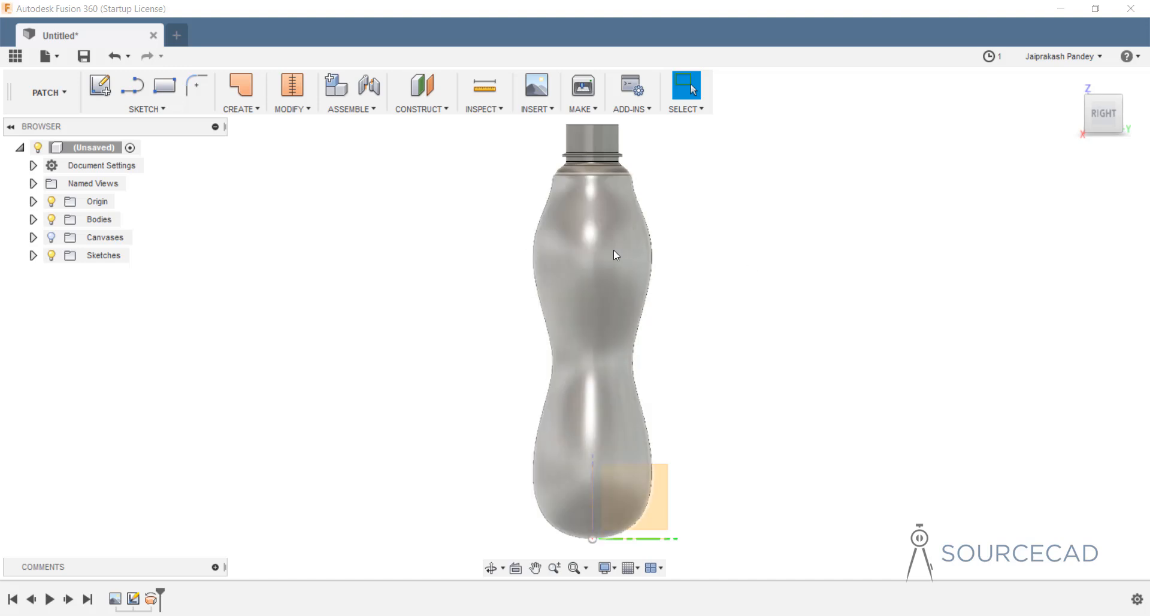
pyautogui.click(255, 111)
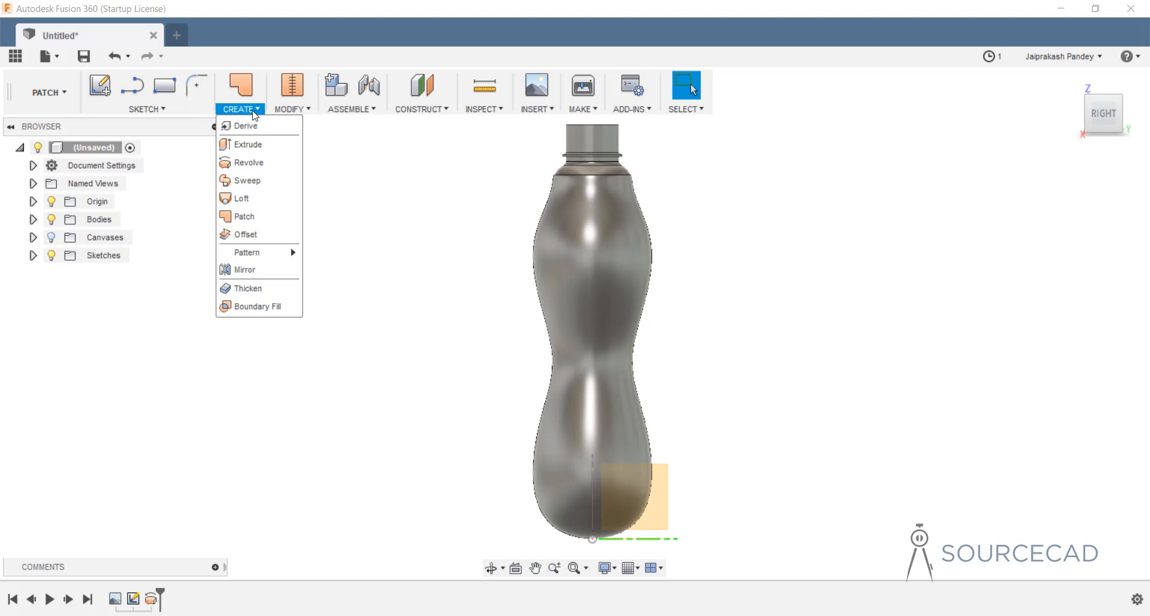
# Start an offset surface, trial it on a single bottle face, then clear that selection.
pyautogui.click(254, 238)
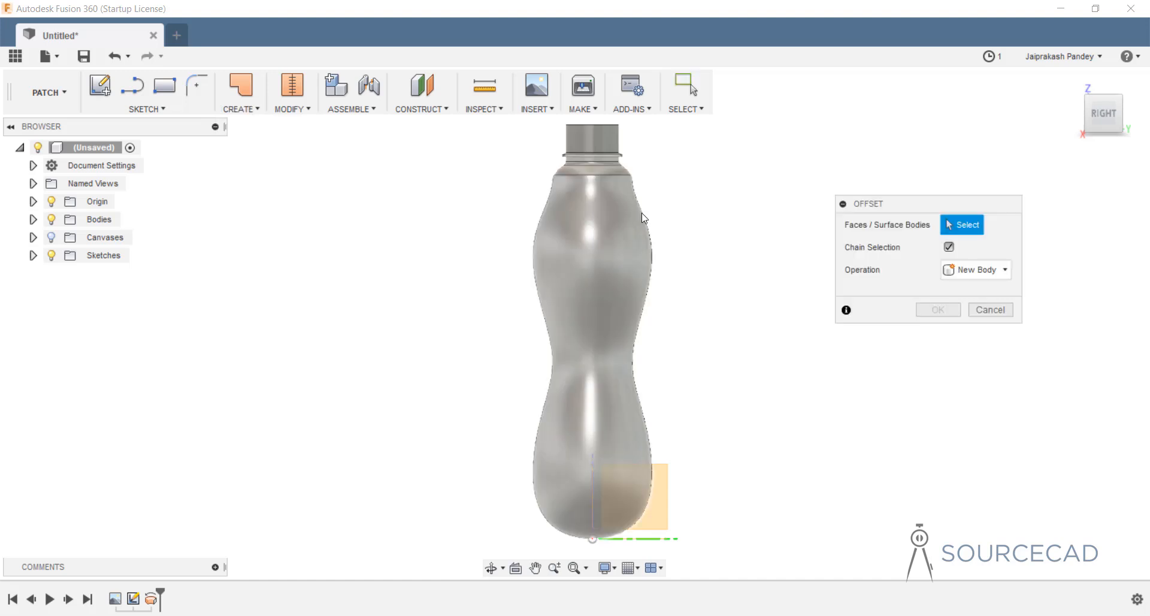
pyautogui.keyDown('shift'); pyautogui.moveTo(652, 195); pyautogui.dragTo(609, 294, button='middle'); pyautogui.keyUp('shift')
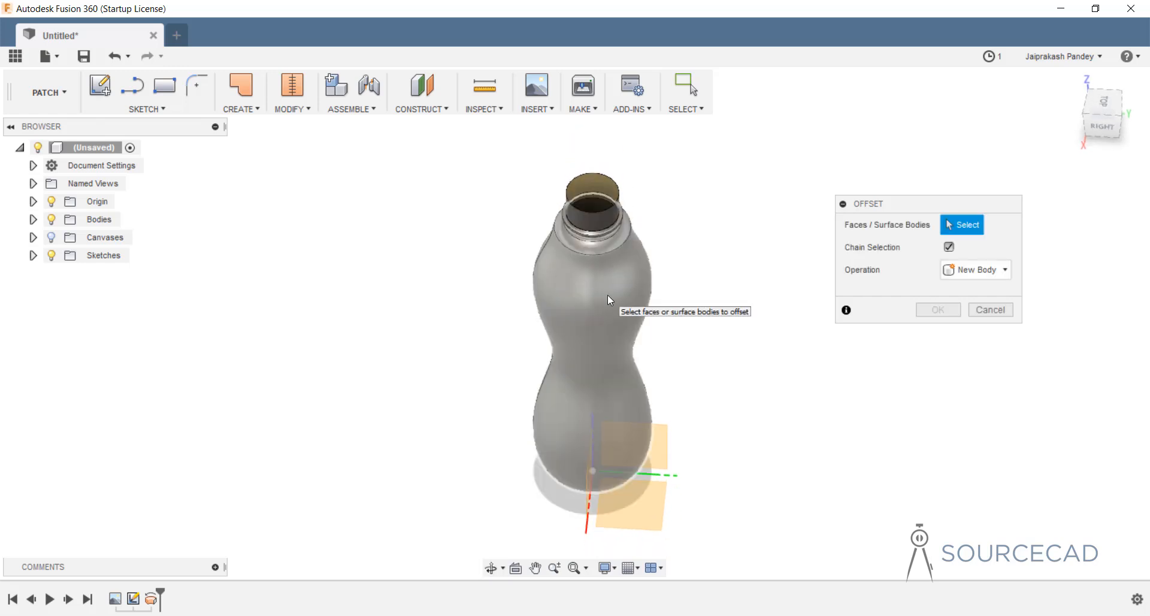
pyautogui.click(607, 294)
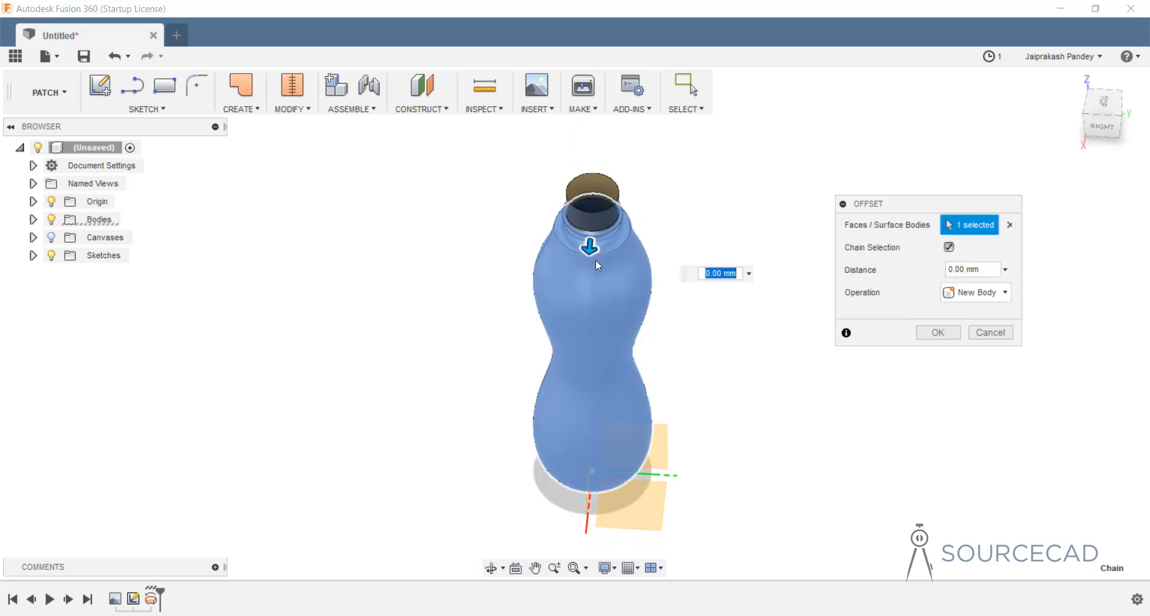
pyautogui.moveTo(596, 260); pyautogui.dragTo(595, 201)
pyautogui.keyDown('shift'); pyautogui.moveTo(599, 194); pyautogui.dragTo(597, 216, button='middle'); pyautogui.keyUp('shift')
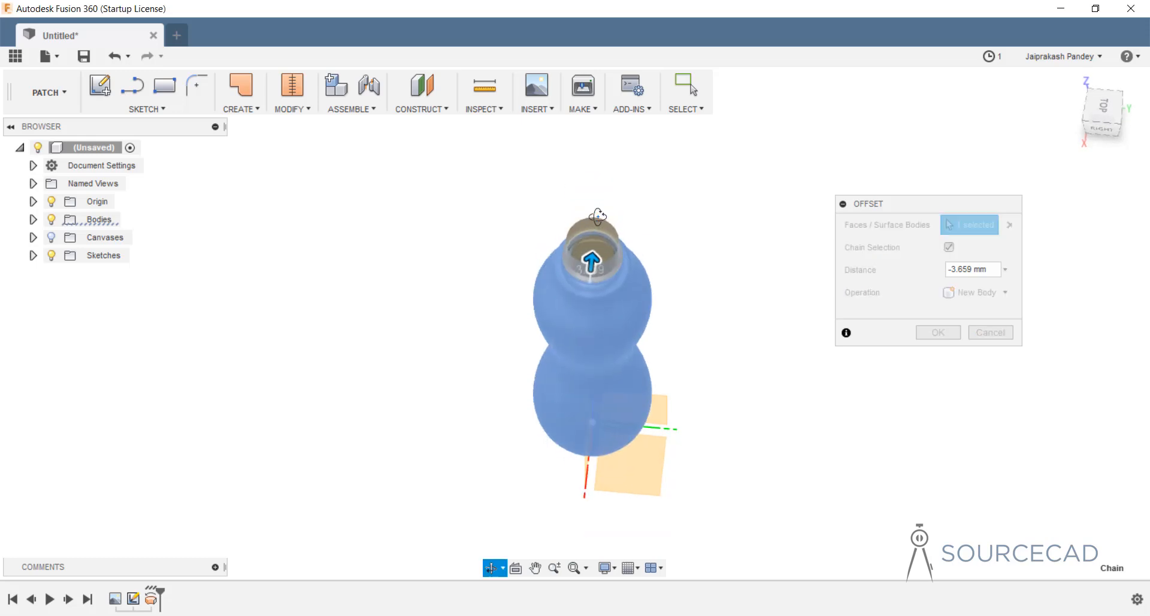
pyautogui.scroll(5, 585, 264)
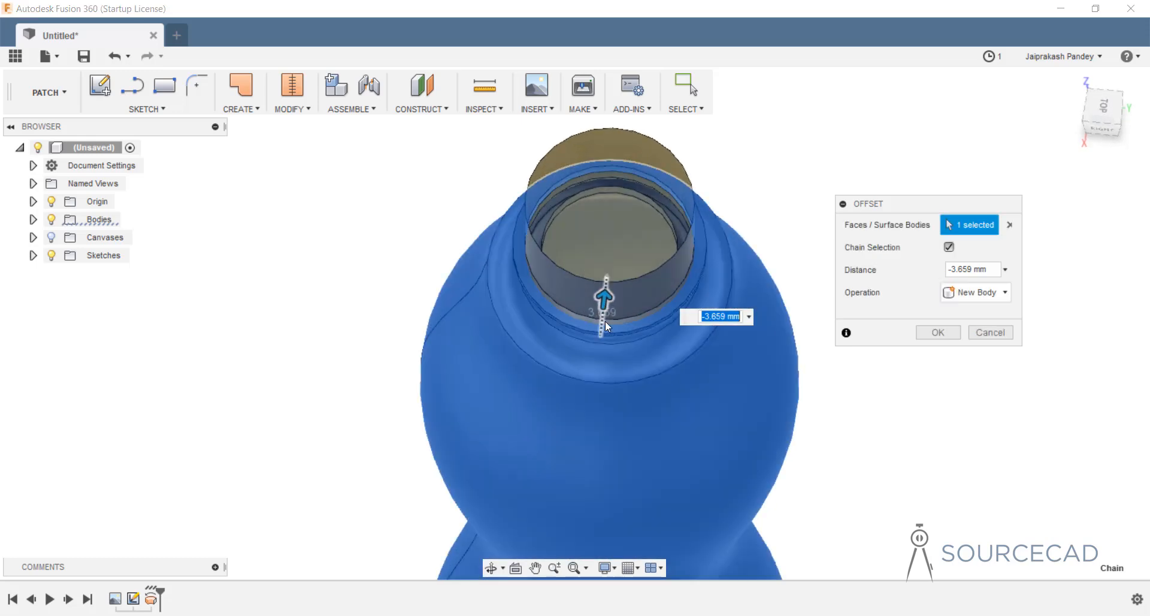
pyautogui.moveTo(606, 325); pyautogui.dragTo(599, 348)
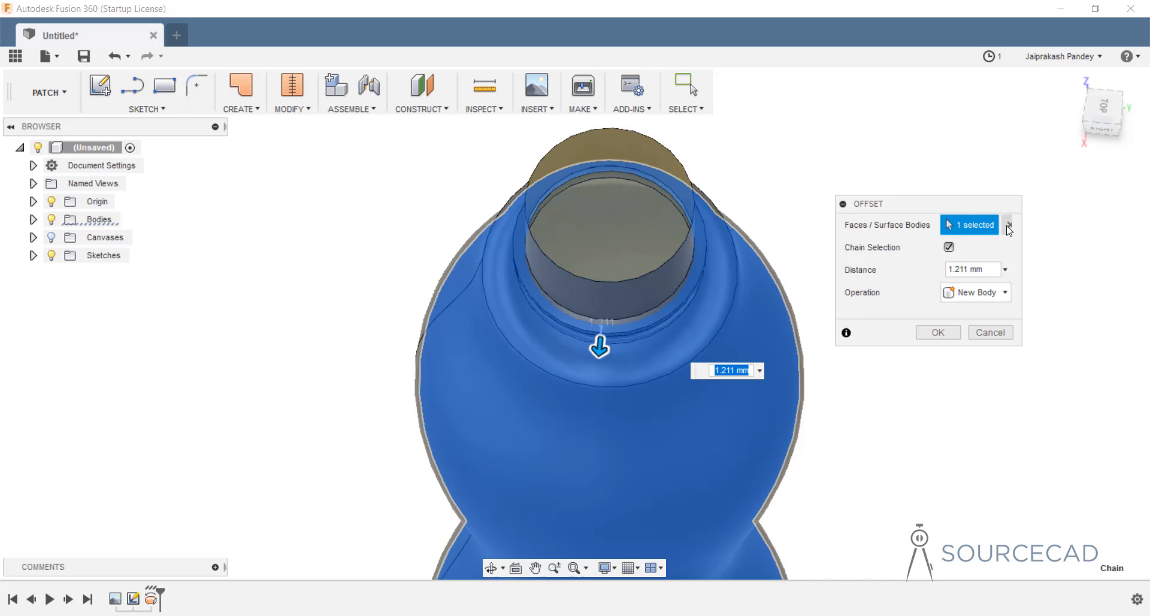
pyautogui.click(1008, 227)
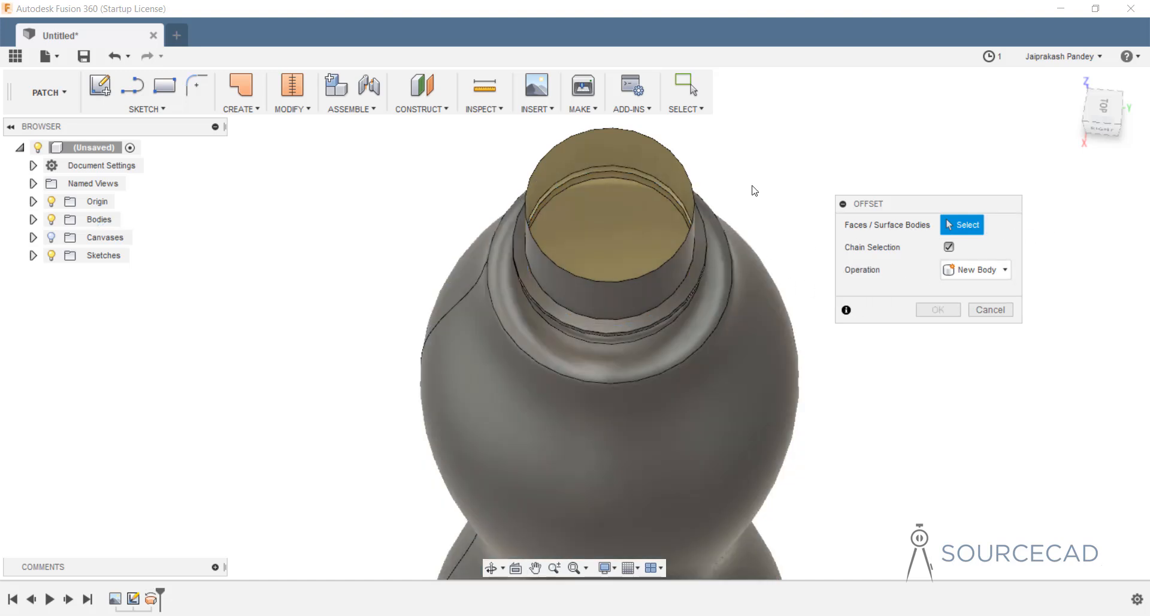
# Offset all six bottle faces by -1 mm into a new surface body.
pyautogui.moveTo(755, 173); pyautogui.dragTo(437, 479)
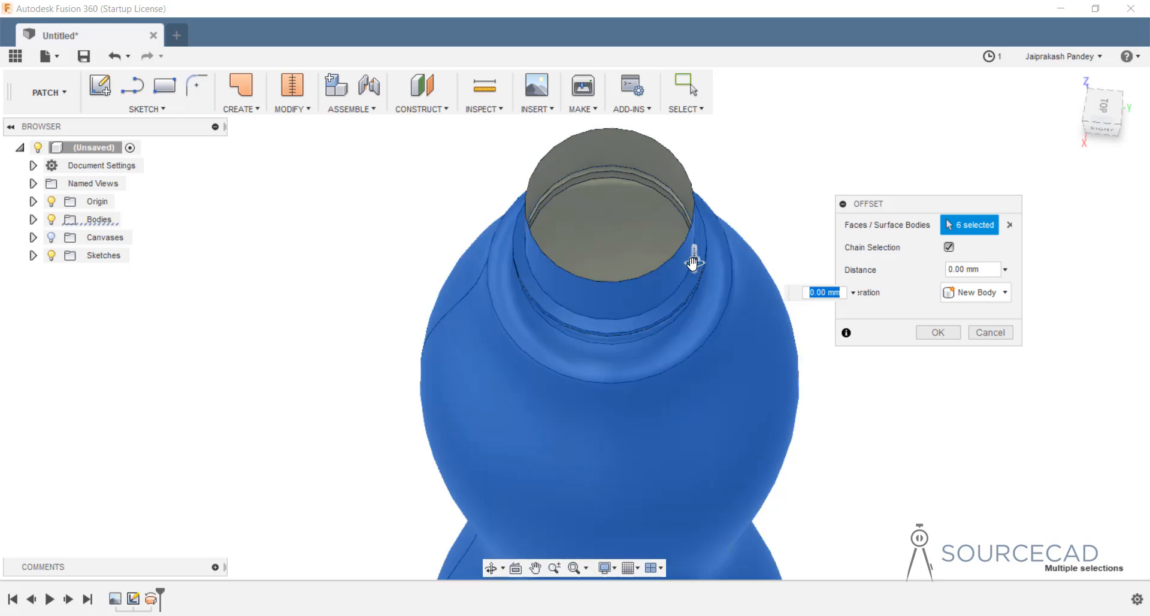
pyautogui.moveTo(695, 261)
pyautogui.mouseDown()
pyautogui.moveTo(693, 248)
pyautogui.moveTo(693, 261)
pyautogui.mouseUp()
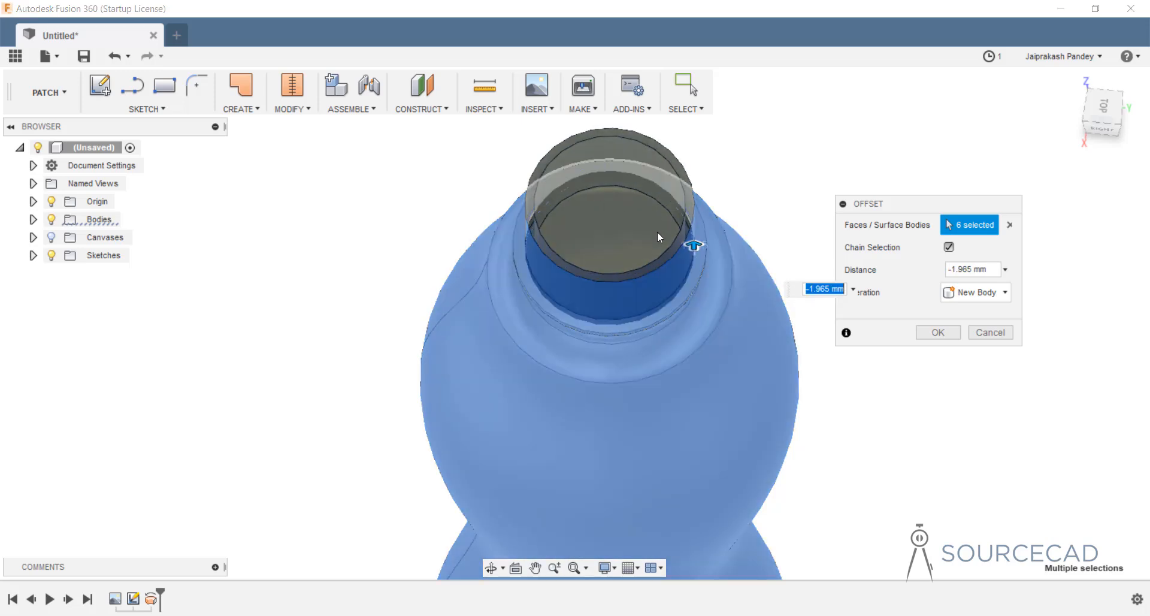
pyautogui.moveTo(694, 245); pyautogui.dragTo(694, 246)
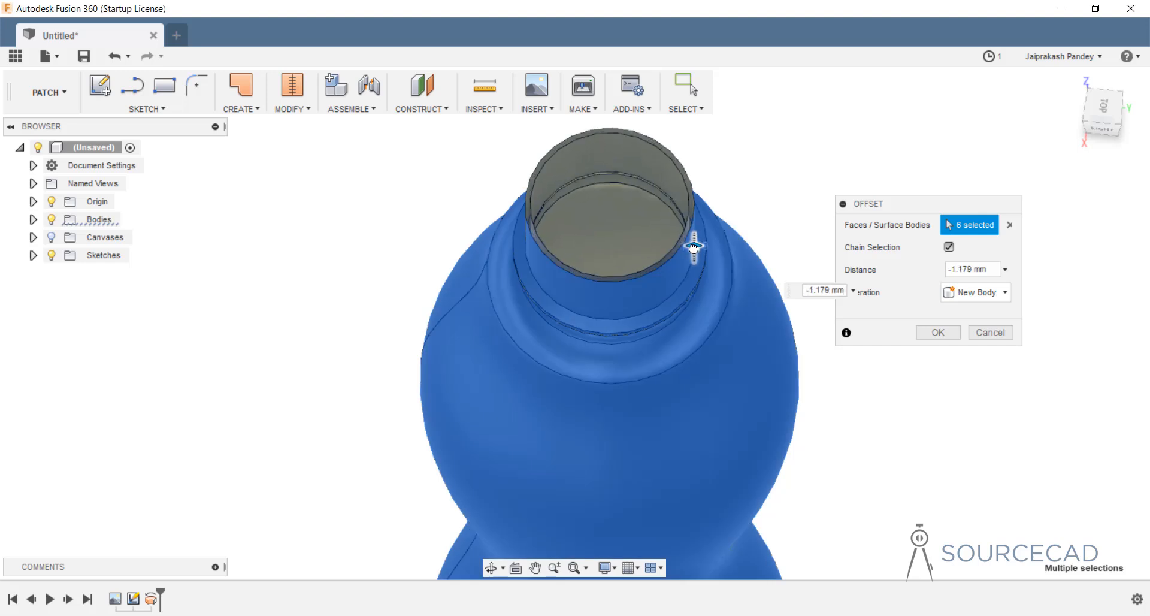
pyautogui.click(838, 291)
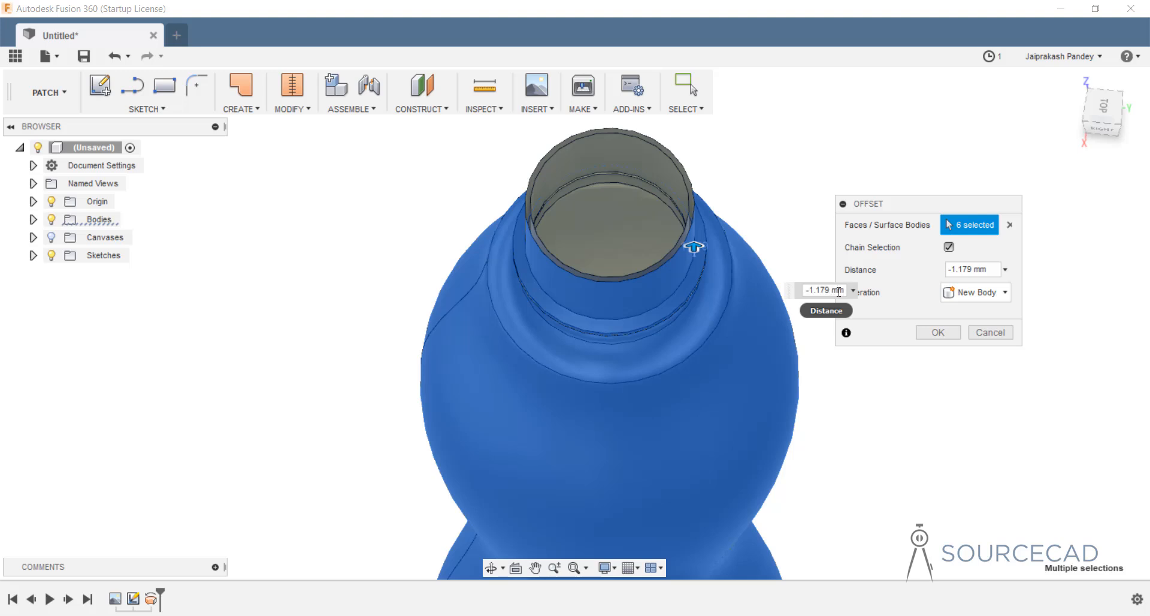
pyautogui.moveTo(843, 290); pyautogui.dragTo(764, 286)
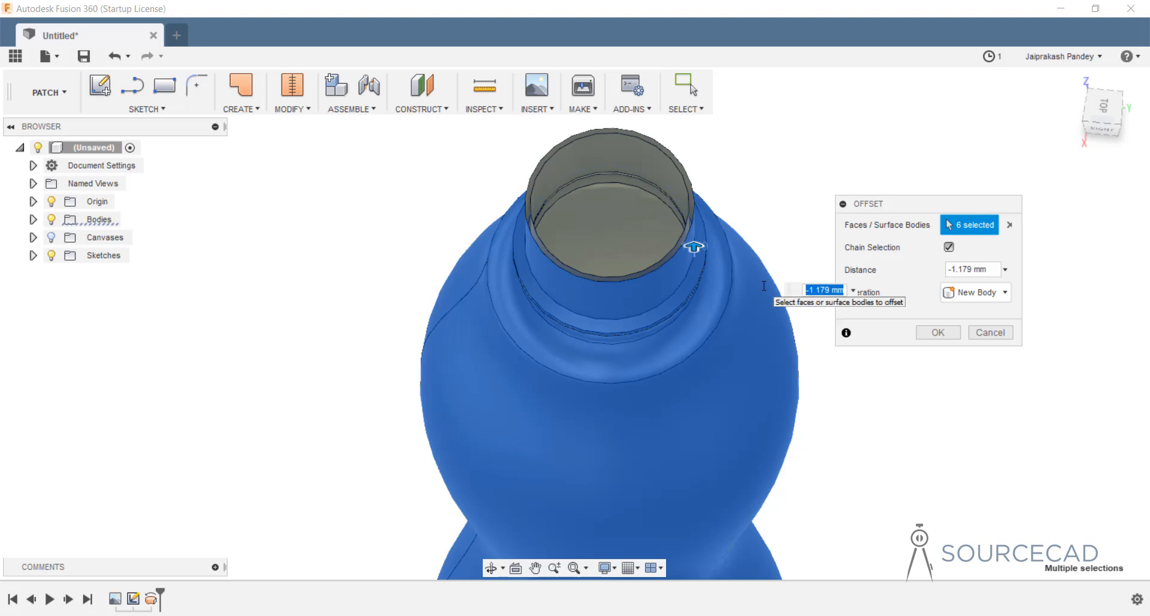
pyautogui.write('-1')
pyautogui.press('Return')
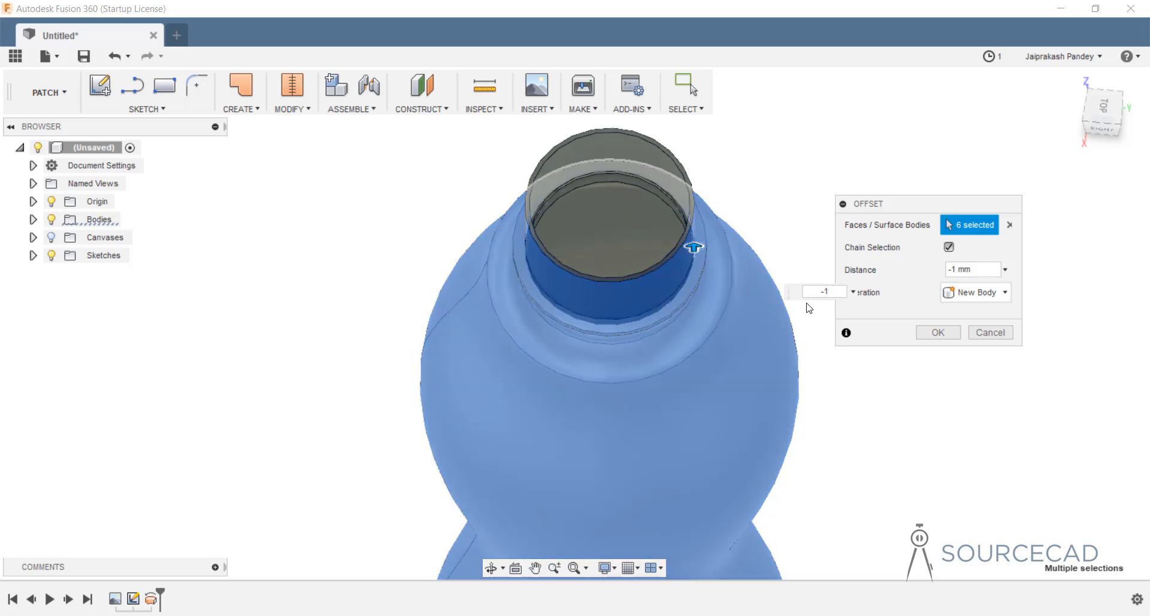
pyautogui.press('Return')
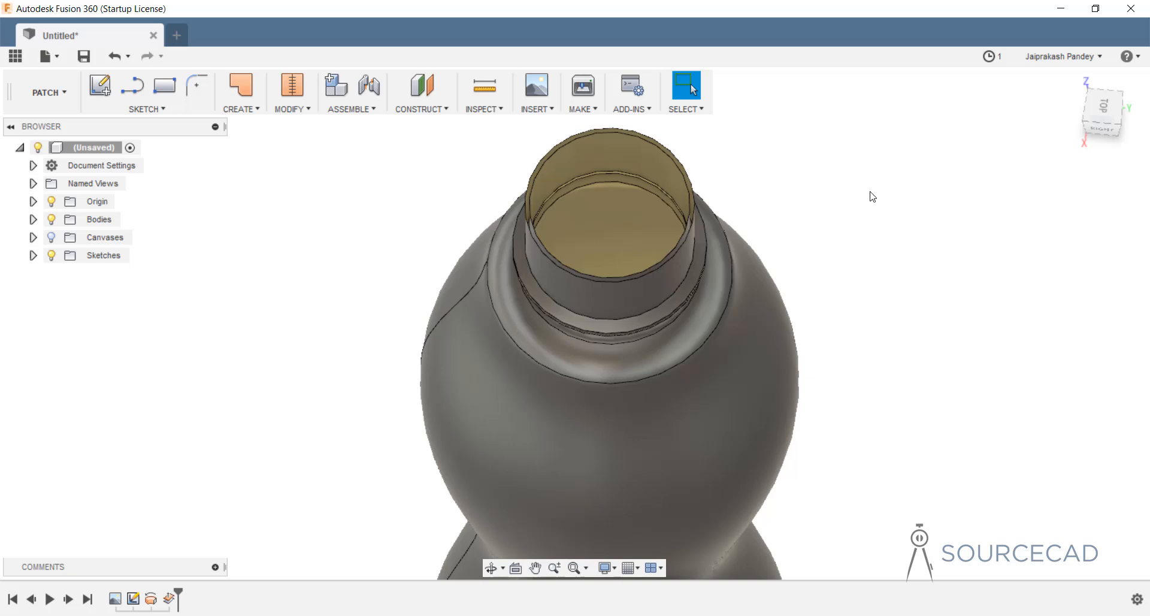
# Return to a side view and briefly show then hide the canvases.
pyautogui.keyDown('shift'); pyautogui.moveTo(872, 196); pyautogui.dragTo(641, 388, button='middle'); pyautogui.keyUp('shift')
pyautogui.scroll(-5, 803, 402)
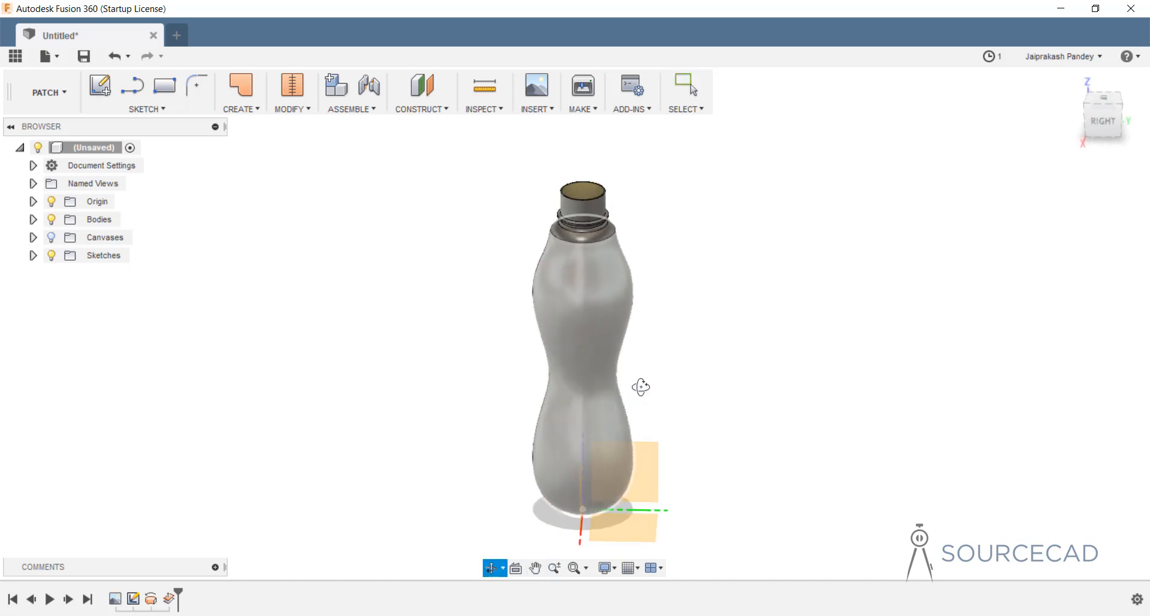
pyautogui.click(52, 238)
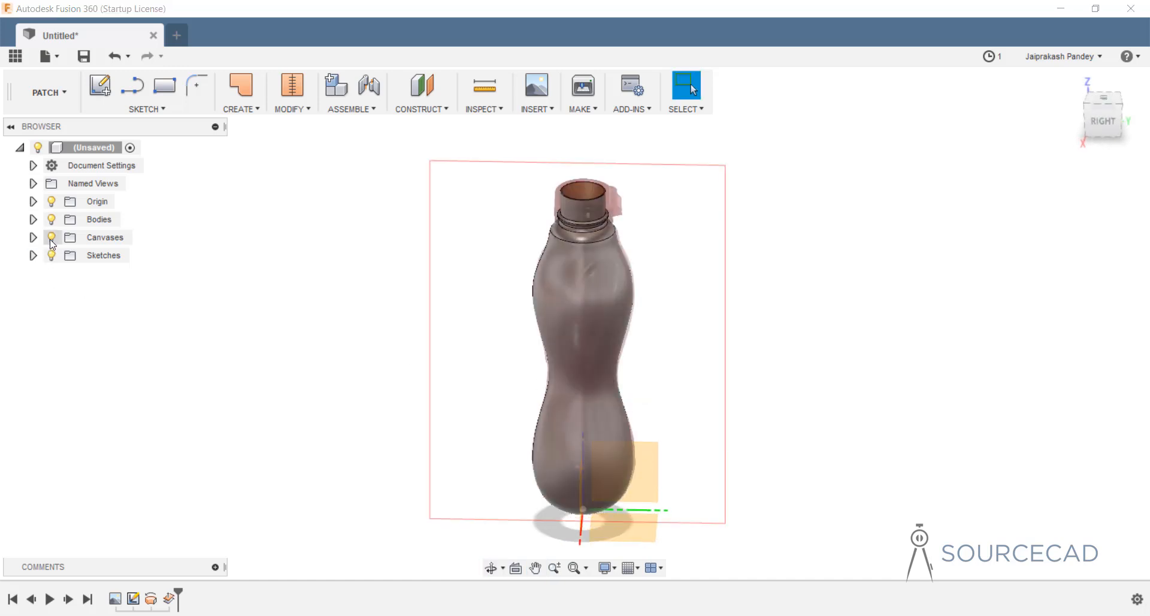
pyautogui.click(51, 239)
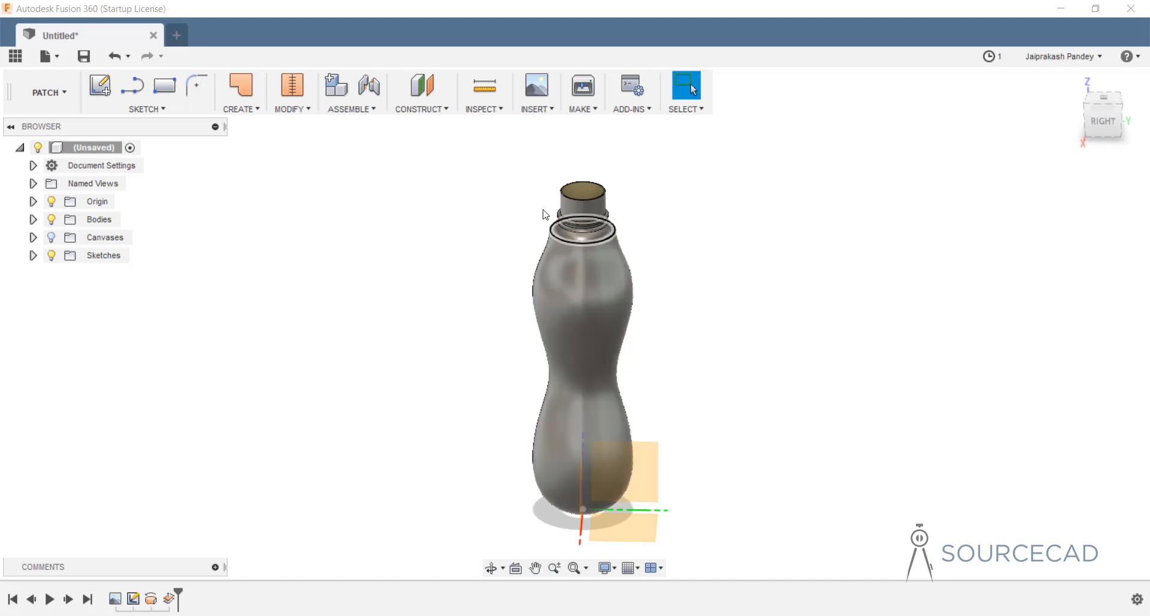
# Create a construction plane offset sideways from the YZ origin plane.
pyautogui.click(417, 114)
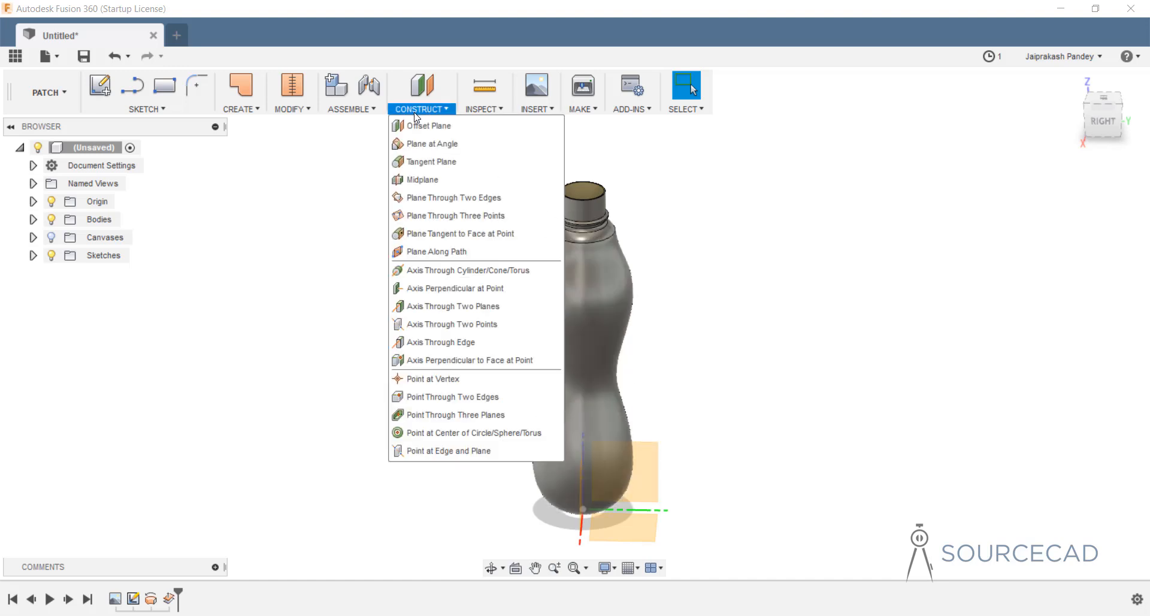
pyautogui.click(428, 133)
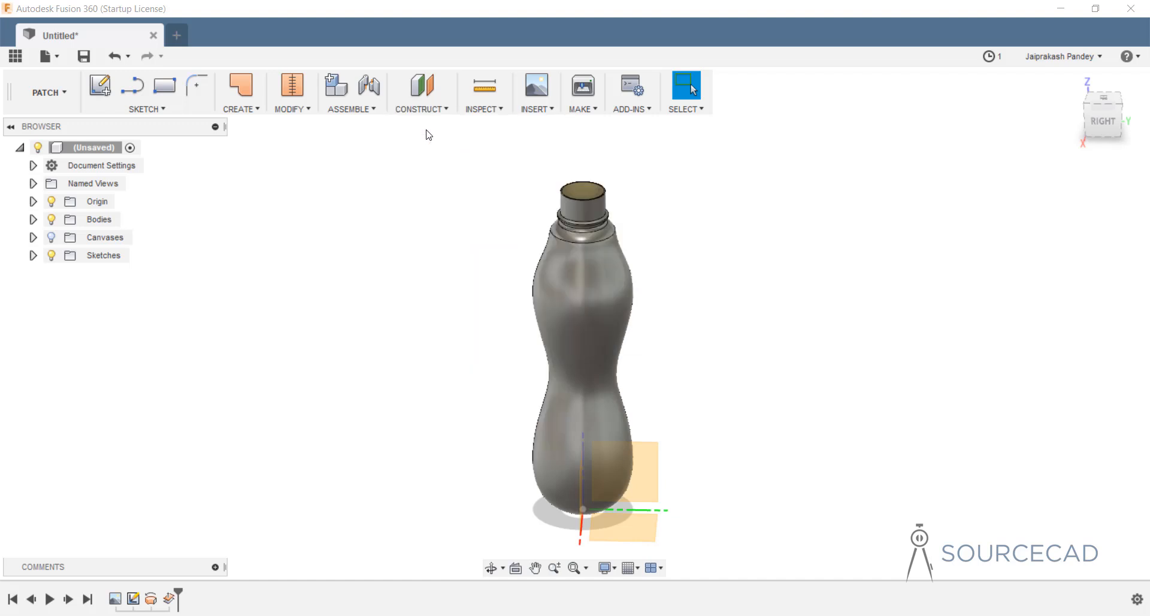
pyautogui.click(657, 468)
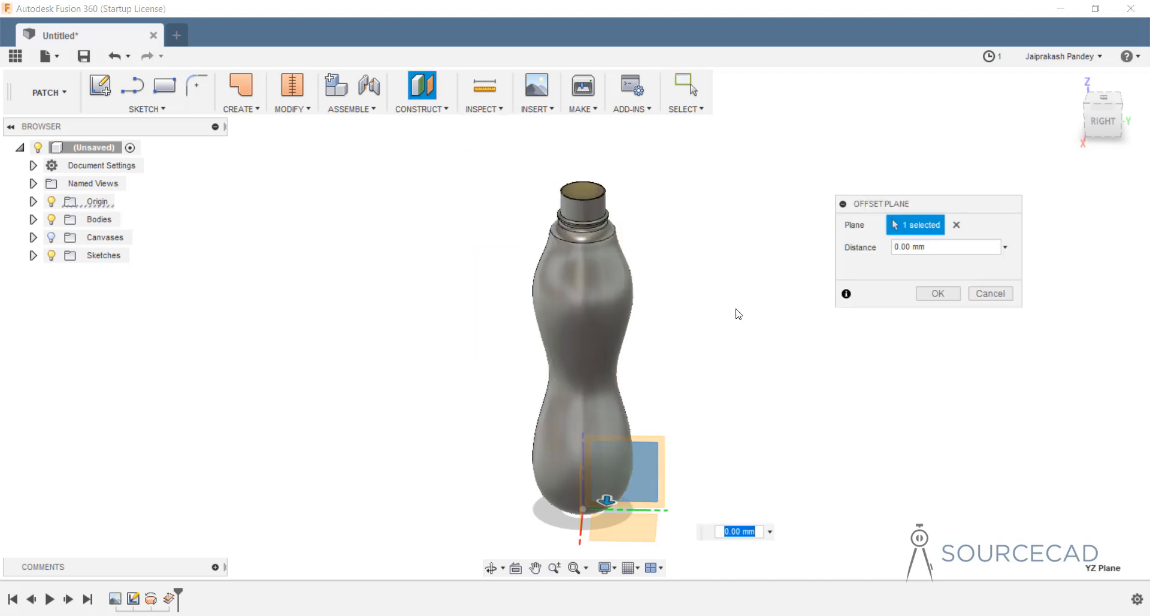
pyautogui.keyDown('shift'); pyautogui.moveTo(646, 387); pyautogui.dragTo(537, 383, button='middle'); pyautogui.keyUp('shift')
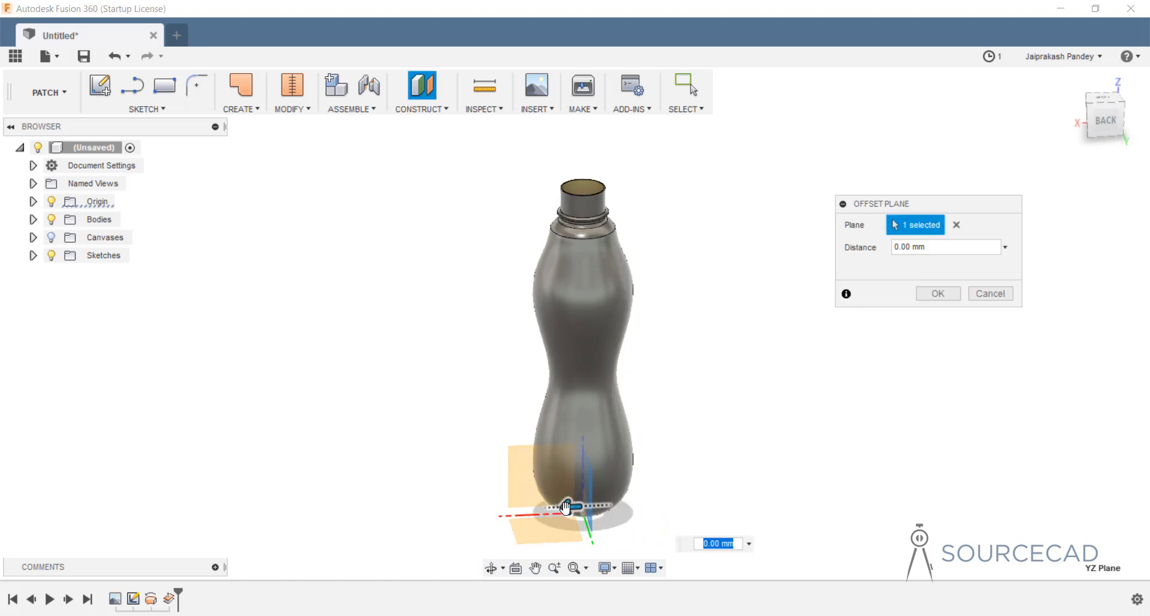
pyautogui.moveTo(571, 507); pyautogui.dragTo(473, 507)
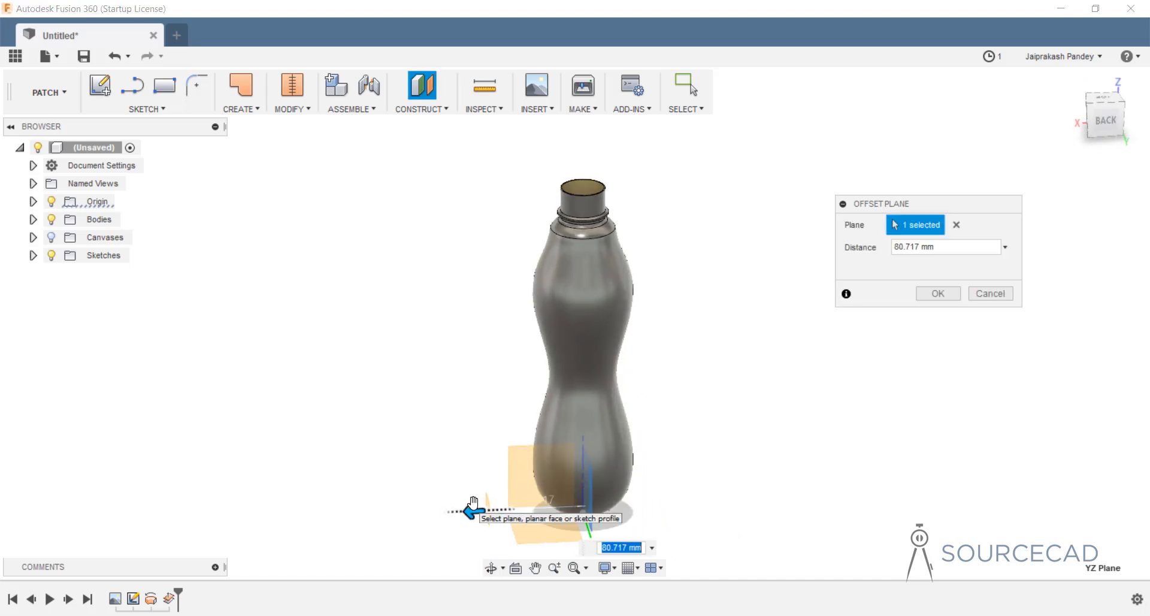
pyautogui.click(938, 293)
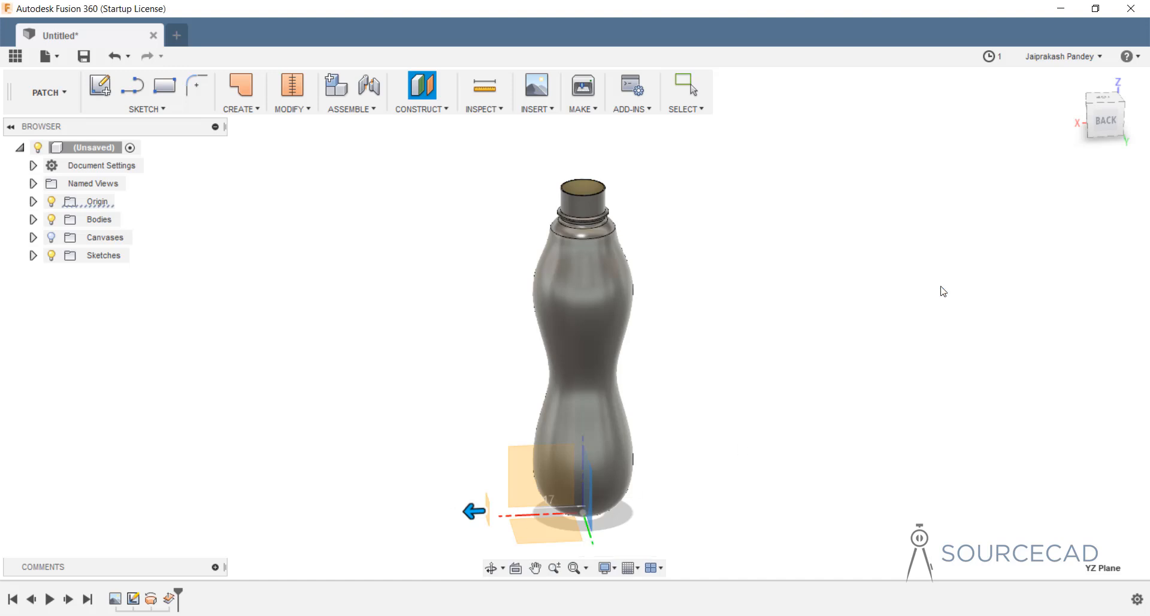
pyautogui.keyDown('shift'); pyautogui.moveTo(574, 408); pyautogui.dragTo(633, 382, button='middle'); pyautogui.keyUp('shift')
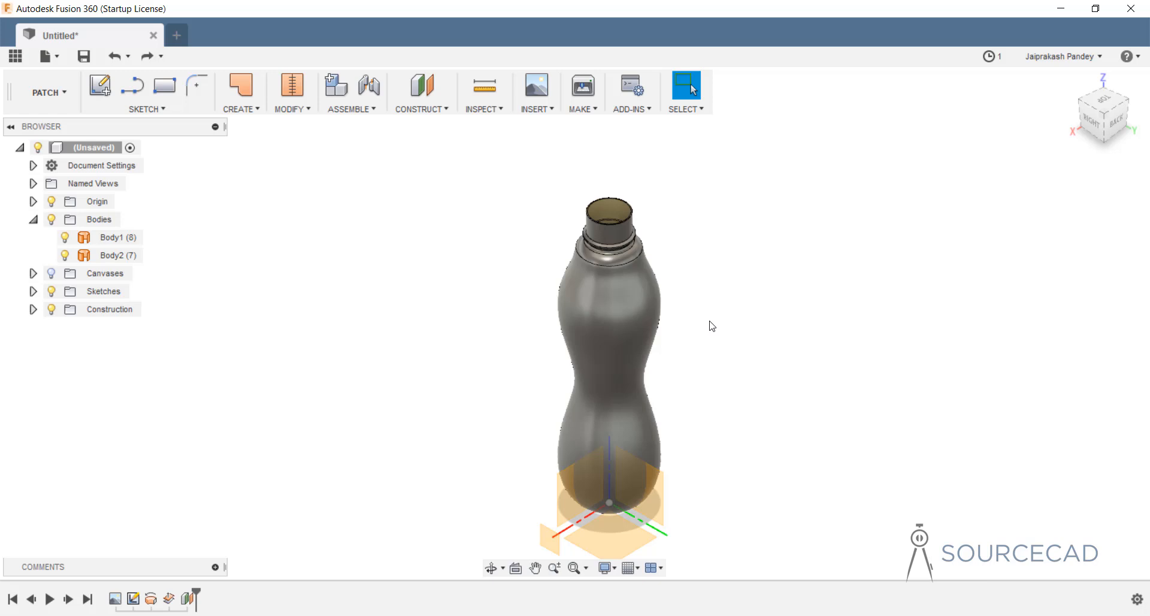
# Split Body1 and Body2 with the offset construction plane, producing Body3 and Body4.
pyautogui.click(290, 109)
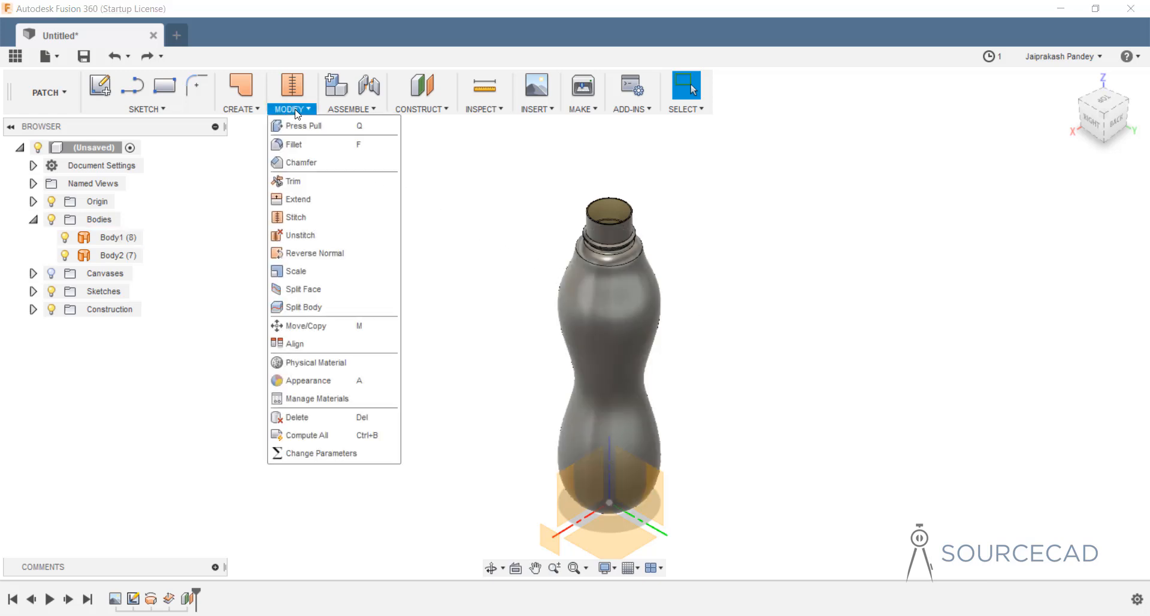
pyautogui.click(324, 307)
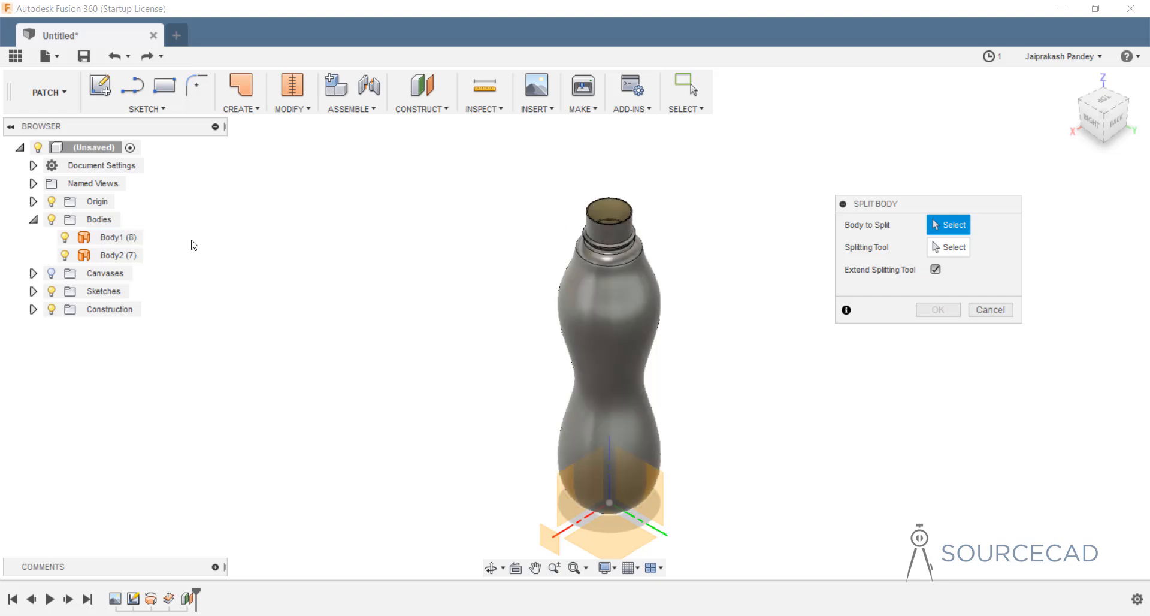
pyautogui.click(116, 237)
pyautogui.click(122, 256)
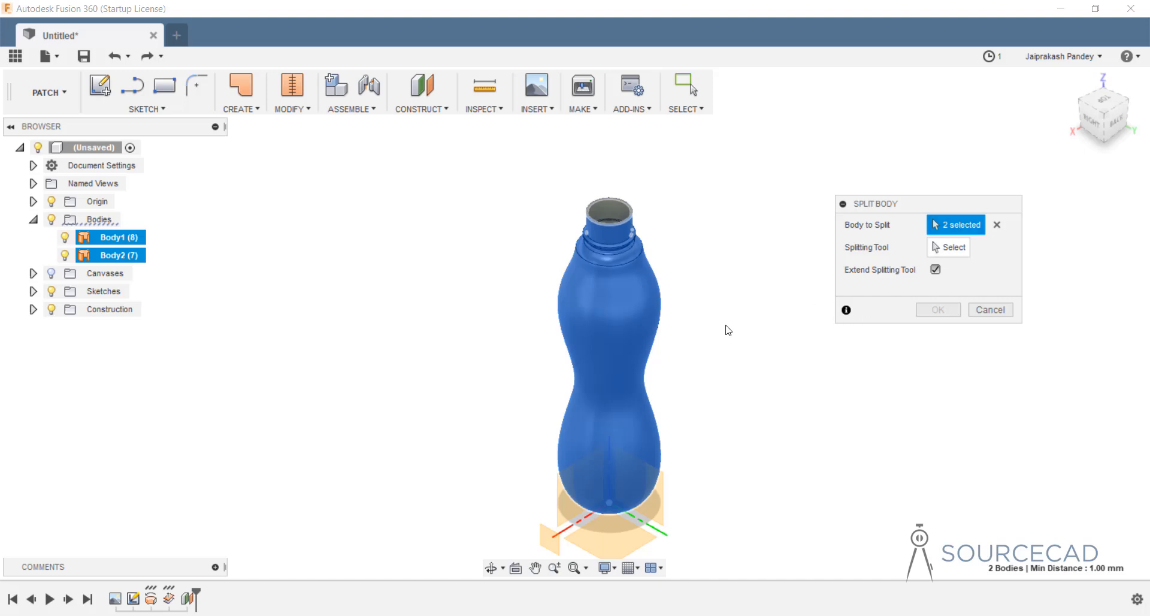
pyautogui.keyDown('shift'); pyautogui.moveTo(728, 330); pyautogui.dragTo(693, 351, button='middle'); pyautogui.keyUp('shift')
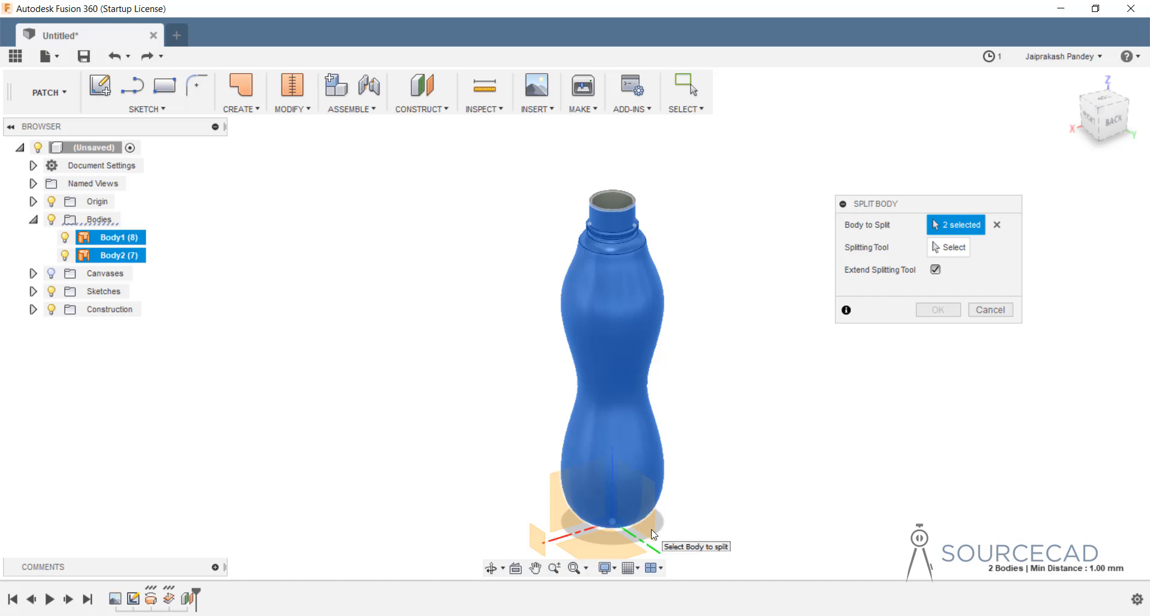
pyautogui.click(949, 250)
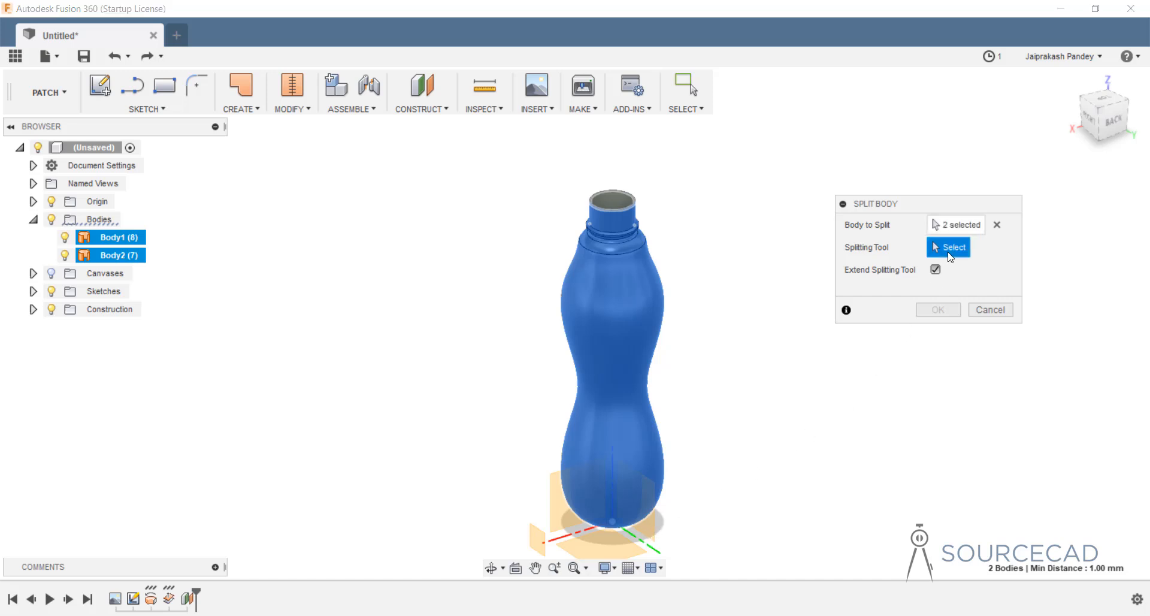
pyautogui.click(654, 530)
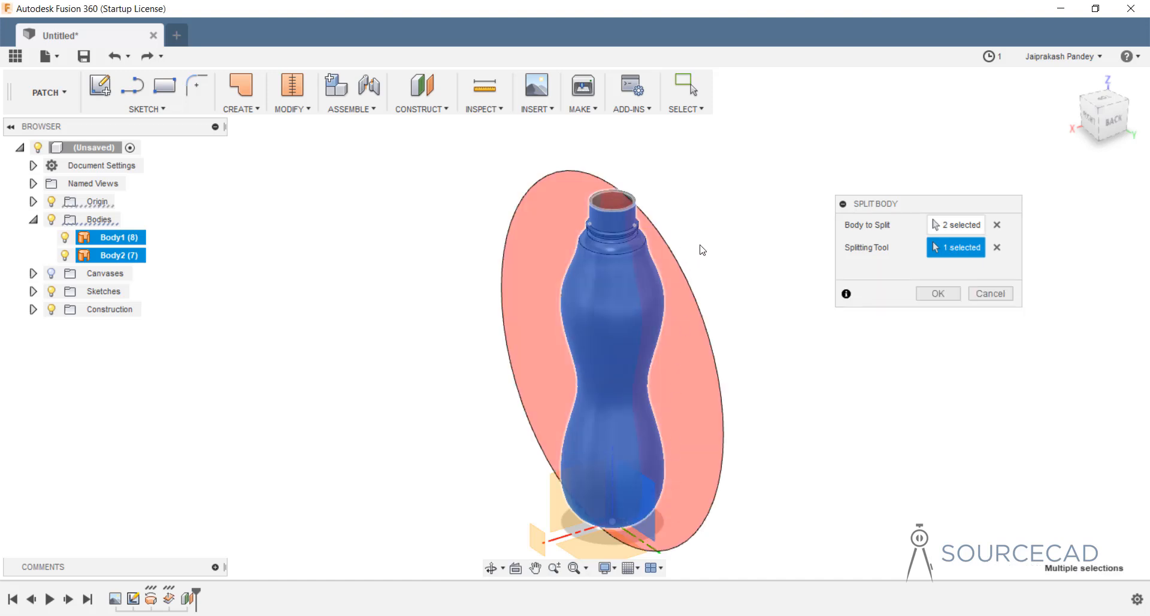
pyautogui.keyDown('shift'); pyautogui.moveTo(703, 239); pyautogui.dragTo(722, 251, button='middle'); pyautogui.keyUp('shift')
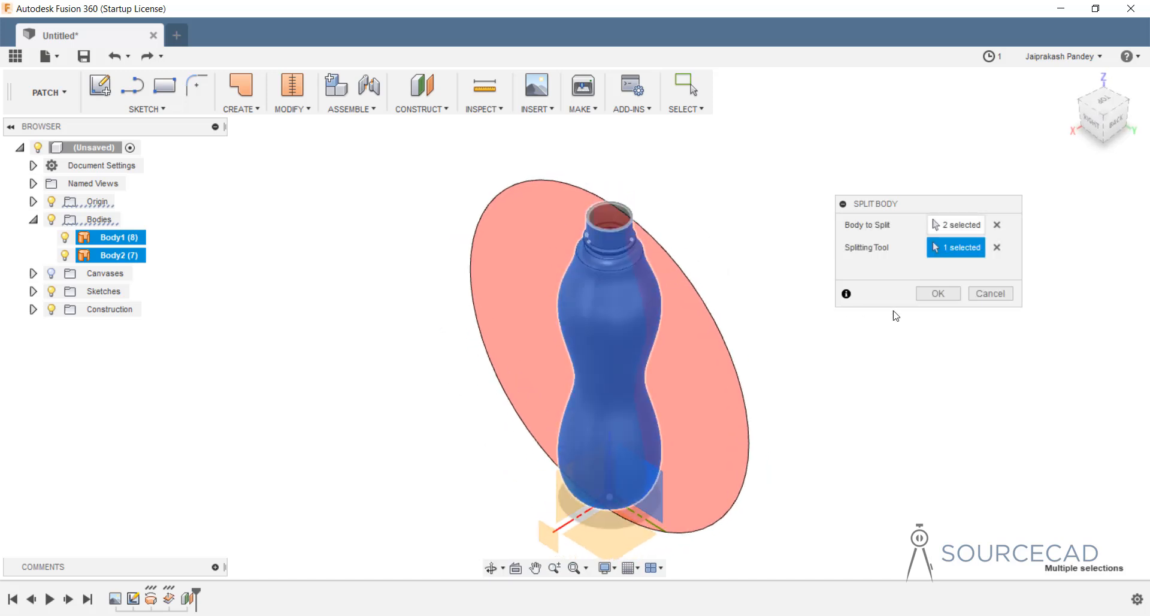
pyautogui.click(938, 293)
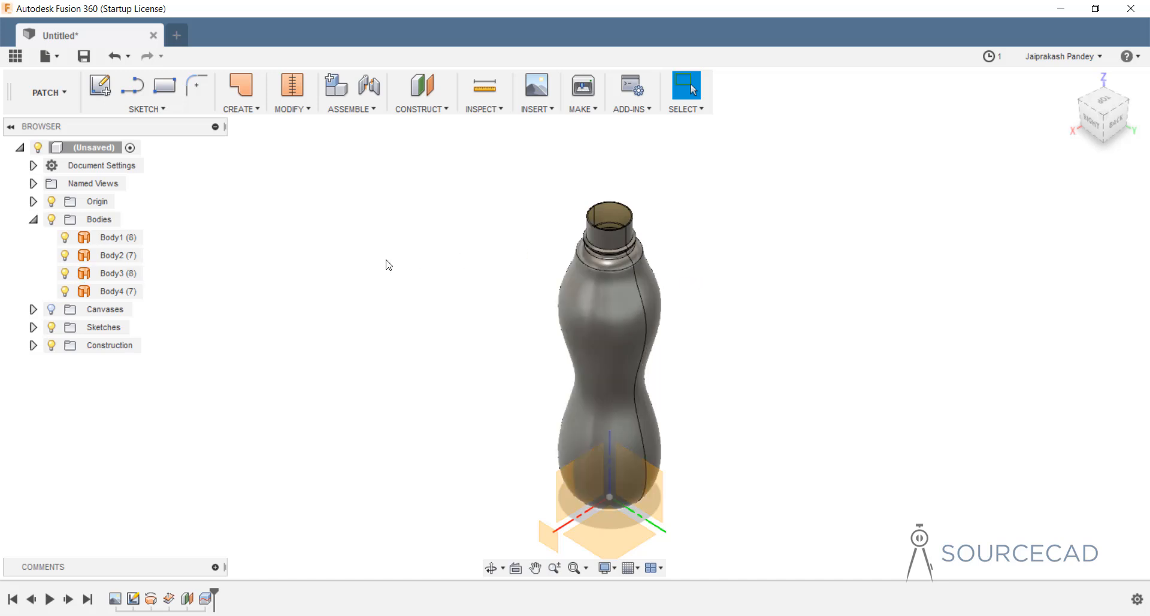
# Hide Body1 and Body2 so only Body3 and Body4 remain visible.
pyautogui.click(66, 257)
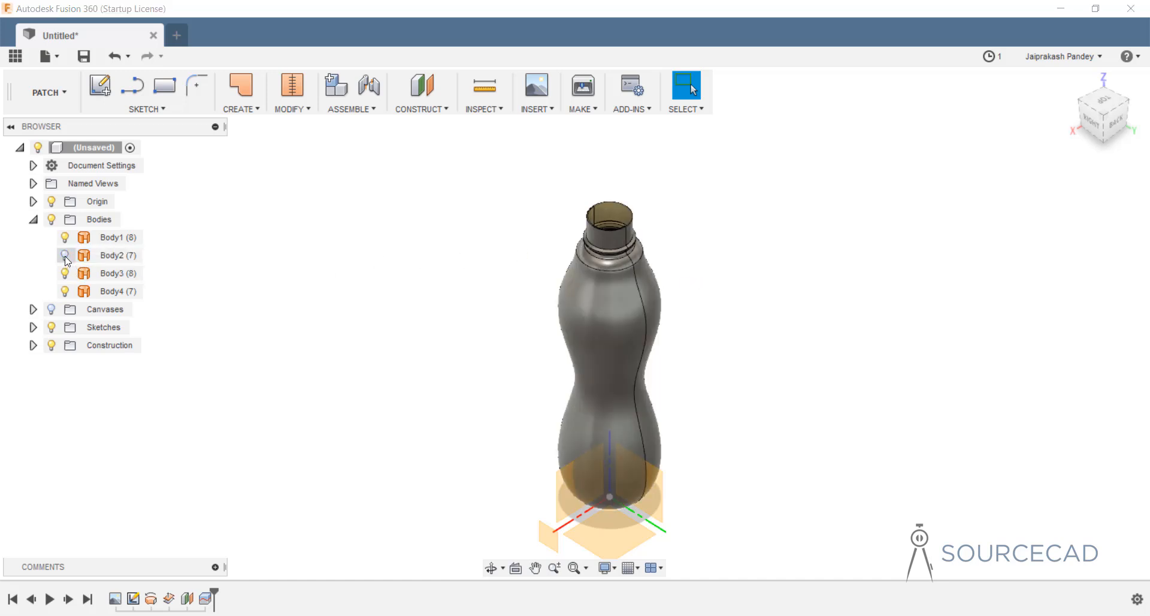
pyautogui.click(65, 237)
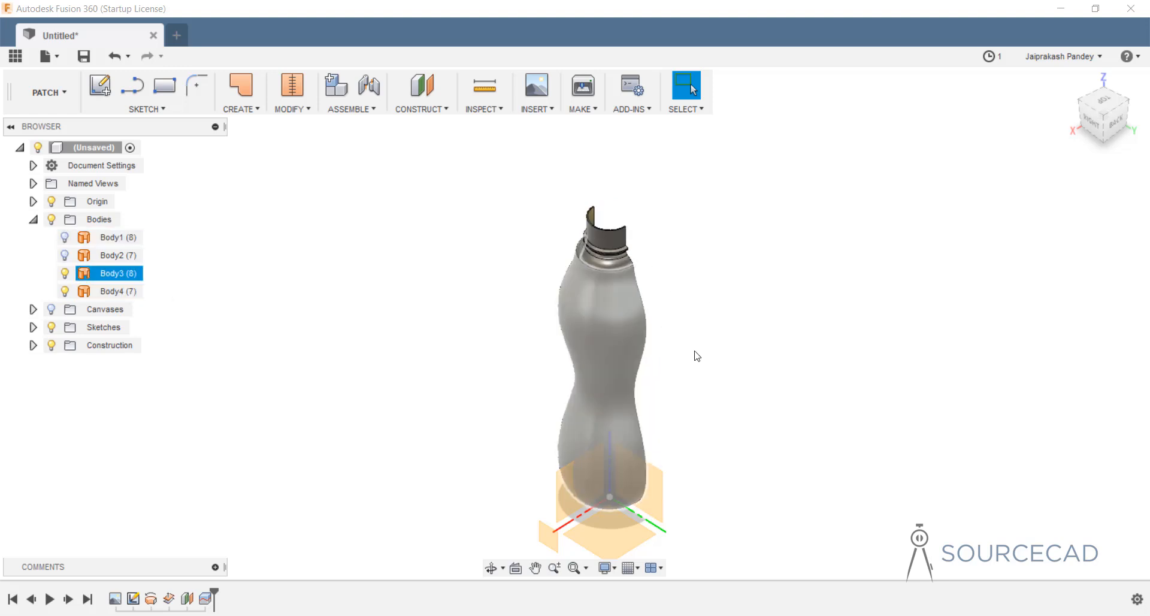
pyautogui.keyDown('shift'); pyautogui.moveTo(664, 339); pyautogui.dragTo(676, 318, button='middle'); pyautogui.keyUp('shift')
pyautogui.moveTo(676, 375); pyautogui.dragTo(667, 336, button='middle')
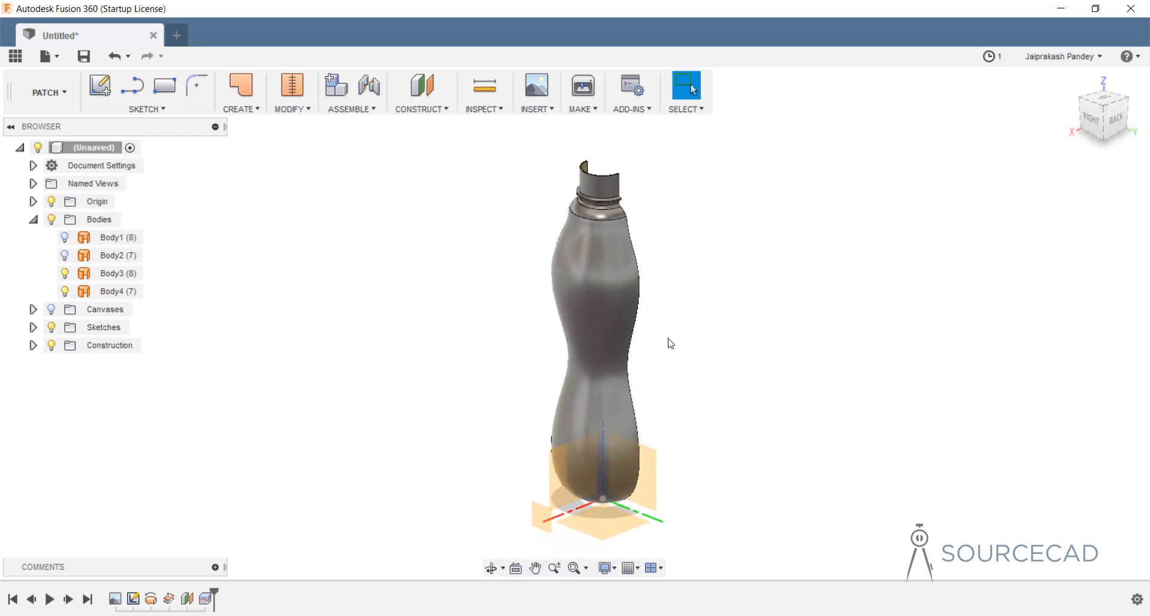
# Start a new sketch on Plane1 and frame the whole bottle.
pyautogui.click(543, 521)
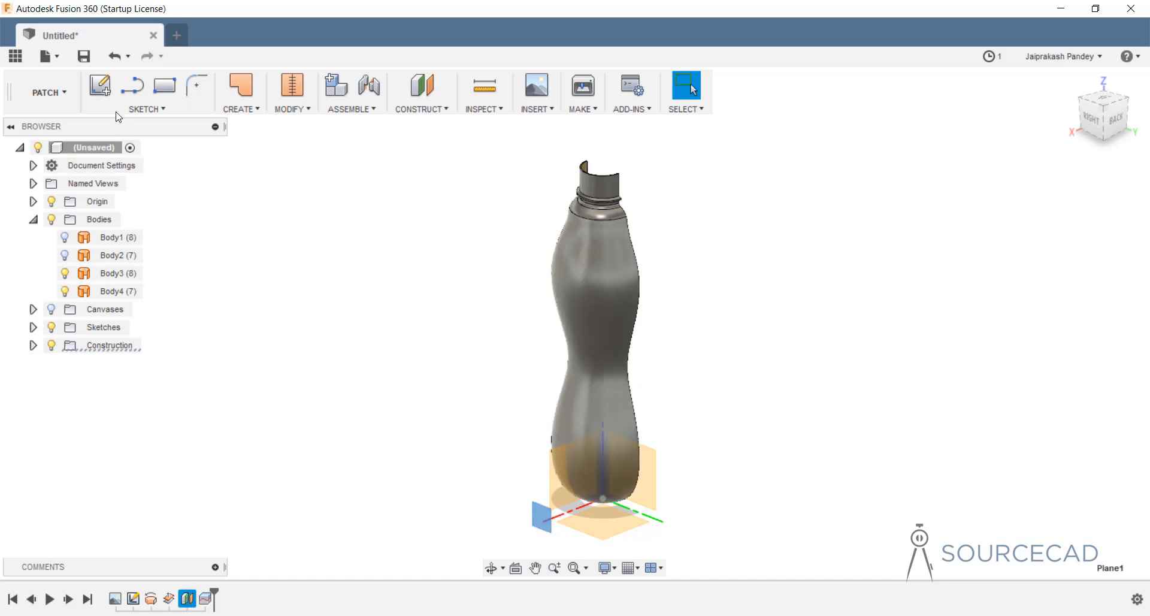
pyautogui.click(105, 88)
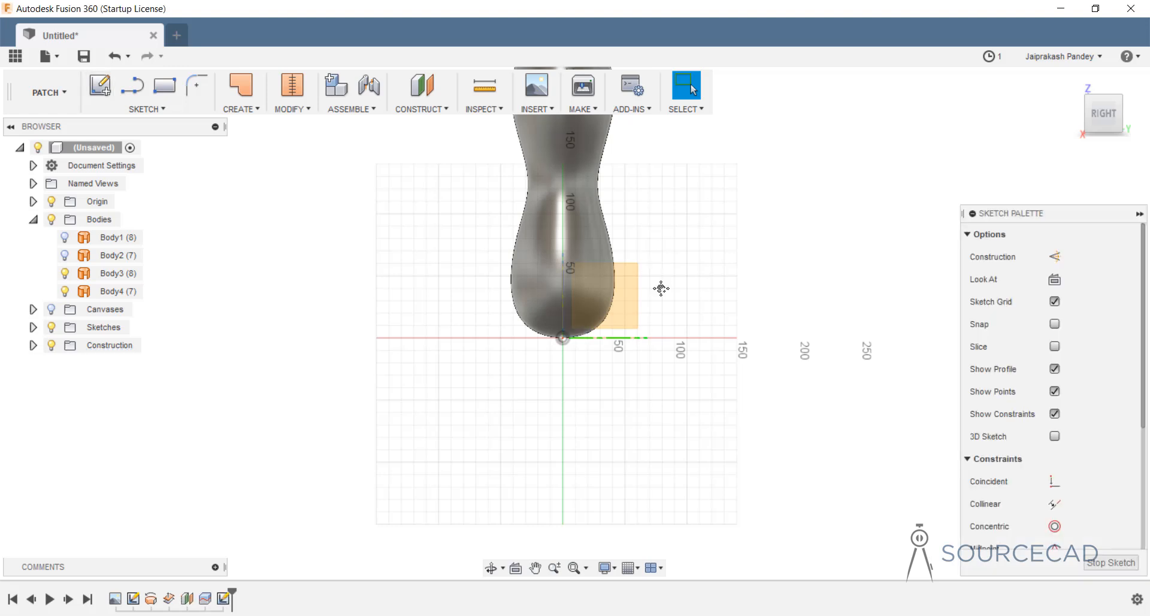
pyautogui.moveTo(659, 287)
pyautogui.mouseDown(button='middle')
pyautogui.moveTo(670, 449)
pyautogui.moveTo(673, 419)
pyautogui.mouseUp(button='middle')
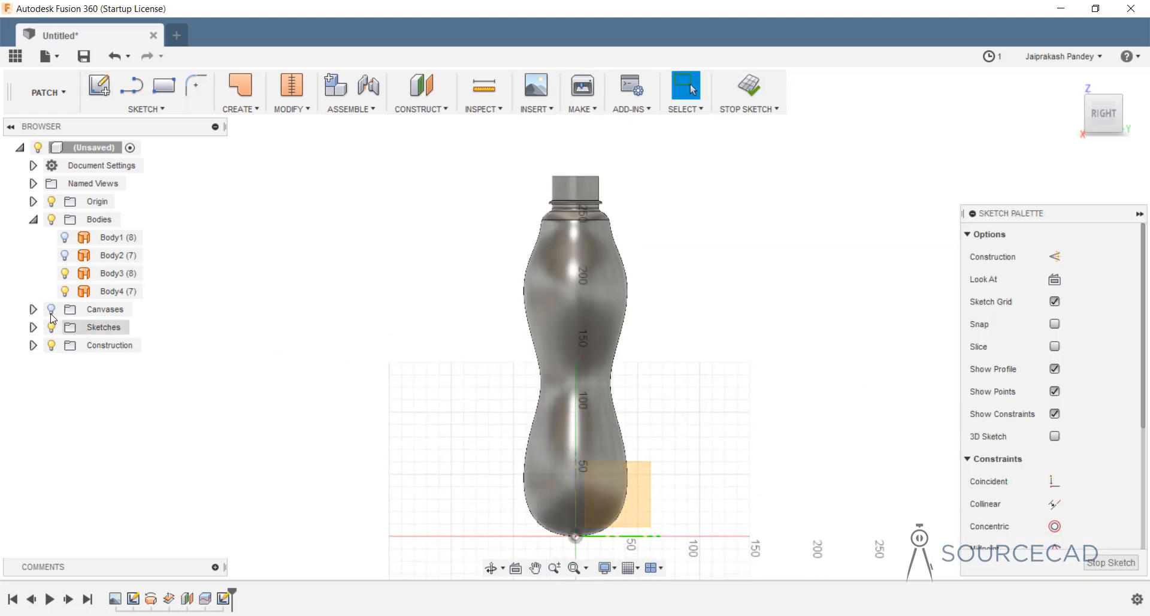
# Select and deselect Body3 a few times, ending with nothing selected.
pyautogui.click(616, 256)
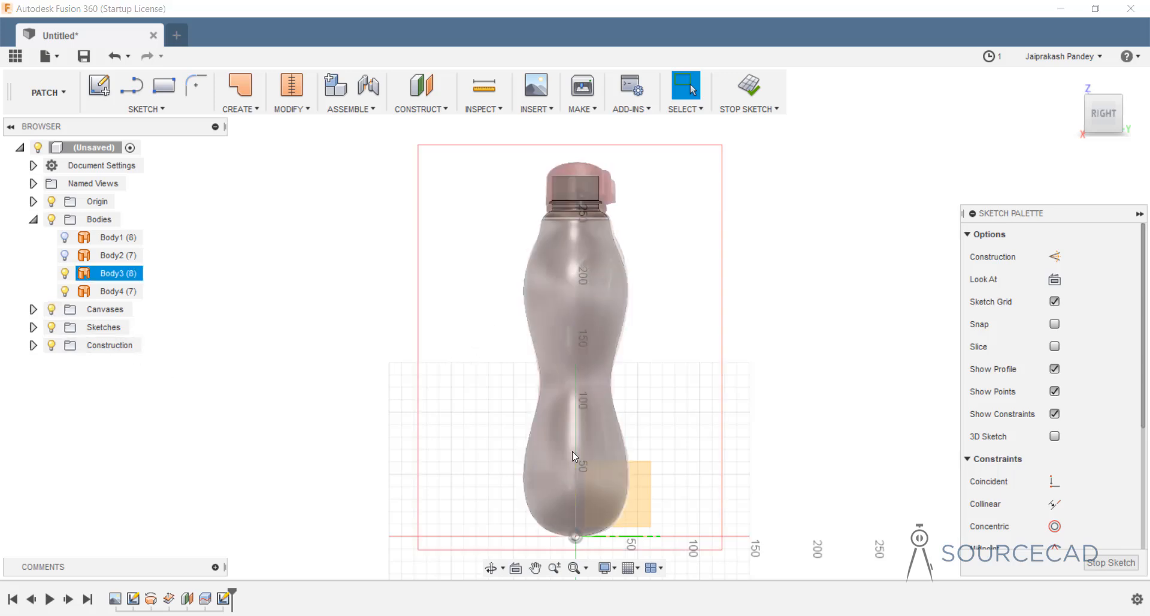
pyautogui.click(680, 355)
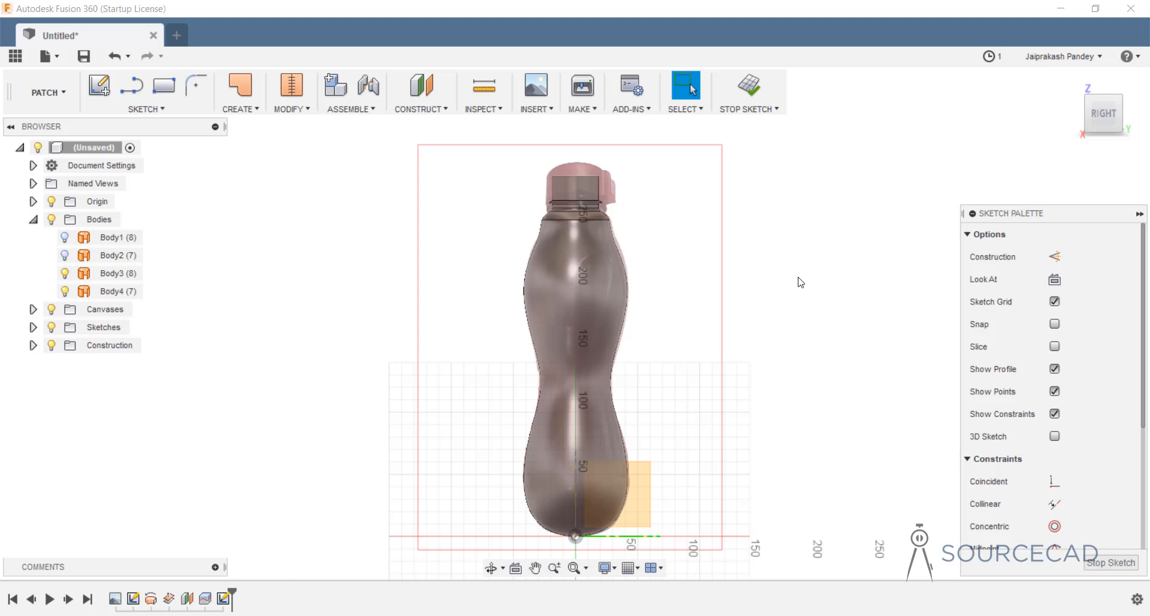
pyautogui.click(605, 387)
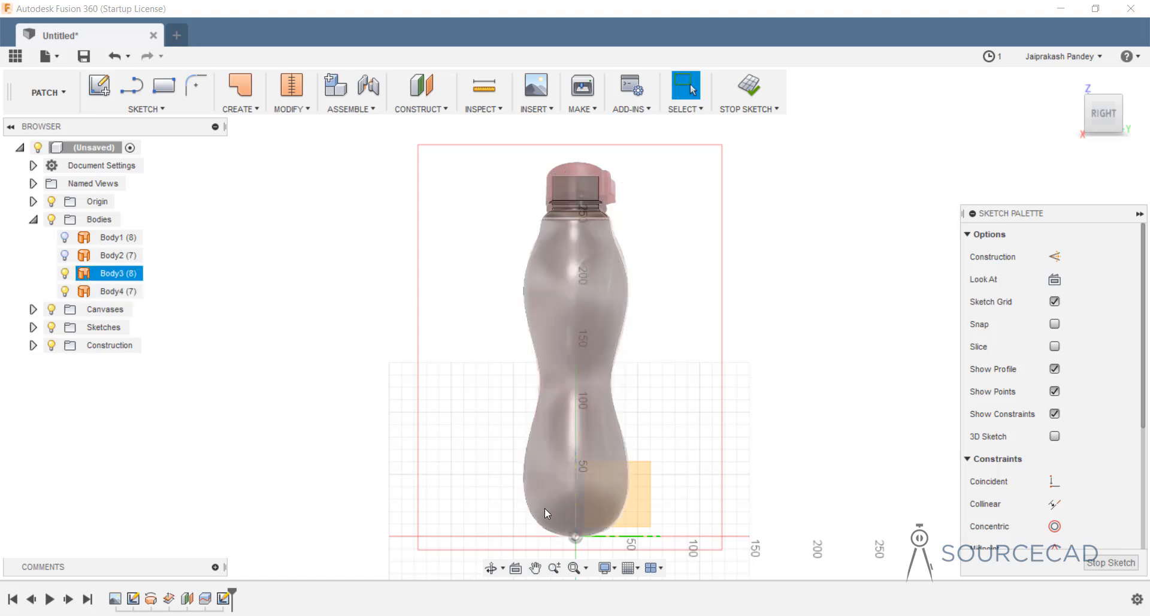
pyautogui.click(551, 493)
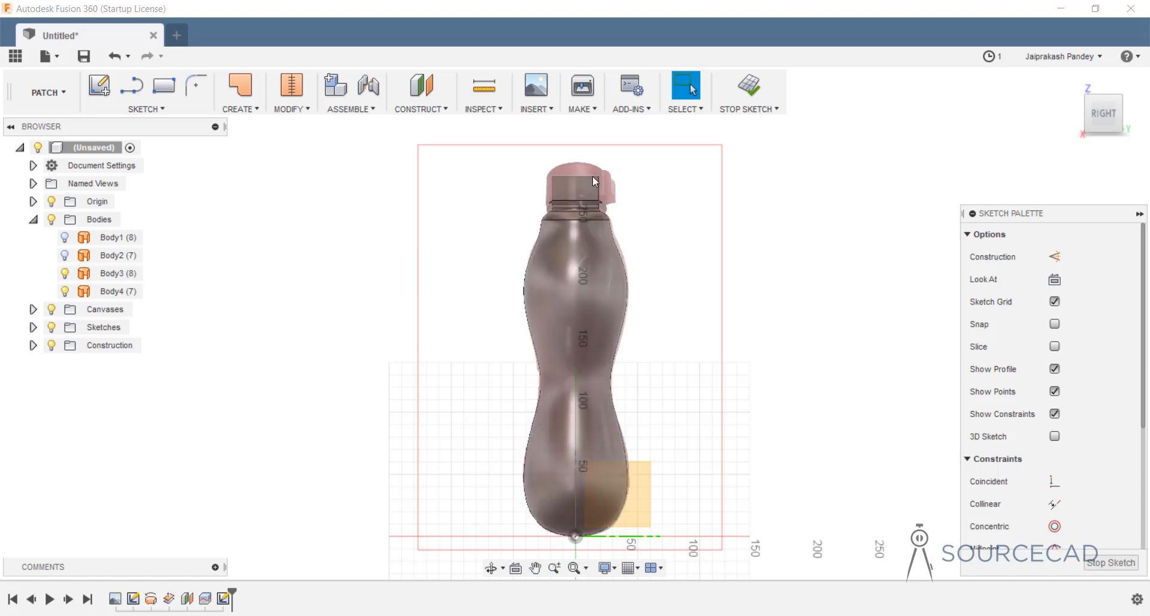
pyautogui.click(585, 274)
pyautogui.click(707, 423)
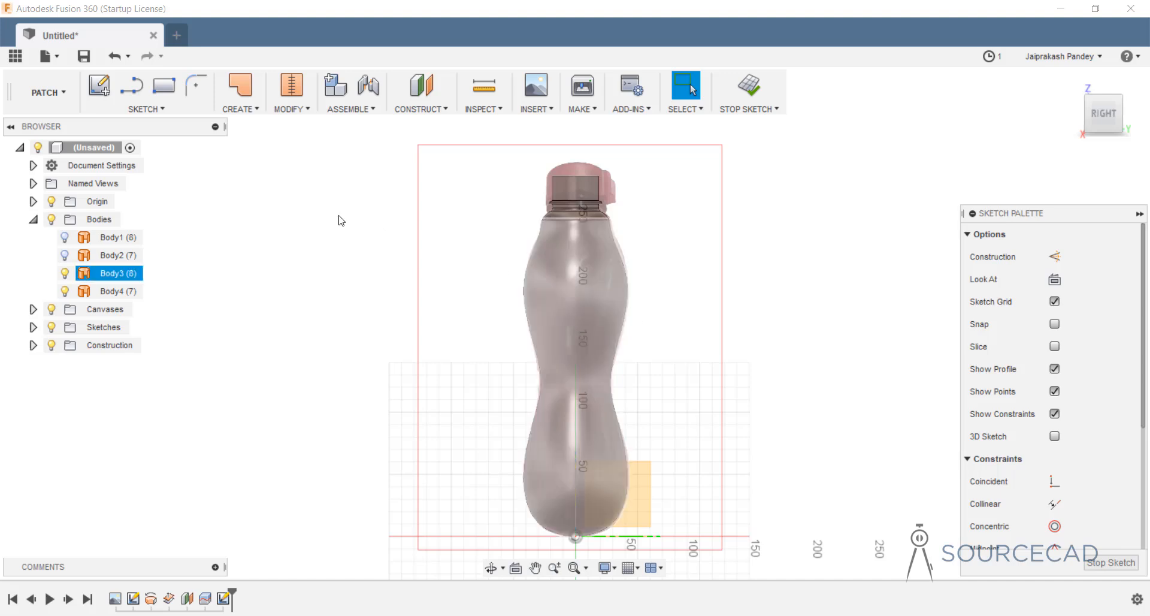
# Draw a slanted ellipse centred on the bottle's axis, spanning roughly heights 50 to 200.
pyautogui.click(158, 109)
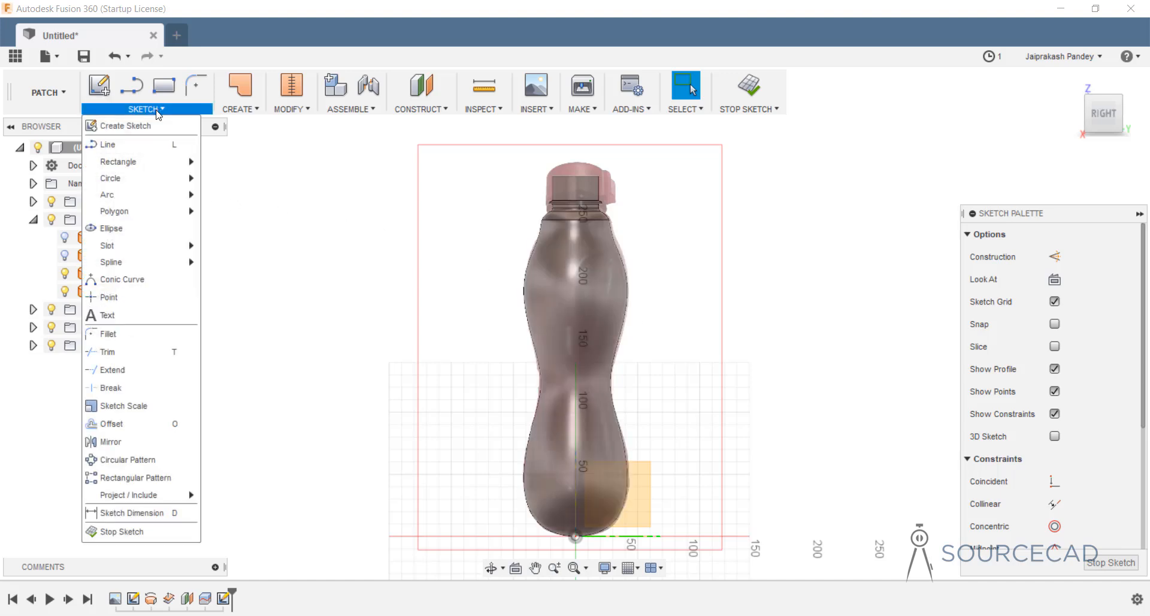
pyautogui.click(132, 233)
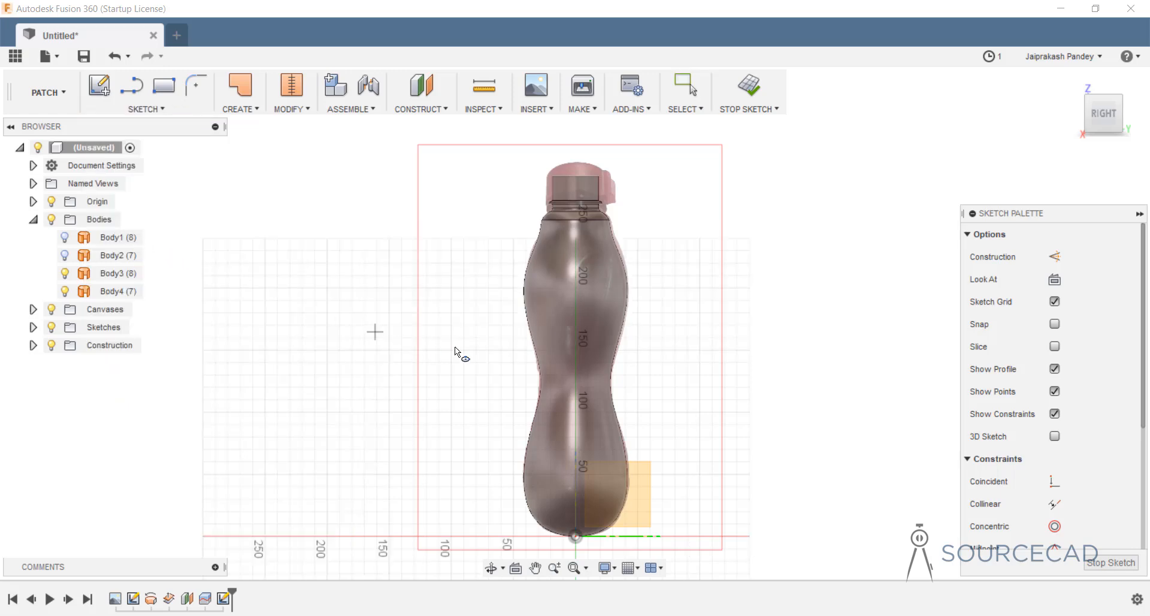
pyautogui.click(576, 372)
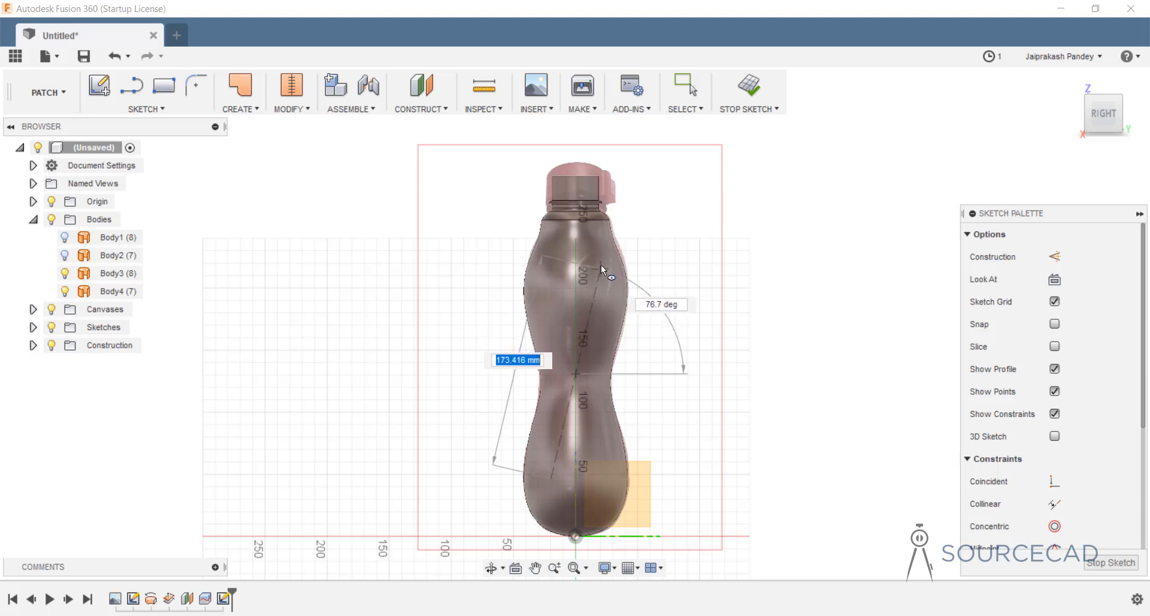
pyautogui.click(600, 256)
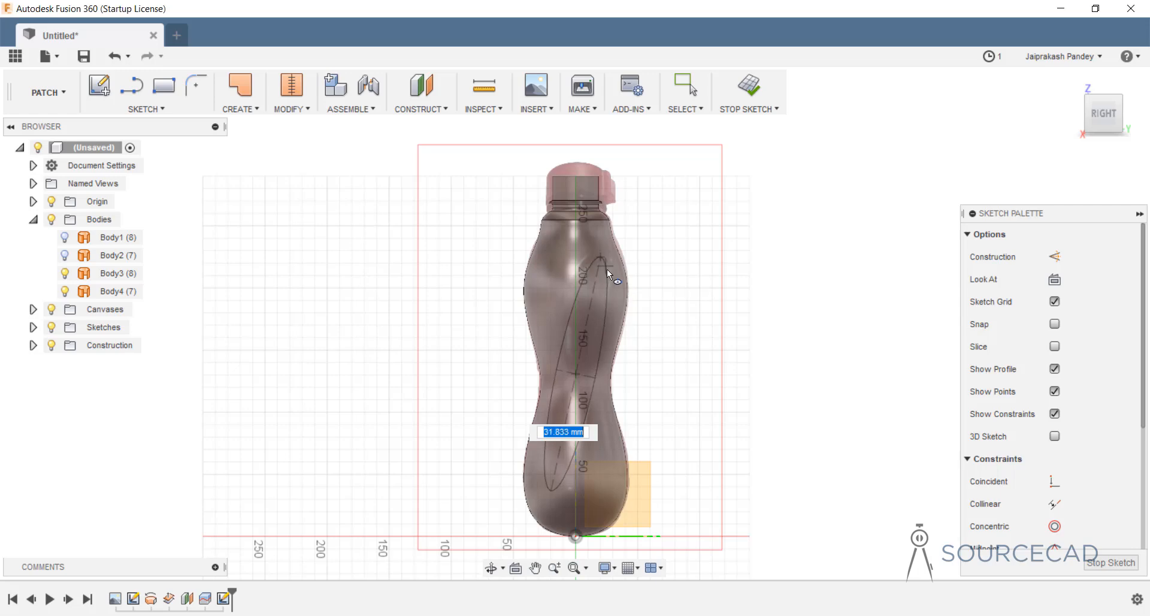
pyautogui.click(607, 269)
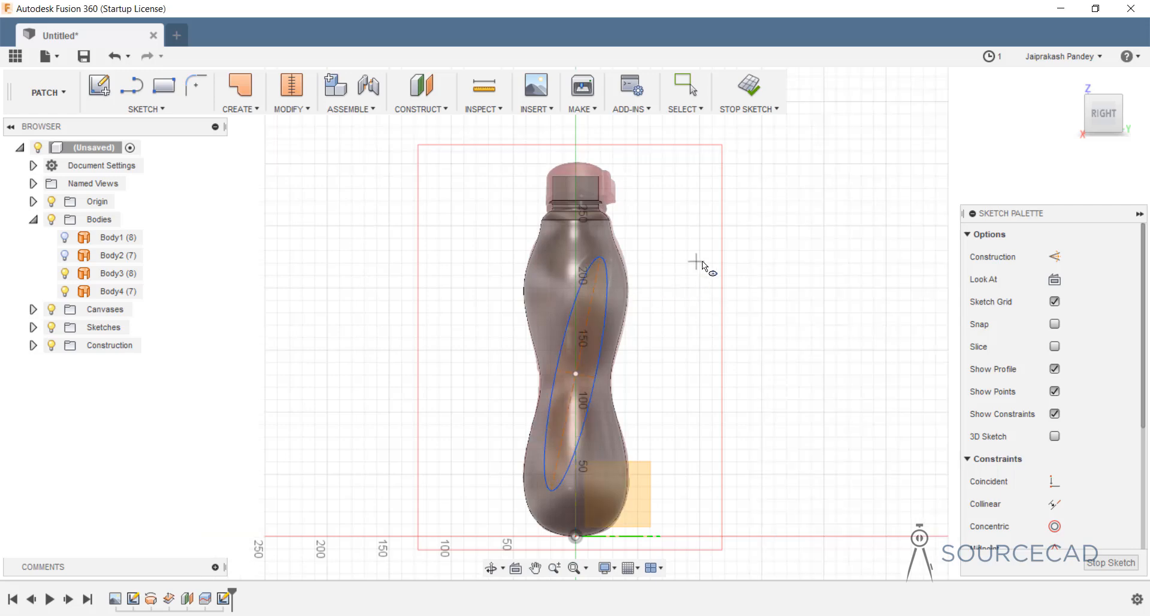
# Extrude the tilted ellipse -119.04 mm through the bottle as new surface Body5.
pyautogui.click(748, 88)
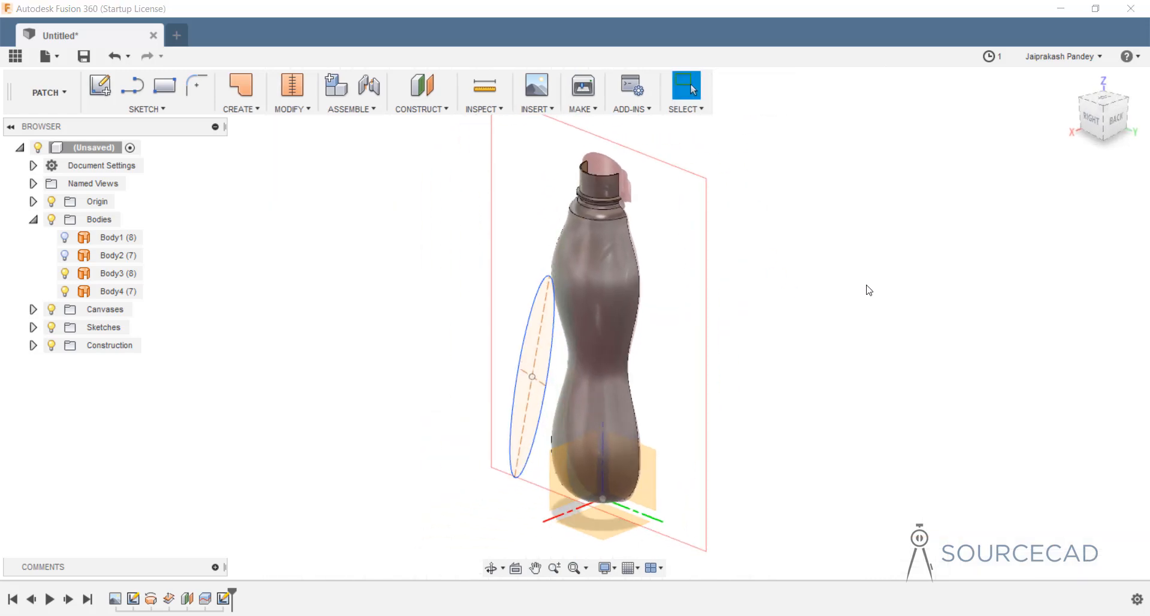
pyautogui.click(238, 112)
pyautogui.click(249, 161)
pyautogui.click(530, 339)
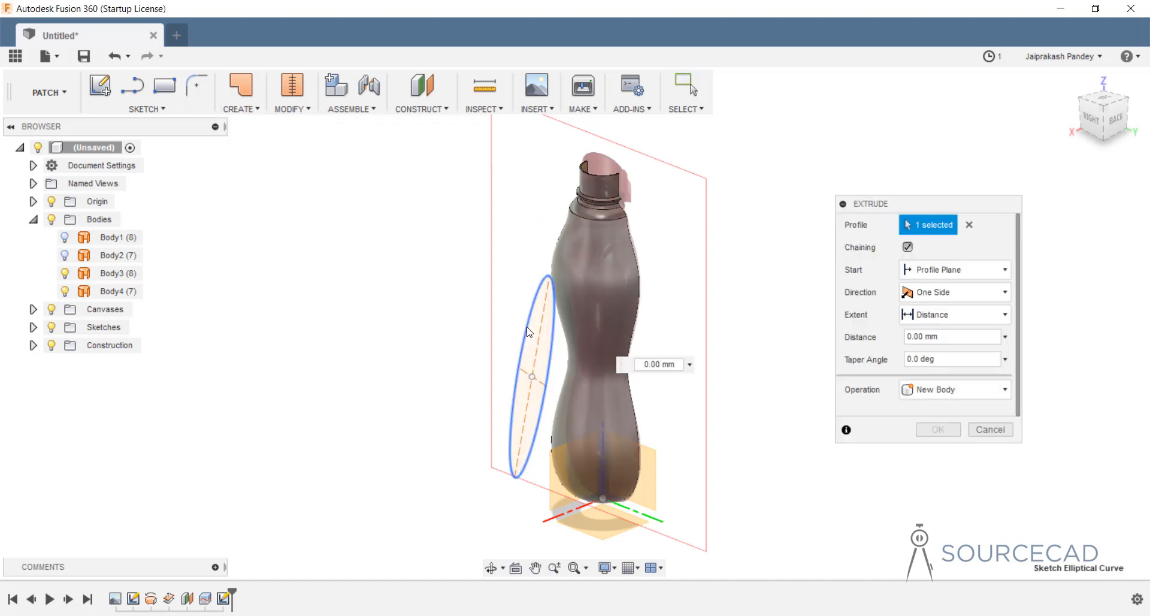
pyautogui.moveTo(522, 337); pyautogui.dragTo(639, 282)
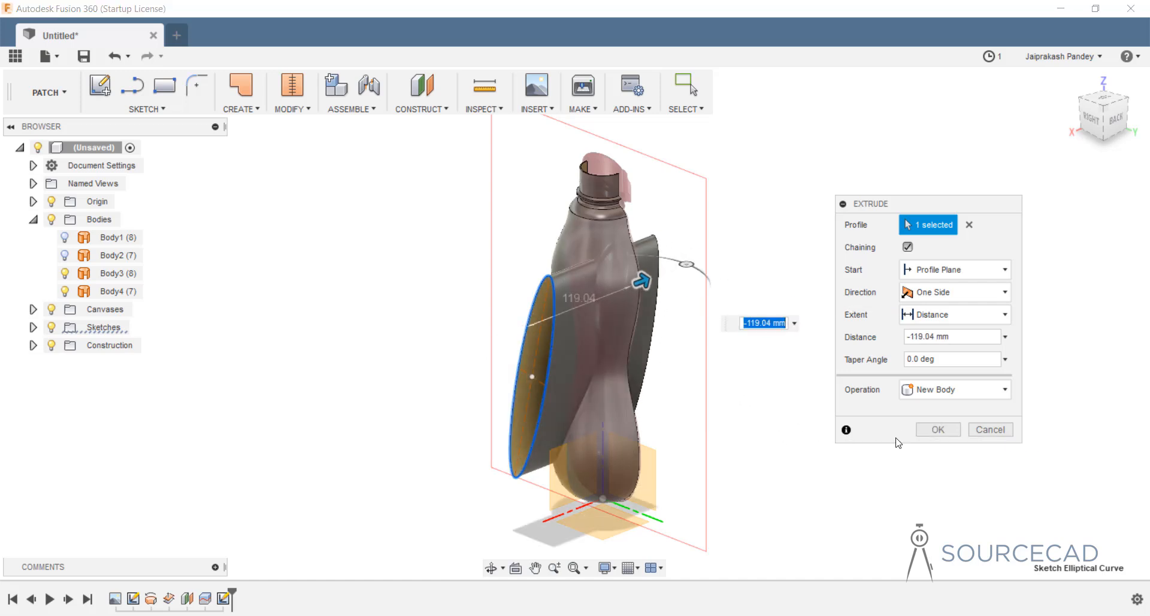
pyautogui.click(936, 430)
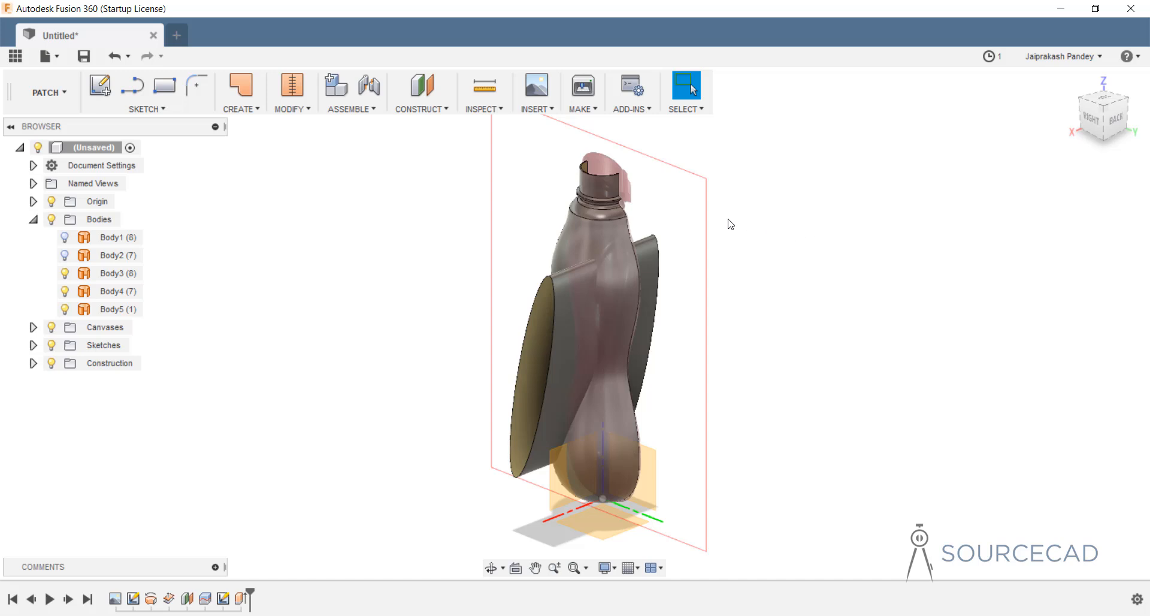
pyautogui.keyDown('shift'); pyautogui.moveTo(665, 230); pyautogui.dragTo(573, 255, button='middle'); pyautogui.keyUp('shift')
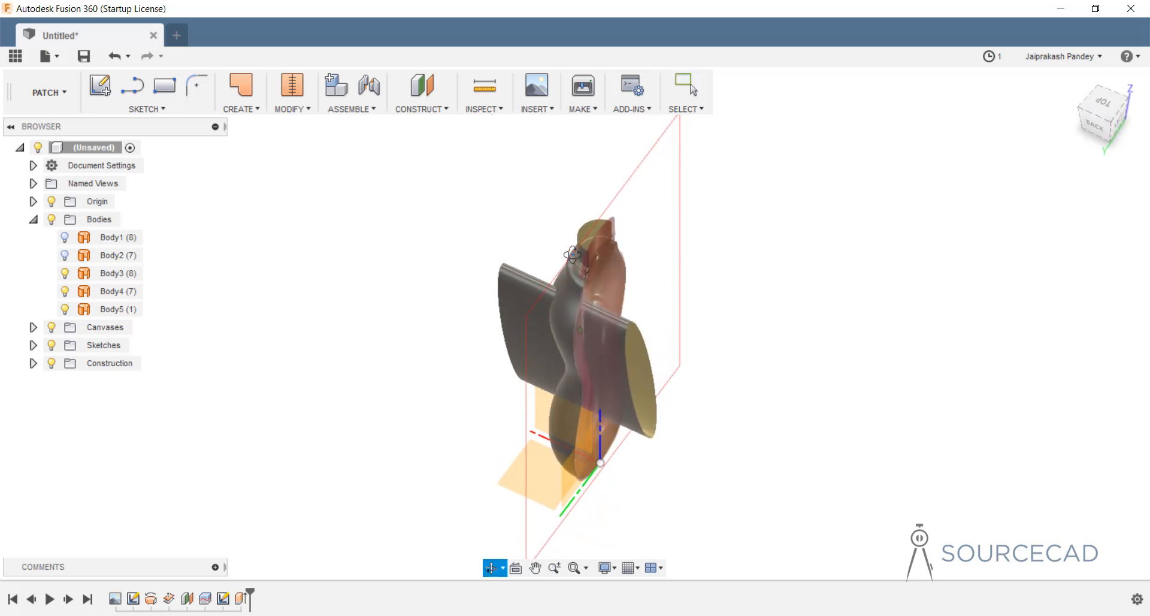
# Hide the reference canvas, then trim Body4 with elliptical Body5, removing the unwanted region.
pyautogui.click(75, 276)
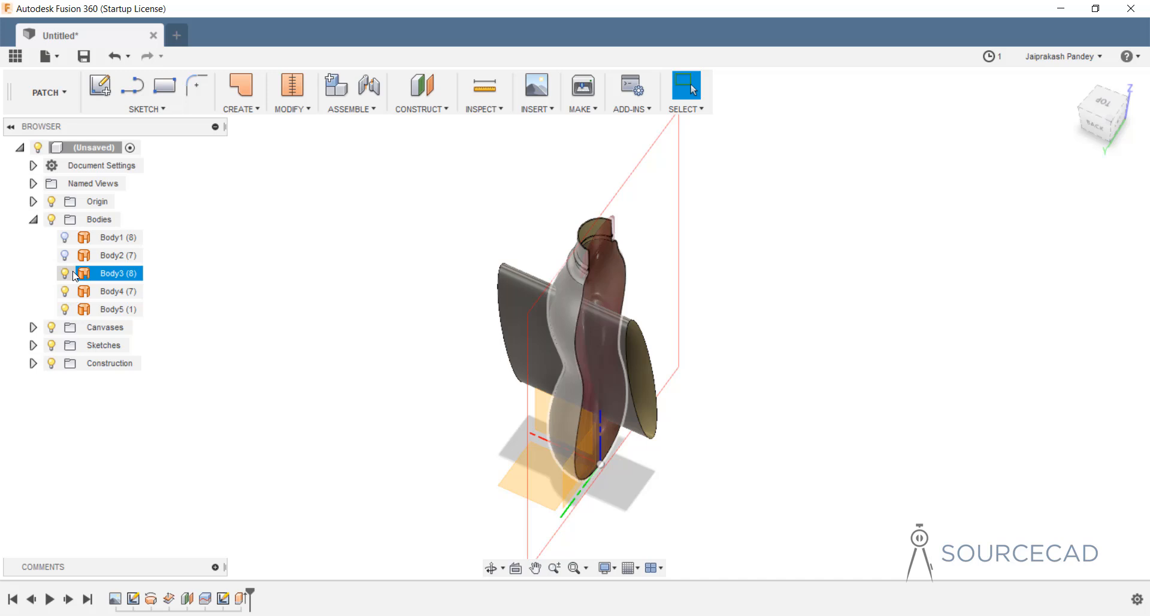
pyautogui.click(53, 330)
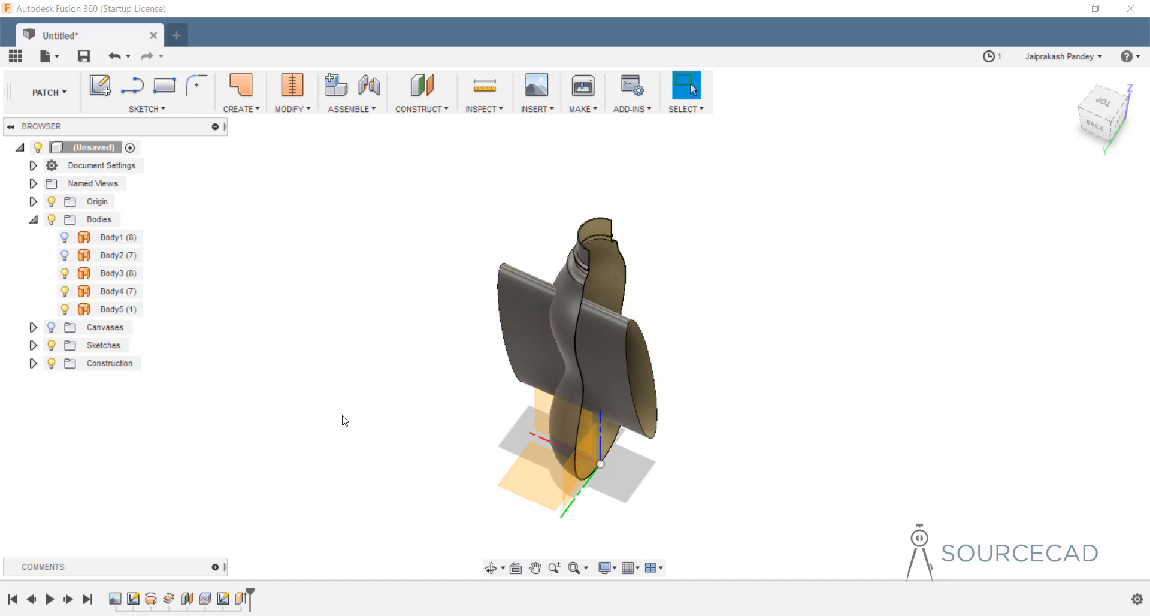
pyautogui.click(295, 111)
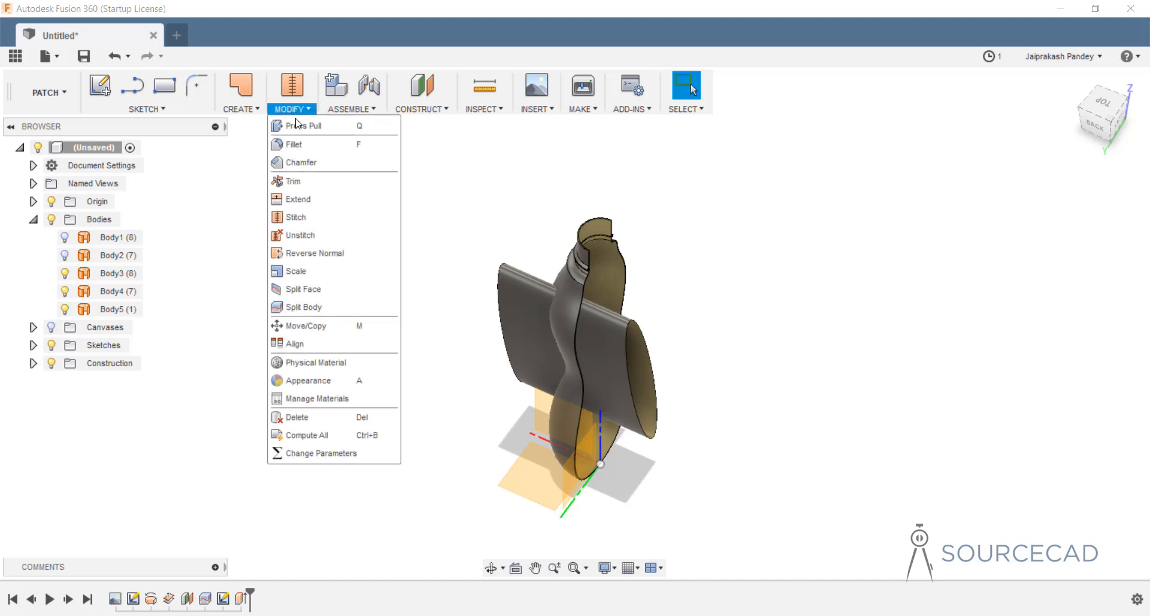
pyautogui.click(295, 180)
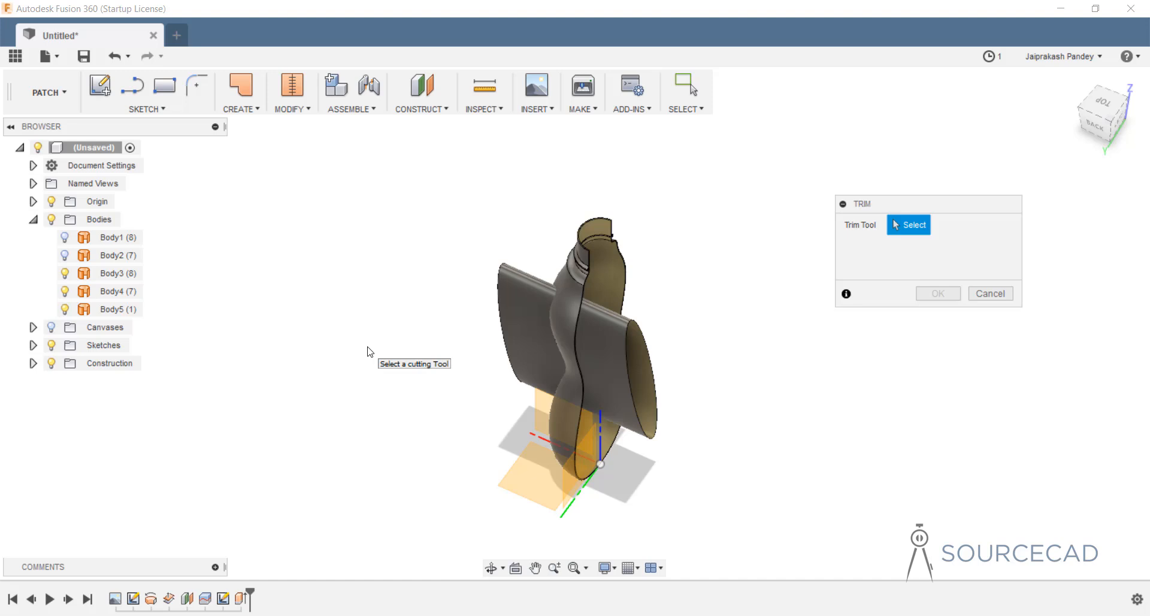
pyautogui.click(513, 299)
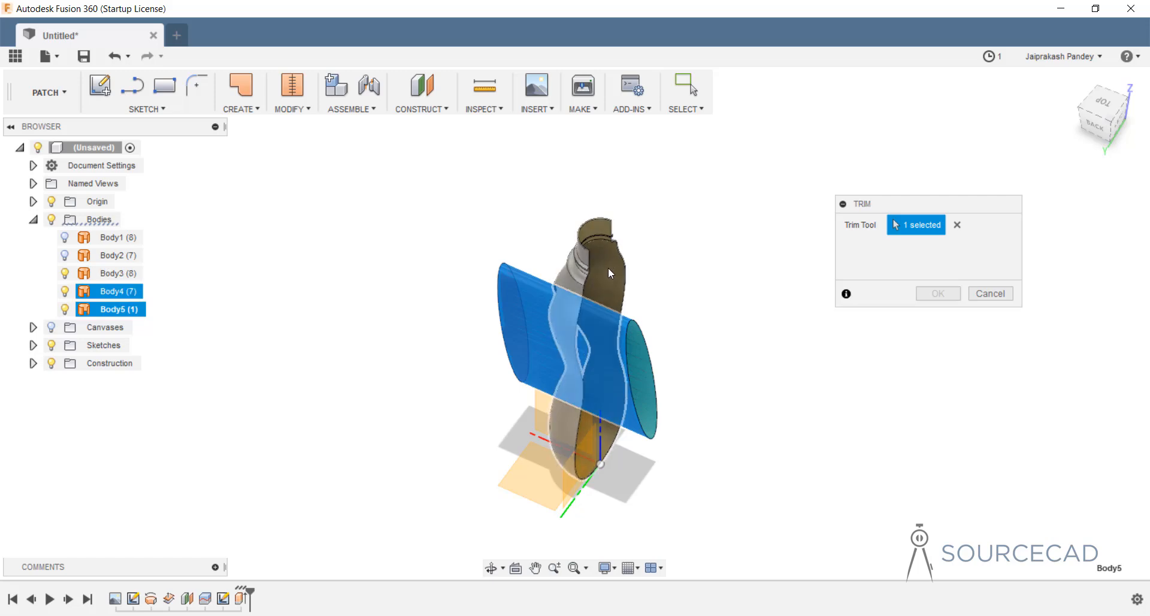
pyautogui.scroll(2, 608, 267)
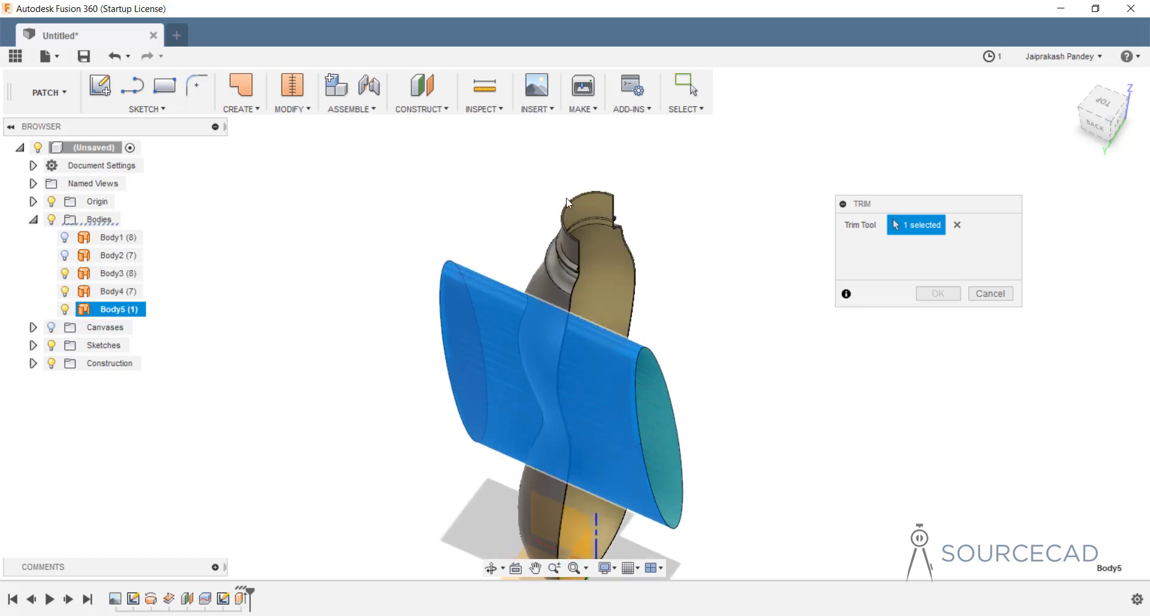
pyautogui.scroll(3, 569, 213)
pyautogui.scroll(2, 575, 228)
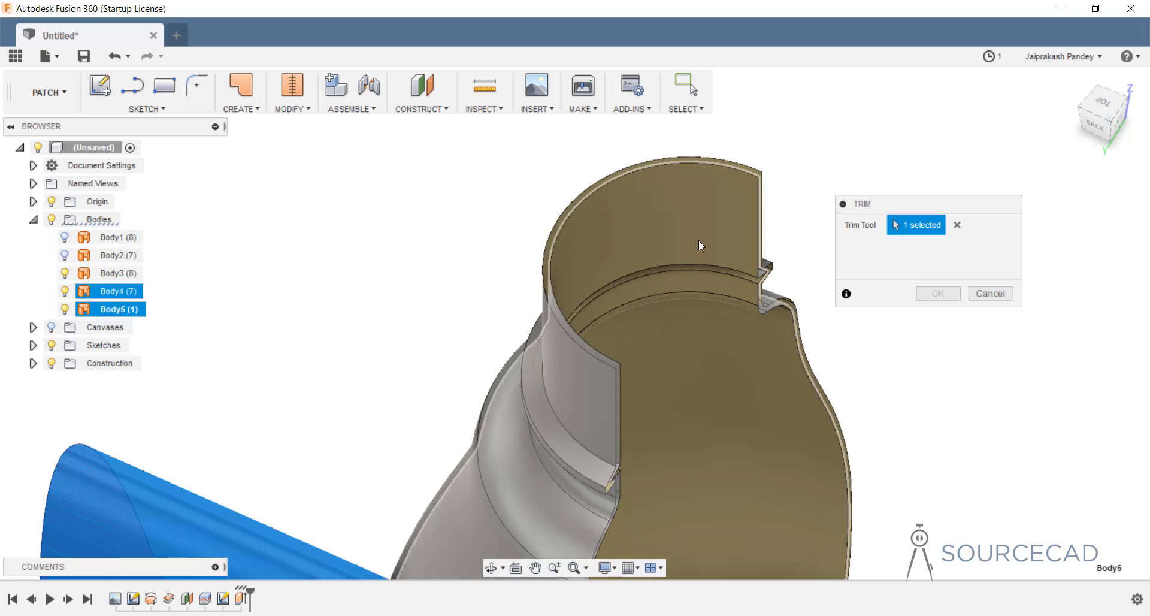
pyautogui.click(729, 374)
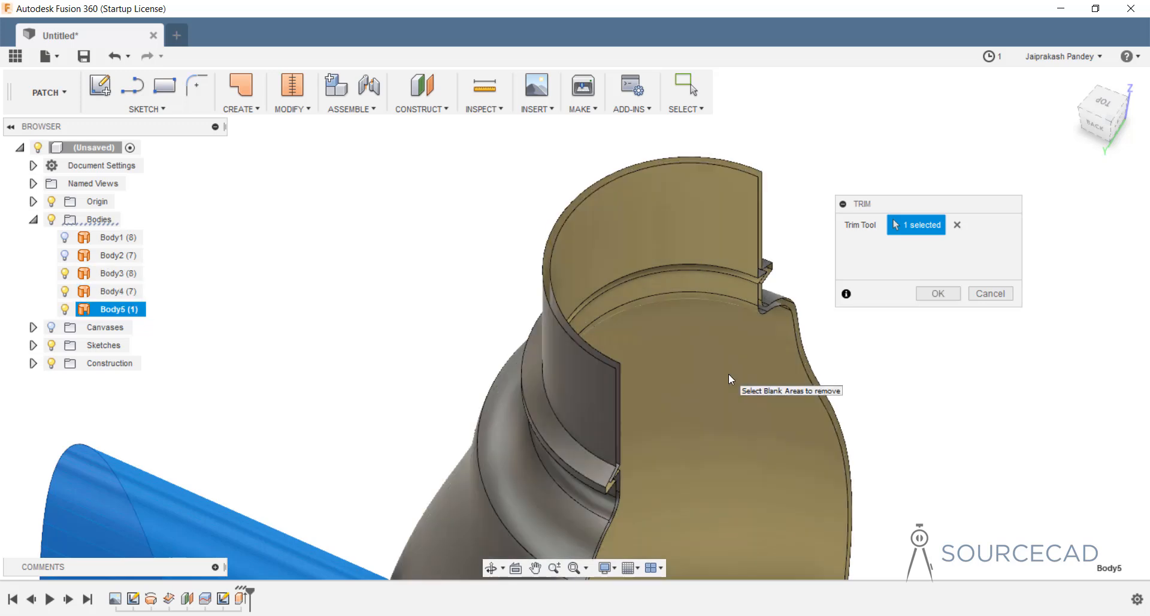
pyautogui.click(938, 293)
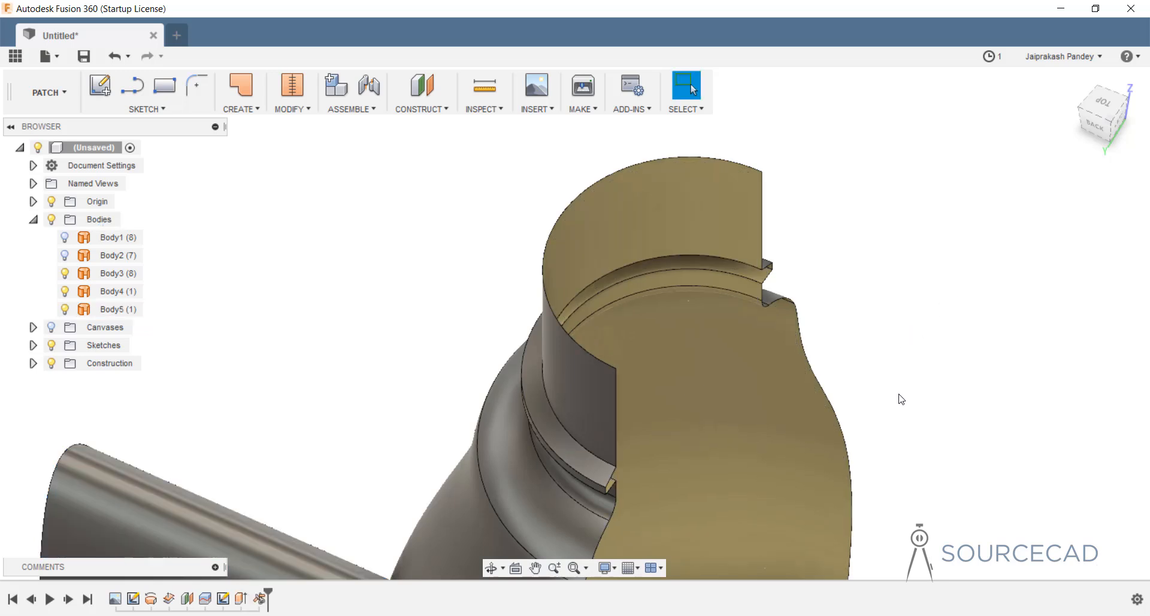
pyautogui.scroll(-3, 902, 398)
# Trim the bottle's outer Body3 with Body5 again, removing the inner side-panel region.
pyautogui.scroll(5, 741, 351)
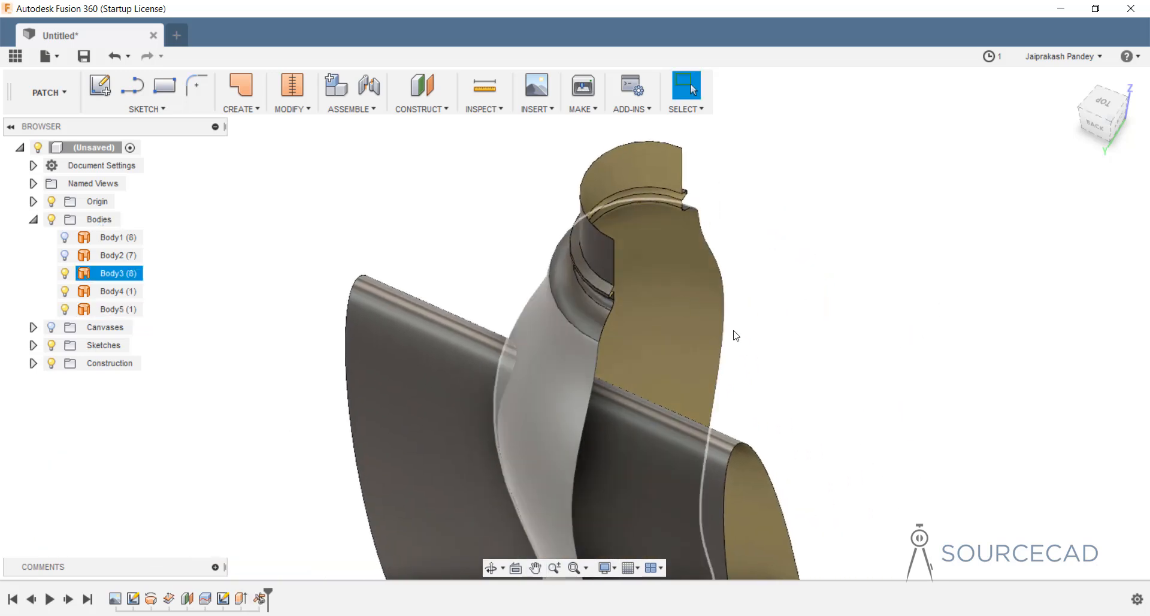
pyautogui.keyDown('shift'); pyautogui.moveTo(783, 377); pyautogui.dragTo(578, 359, button='middle'); pyautogui.keyUp('shift')
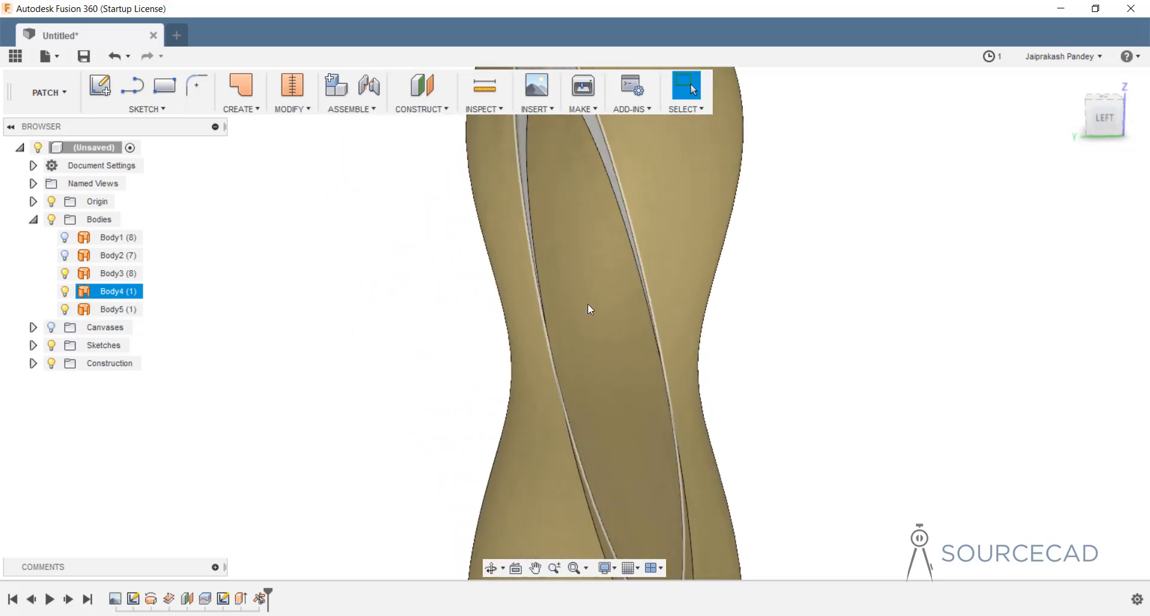
pyautogui.keyDown('shift'); pyautogui.moveTo(590, 311); pyautogui.dragTo(663, 375, button='middle'); pyautogui.keyUp('shift')
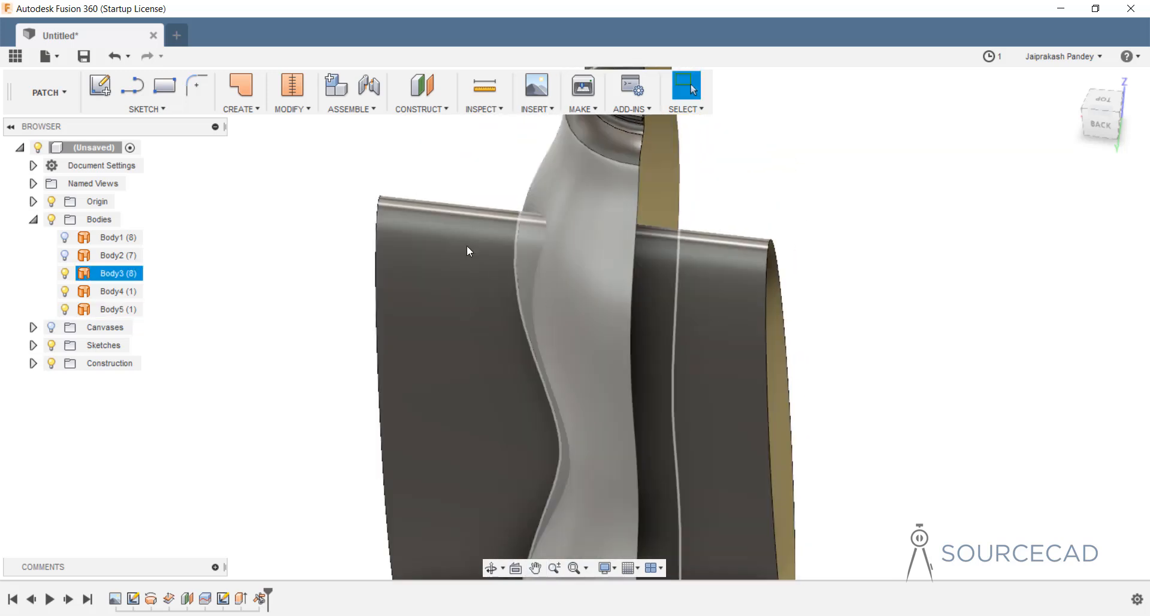
pyautogui.click(291, 109)
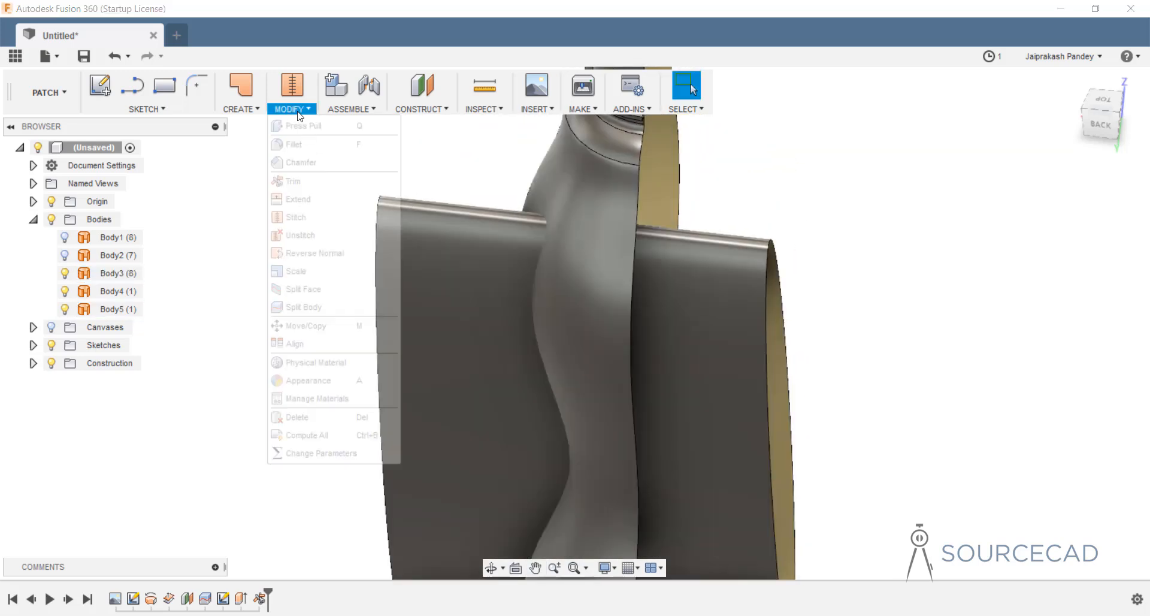
pyautogui.click(294, 181)
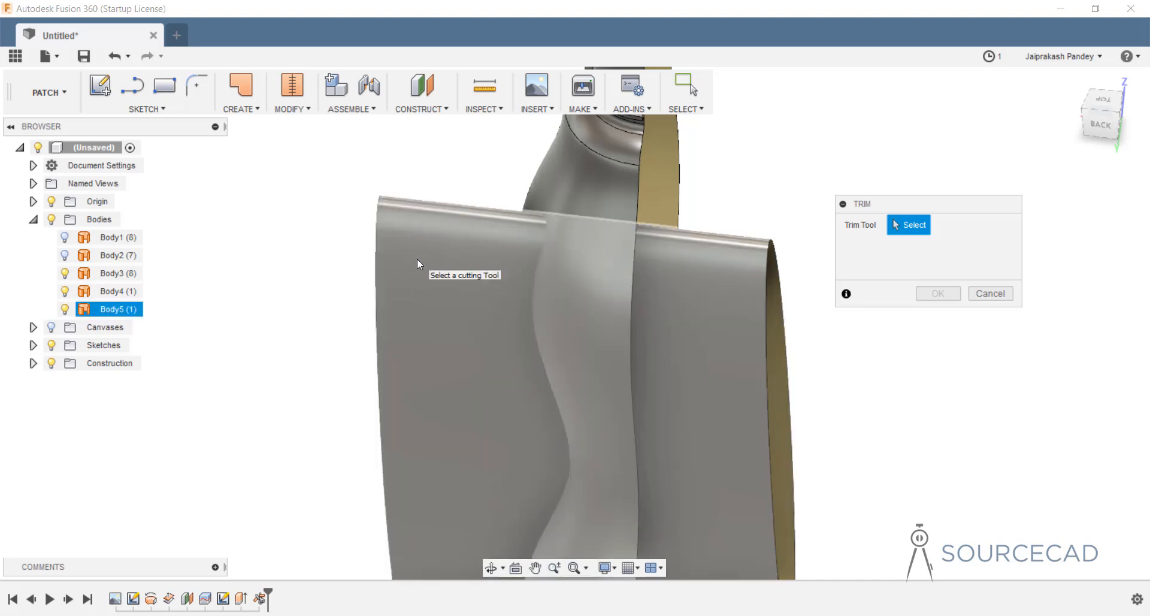
pyautogui.click(417, 258)
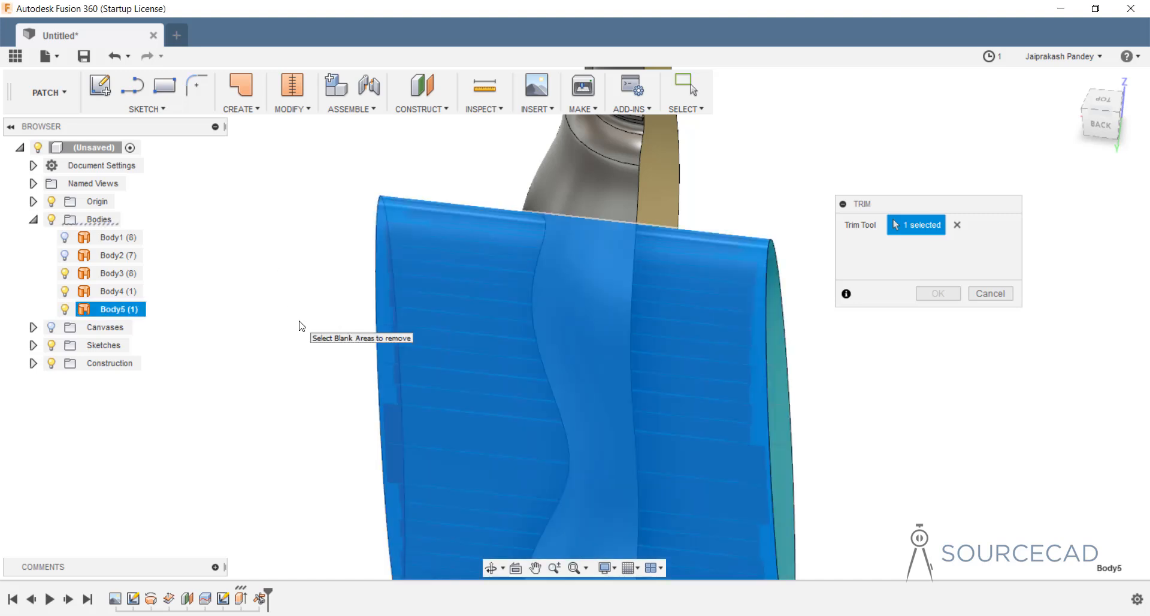
pyautogui.keyDown('shift'); pyautogui.moveTo(301, 326); pyautogui.dragTo(376, 328, button='middle'); pyautogui.keyUp('shift')
pyautogui.click(376, 325)
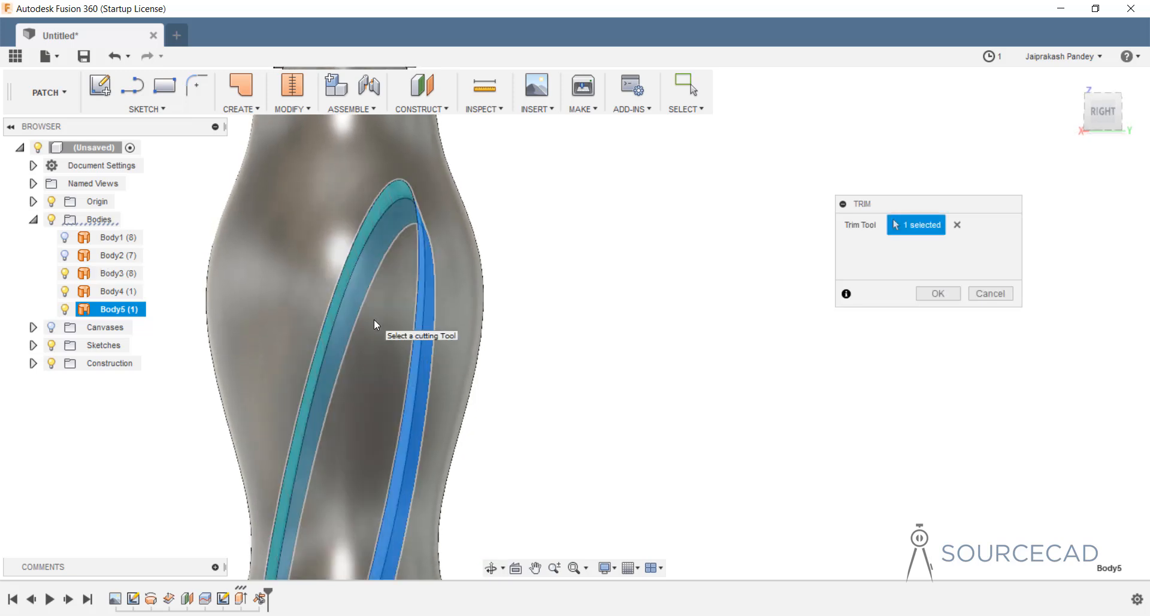
pyautogui.click(947, 294)
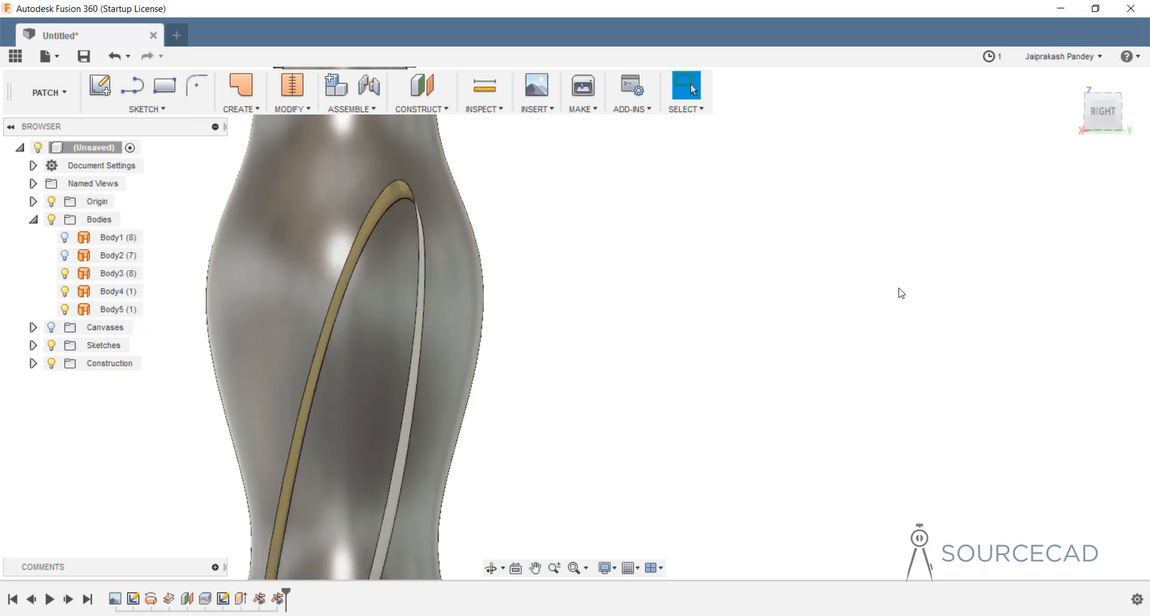
# Hide the elliptical Body5 cutter to reveal the inset side panel and its open gap.
pyautogui.keyDown('shift'); pyautogui.moveTo(632, 313); pyautogui.dragTo(740, 321, button='middle'); pyautogui.keyUp('shift')
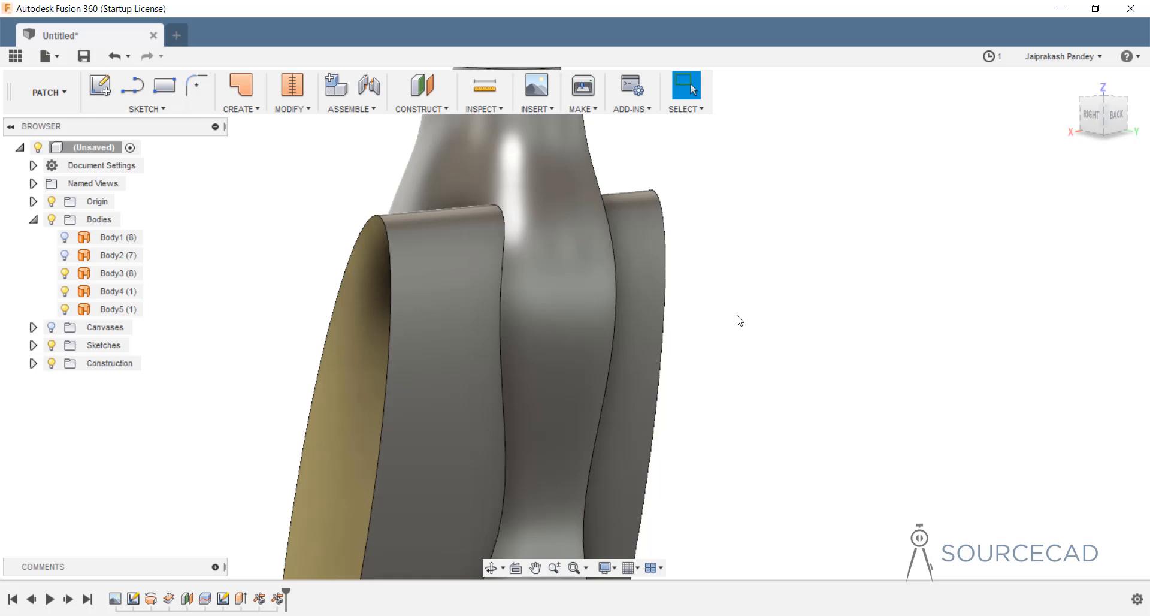
pyautogui.scroll(-4, 740, 320)
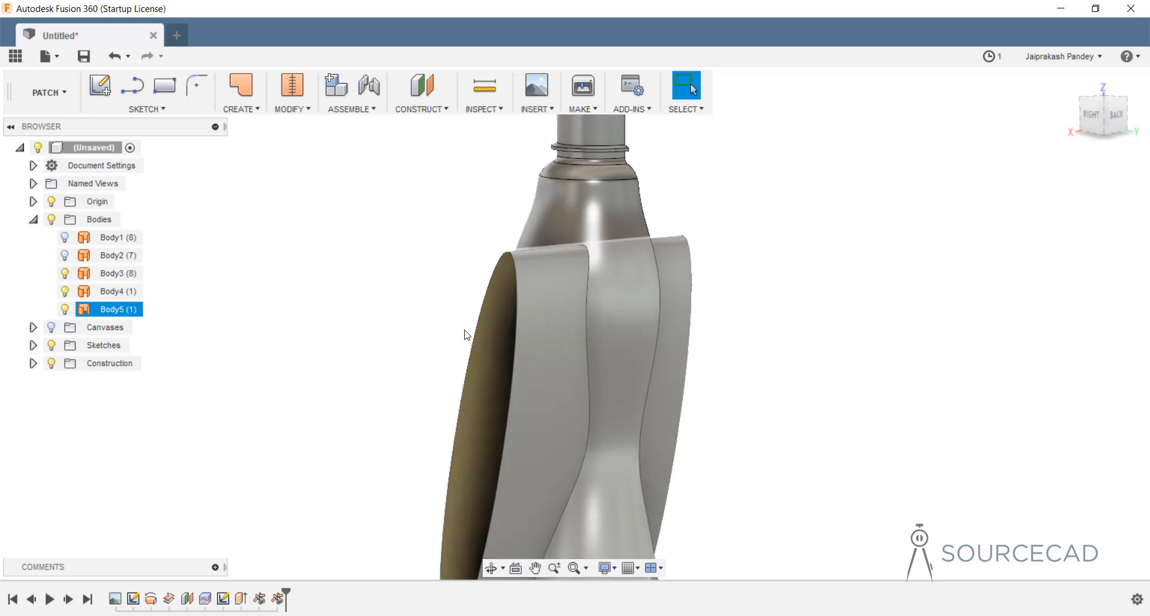
pyautogui.click(122, 311)
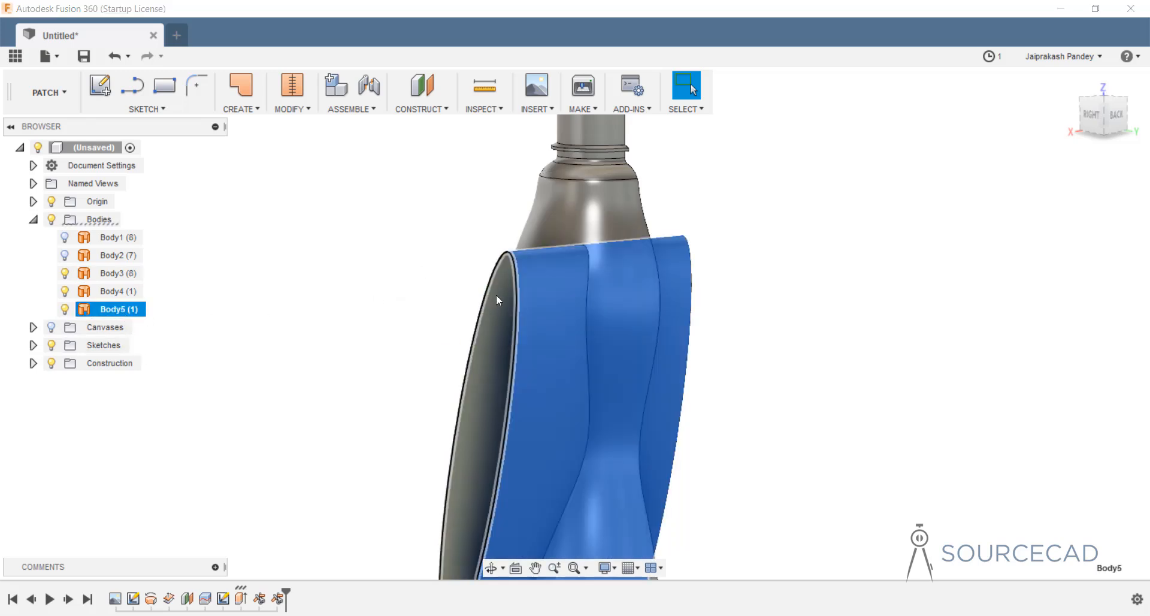
pyautogui.click(65, 309)
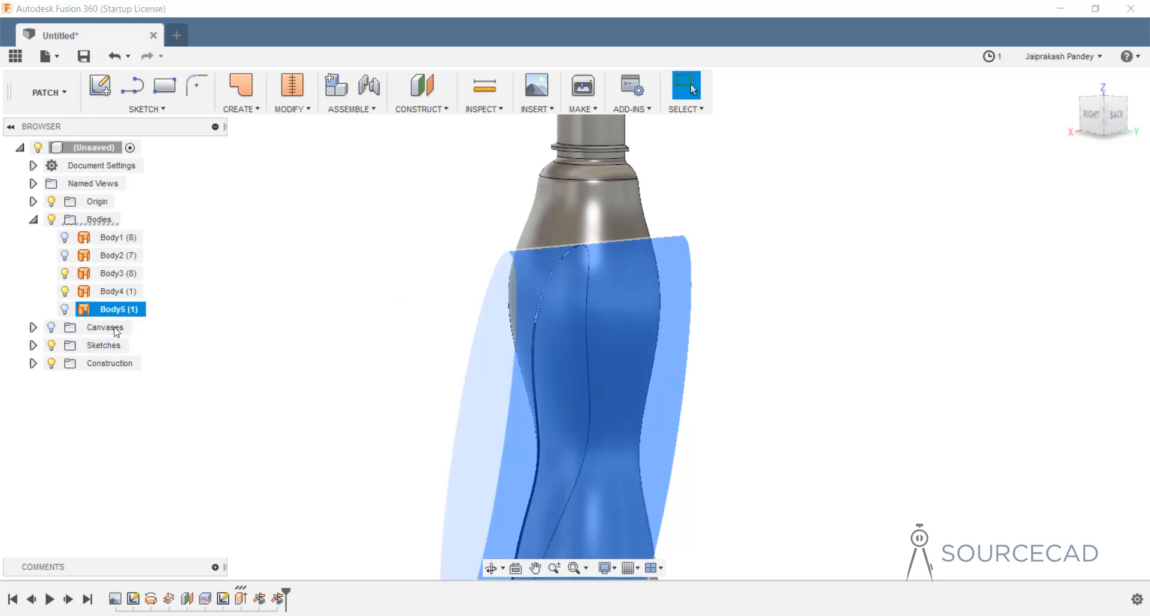
pyautogui.click(860, 283)
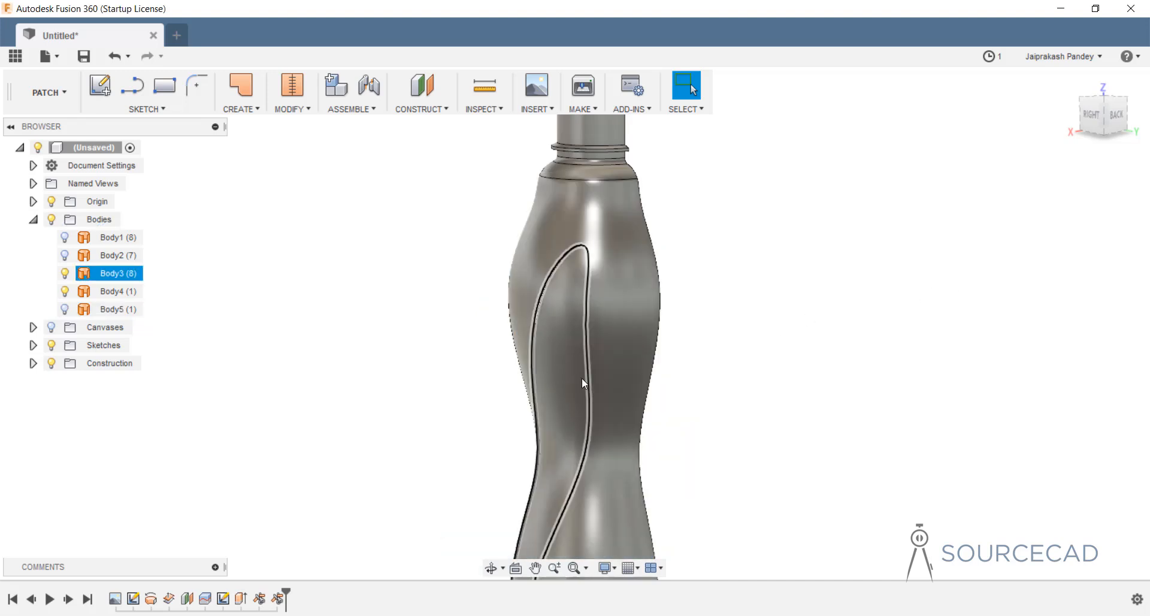
pyautogui.keyDown('shift'); pyautogui.moveTo(562, 371); pyautogui.dragTo(565, 308, button='middle'); pyautogui.keyUp('shift')
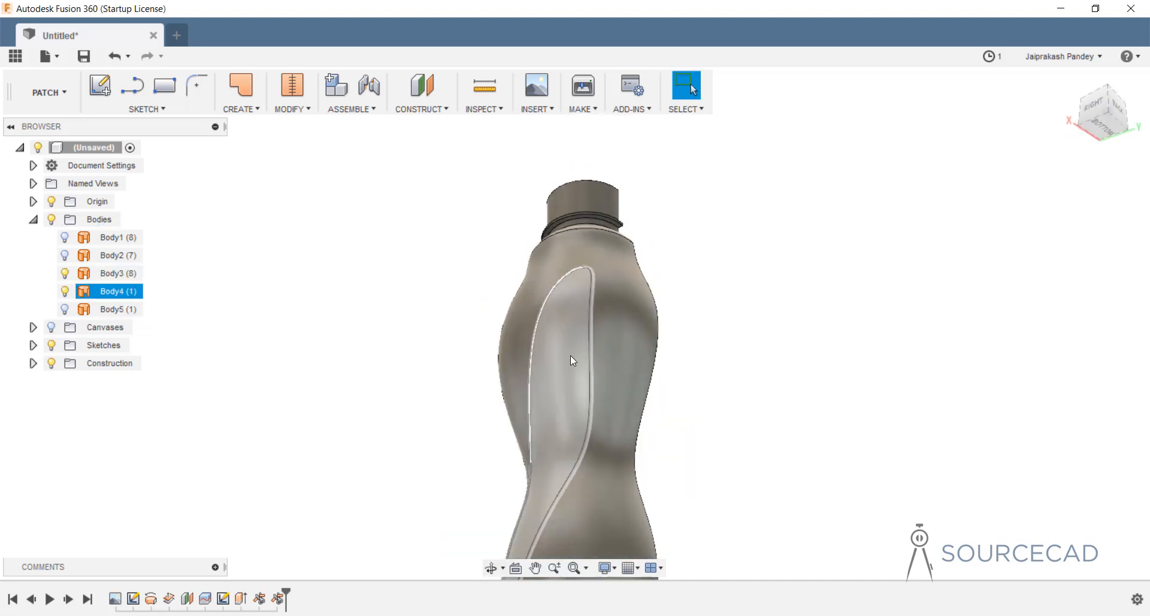
pyautogui.keyDown('shift'); pyautogui.moveTo(593, 358); pyautogui.dragTo(579, 319, button='middle'); pyautogui.keyUp('shift')
pyautogui.scroll(5, 547, 300)
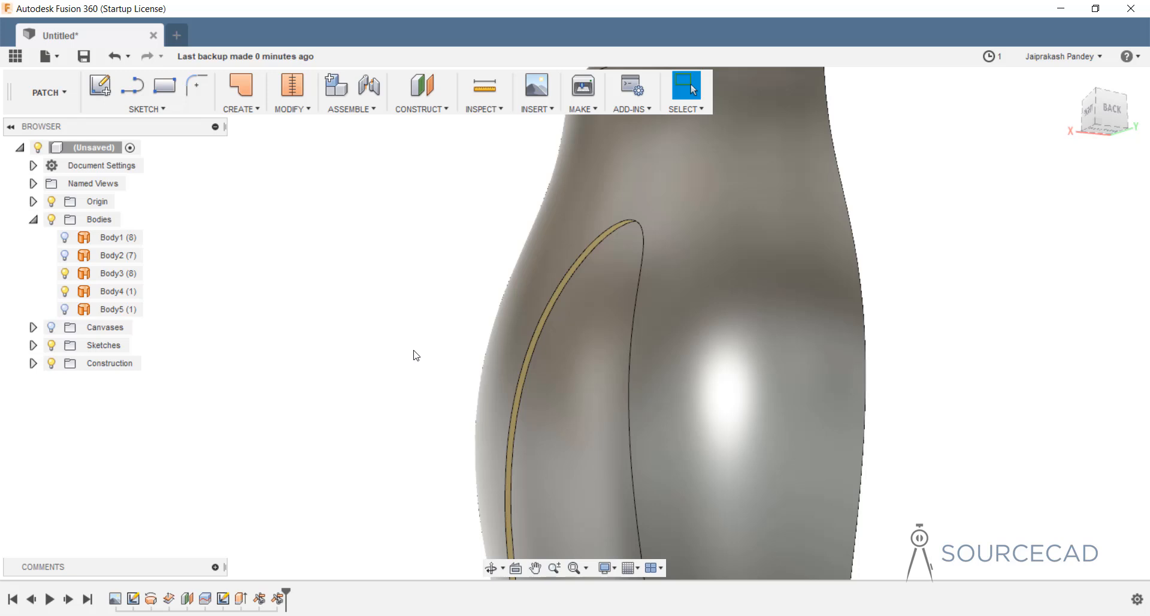
# Loft between the bottle's outer cut edge and the recessed panel edge, producing combined Body7.
pyautogui.click(238, 110)
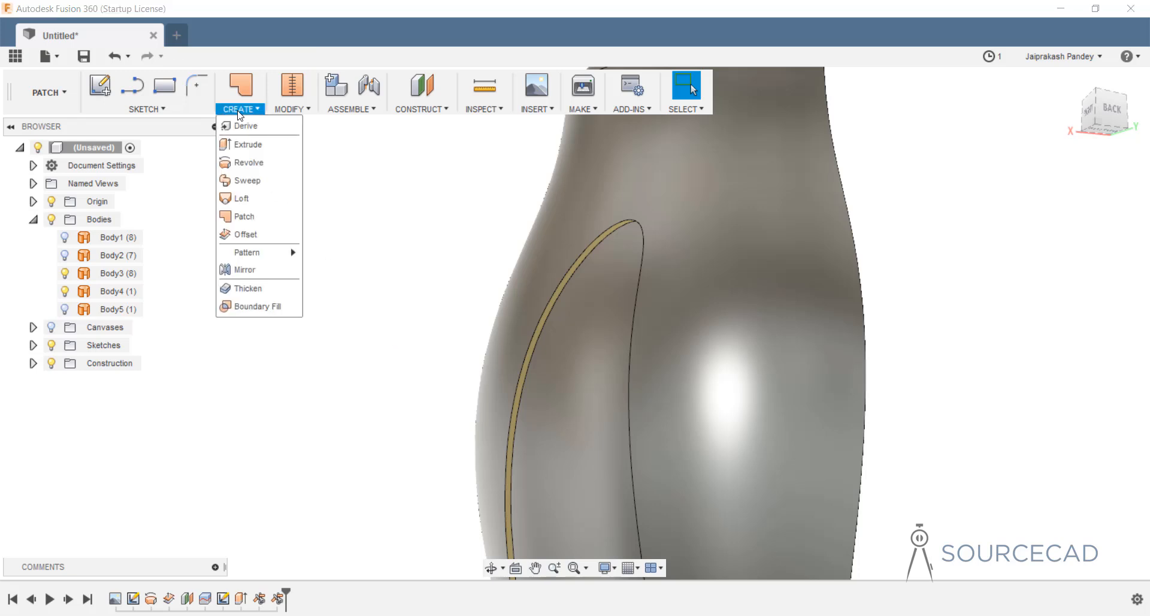
pyautogui.click(242, 199)
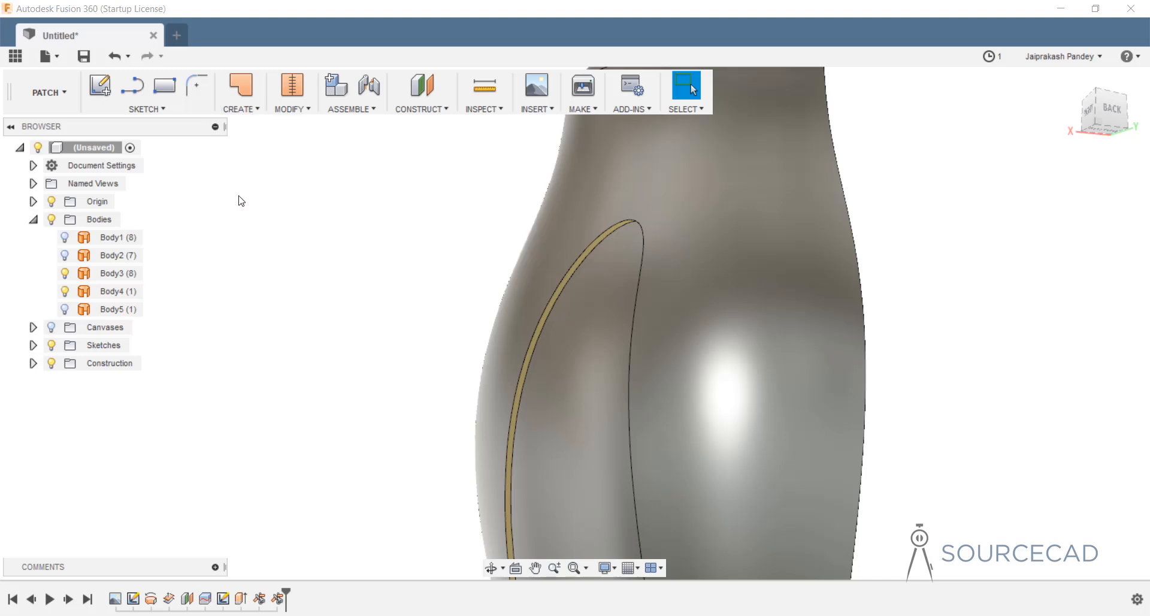
pyautogui.click(553, 302)
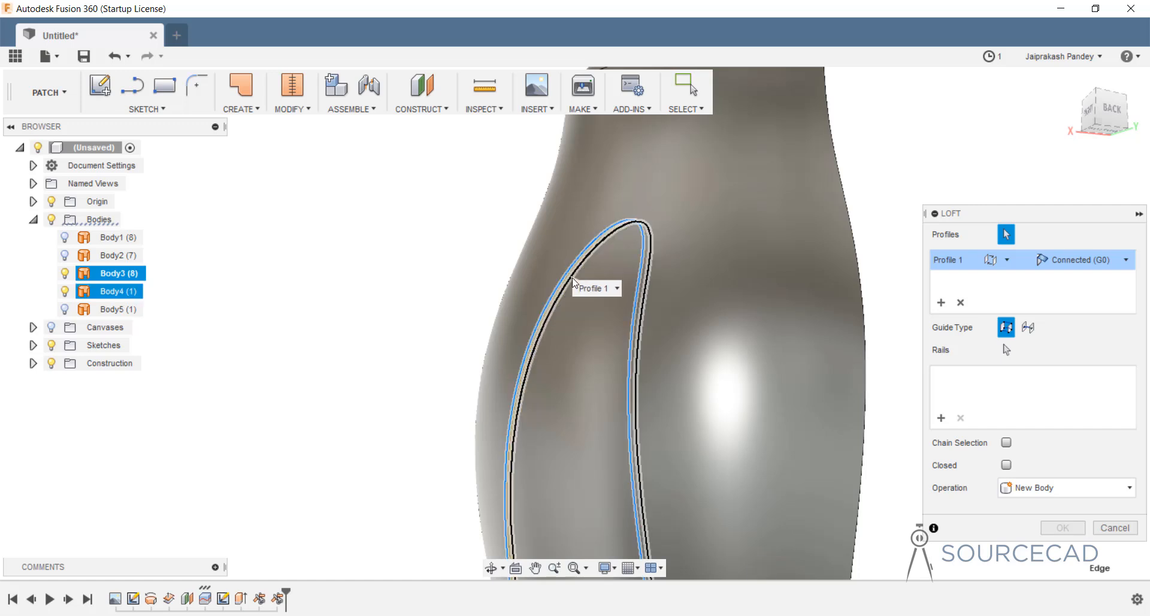
pyautogui.click(573, 282)
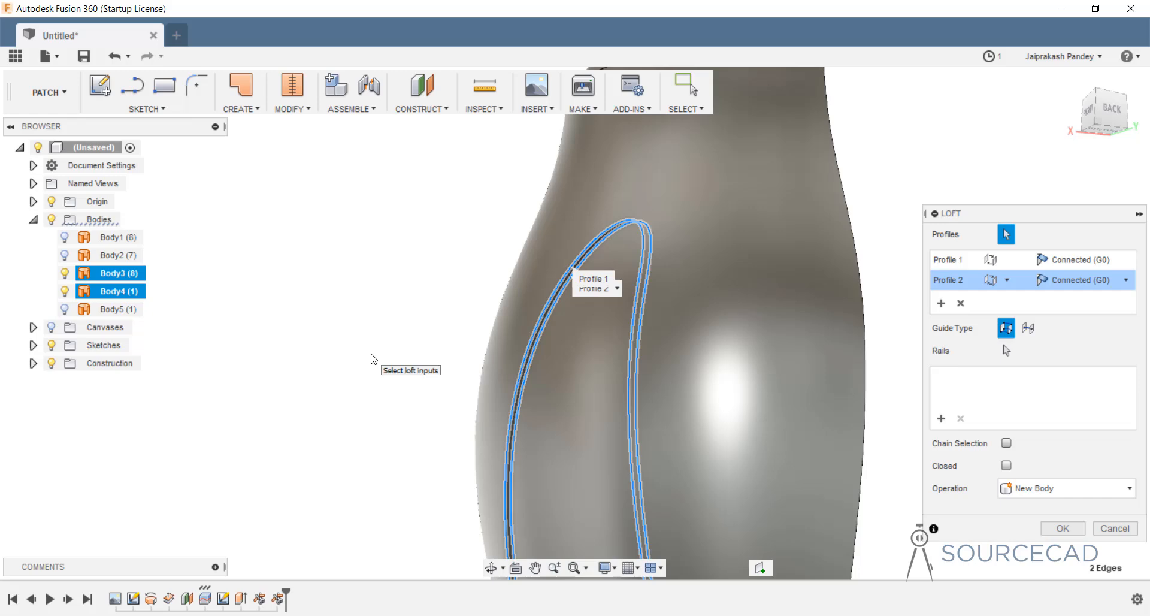
pyautogui.scroll(-5, 572, 390)
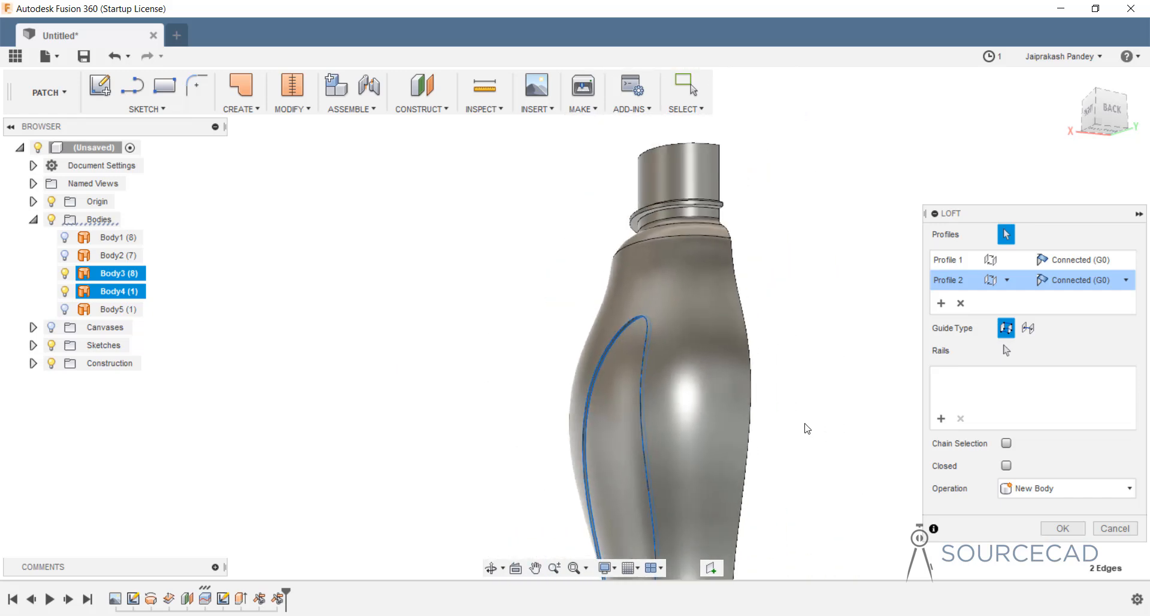
pyautogui.scroll(-2, 805, 424)
pyautogui.moveTo(789, 413); pyautogui.dragTo(696, 334, button='middle')
pyautogui.scroll(-2, 690, 393)
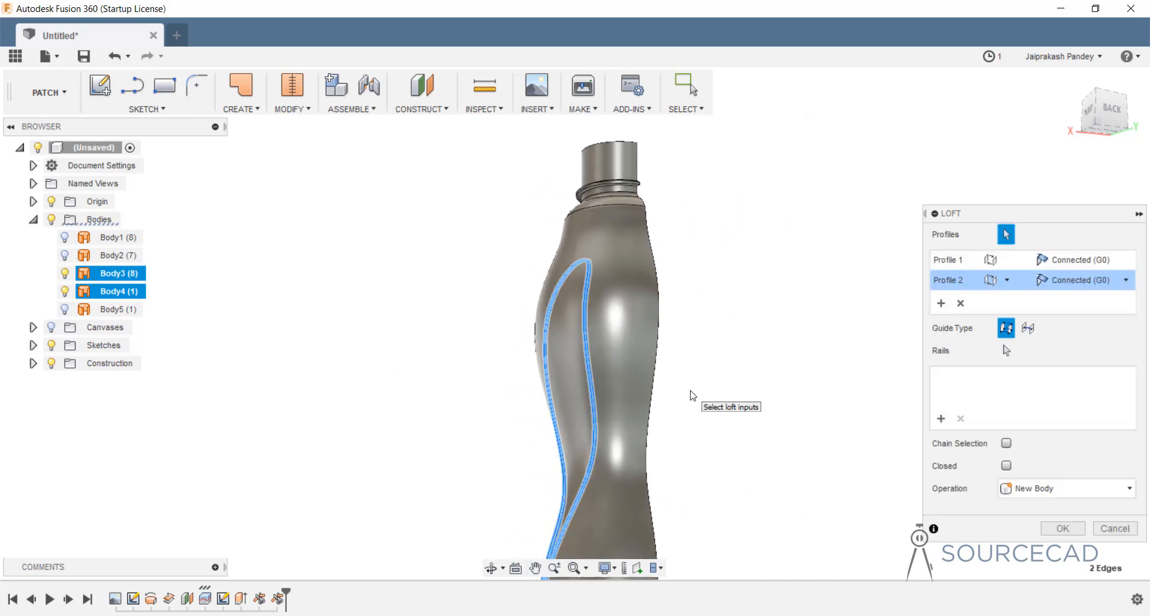
pyautogui.click(1063, 529)
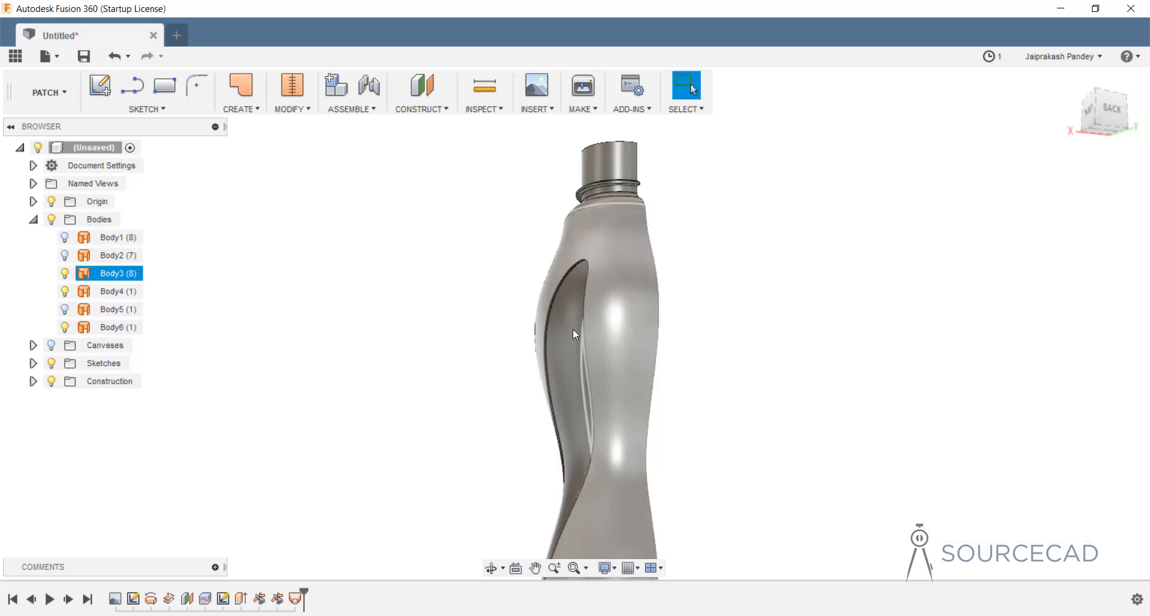
pyautogui.scroll(4, 551, 289)
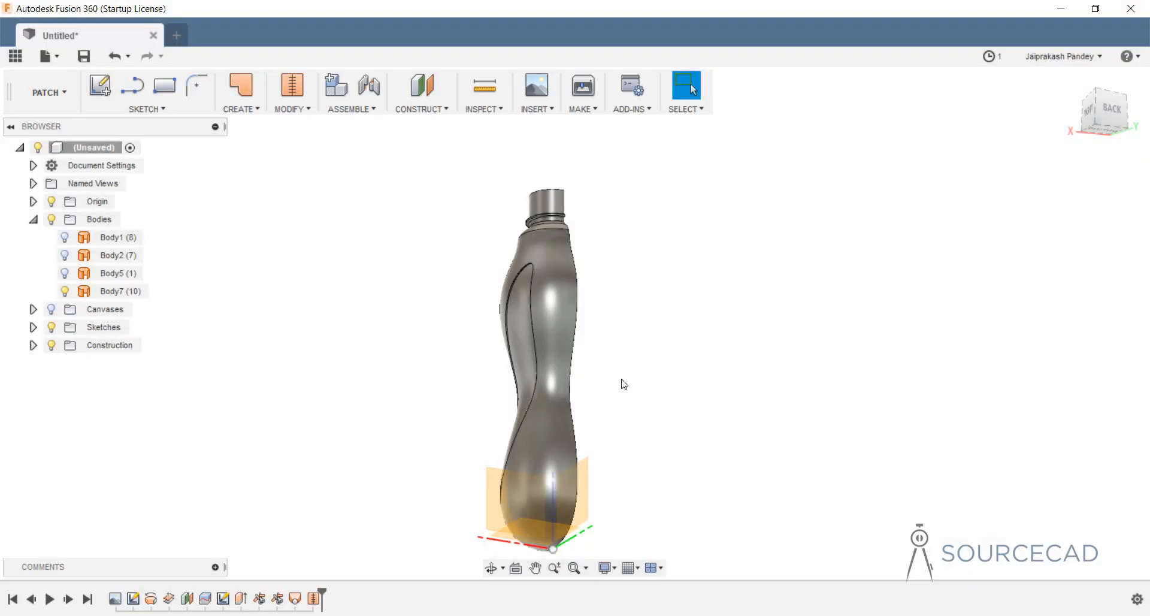
# View the bottle base, select Body7, and pick the XZ plane.
pyautogui.moveTo(611, 403); pyautogui.dragTo(630, 319, button='middle')
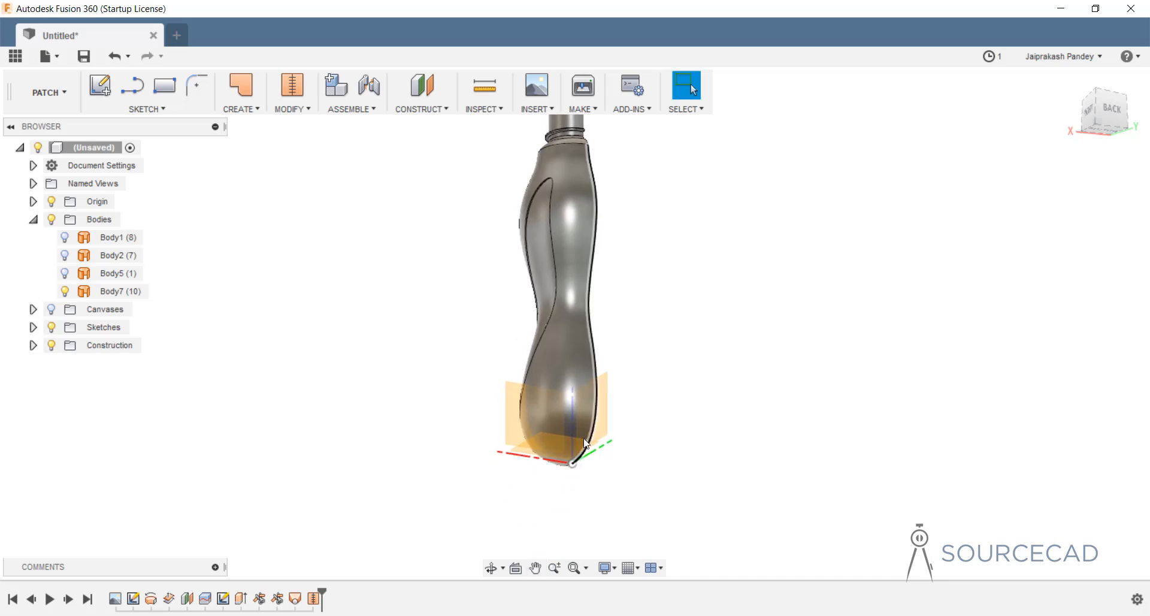
pyautogui.keyDown('shift'); pyautogui.moveTo(623, 370); pyautogui.dragTo(609, 403, button='middle'); pyautogui.keyUp('shift')
pyautogui.scroll(4, 559, 461)
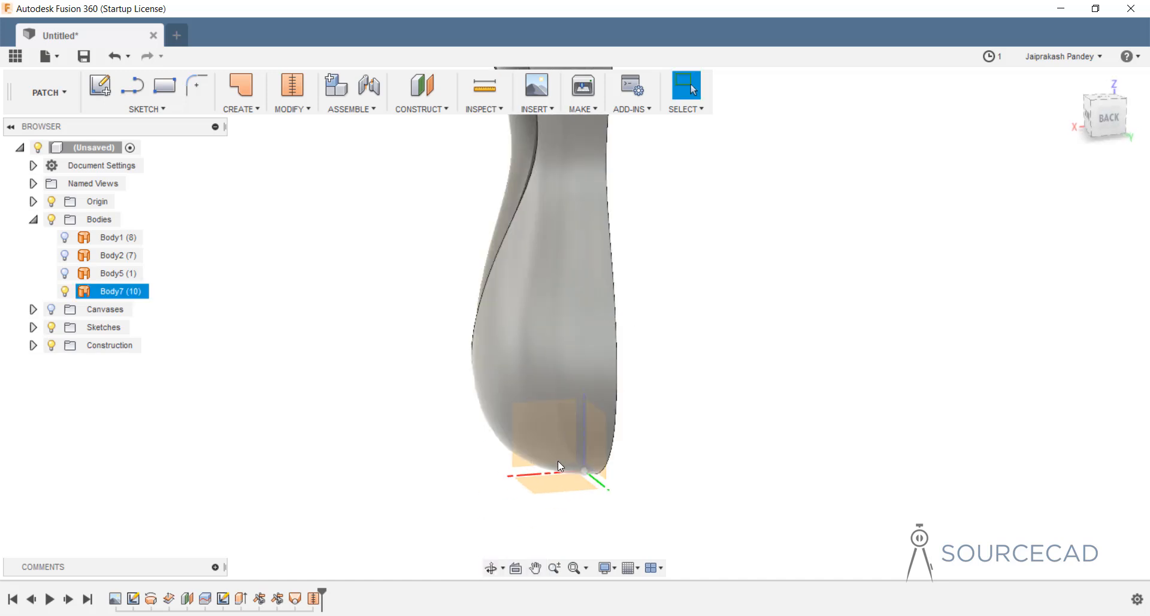
pyautogui.keyDown('shift'); pyautogui.moveTo(601, 441); pyautogui.dragTo(628, 432, button='middle'); pyautogui.keyUp('shift')
pyautogui.click(560, 442)
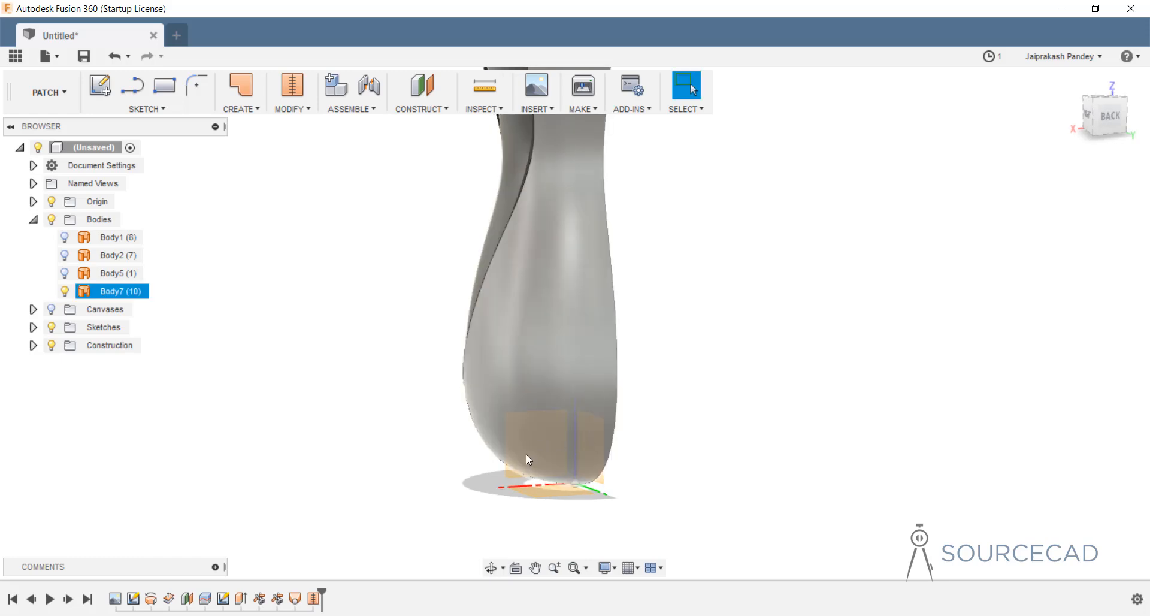
pyautogui.click(513, 475)
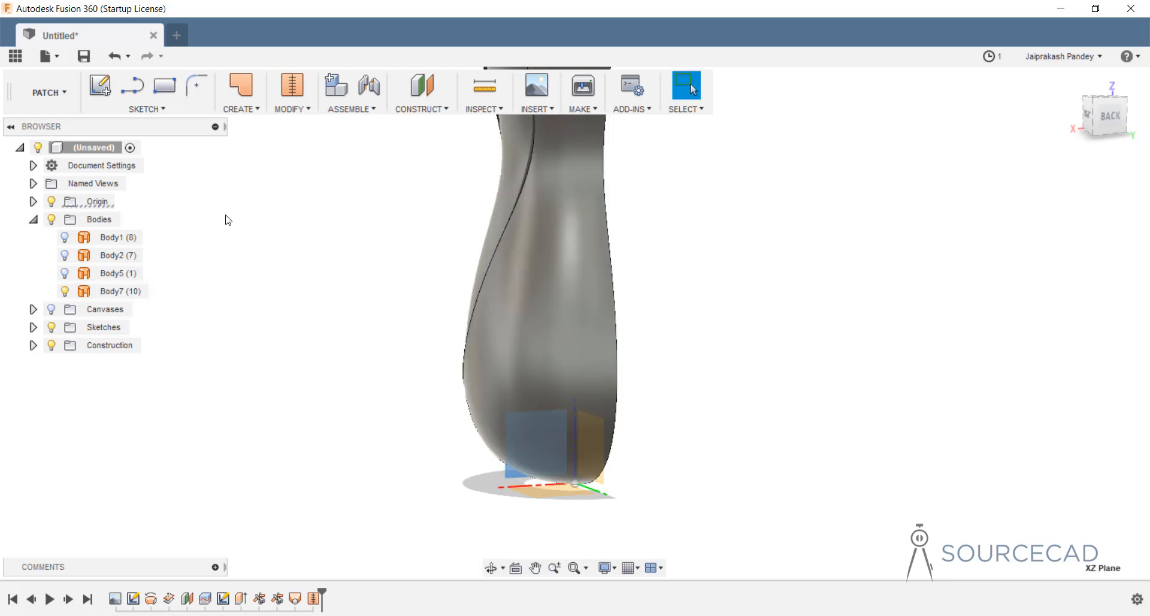
# Create a new sketch on the XZ plane at the bottle's base.
pyautogui.click(100, 85)
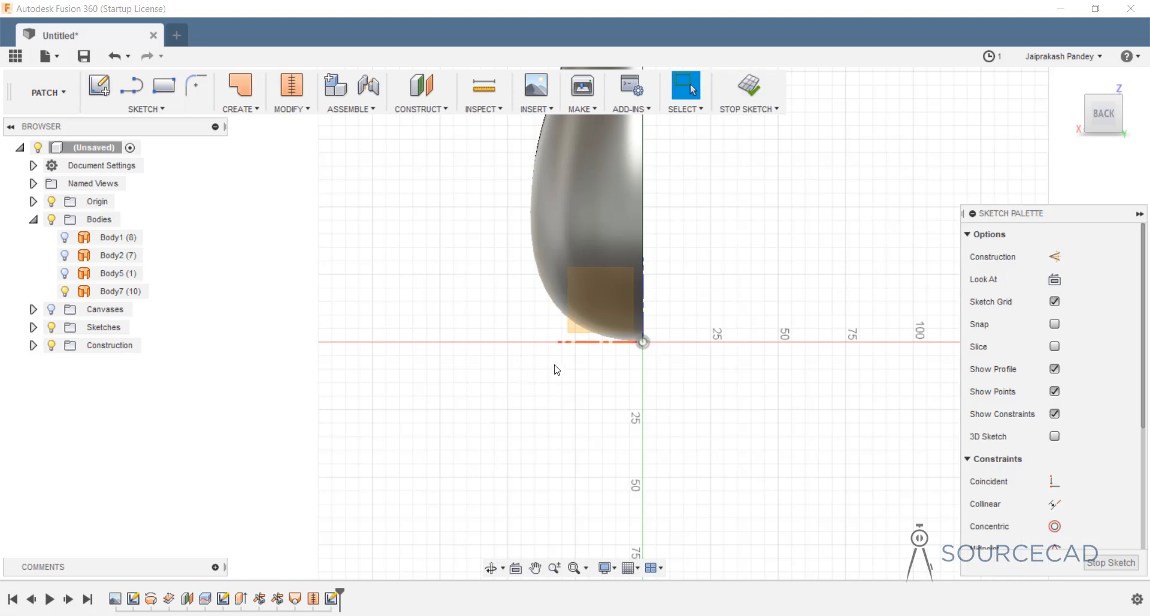
pyautogui.click(150, 109)
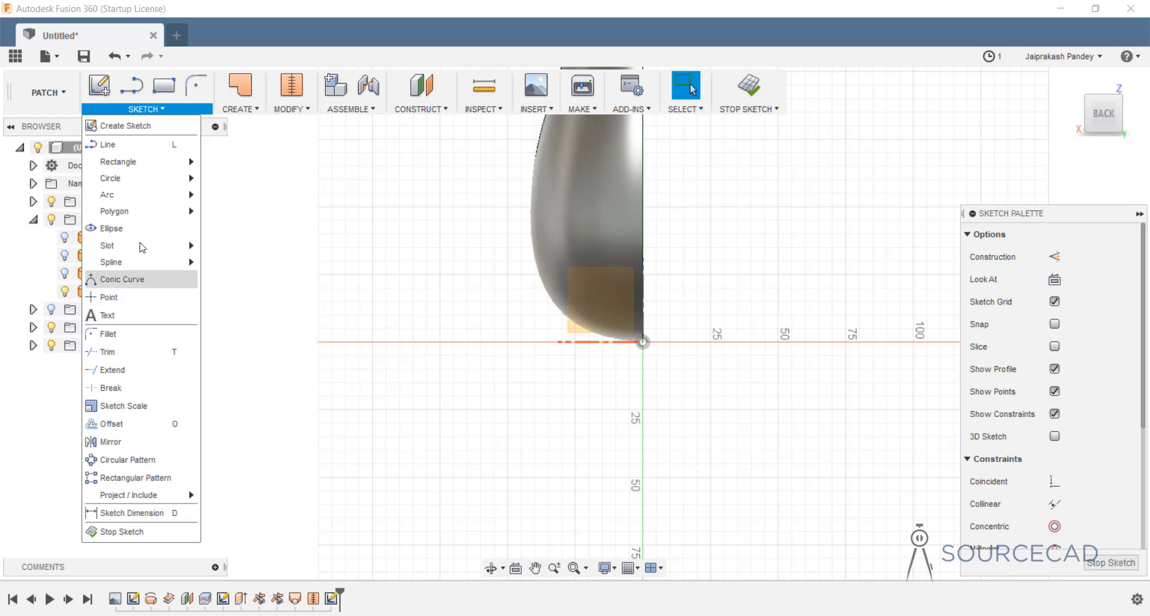
# Draw a three-point arc from the bottle's centre axis to the horizontal axis, then select its endpoint with the origin.
pyautogui.moveTo(144, 195)
pyautogui.click(230, 199)
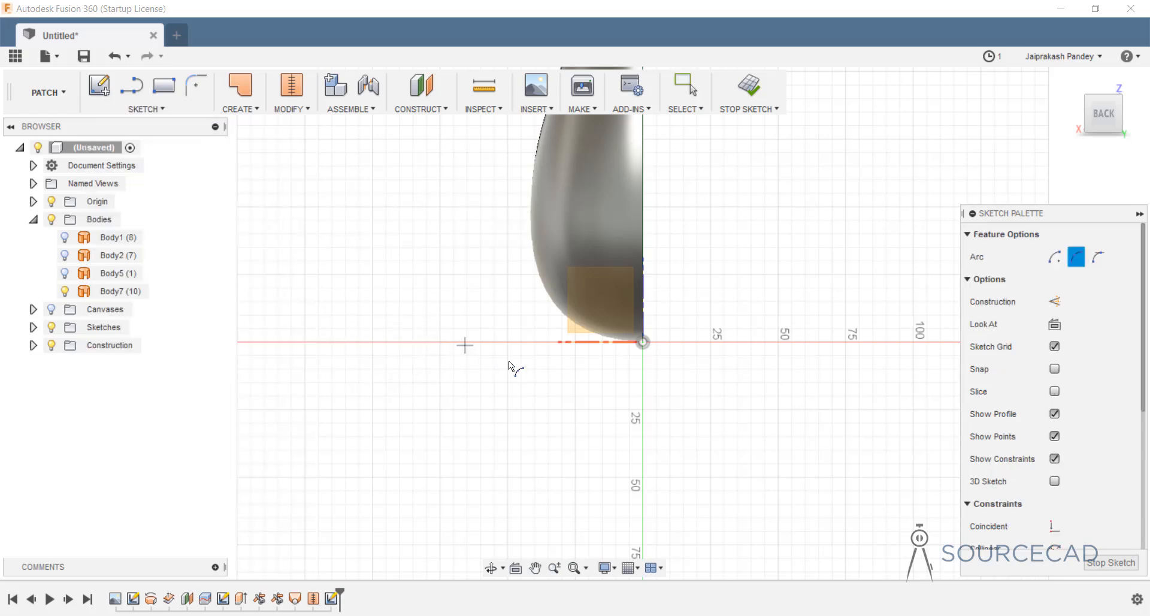
pyautogui.click(644, 302)
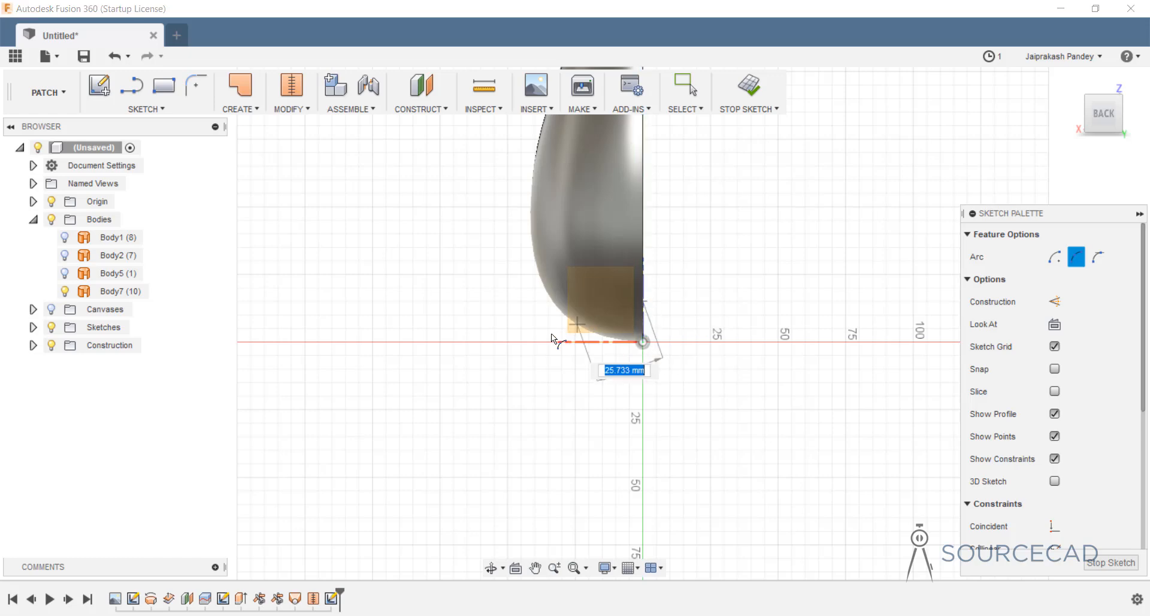
pyautogui.click(520, 343)
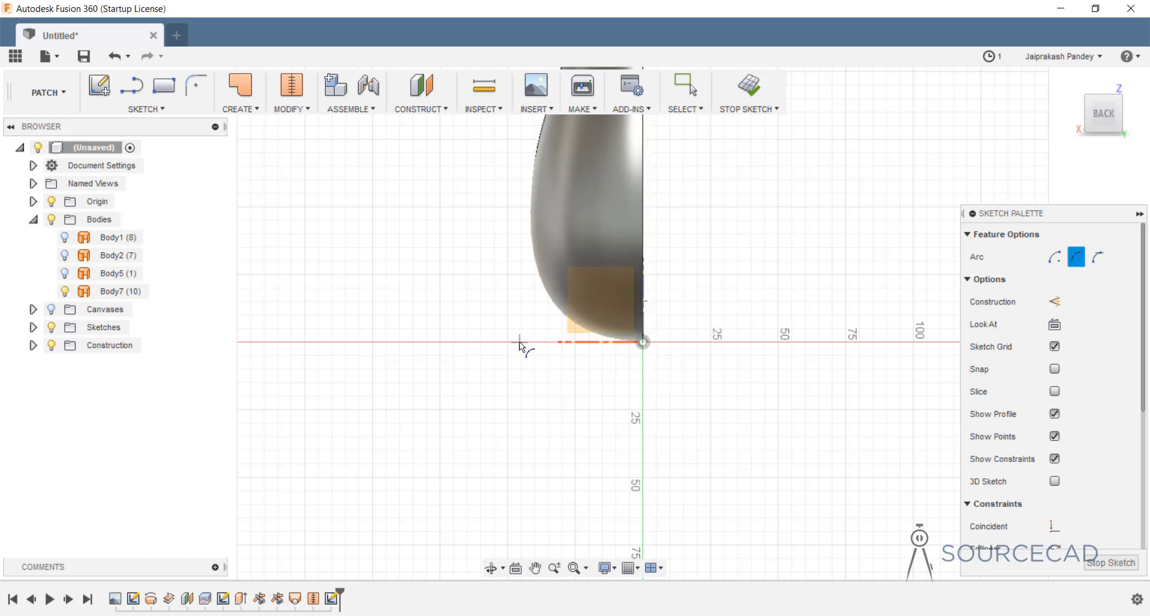
pyautogui.click(544, 315)
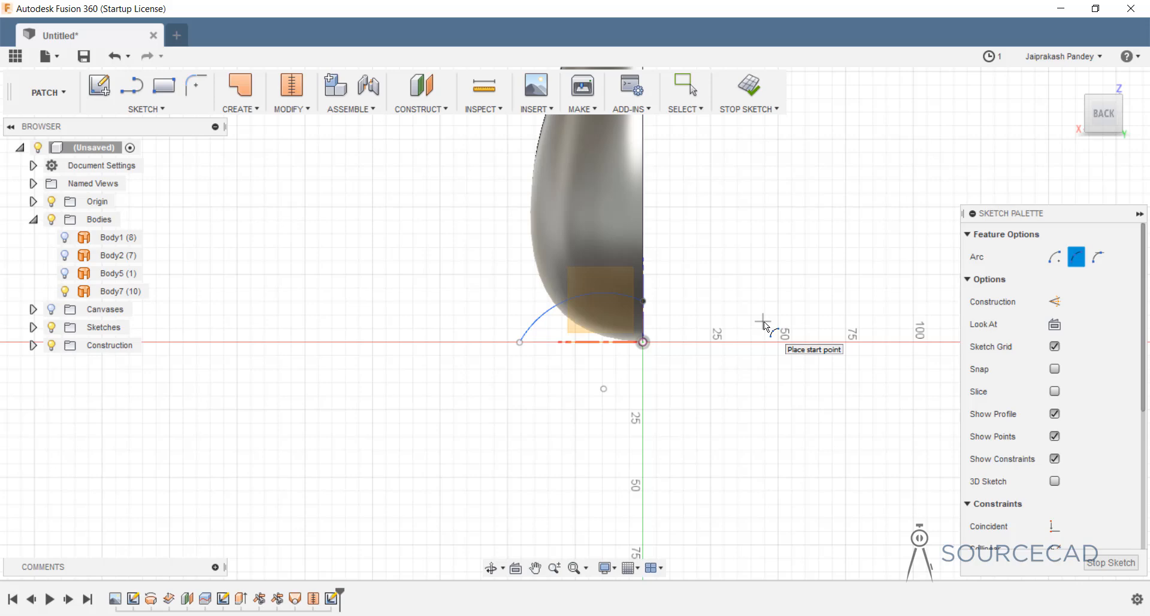
pyautogui.press('Escape')
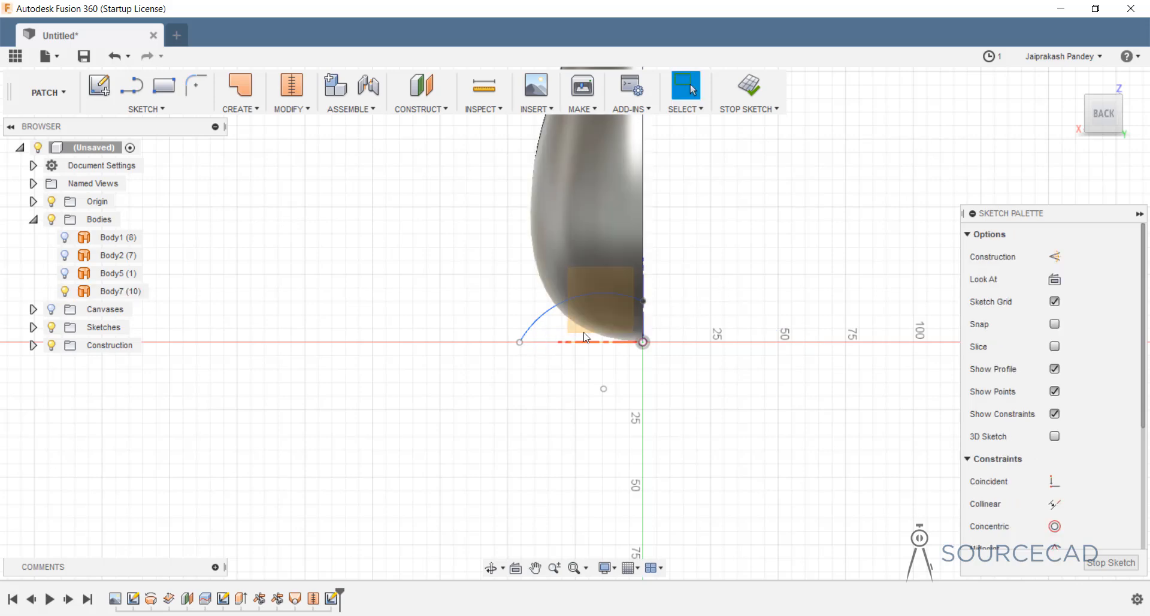
pyautogui.moveTo(647, 301); pyautogui.dragTo(646, 291)
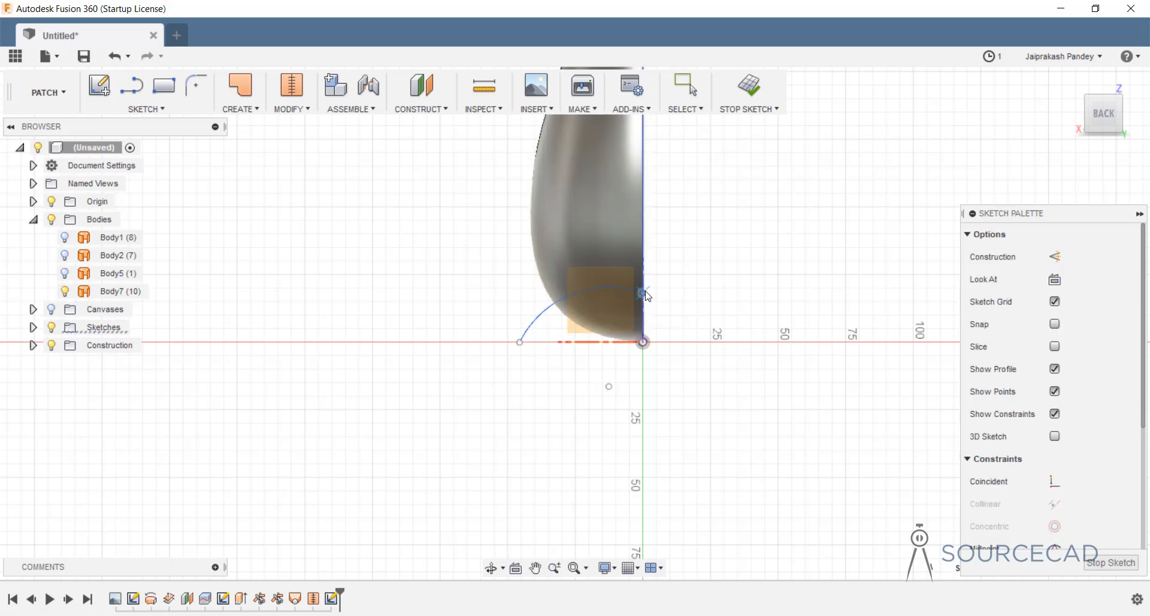
pyautogui.click(519, 343)
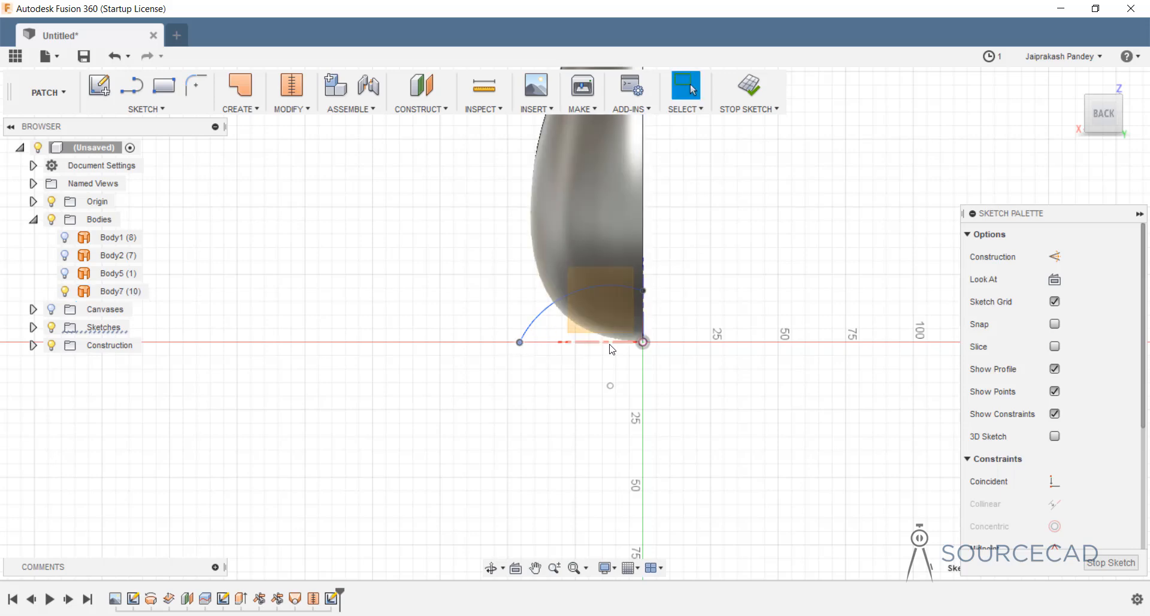
pyautogui.keyDown('shift'); pyautogui.click(643, 342); pyautogui.keyUp('shift')
# Make the arc's left endpoint horizontal with the origin and raise its upper end on the axis.
pyautogui.scroll(-3, 1057, 515)
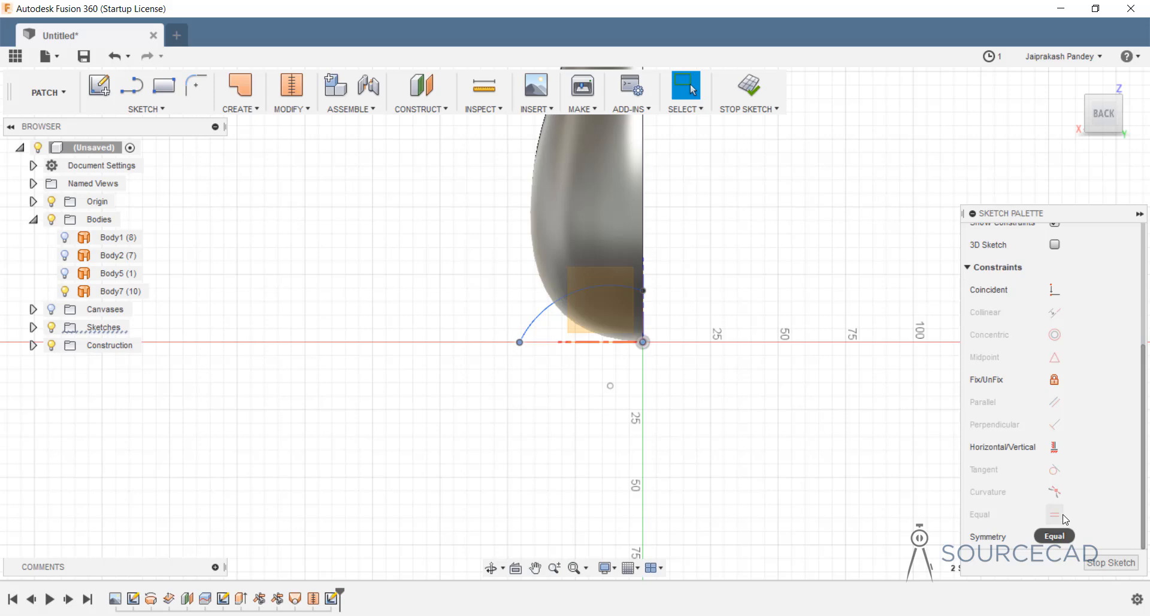
pyautogui.click(1060, 453)
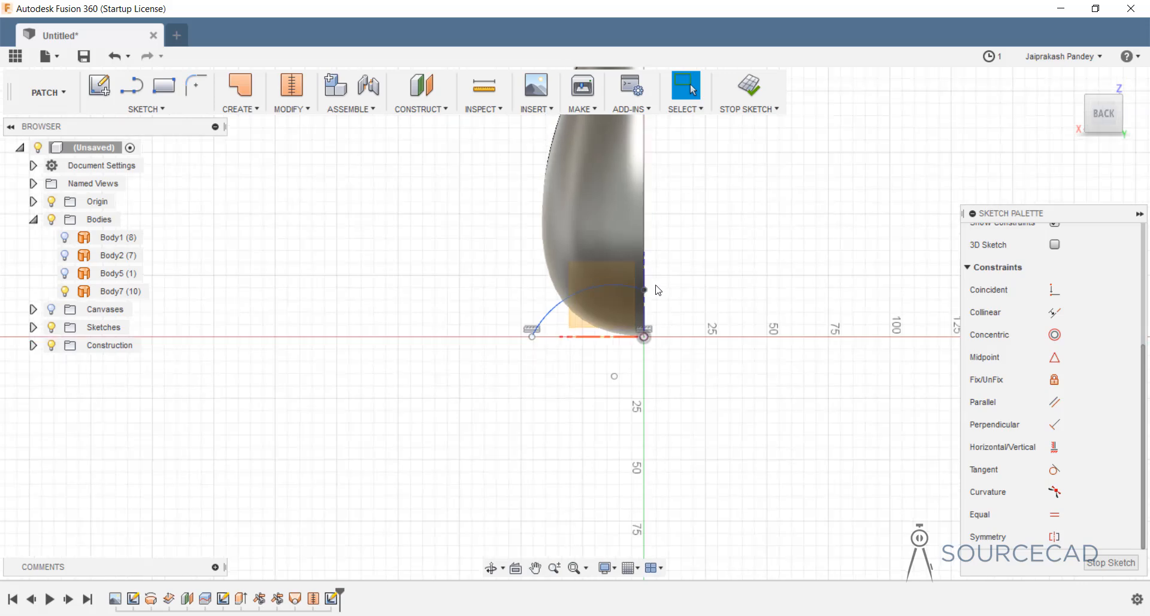
pyautogui.scroll(3, 659, 289)
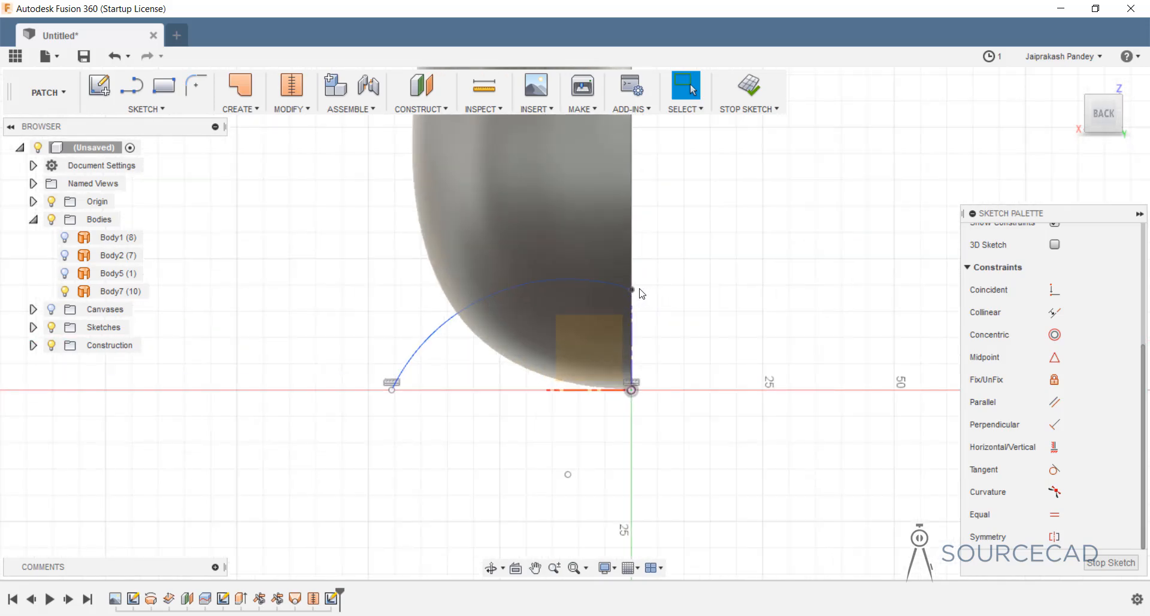
pyautogui.moveTo(640, 289); pyautogui.dragTo(638, 271)
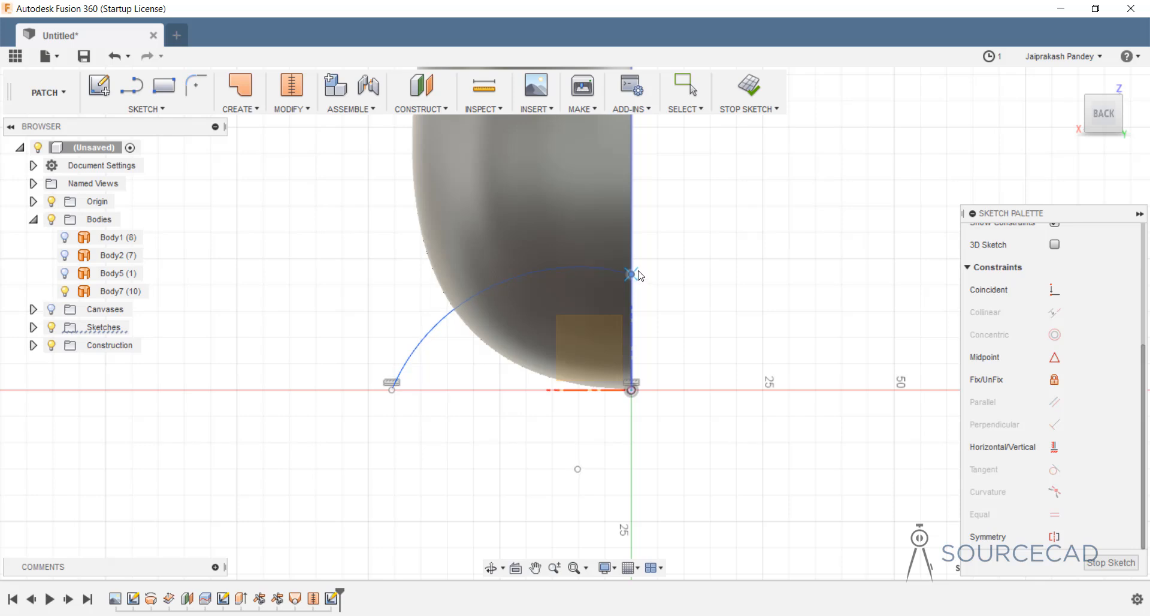
pyautogui.press('Escape')
# Align the arc centre vertically with the origin, extend its lower end outward, and finish the sketch.
pyautogui.moveTo(392, 389); pyautogui.dragTo(430, 416)
pyautogui.moveTo(631, 269)
pyautogui.mouseDown()
pyautogui.moveTo(645, 238)
pyautogui.moveTo(624, 307)
pyautogui.moveTo(627, 279)
pyautogui.mouseUp()
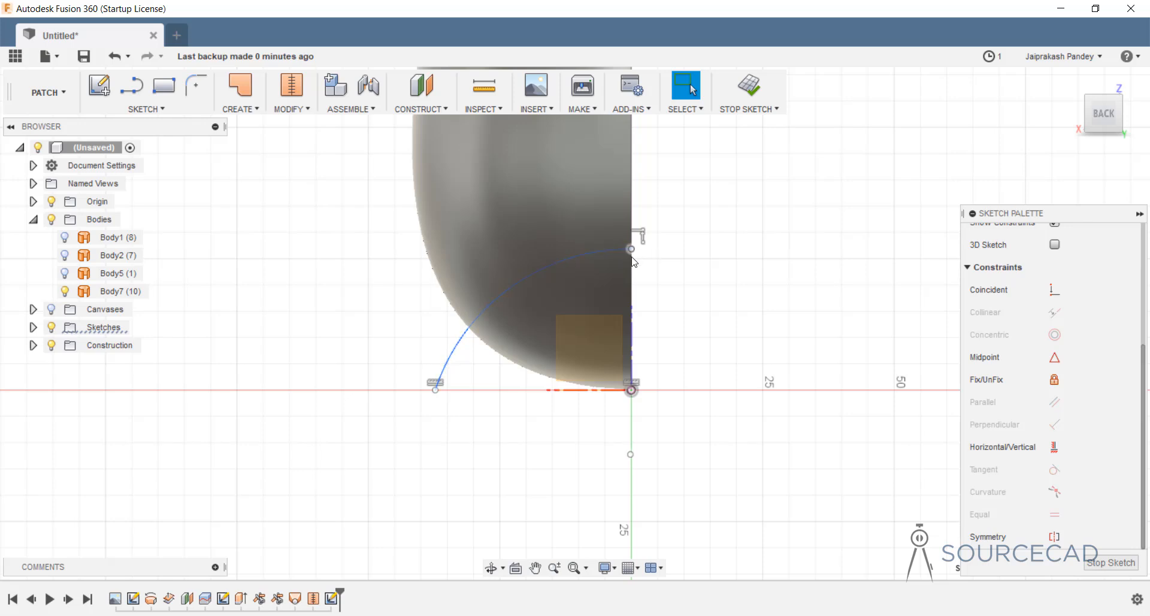
pyautogui.moveTo(633, 250)
pyautogui.mouseDown()
pyautogui.moveTo(621, 286)
pyautogui.moveTo(628, 270)
pyautogui.mouseUp()
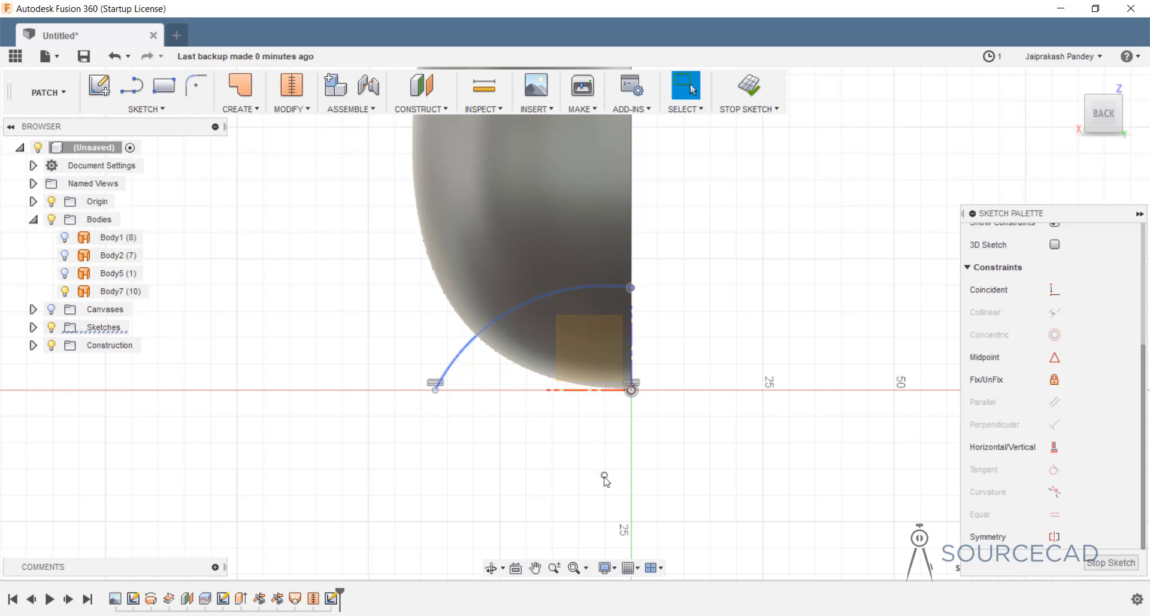
pyautogui.keyDown('ctrl'); pyautogui.click(631, 390); pyautogui.keyUp('ctrl')
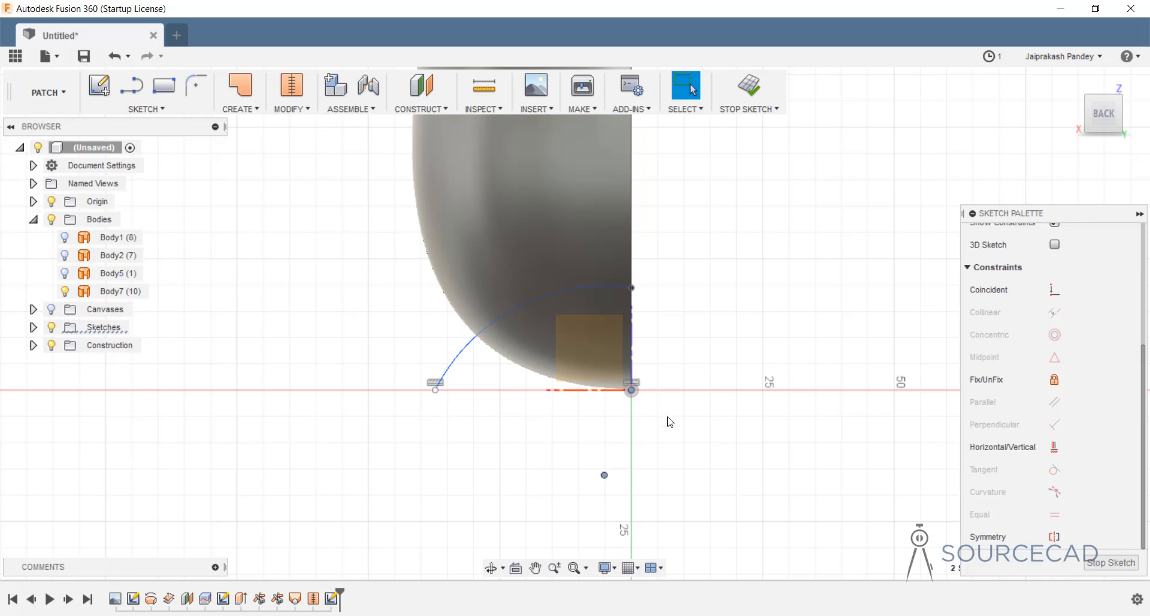
pyautogui.click(1054, 446)
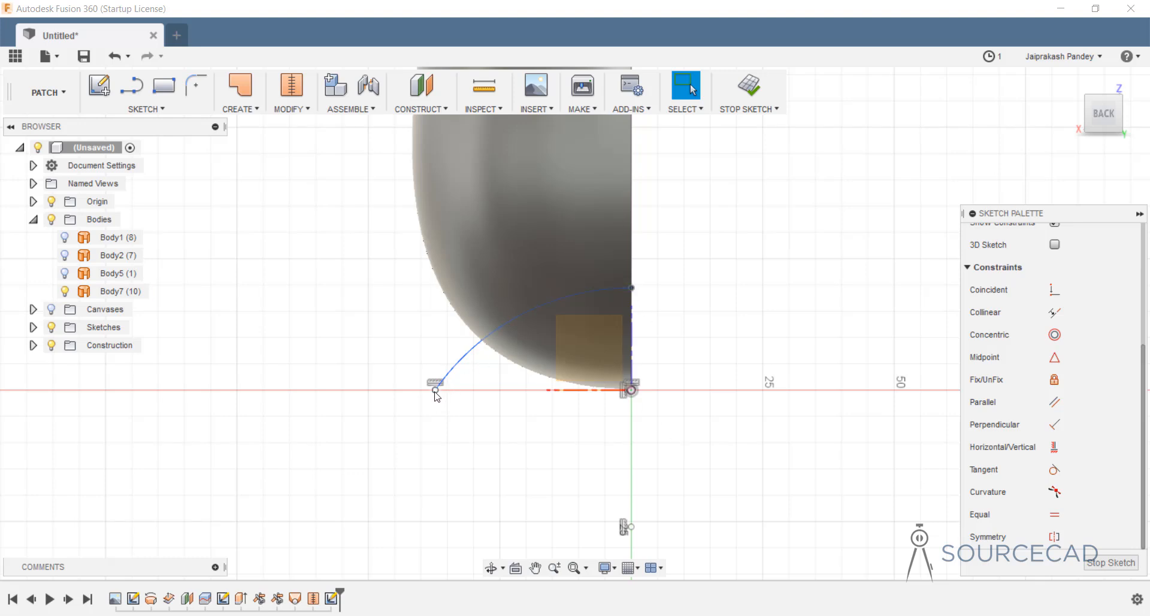
pyautogui.moveTo(436, 390); pyautogui.dragTo(395, 392)
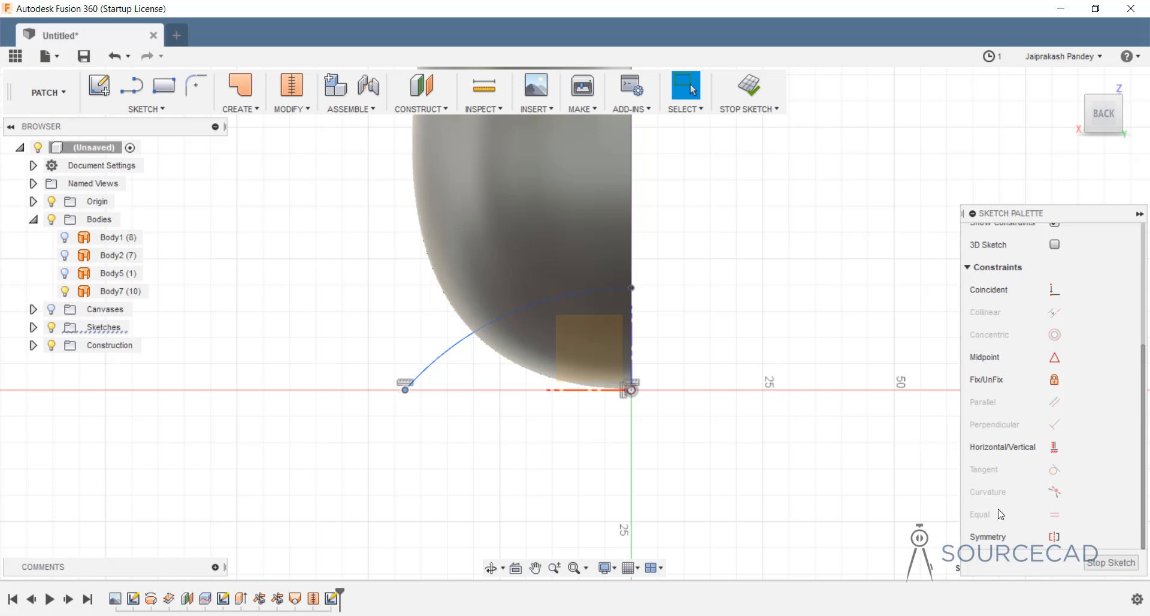
pyautogui.click(748, 85)
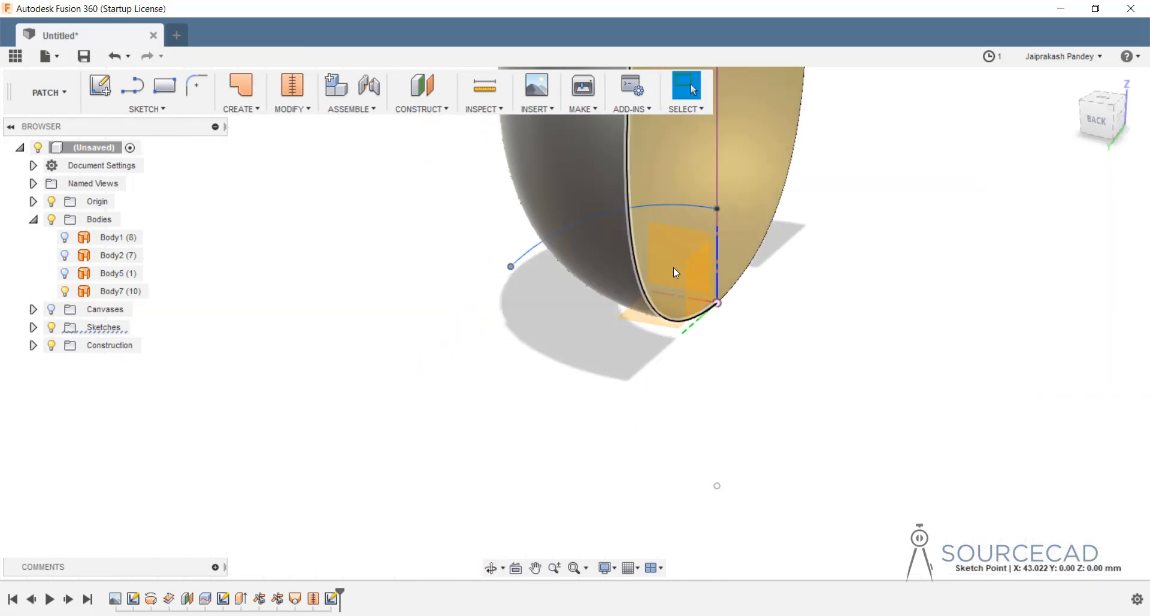
# Revolve the base arc 360° about the vertical sketch line into dished surface Body8.
pyautogui.click(240, 107)
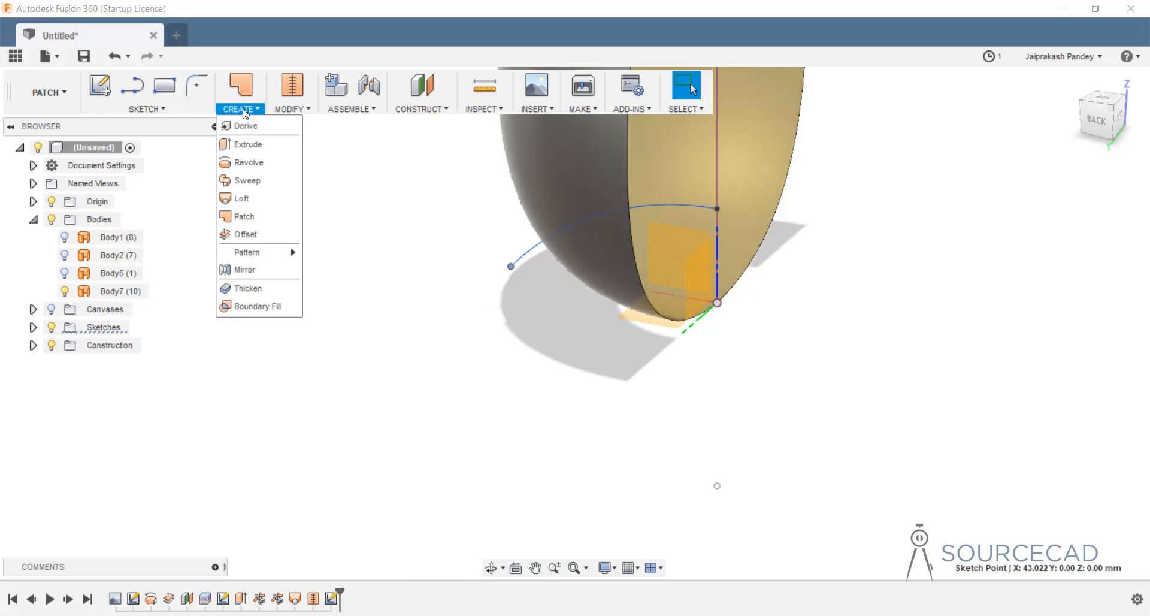
pyautogui.click(245, 162)
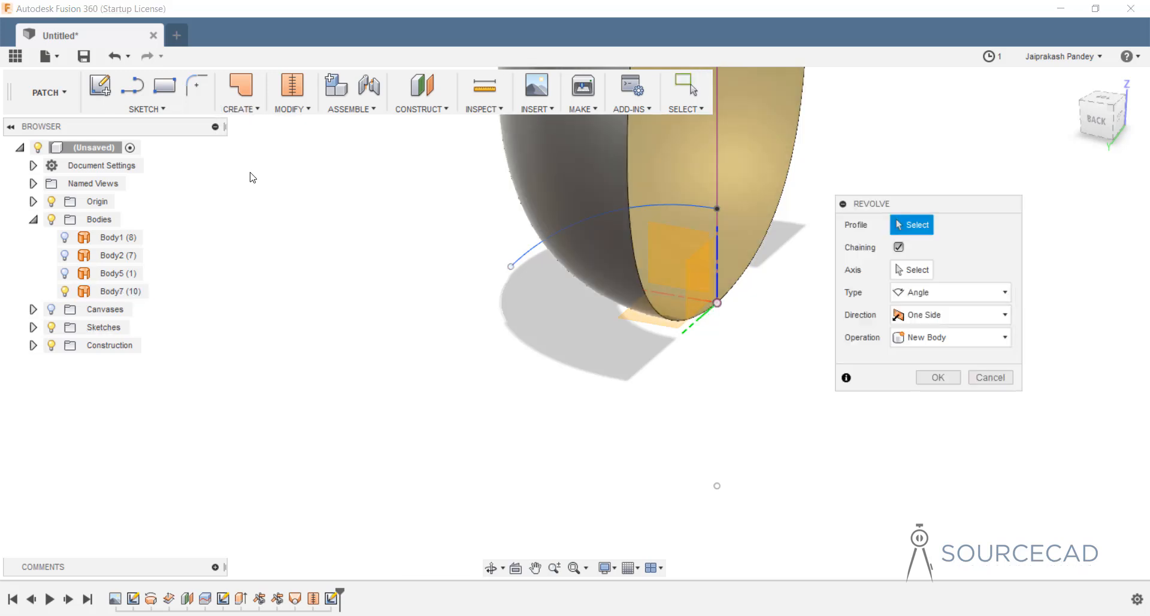
pyautogui.click(527, 256)
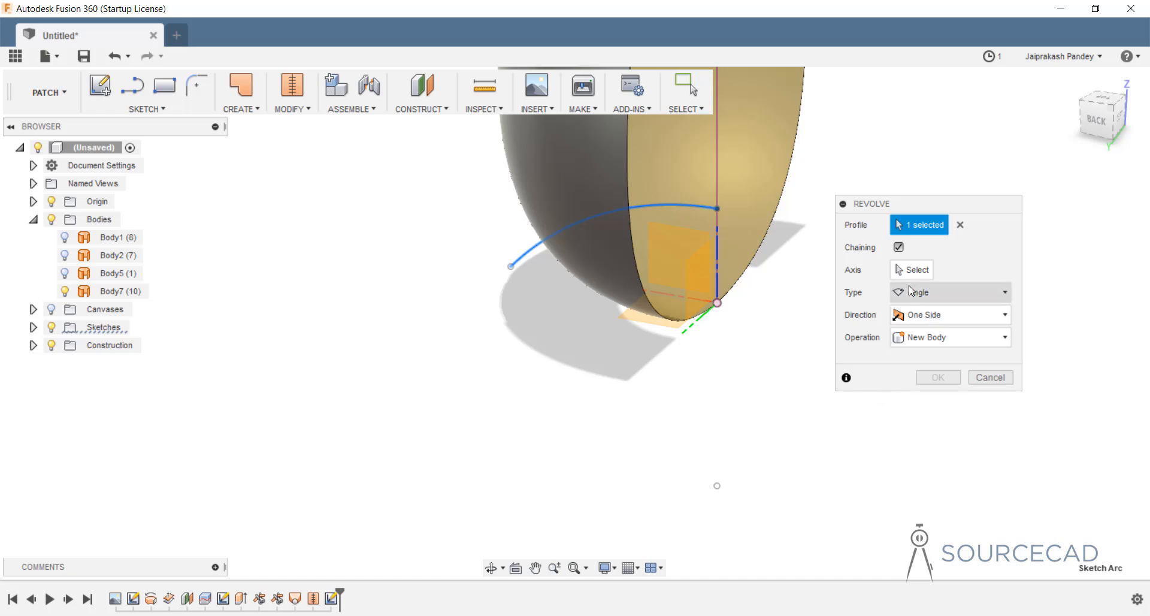
pyautogui.click(912, 269)
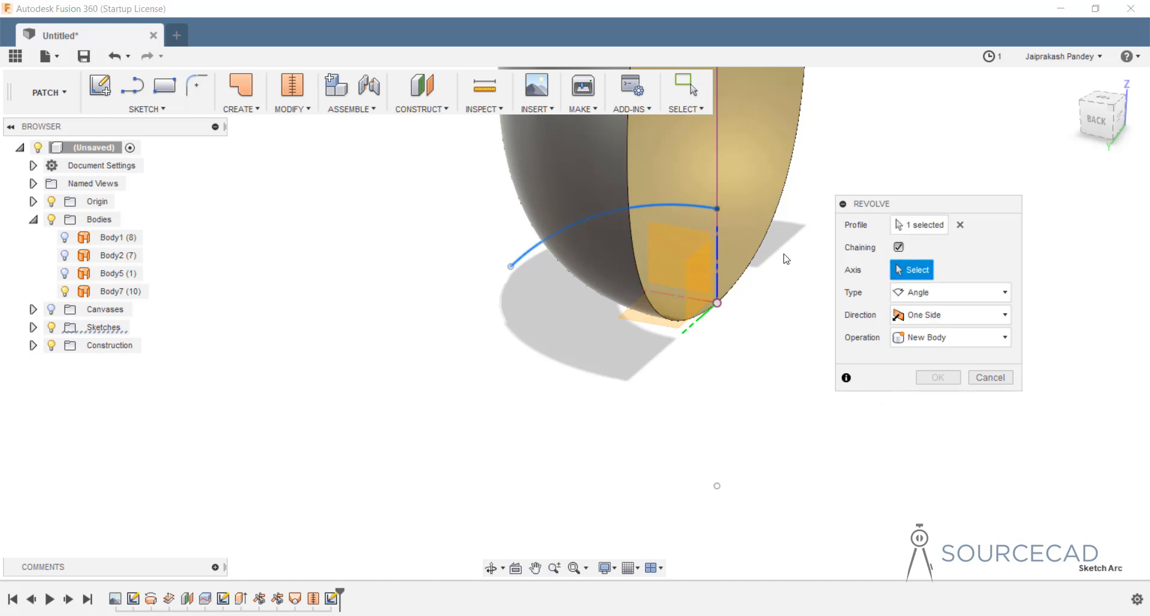
pyautogui.click(716, 178)
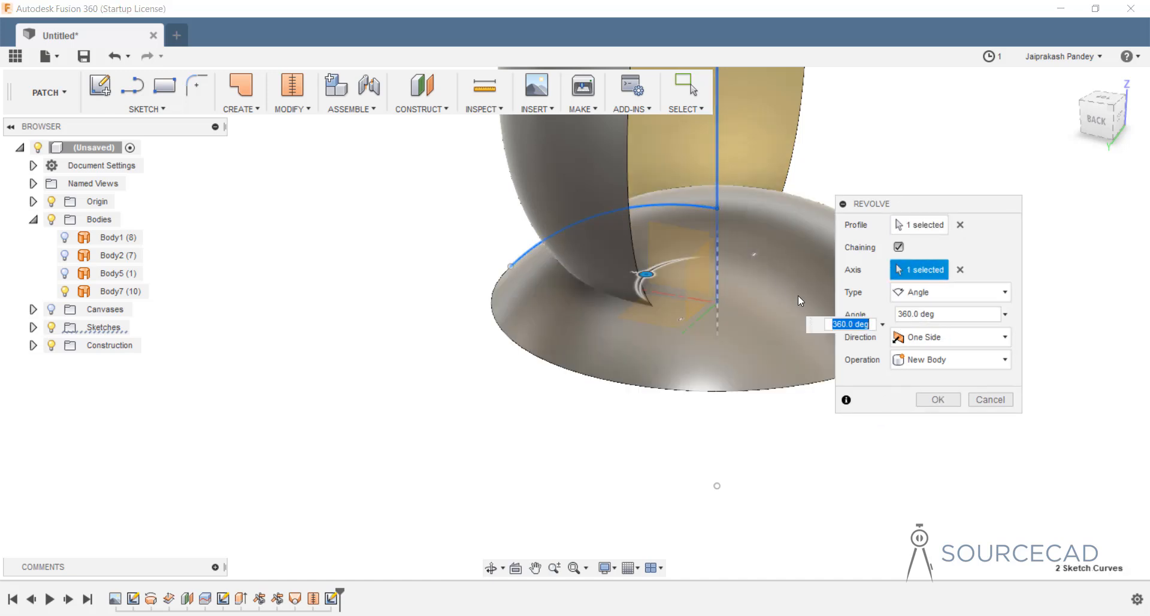
pyautogui.click(939, 400)
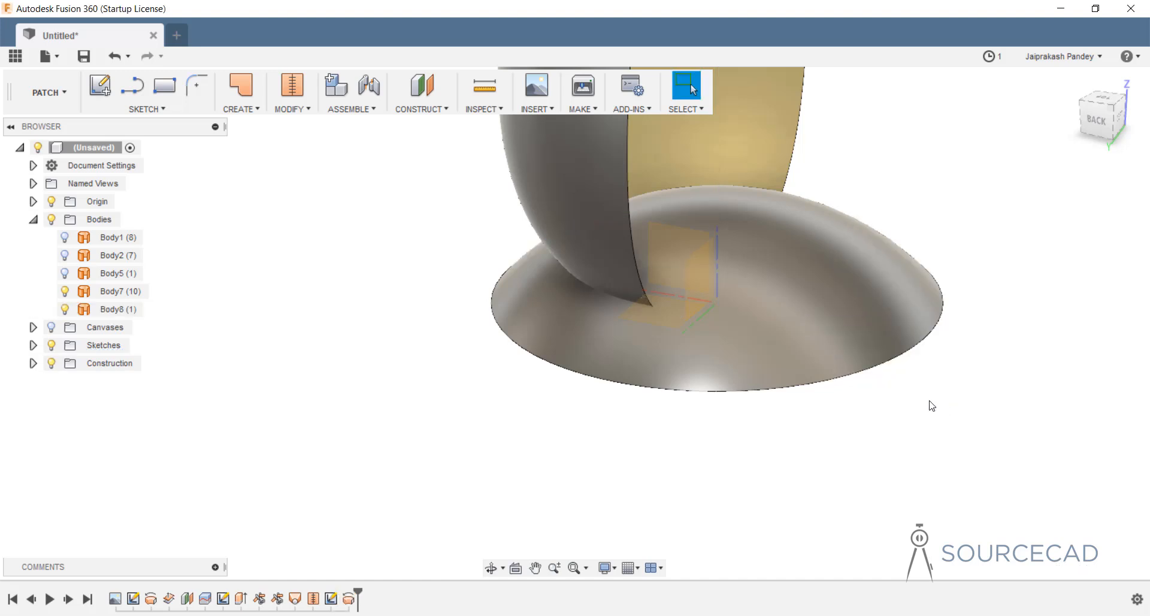
pyautogui.click(533, 334)
pyautogui.keyDown('shift'); pyautogui.moveTo(534, 334); pyautogui.dragTo(609, 324, button='middle'); pyautogui.keyUp('shift')
# Trim the Body7 bottle surface with the dished Body8, removing the inner region below the dome.
pyautogui.click(609, 325)
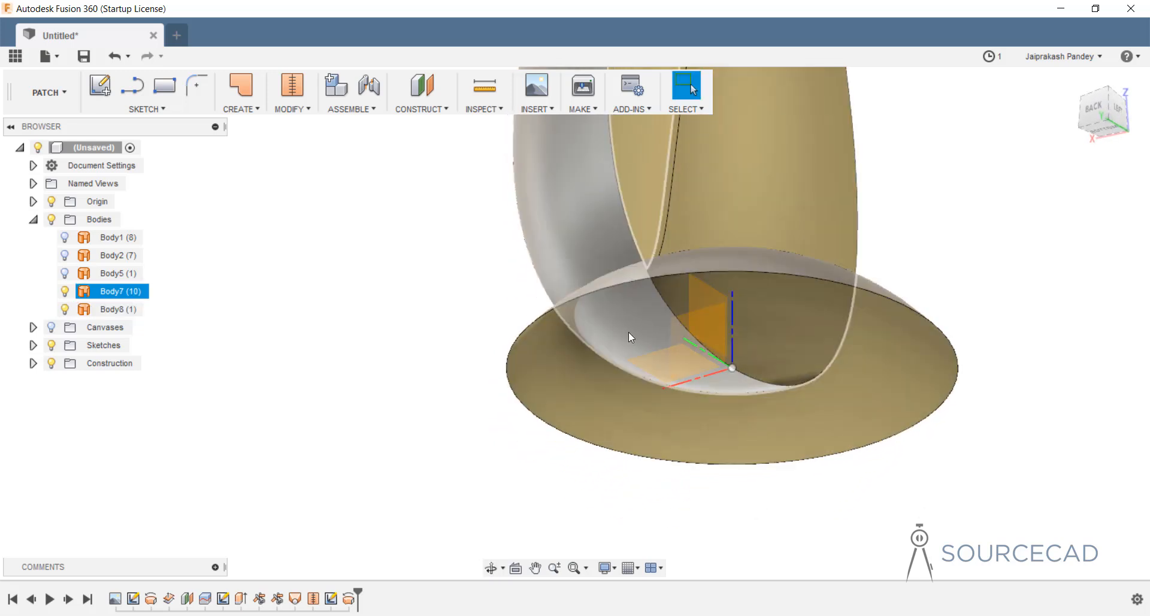
pyautogui.press('Escape')
pyautogui.click(292, 108)
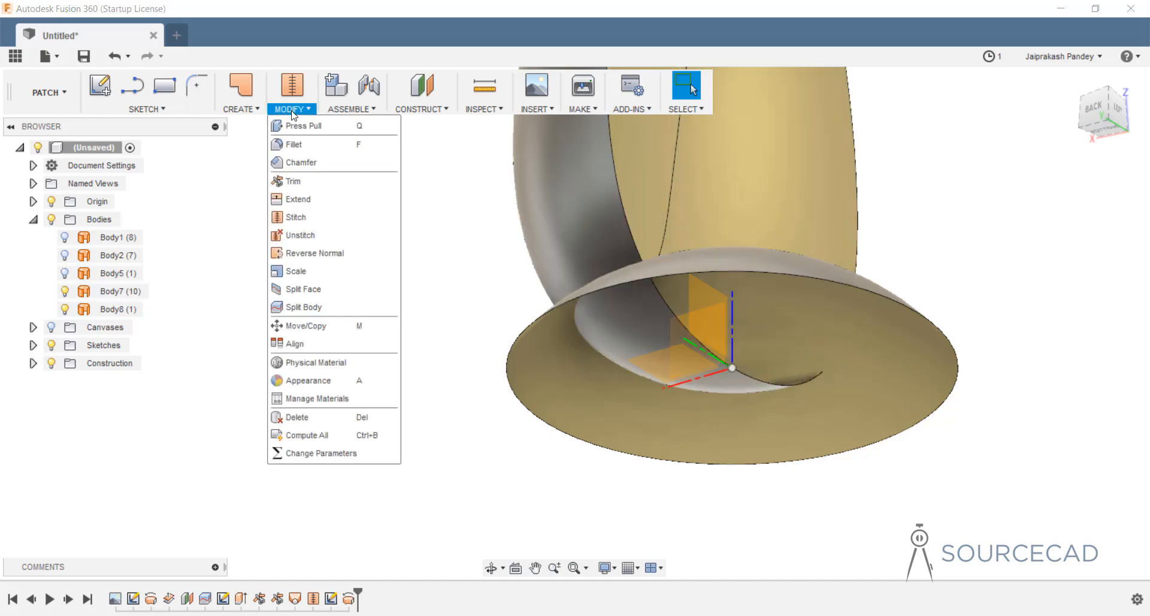
pyautogui.click(295, 181)
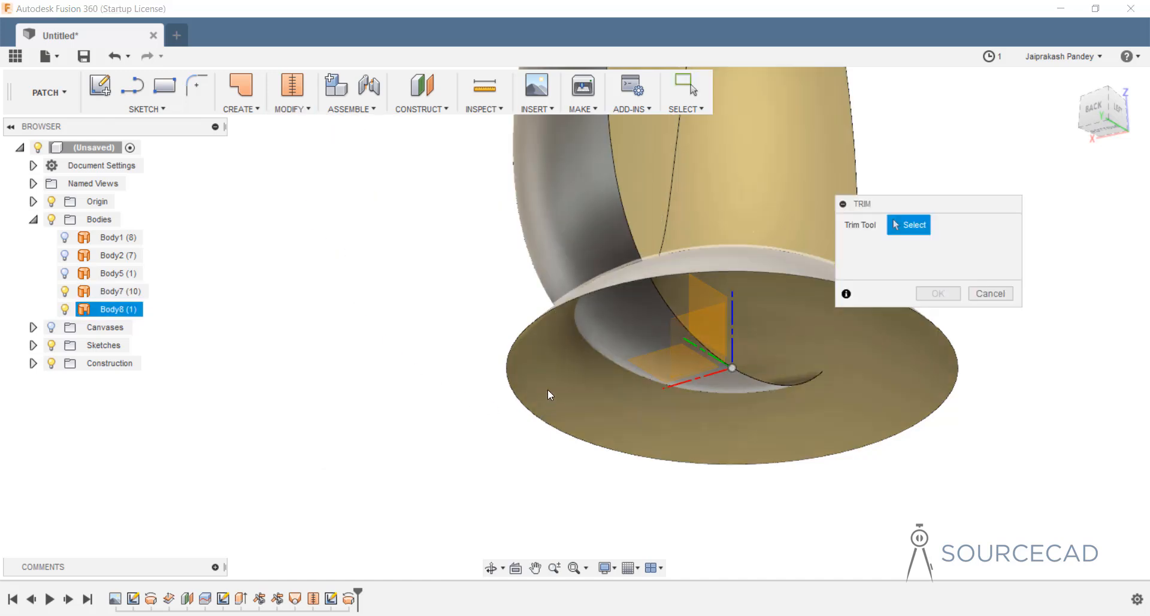
pyautogui.click(548, 388)
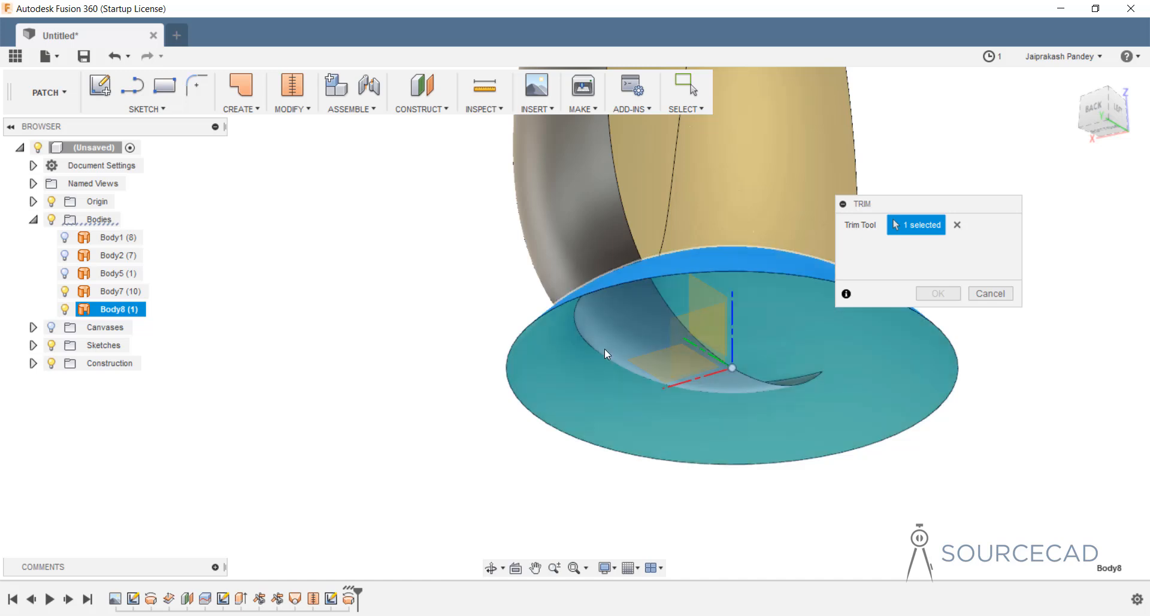
pyautogui.click(635, 316)
pyautogui.click(937, 294)
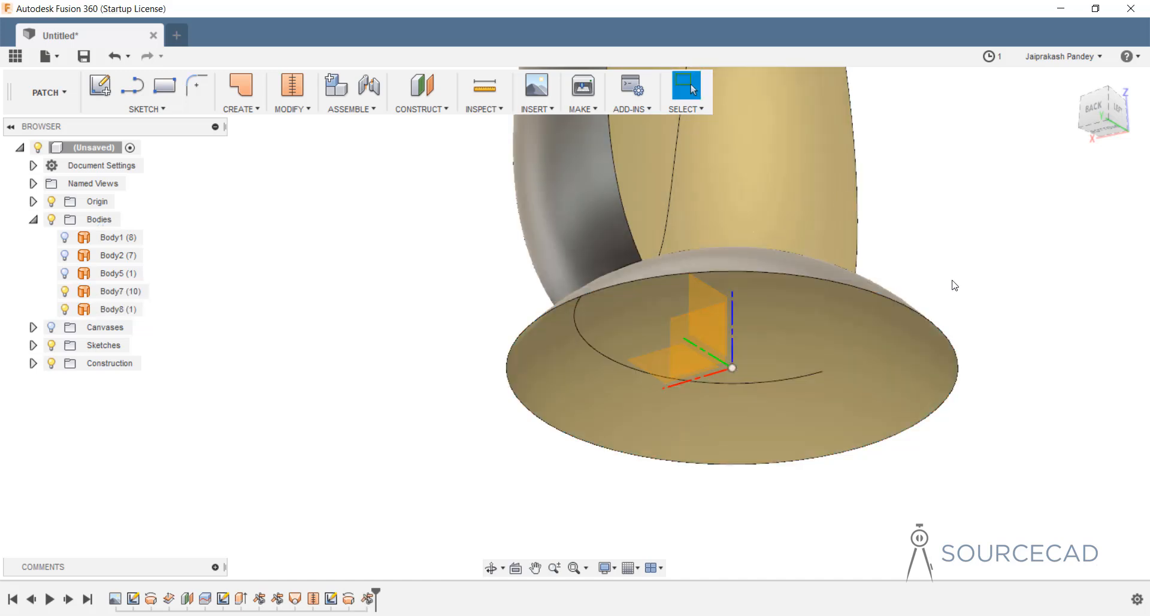
pyautogui.keyDown('shift'); pyautogui.moveTo(956, 254); pyautogui.dragTo(794, 329, button='middle'); pyautogui.keyUp('shift')
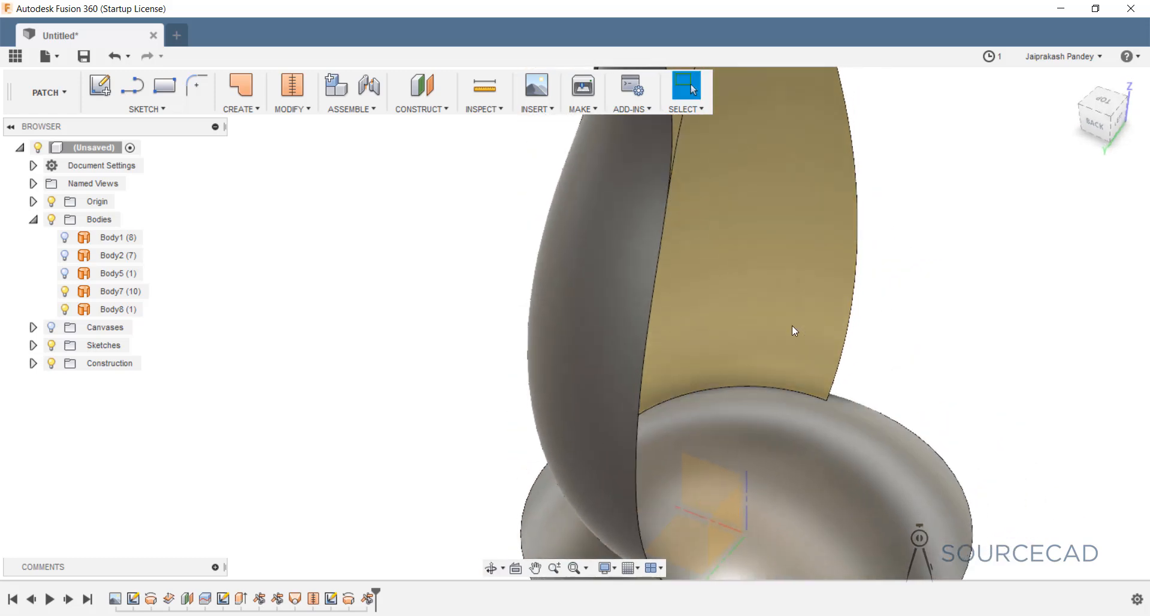
pyautogui.scroll(-5, 763, 321)
pyautogui.moveTo(629, 272); pyautogui.dragTo(576, 448, button='middle')
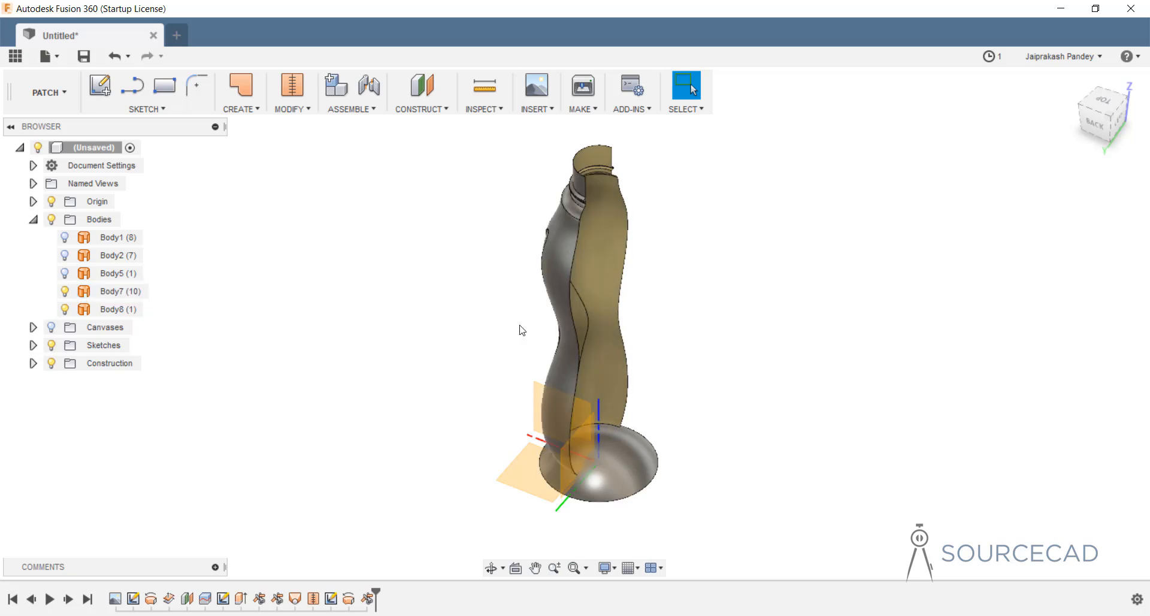
pyautogui.keyDown('shift'); pyautogui.moveTo(522, 331); pyautogui.dragTo(656, 300, button='middle'); pyautogui.keyUp('shift')
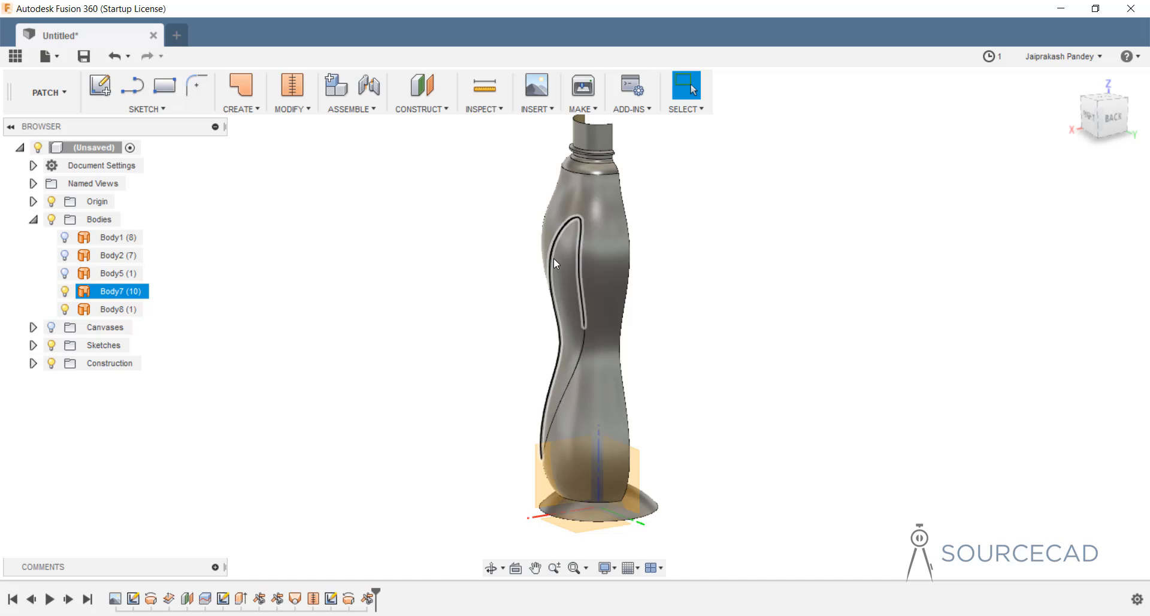
pyautogui.scroll(2, 554, 258)
pyautogui.scroll(8, 557, 256)
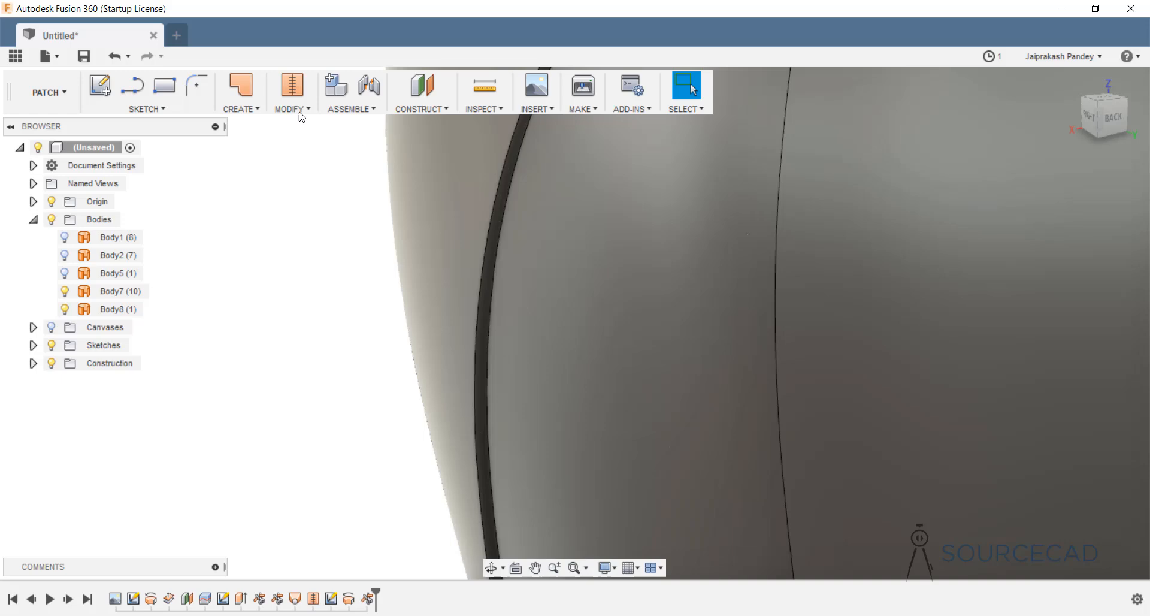
# Apply a standard Fillet to the two recessed side-panel edges, dragging the radius to 0.254 mm.
pyautogui.click(297, 110)
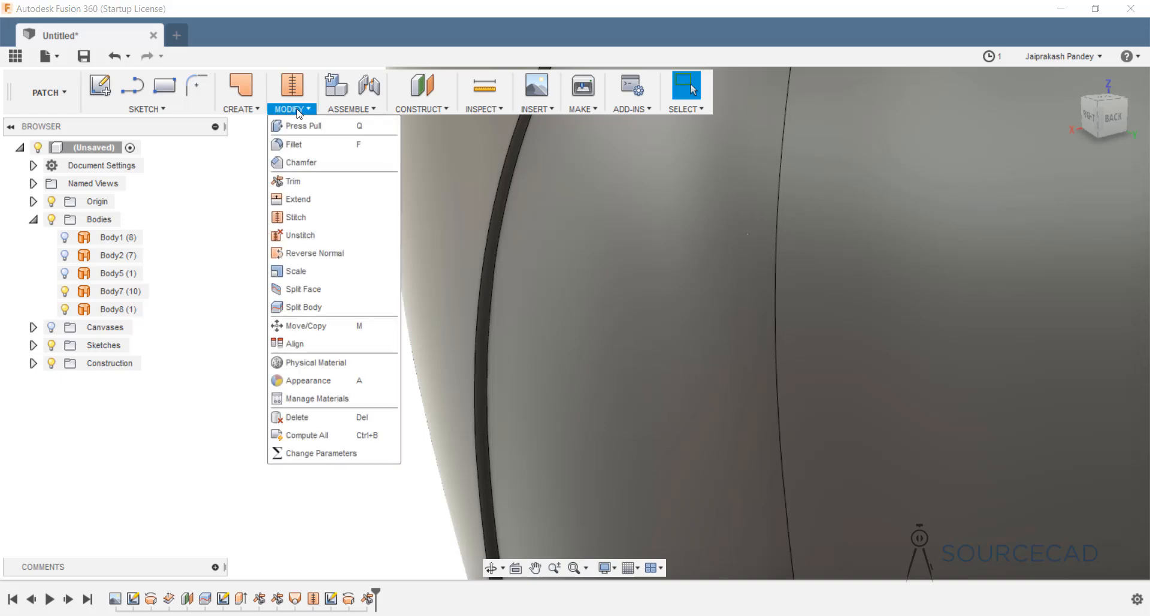
pyautogui.click(300, 145)
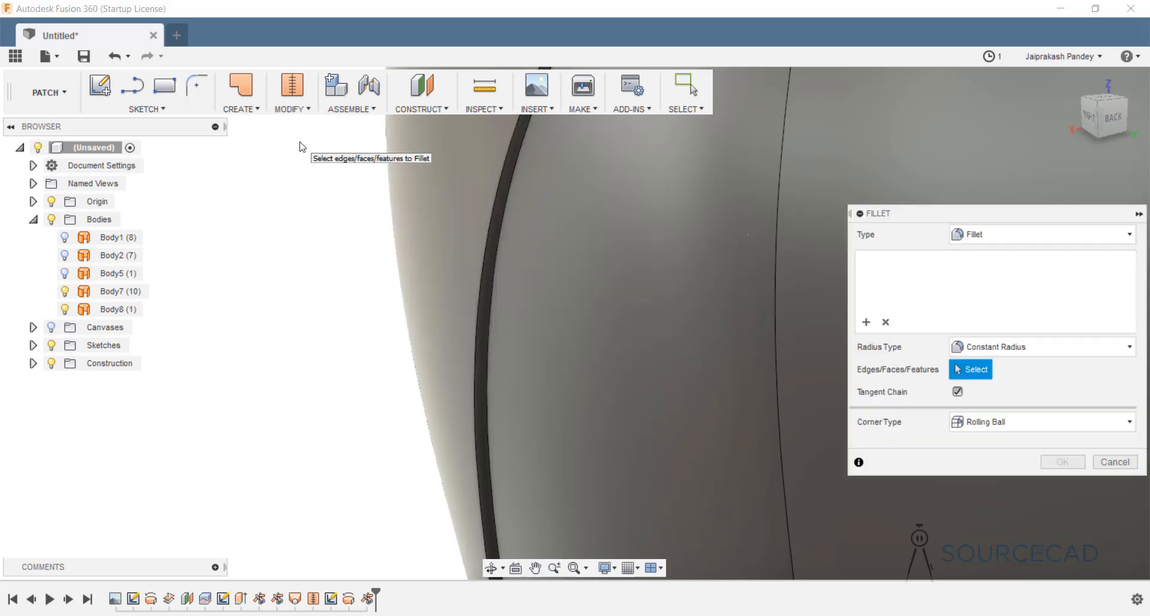
pyautogui.click(995, 234)
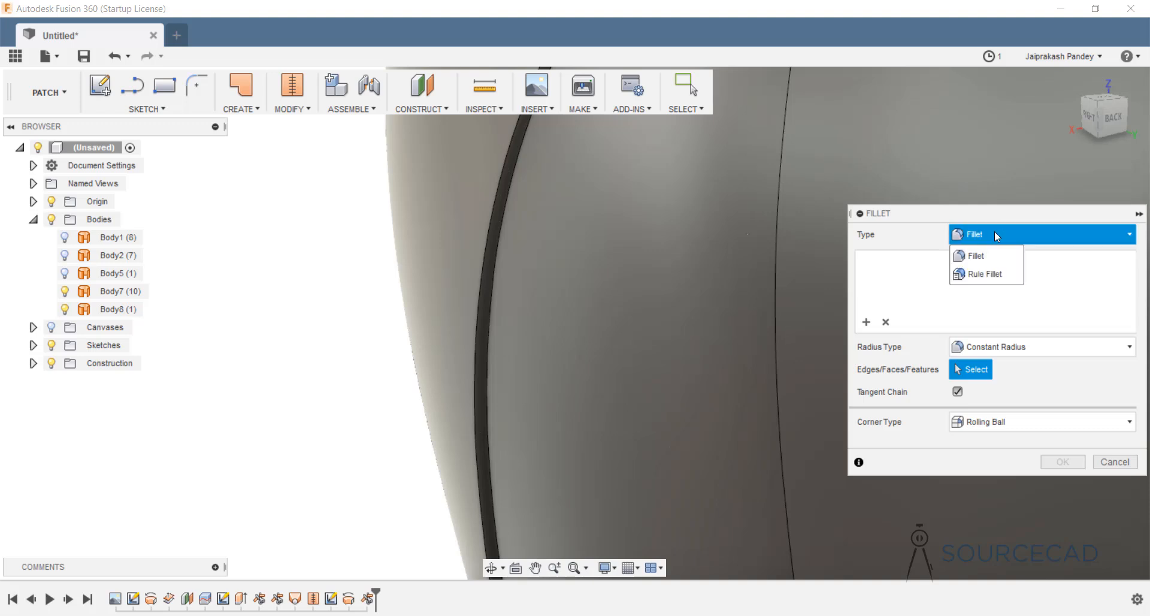
pyautogui.click(994, 232)
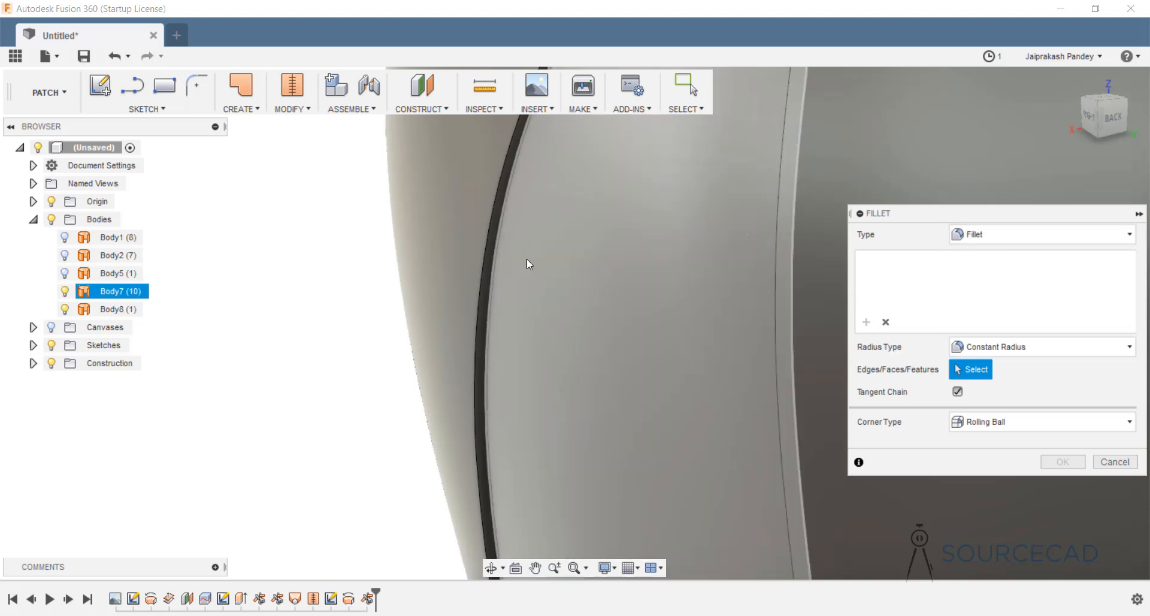
pyautogui.click(488, 233)
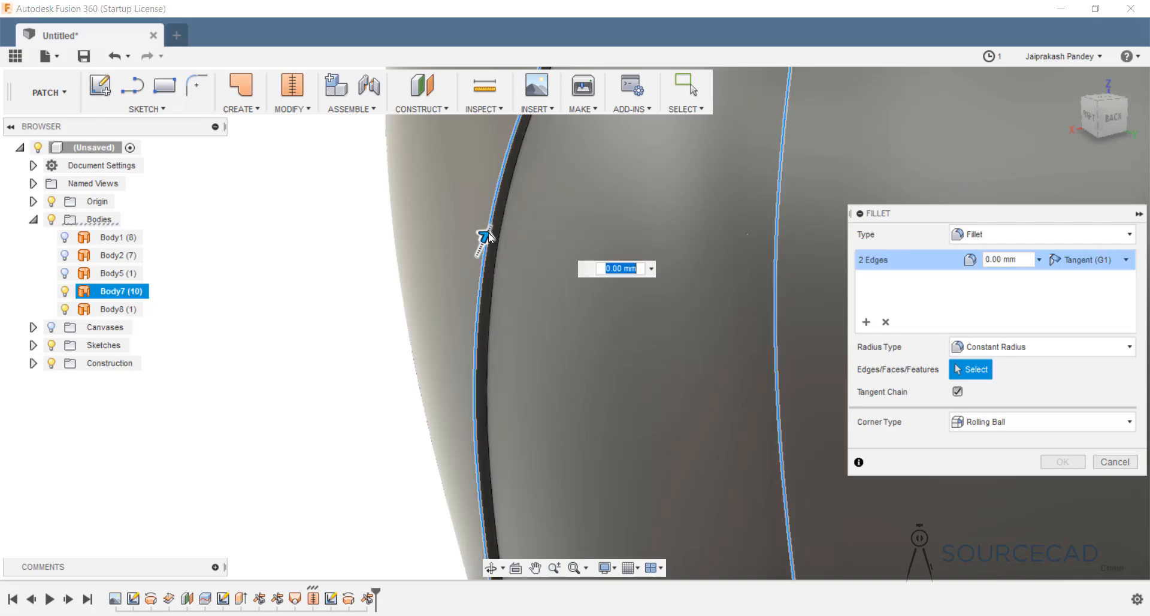
pyautogui.scroll(3, 486, 249)
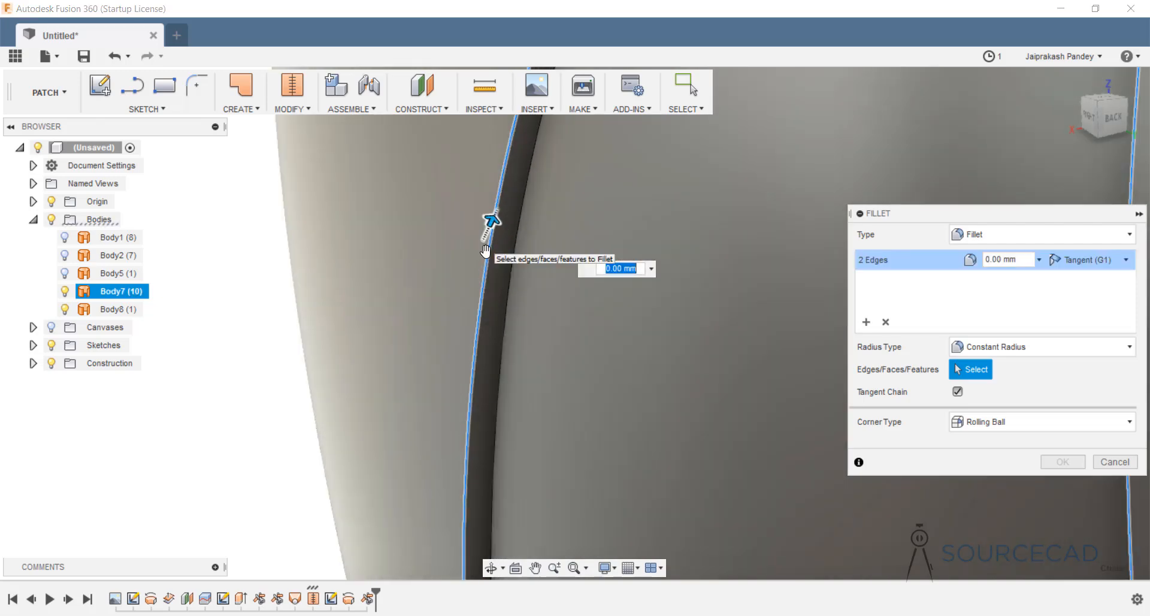
pyautogui.scroll(2, 485, 249)
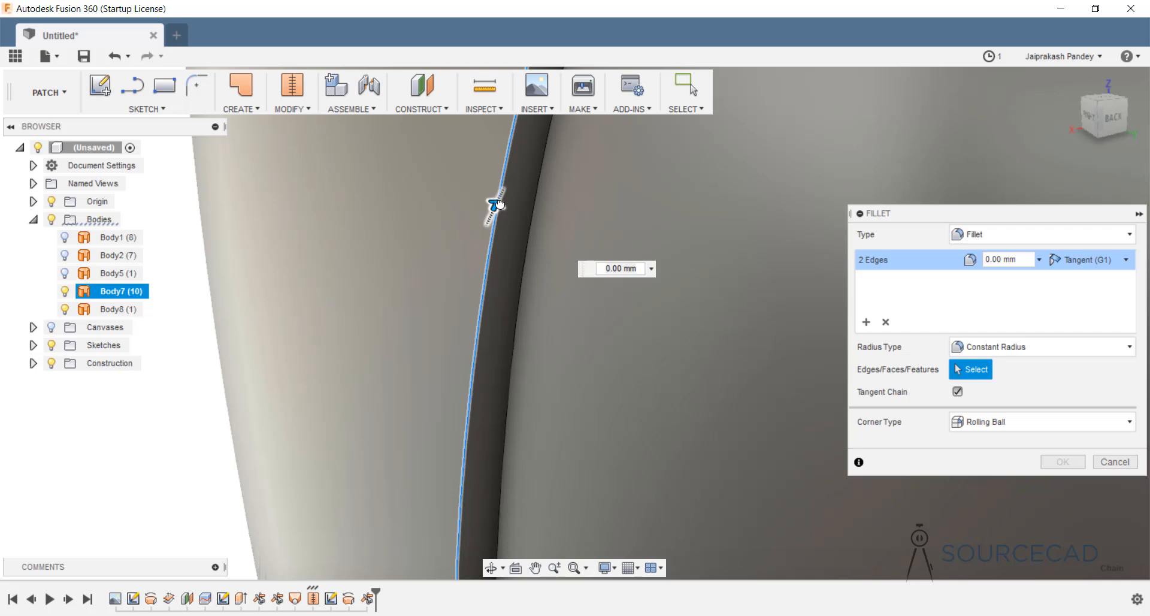
pyautogui.moveTo(618, 271); pyautogui.dragTo(630, 236)
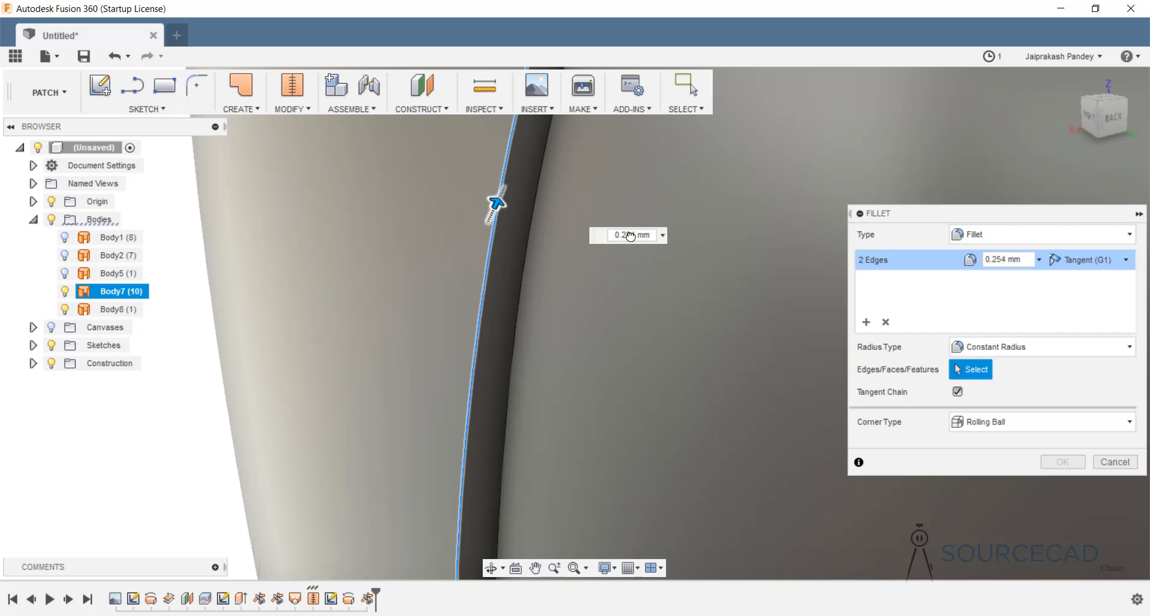
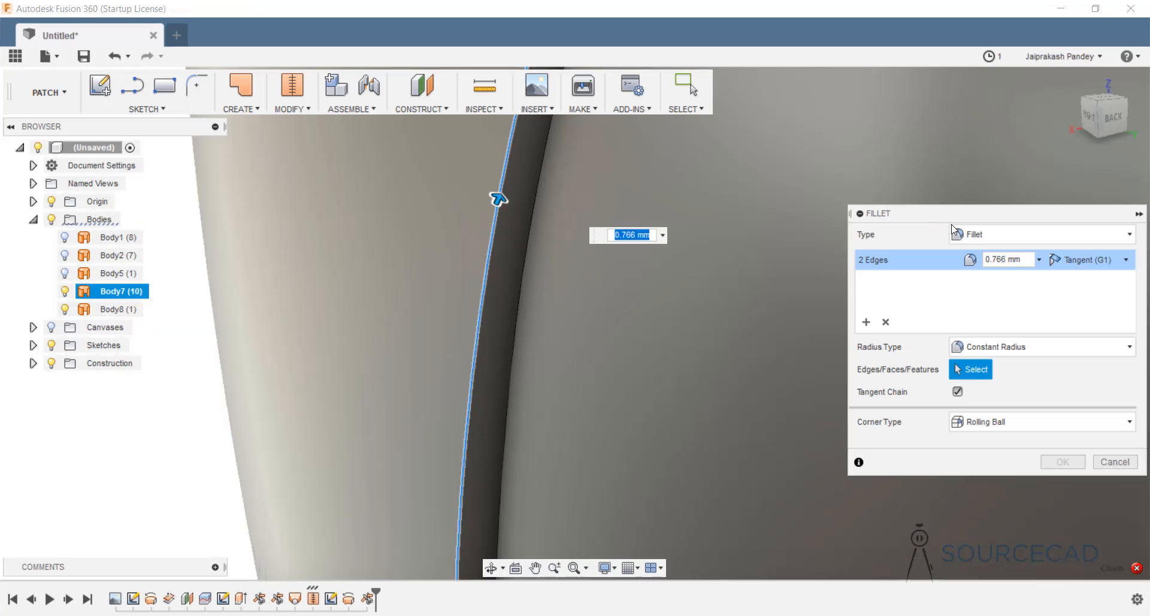
# Cancel the pending rim fillet on Body7 so no fillet is added, then zoom out.
pyautogui.click(1119, 462)
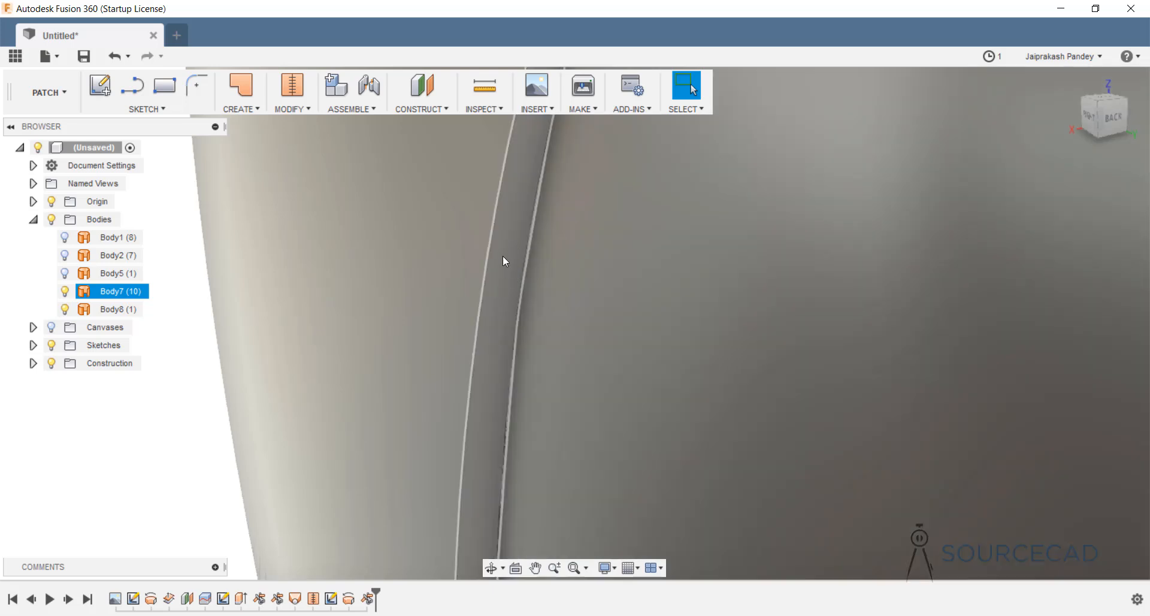
pyautogui.scroll(-5, 503, 258)
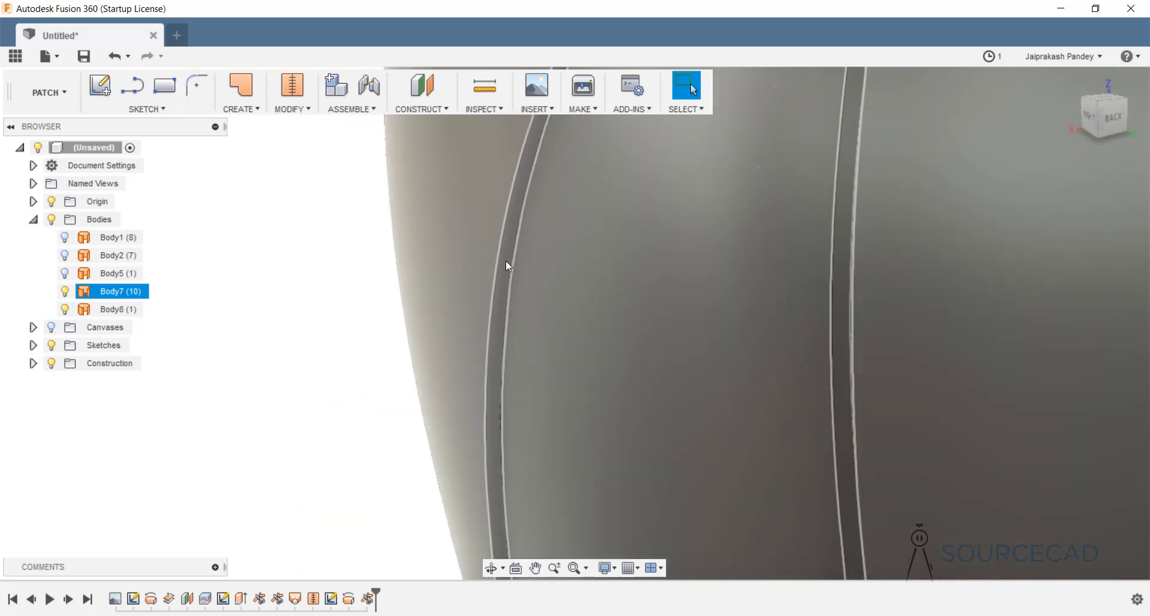
# Delete the Loft1 feature from the timeline.
pyautogui.scroll(-1, 507, 265)
pyautogui.click(421, 474)
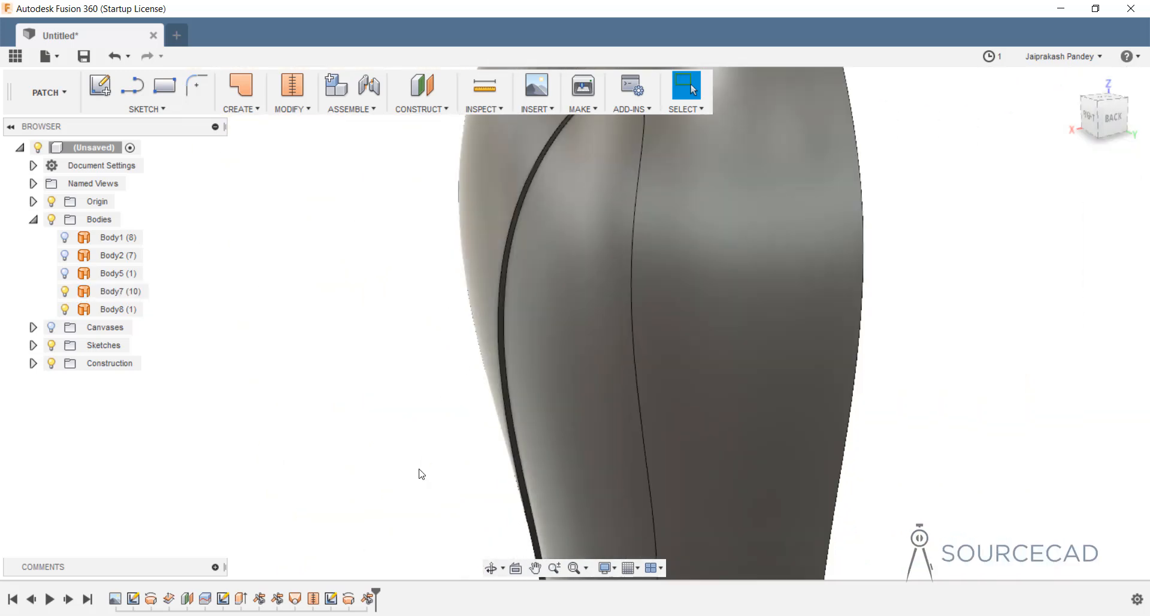
pyautogui.click(295, 598)
pyautogui.rightClick(295, 599)
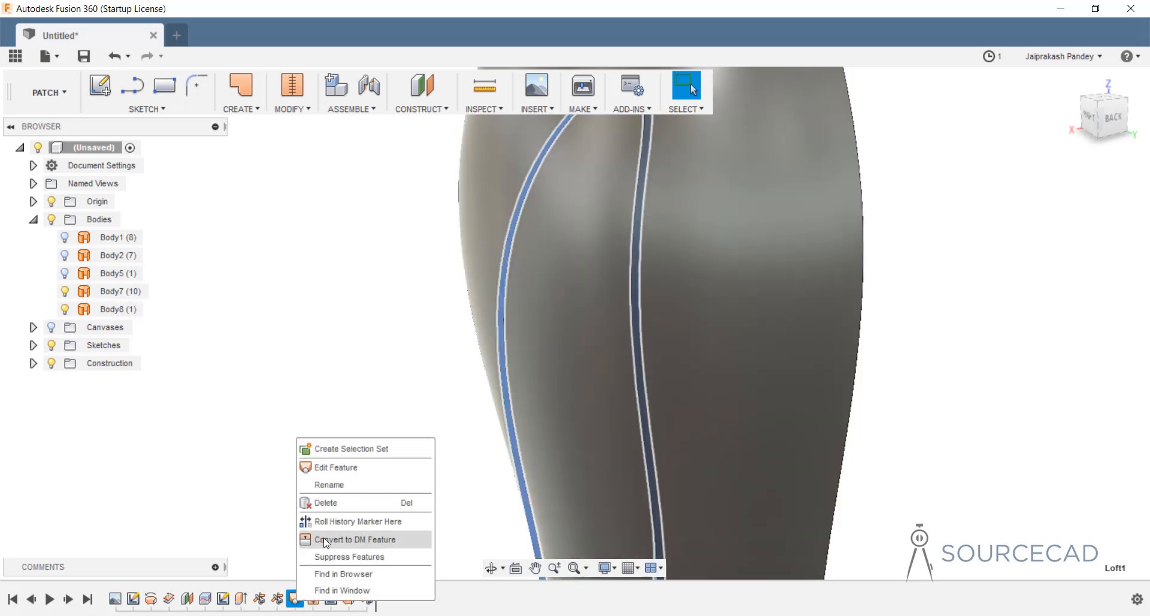
pyautogui.click(331, 503)
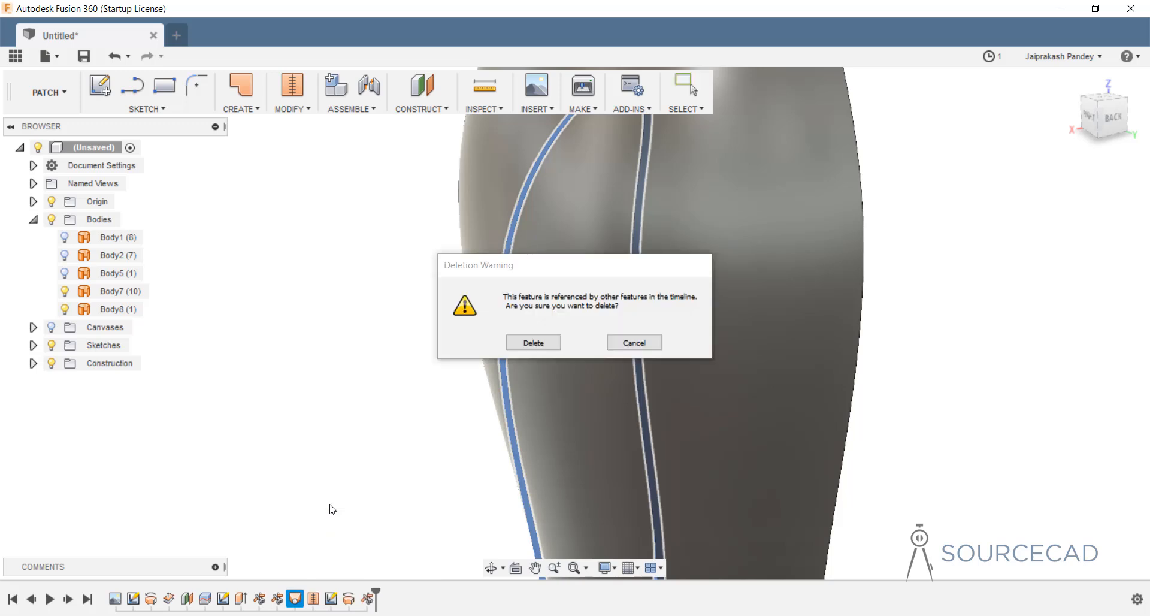
pyautogui.click(534, 343)
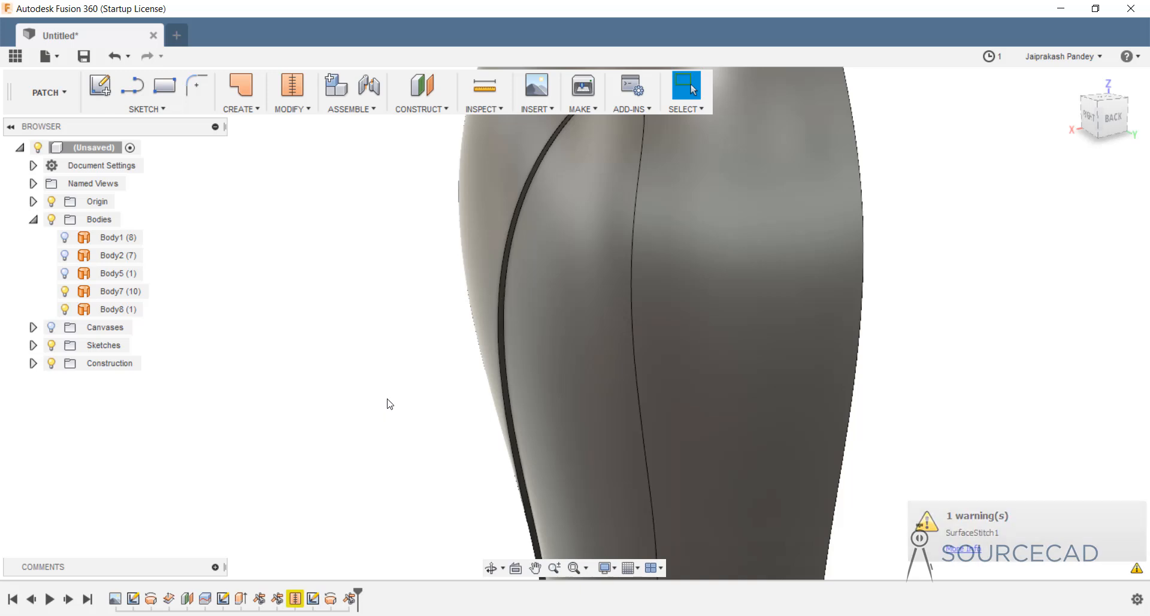
# Delete the SurfaceStitch1 feature, accepting the warning, so Body3 and Body4 separate.
pyautogui.rightClick(298, 600)
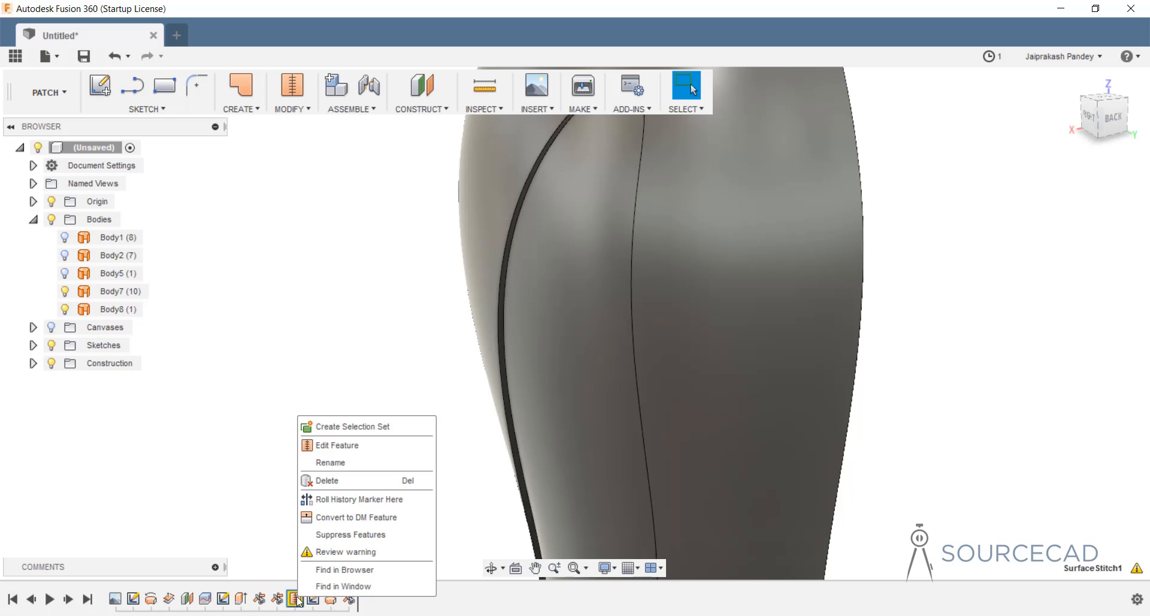
pyautogui.click(330, 481)
pyautogui.click(534, 342)
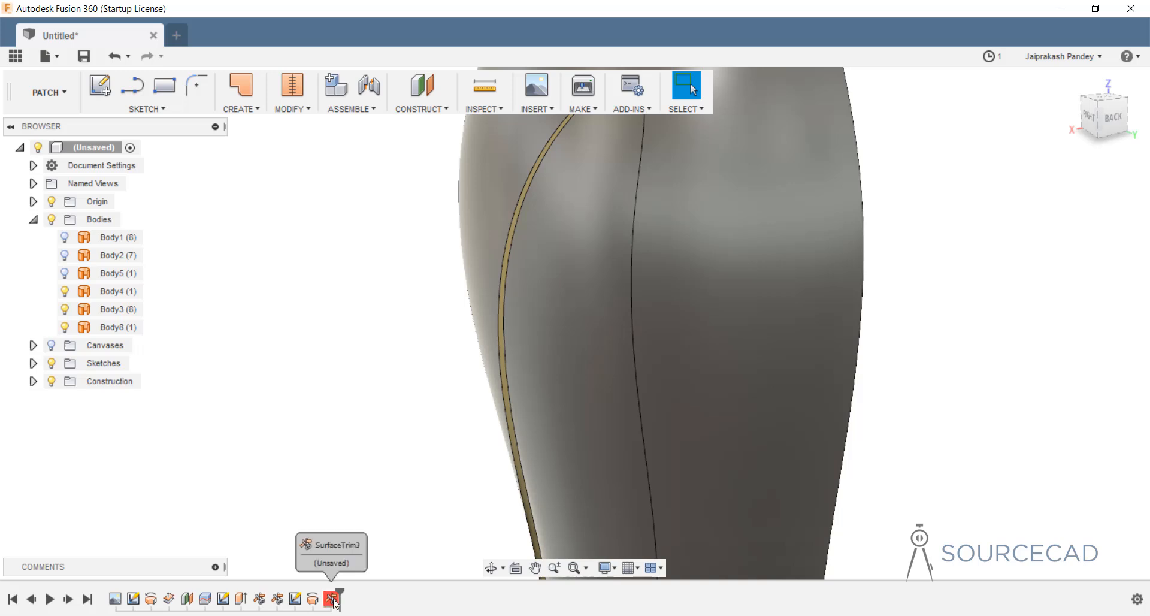
# Unhide the curved Body5 panel near the bottle's base.
pyautogui.scroll(-3, 477, 480)
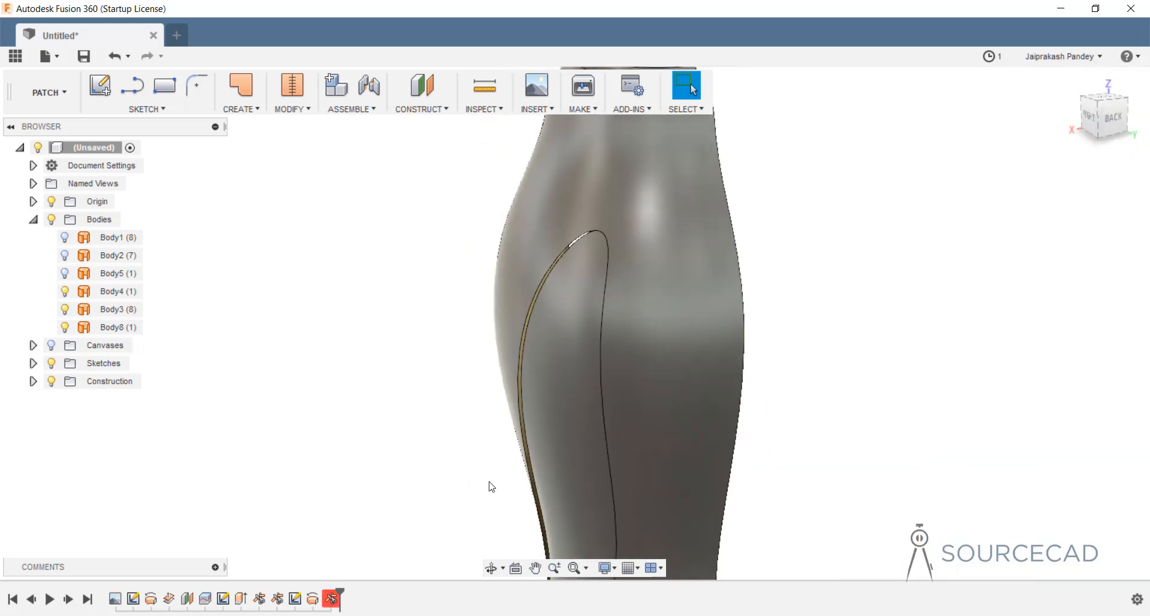
pyautogui.scroll(-3, 489, 482)
pyautogui.moveTo(824, 449); pyautogui.dragTo(845, 133, button='middle')
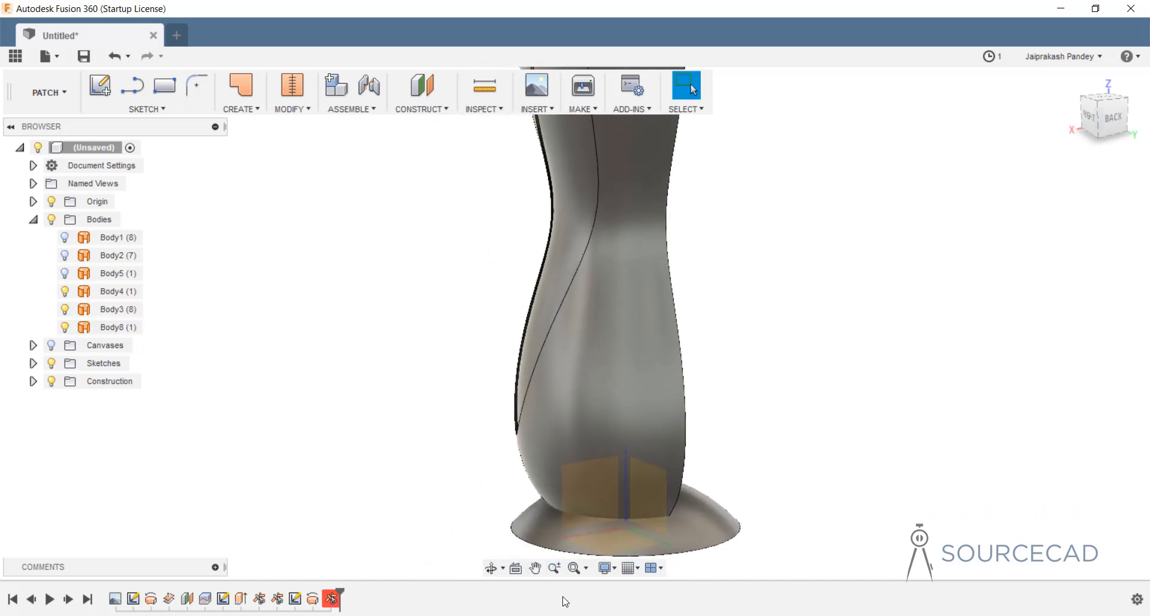
pyautogui.click(619, 502)
pyautogui.keyDown('shift'); pyautogui.moveTo(633, 505); pyautogui.dragTo(567, 436, button='middle'); pyautogui.keyUp('shift')
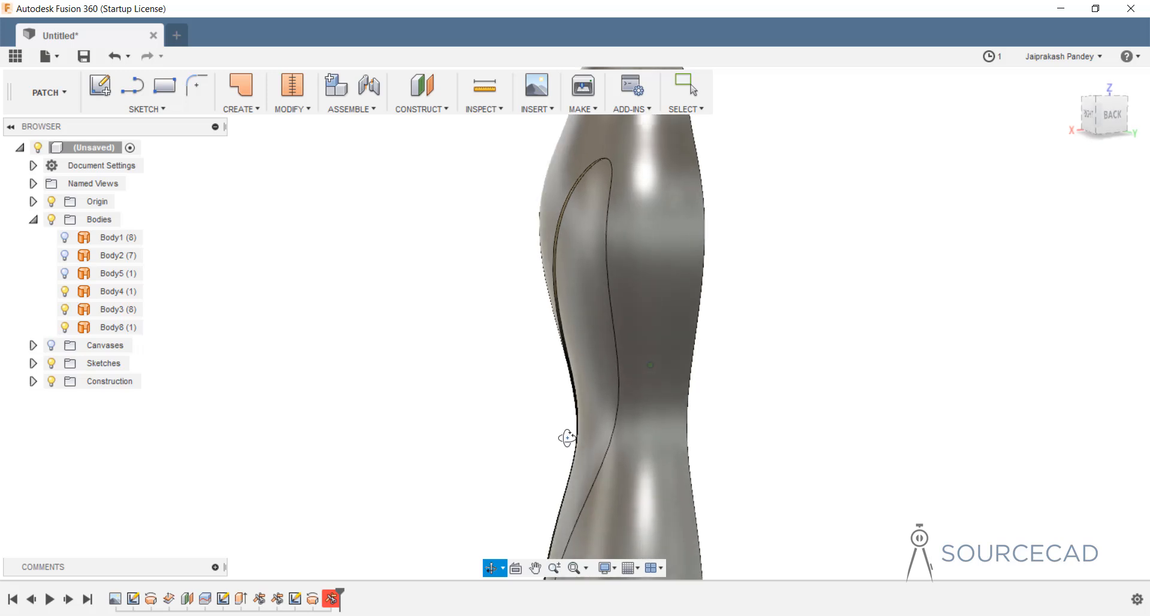
pyautogui.click(578, 189)
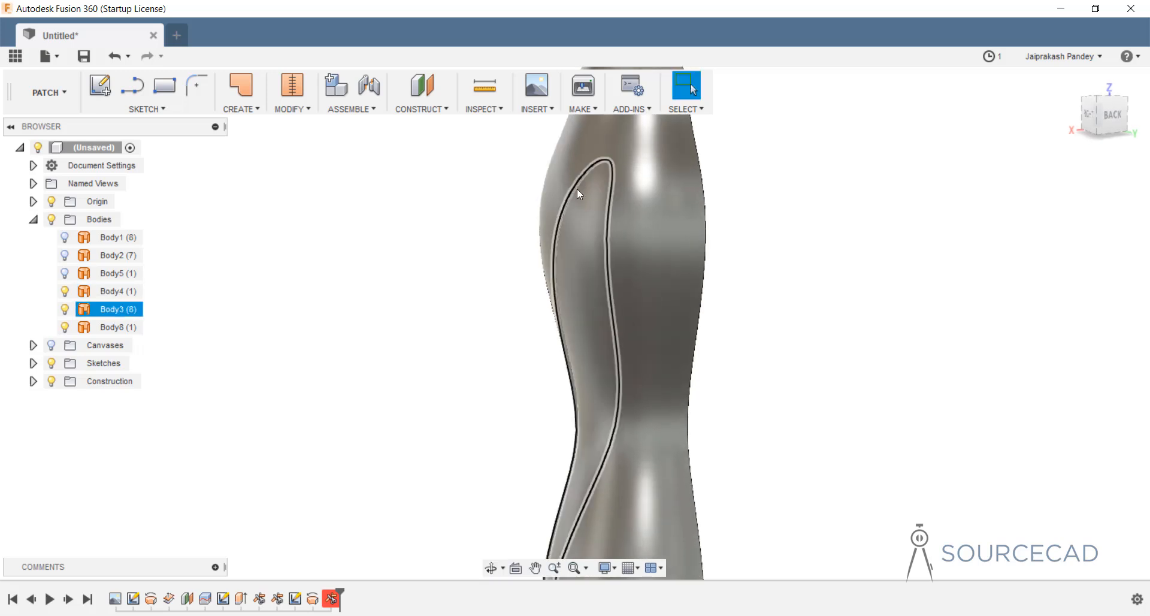
pyautogui.click(64, 273)
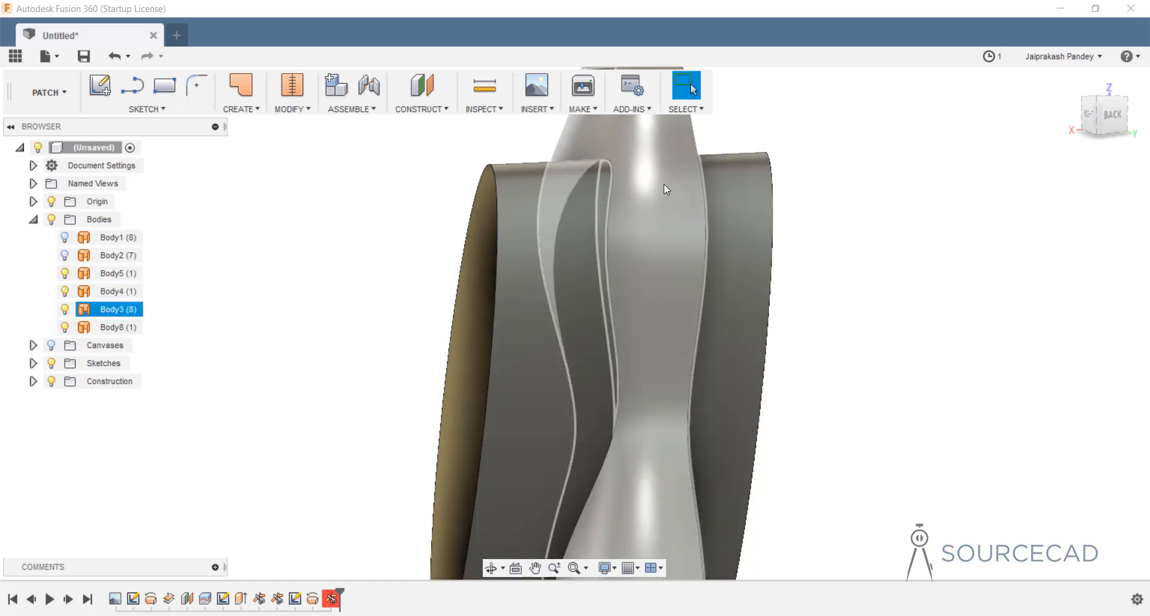
# Trim away Body5's left portion using the Body3 vase surface as cutting tool.
pyautogui.click(290, 109)
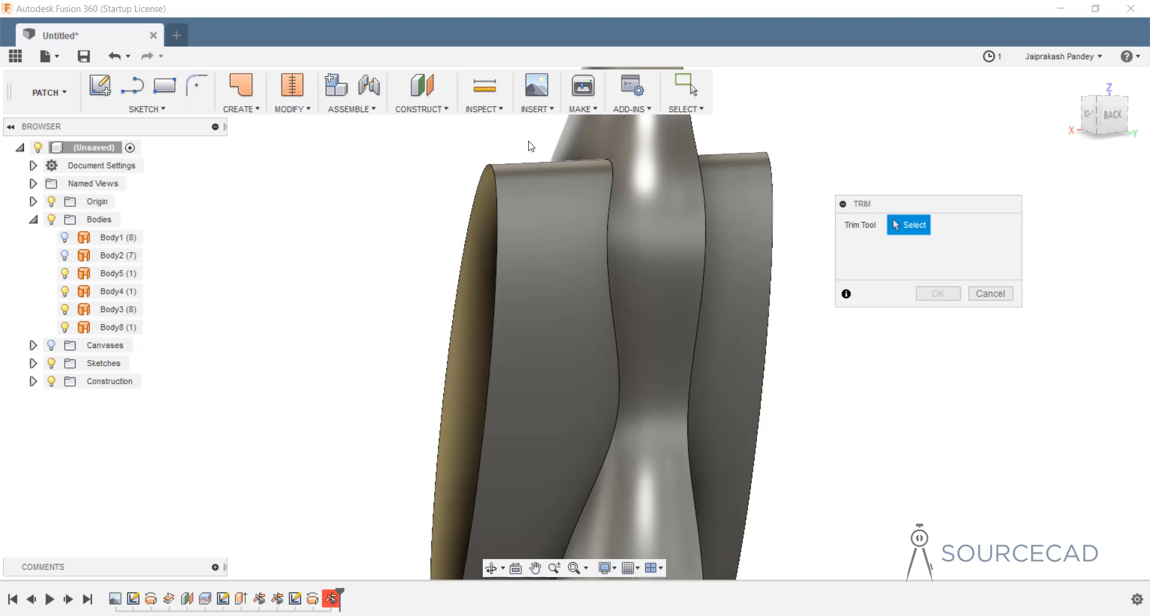
pyautogui.click(591, 128)
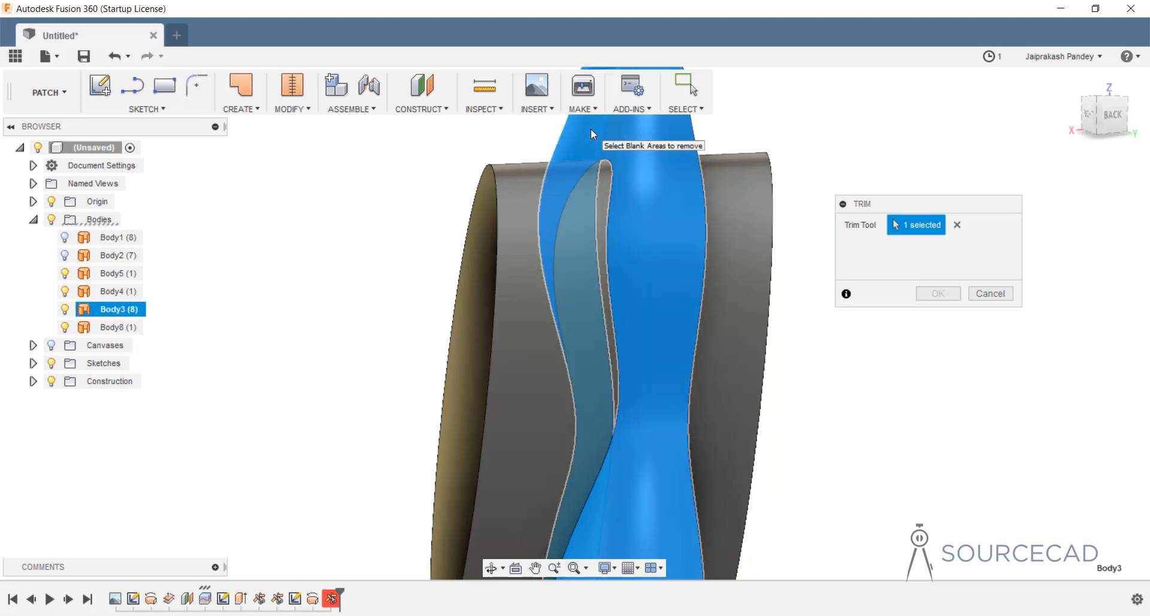
pyautogui.click(516, 177)
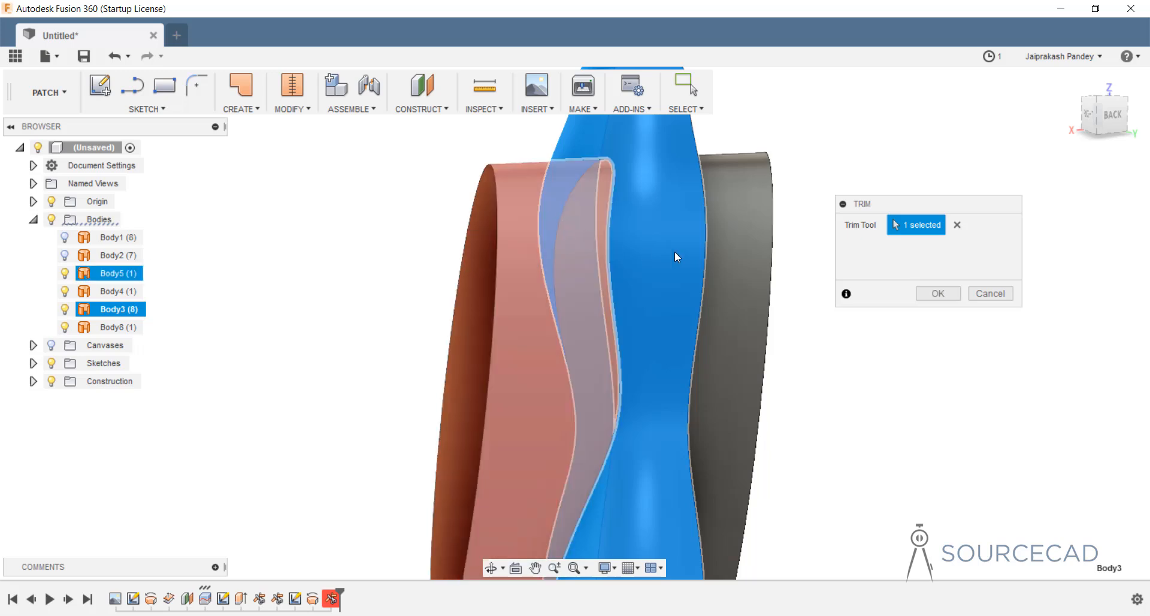
pyautogui.click(929, 295)
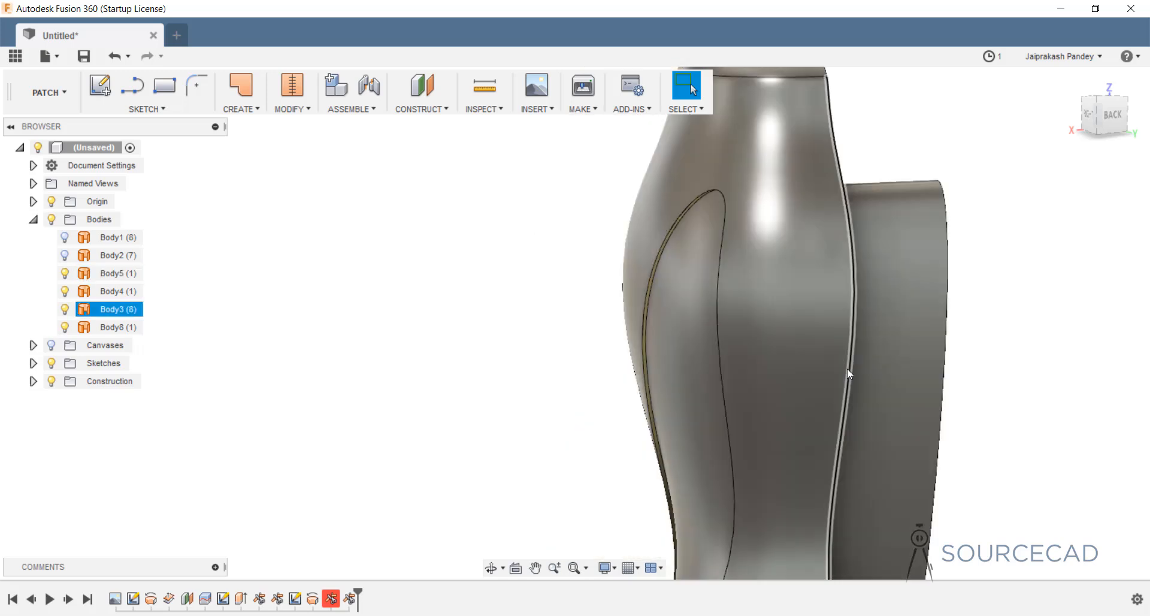
# Trim the panel with the tan Body4 surface, removing its grey inner region.
pyautogui.keyDown('shift'); pyautogui.moveTo(847, 368); pyautogui.dragTo(881, 375, button='middle'); pyautogui.keyUp('shift')
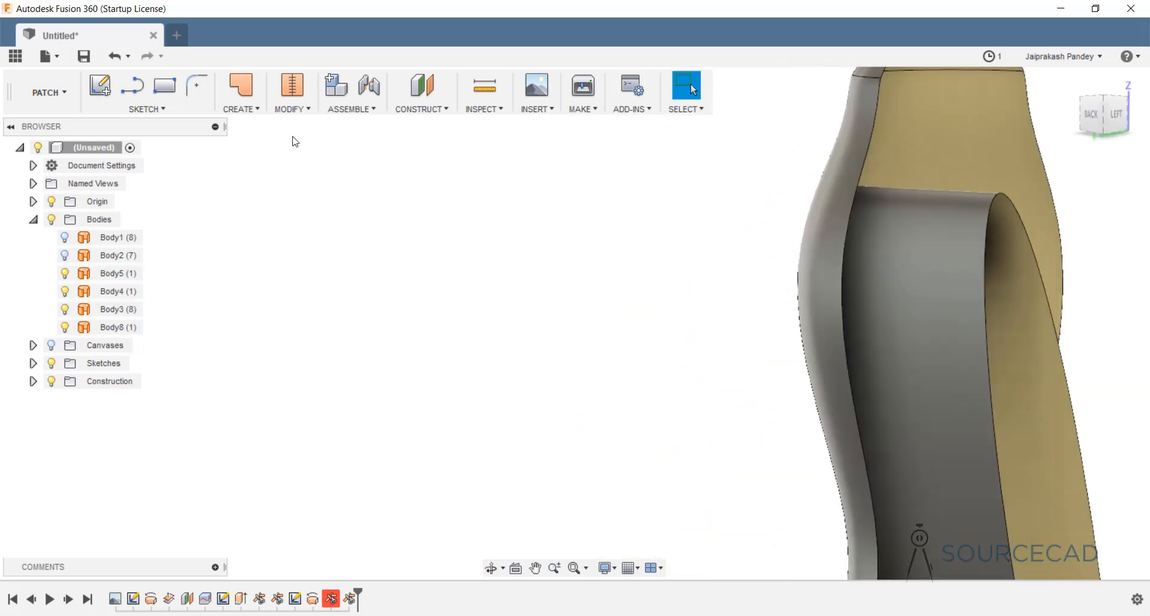
pyautogui.click(286, 113)
pyautogui.click(288, 182)
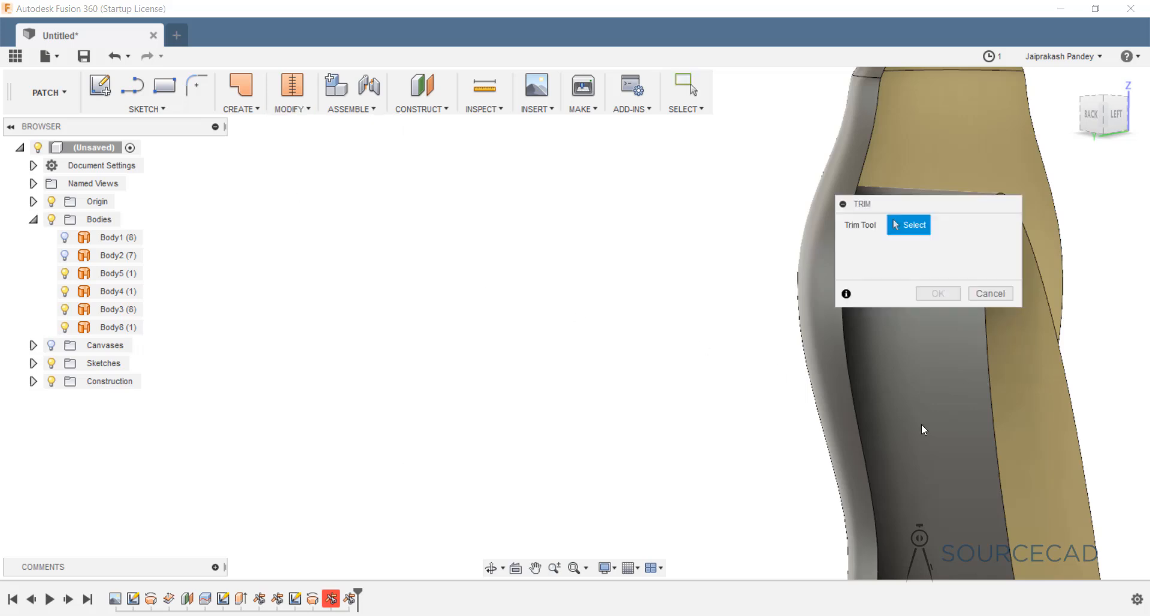
pyautogui.moveTo(593, 299); pyautogui.dragTo(503, 434, button='middle')
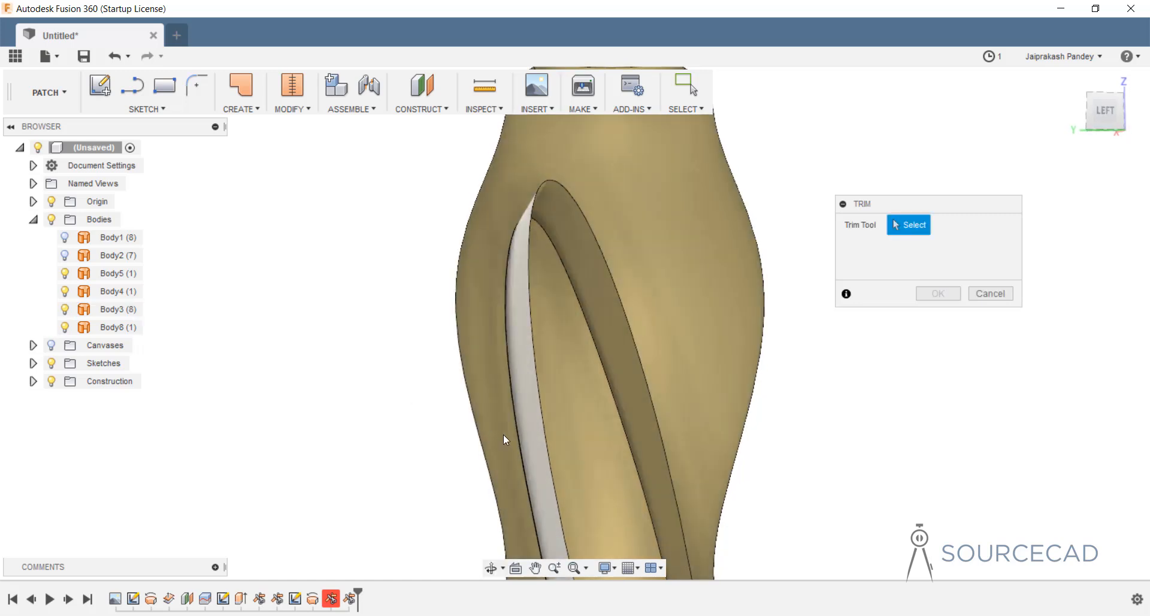
pyautogui.click(571, 409)
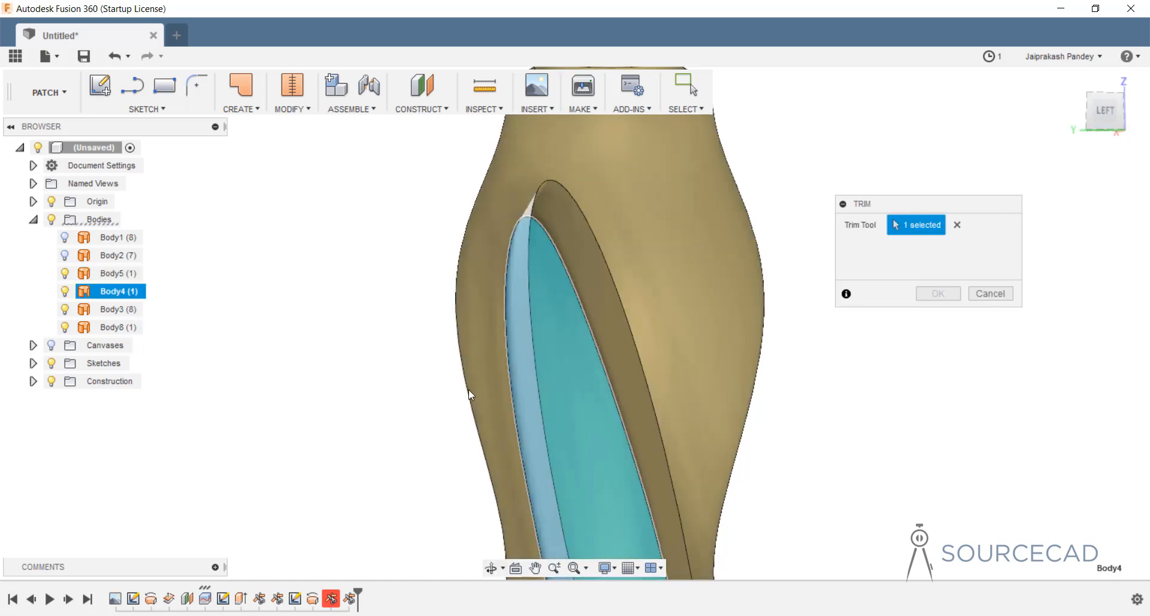
pyautogui.keyDown('shift'); pyautogui.moveTo(470, 394); pyautogui.dragTo(522, 354, button='middle'); pyautogui.keyUp('shift')
pyautogui.click(549, 235)
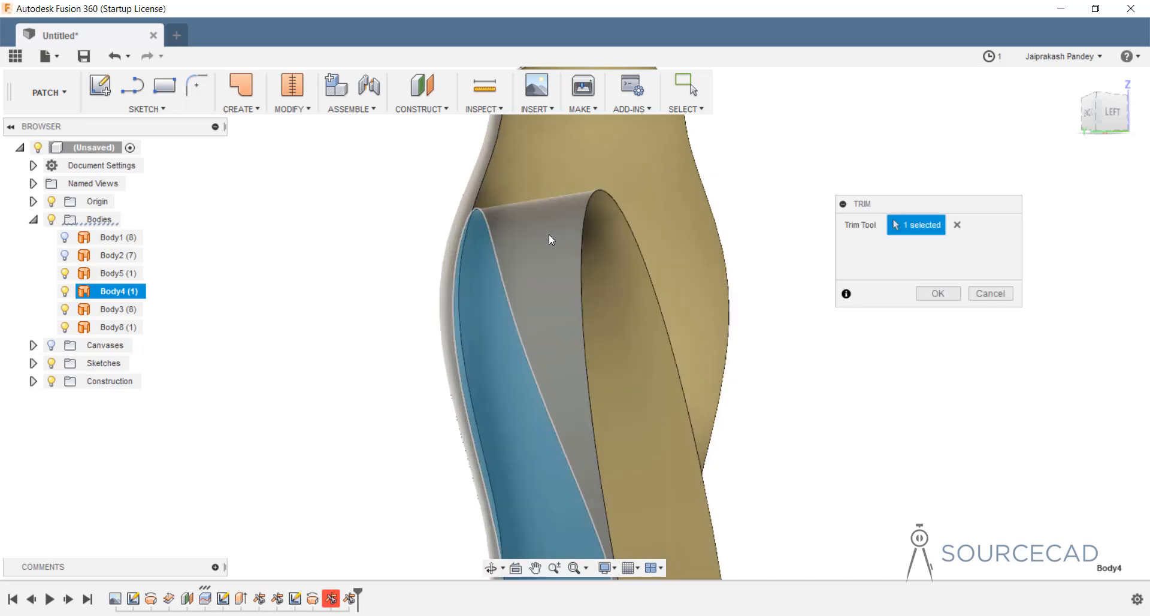
pyautogui.click(938, 293)
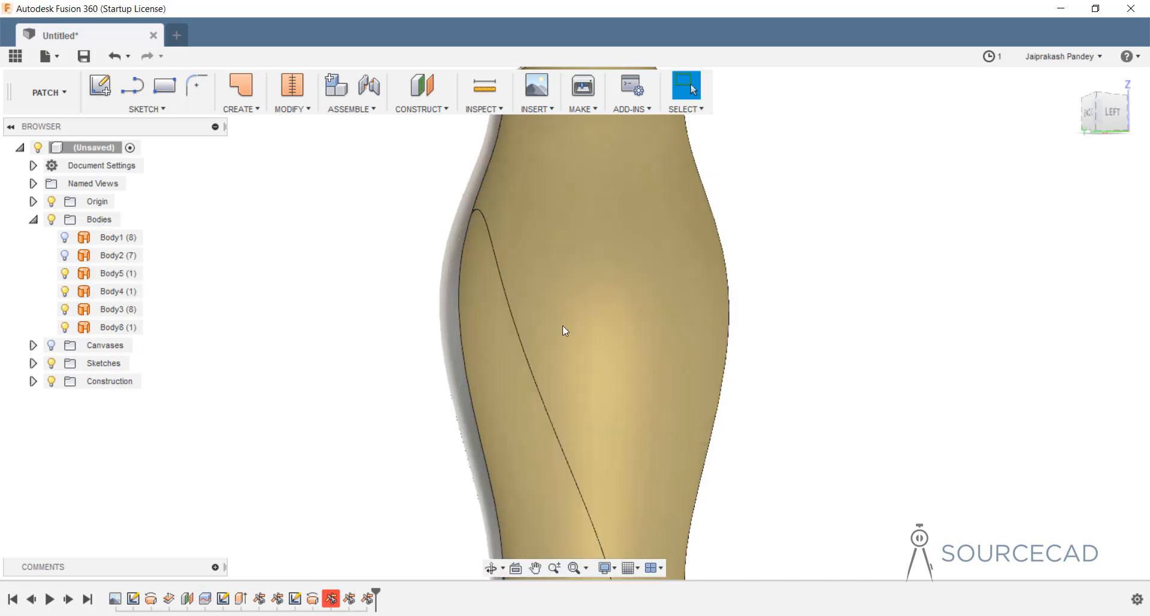
pyautogui.keyDown('shift'); pyautogui.moveTo(440, 312); pyautogui.dragTo(612, 318, button='middle'); pyautogui.keyUp('shift')
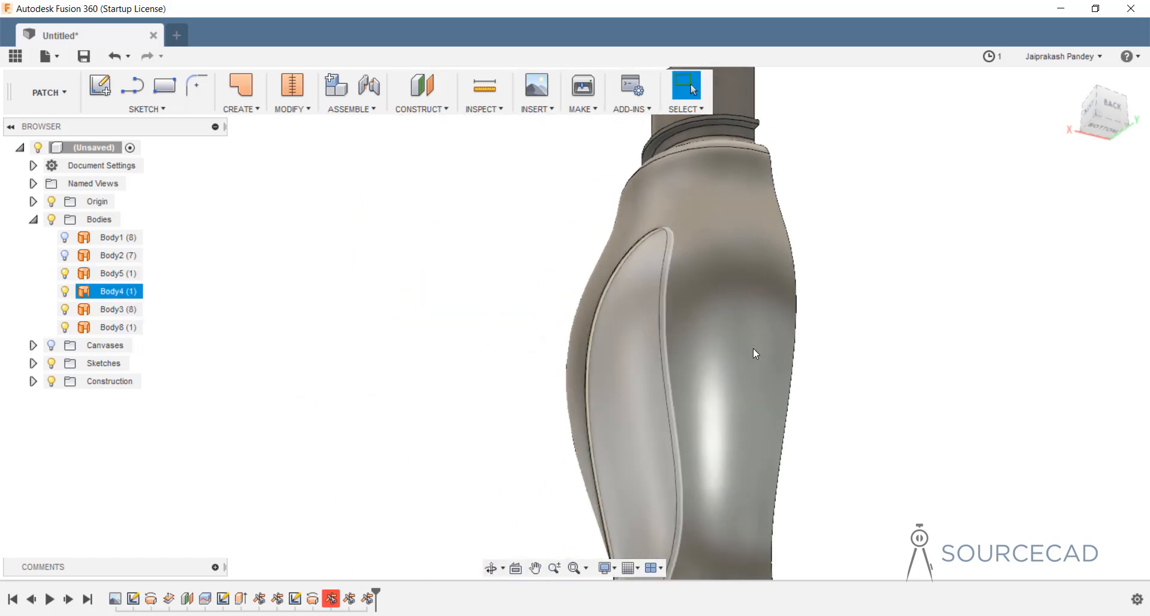
# Reverse the normal direction of the trimmed panel face.
pyautogui.scroll(5, 595, 312)
pyautogui.scroll(4, 628, 291)
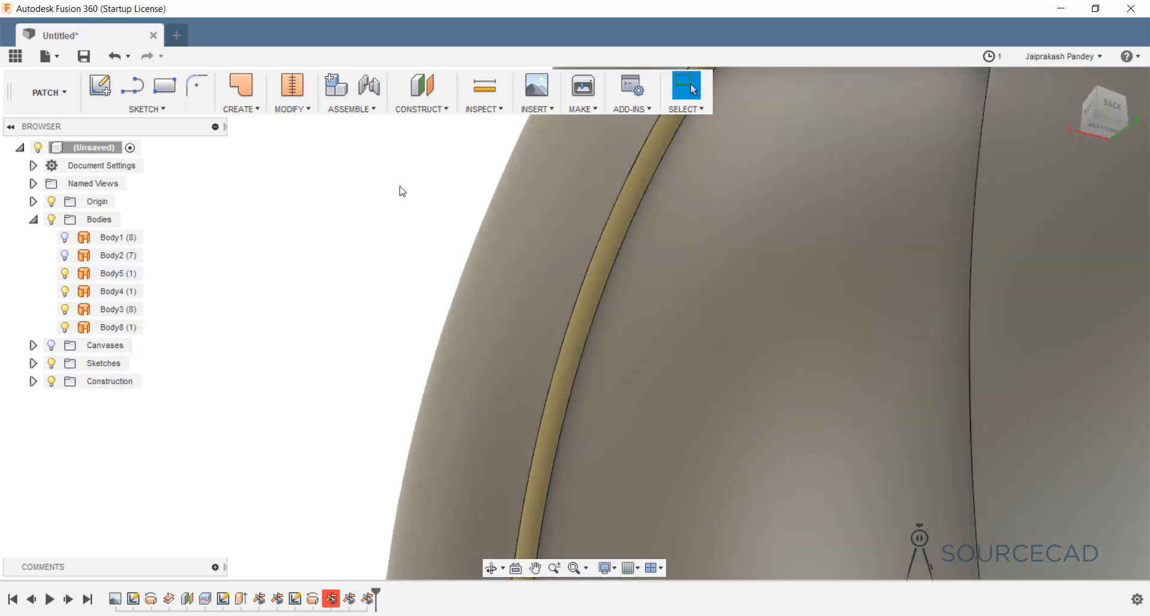
pyautogui.click(293, 109)
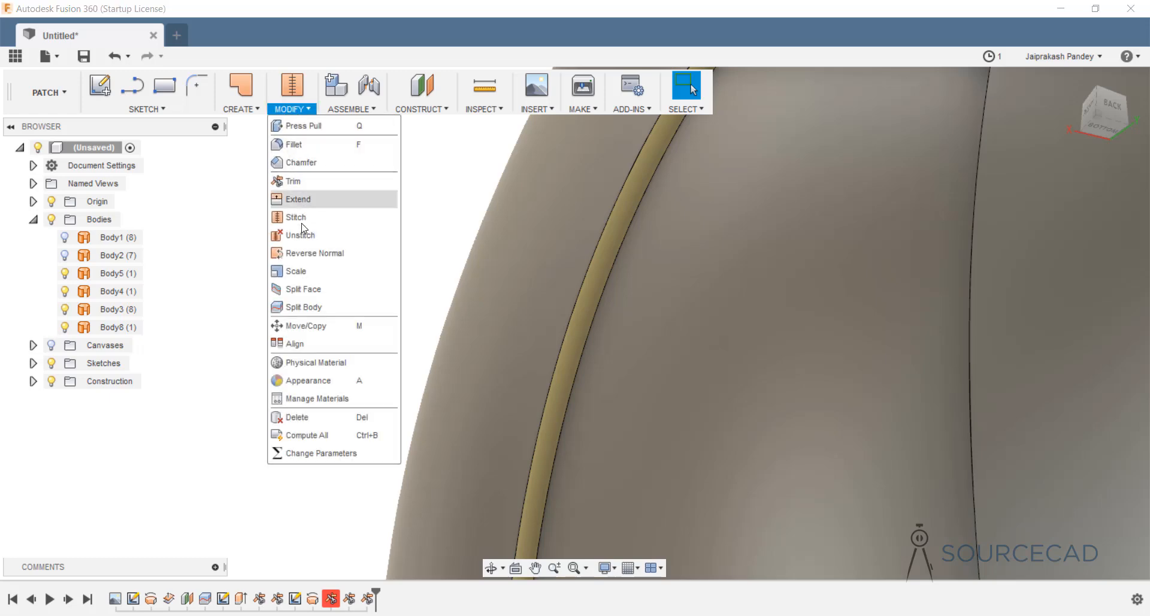
pyautogui.click(306, 254)
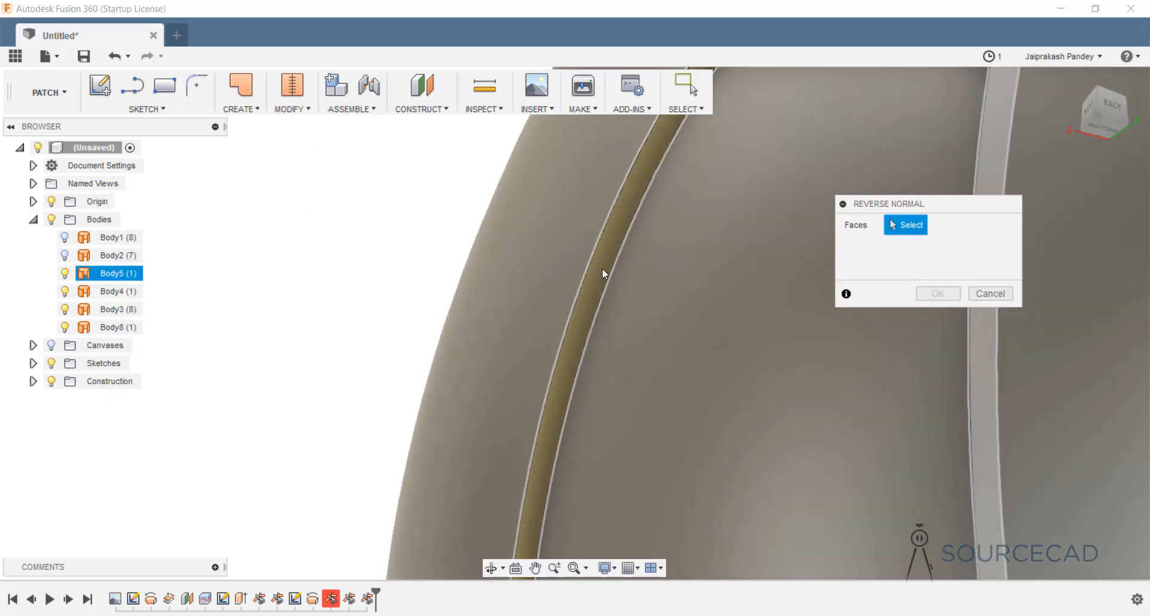
pyautogui.click(602, 269)
pyautogui.click(938, 293)
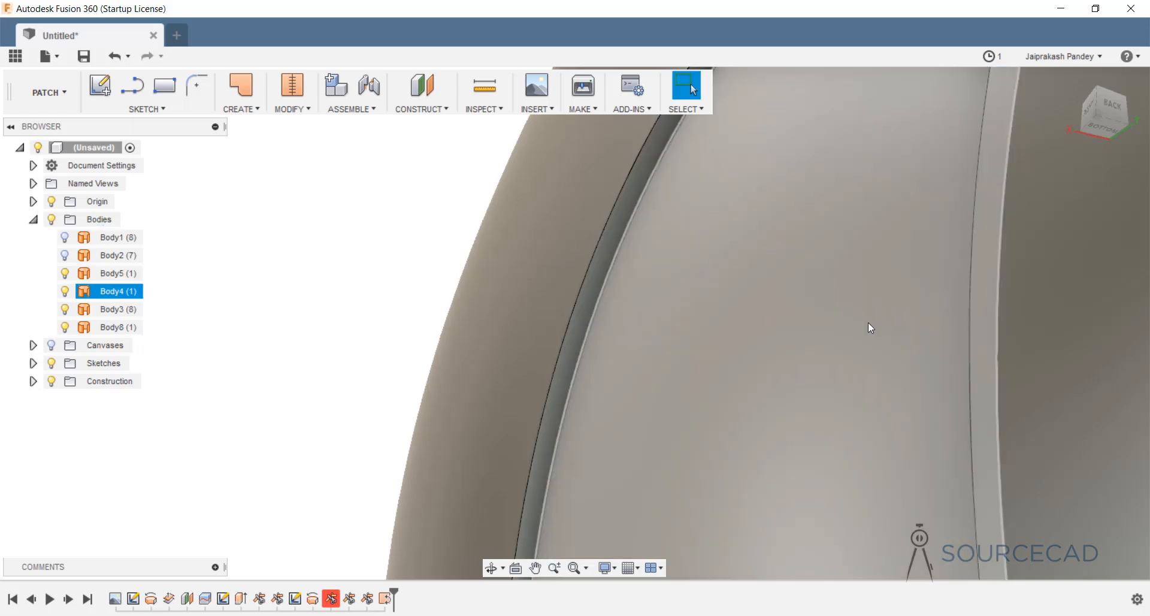
# Start a Fillet on the bottle's groove edge, then cancel it without applying.
pyautogui.scroll(3, 603, 290)
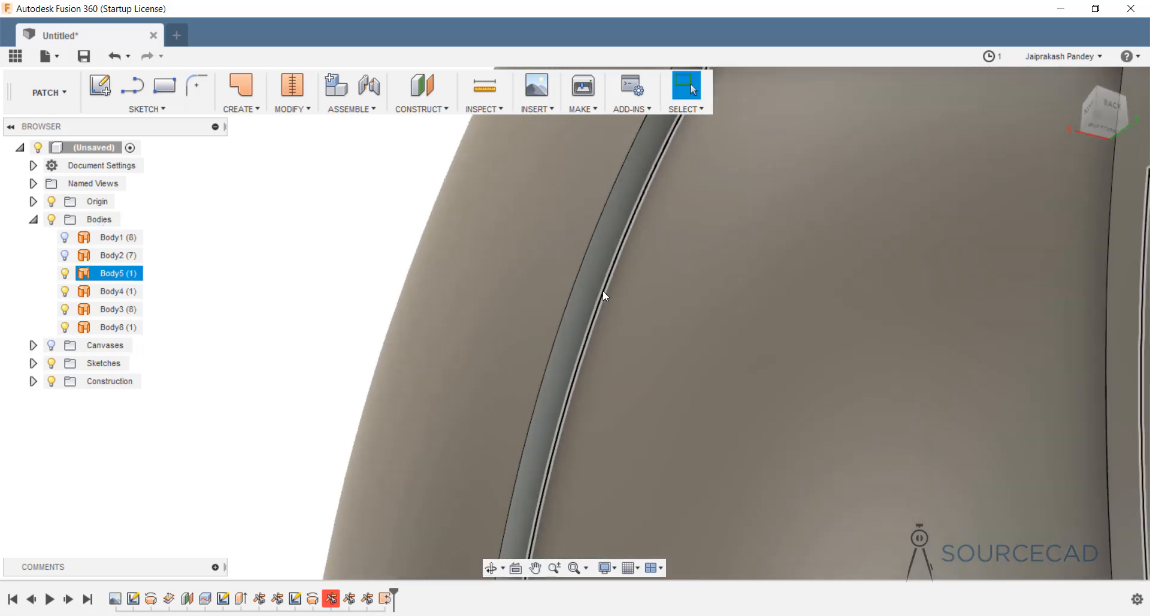
pyautogui.scroll(-4, 603, 290)
pyautogui.scroll(-2, 602, 290)
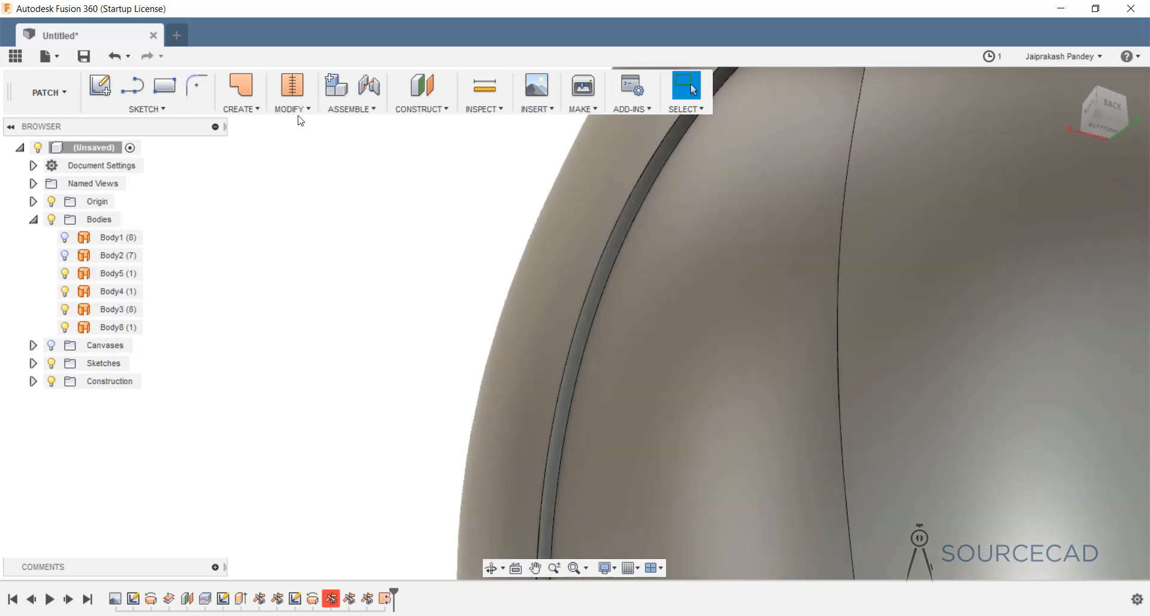
pyautogui.click(294, 110)
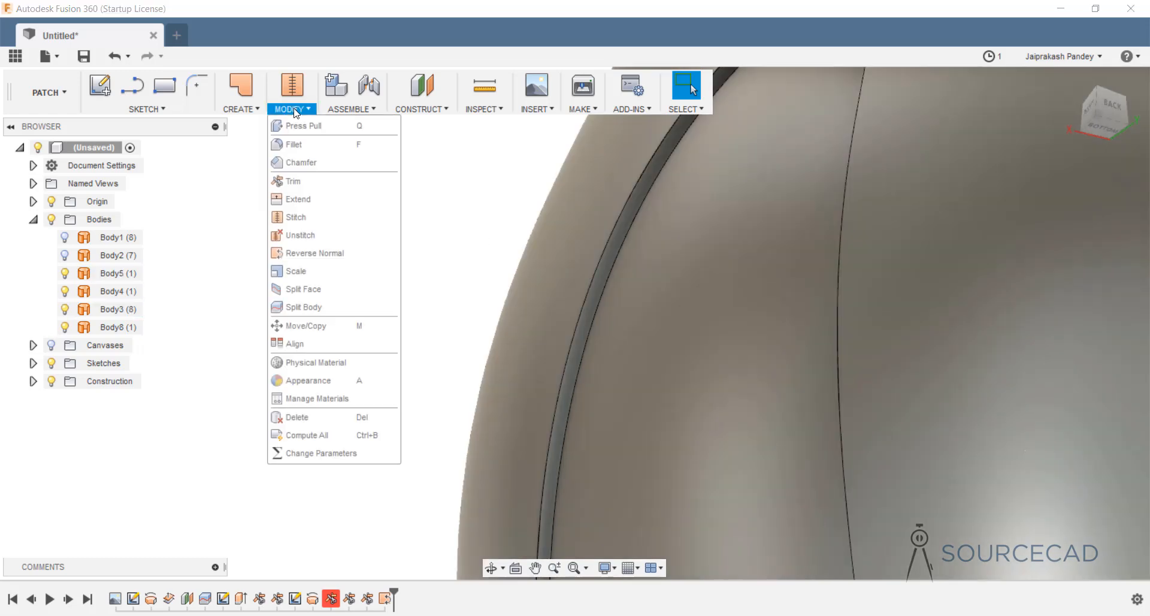
pyautogui.click(294, 144)
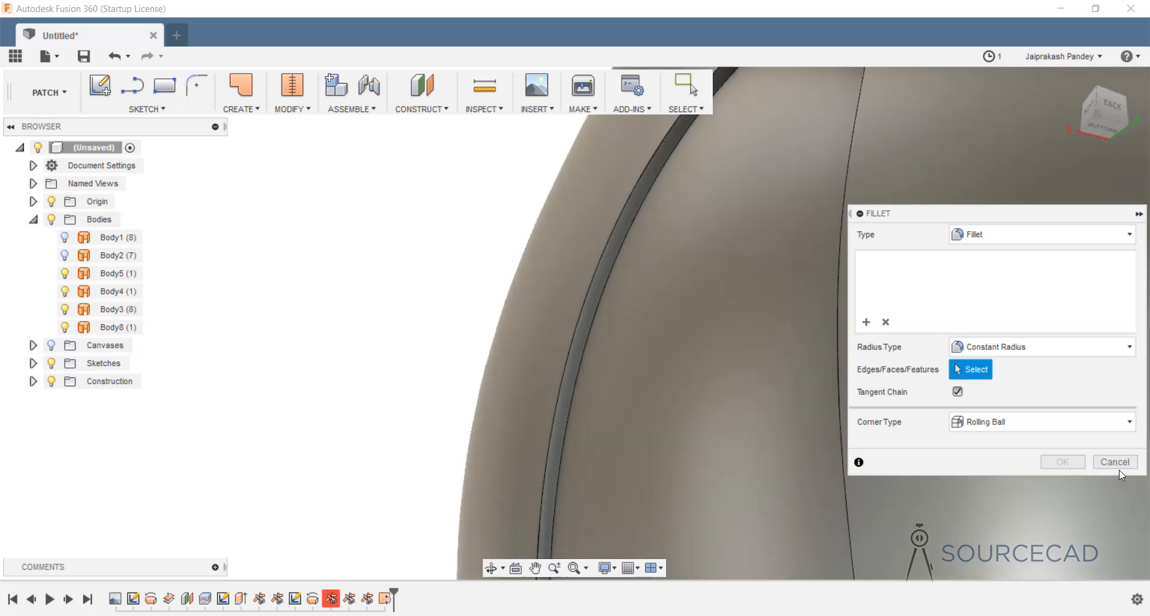
pyautogui.click(1118, 464)
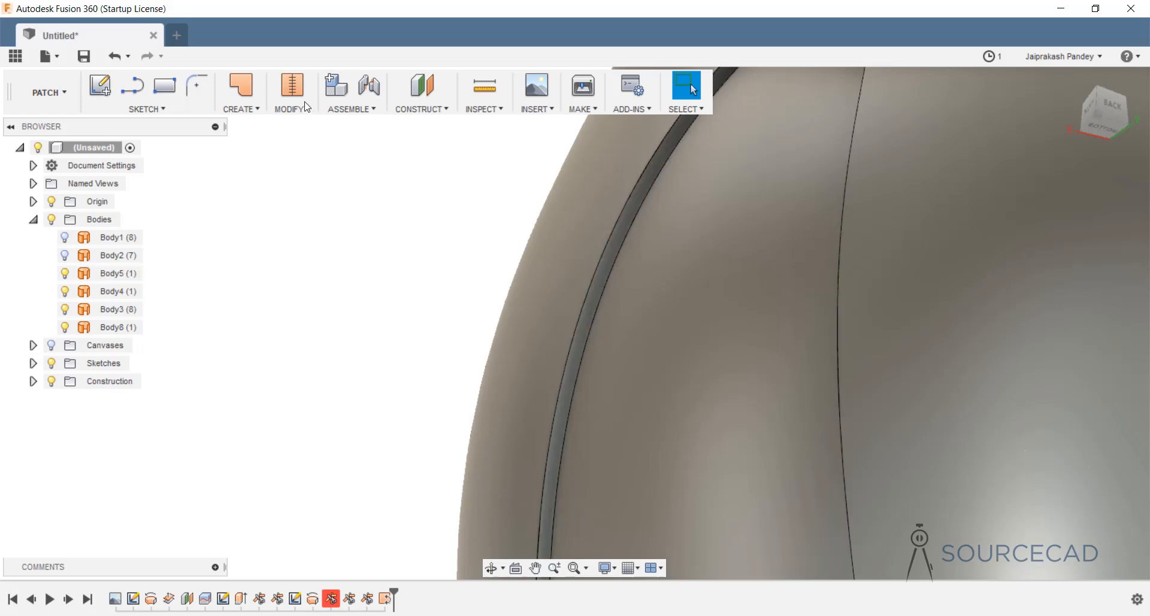
# Stitch Body3, Body4 and Body5 into a single 10-face Body9.
pyautogui.click(307, 107)
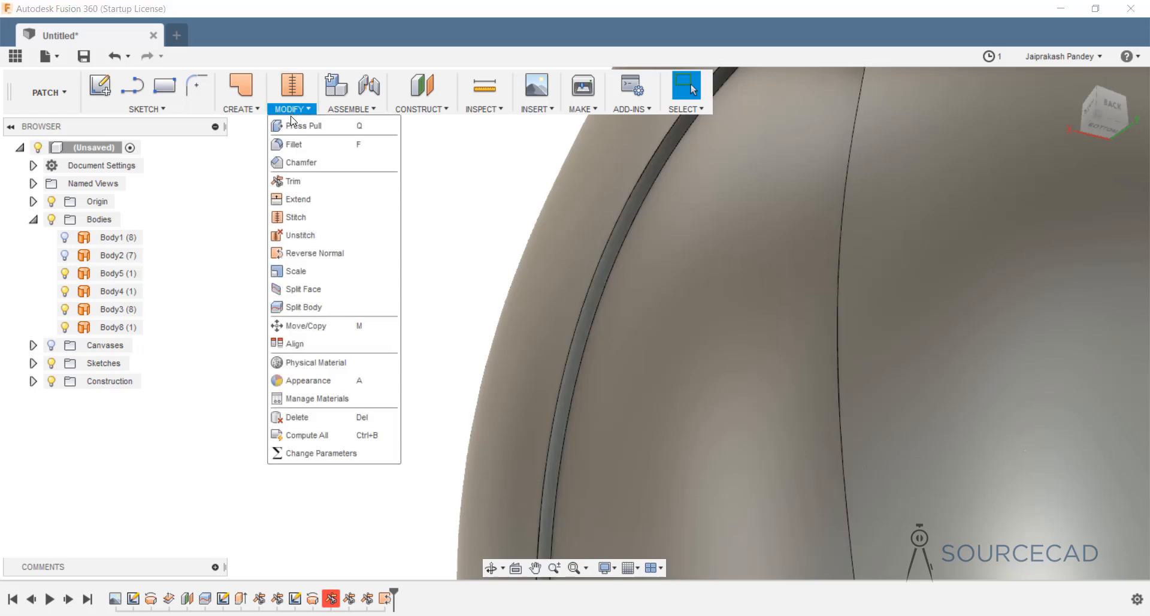
pyautogui.click(304, 218)
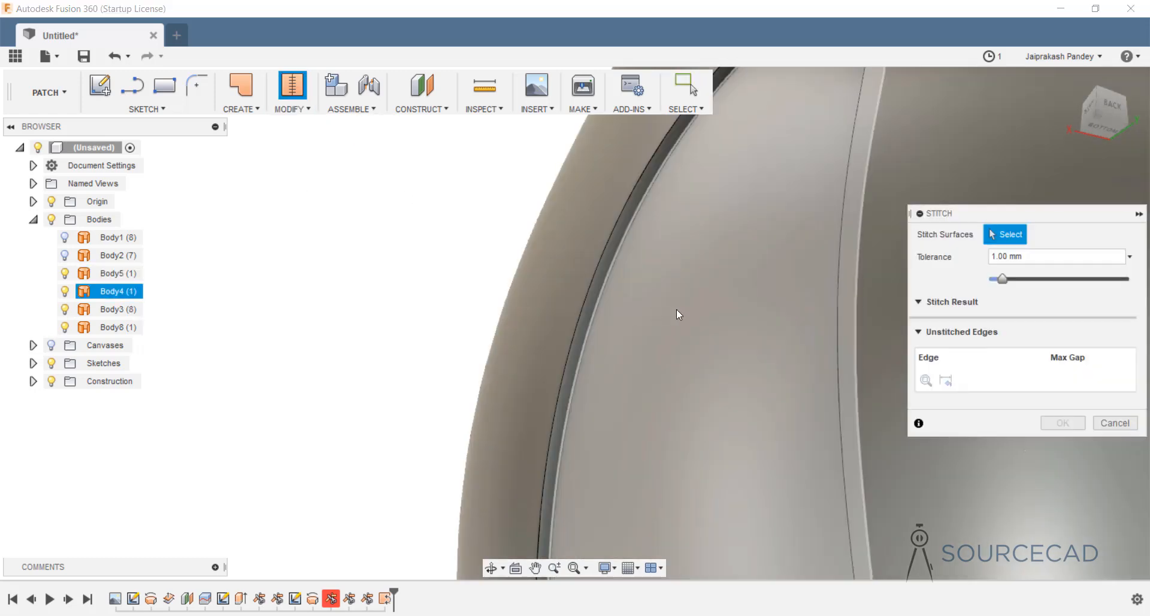
pyautogui.click(678, 310)
pyautogui.click(551, 293)
pyautogui.click(599, 278)
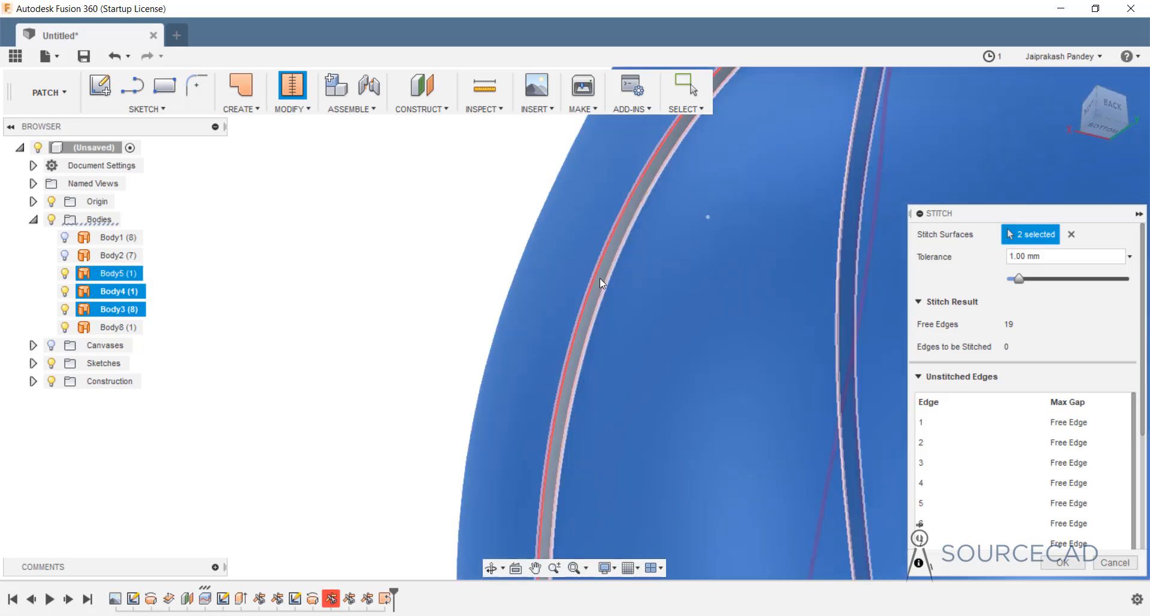
pyautogui.scroll(-10, 689, 336)
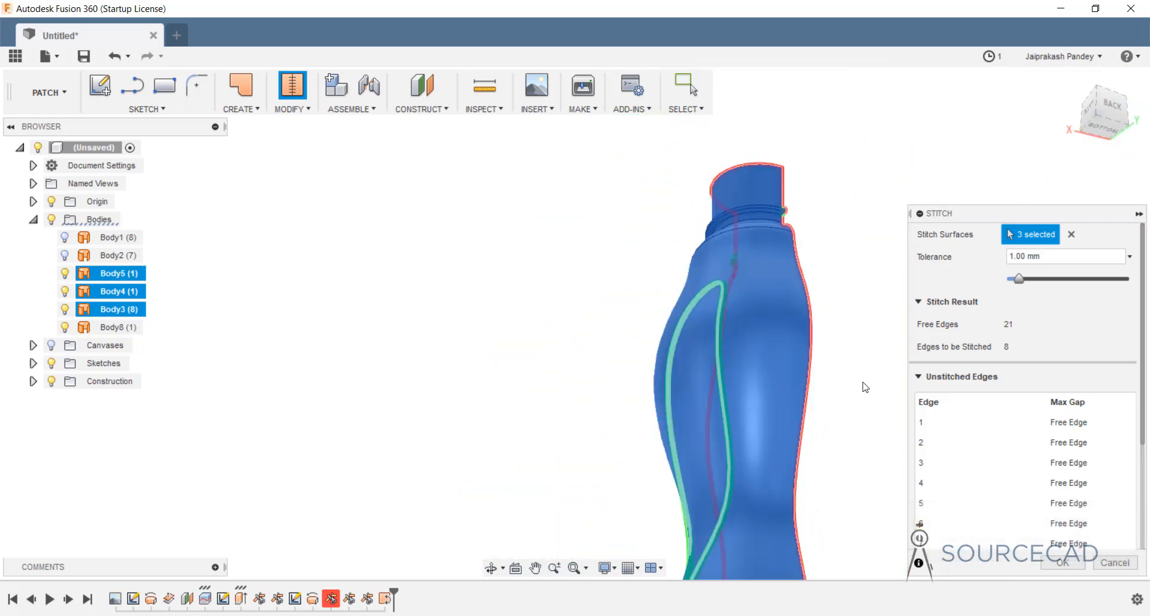
pyautogui.click(1060, 563)
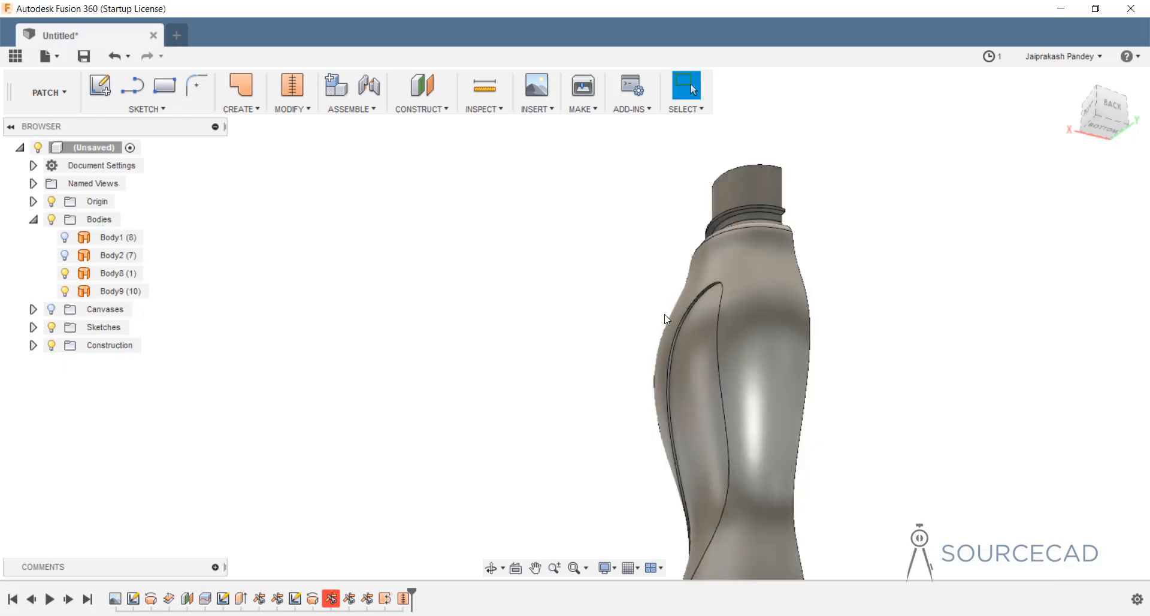
pyautogui.click(683, 333)
pyautogui.scroll(8, 678, 345)
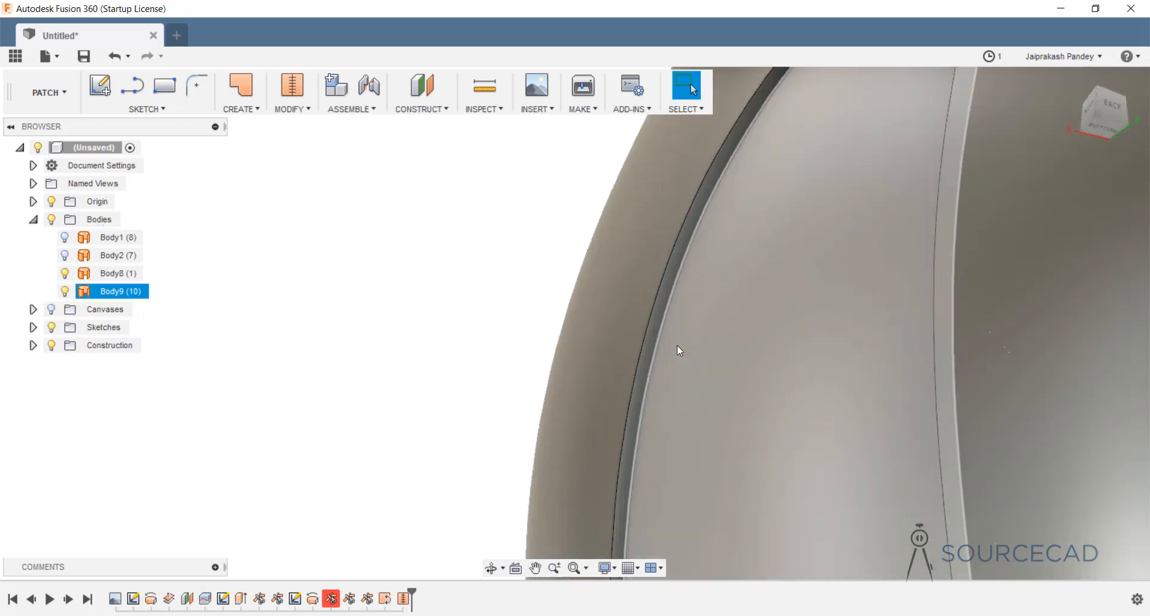
pyautogui.scroll(2, 677, 346)
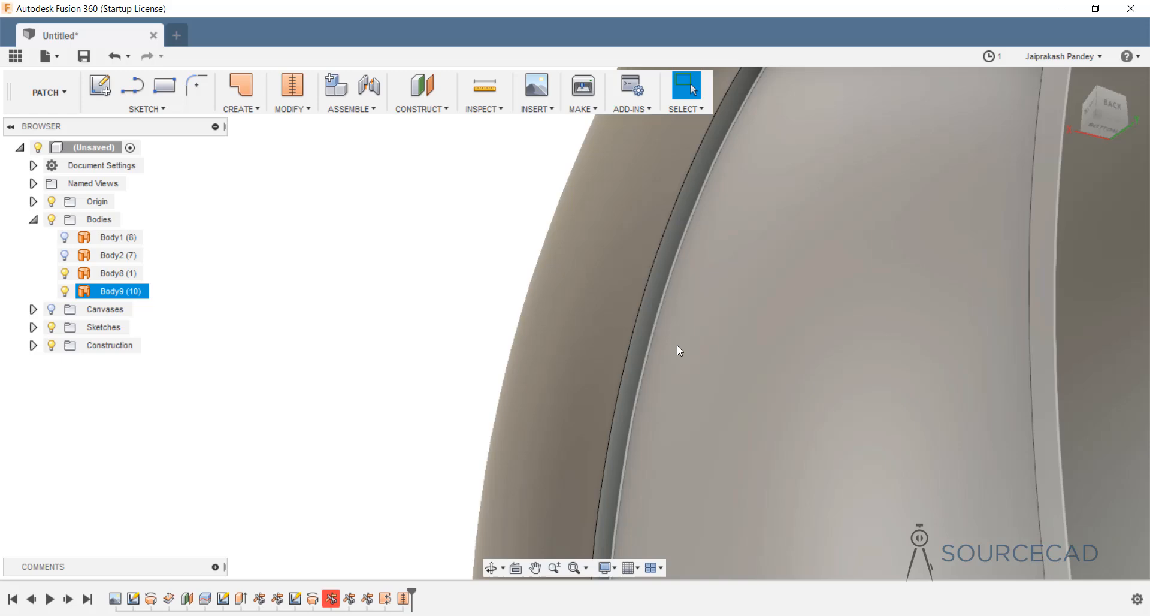
pyautogui.click(279, 134)
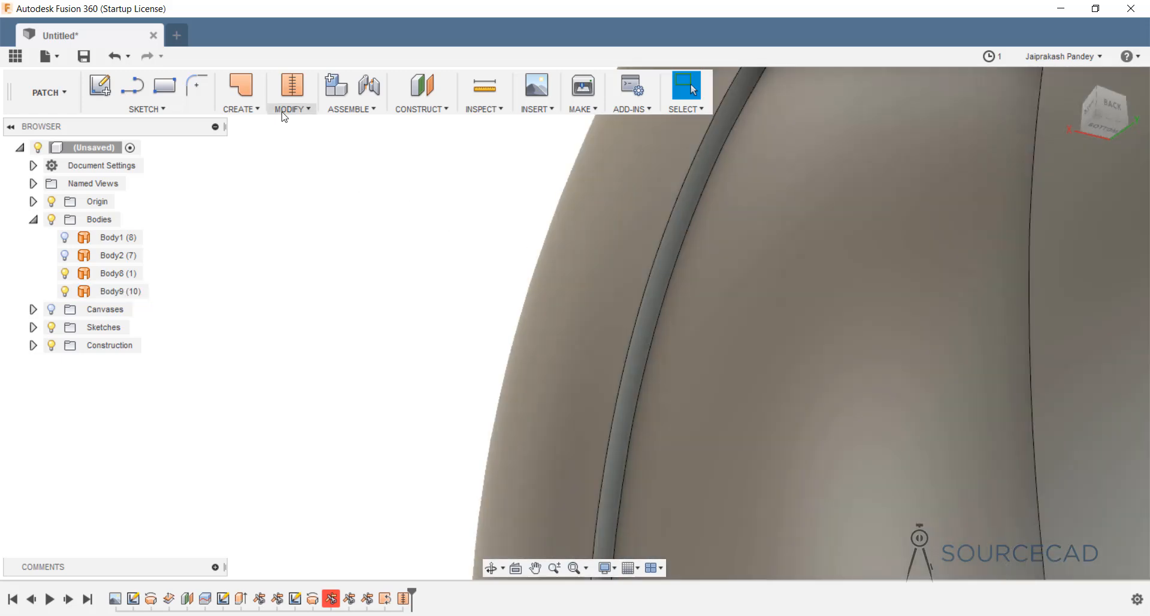
# Fillet the groove's first edge with a 0.5 mm radius.
pyautogui.click(285, 112)
pyautogui.click(290, 141)
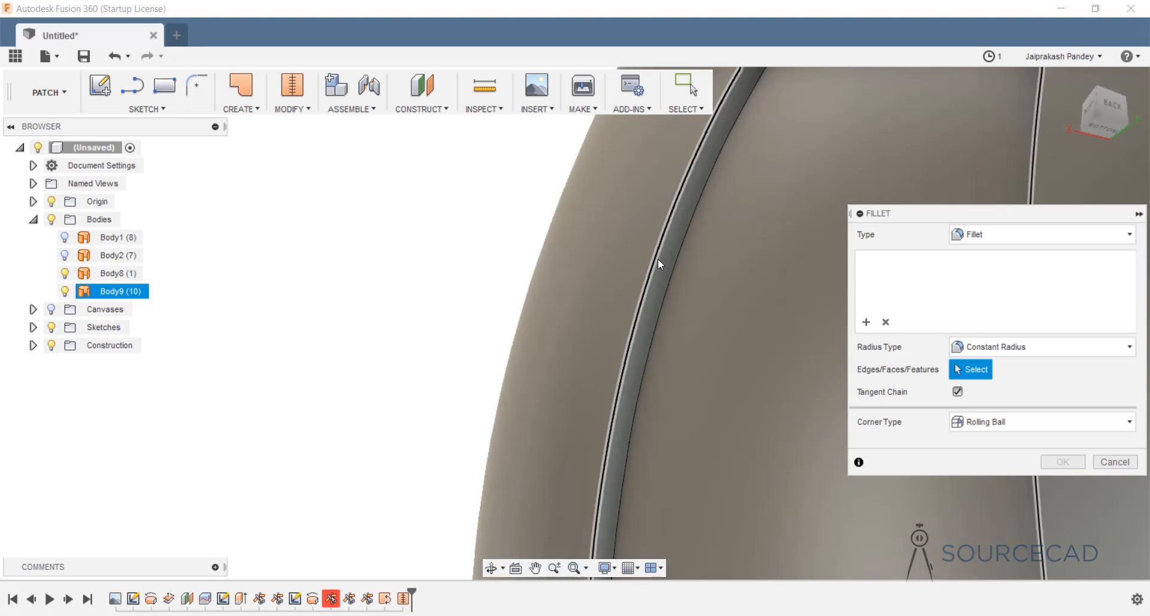
pyautogui.click(658, 258)
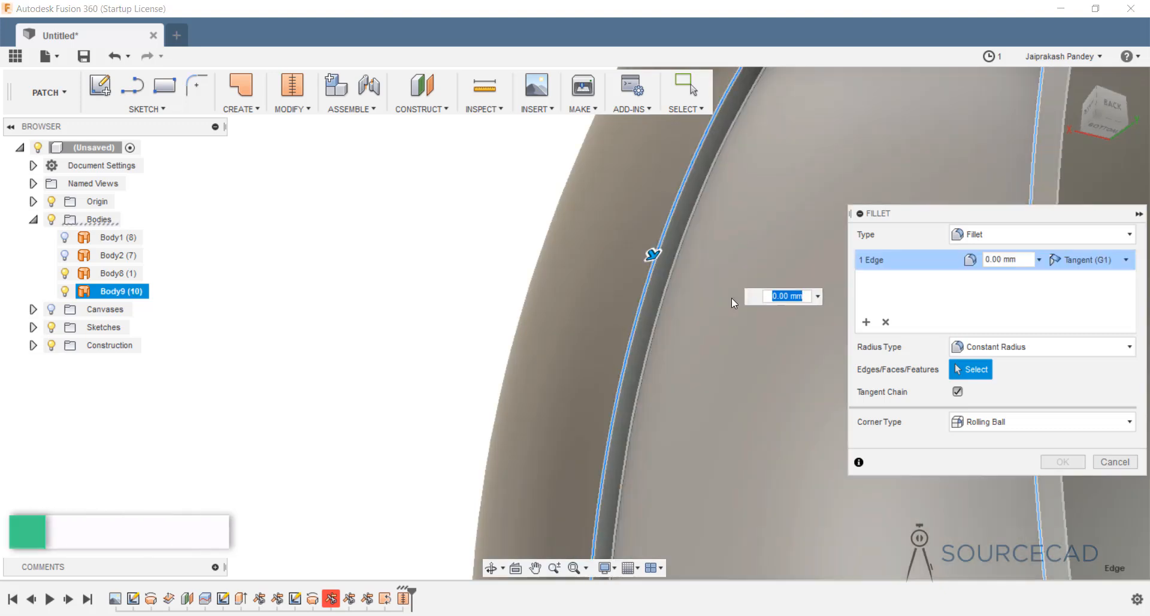
pyautogui.write('0.5')
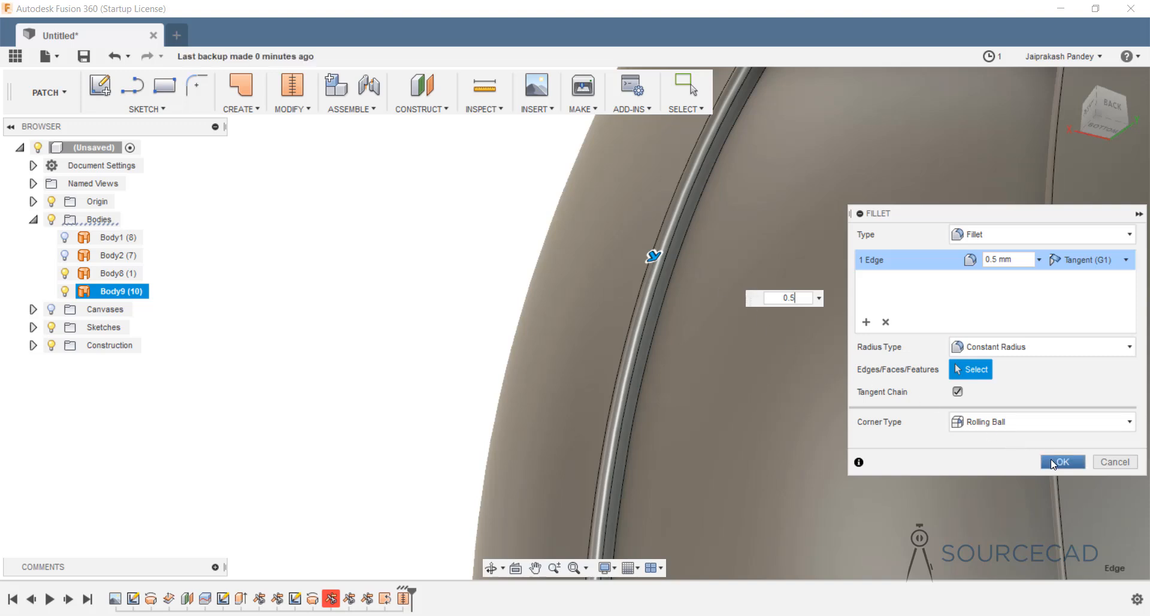
# Add the groove's second edge at 0.5 mm and apply both fillets.
pyautogui.click(867, 323)
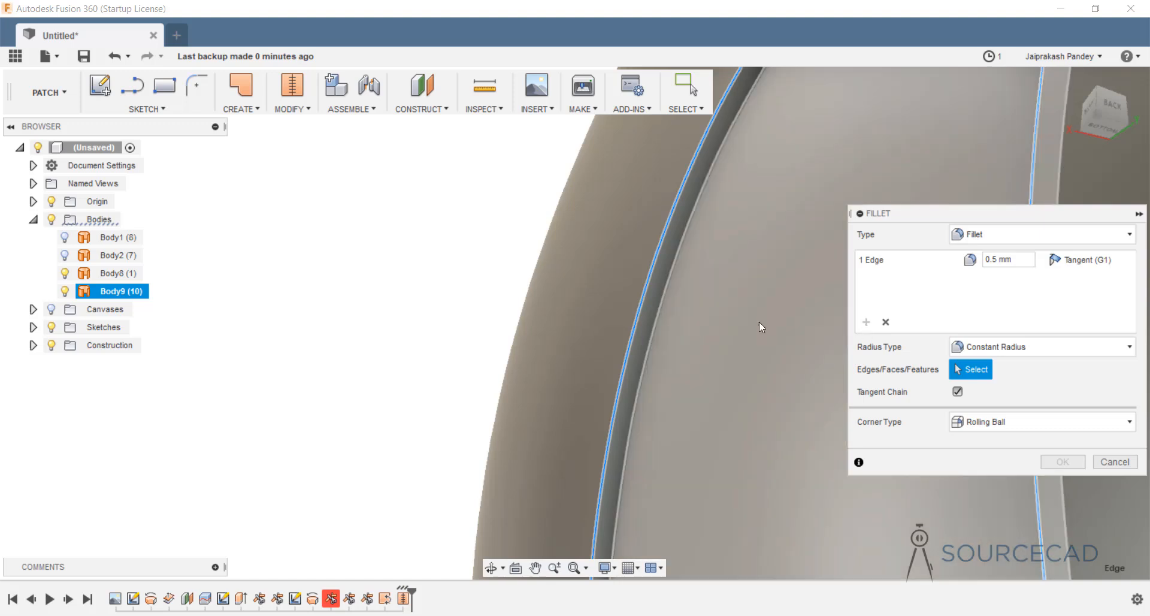
pyautogui.click(673, 266)
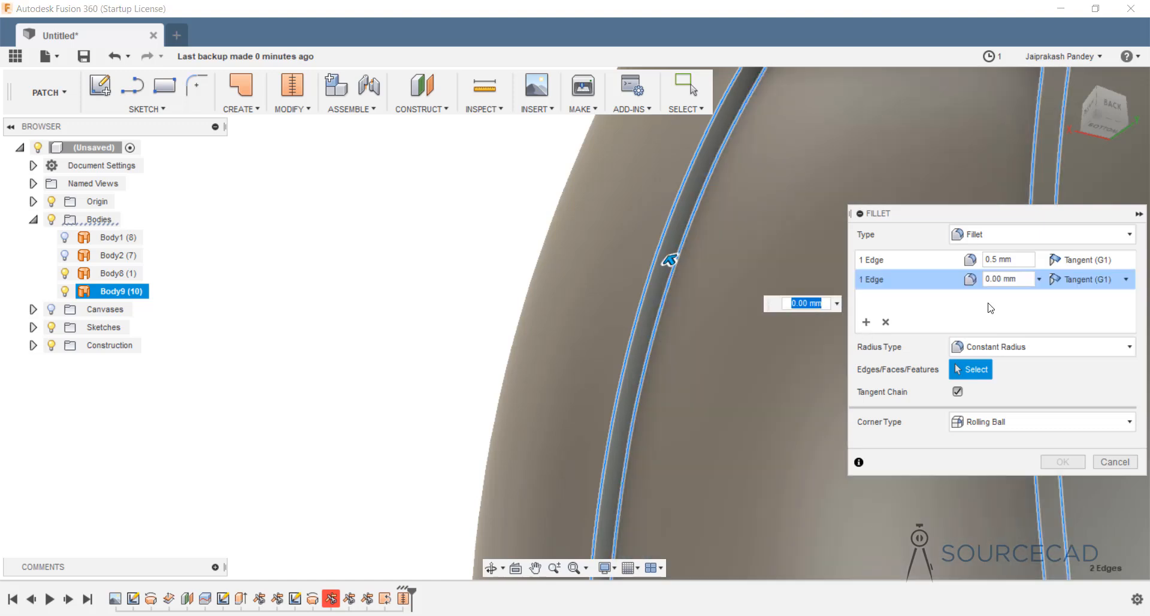
pyautogui.click(1006, 279)
pyautogui.write('0.5')
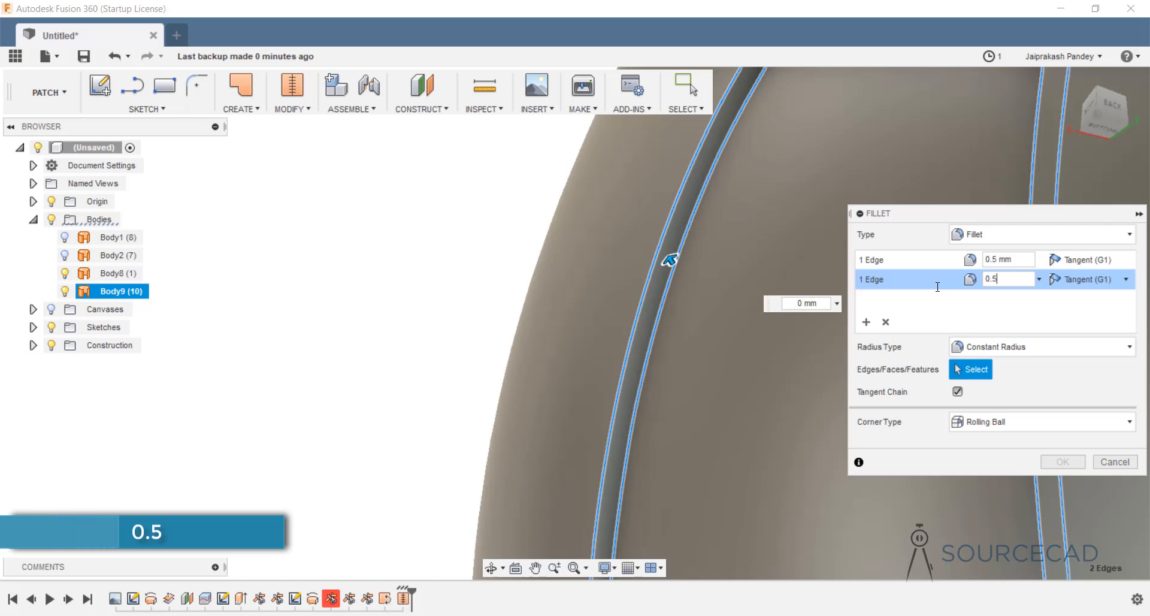
pyautogui.press('Tab')
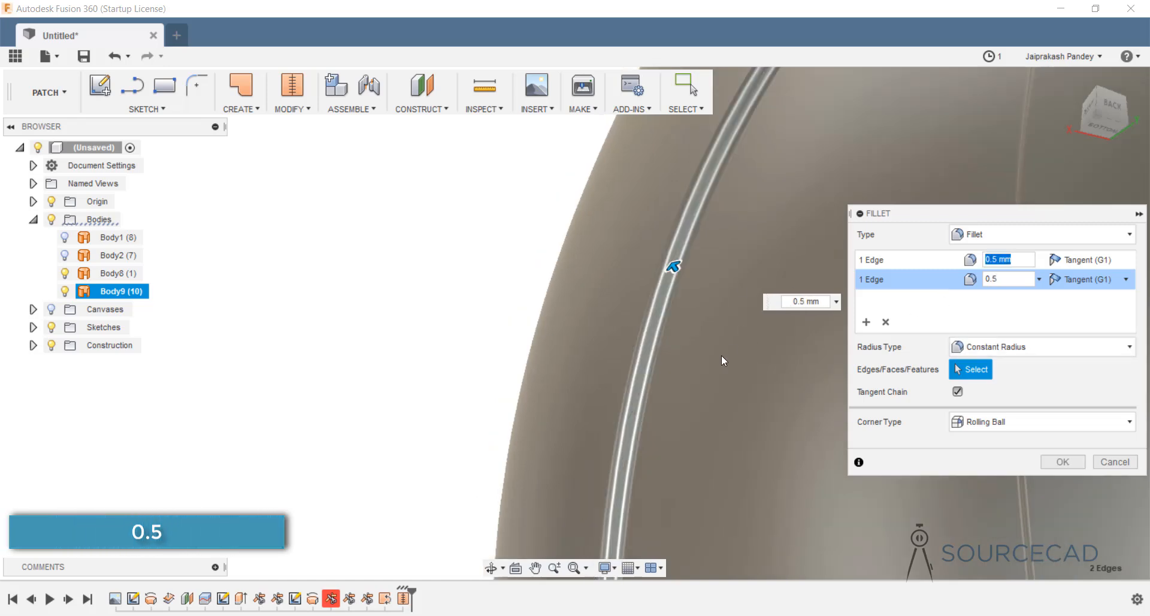
pyautogui.scroll(-3, 722, 354)
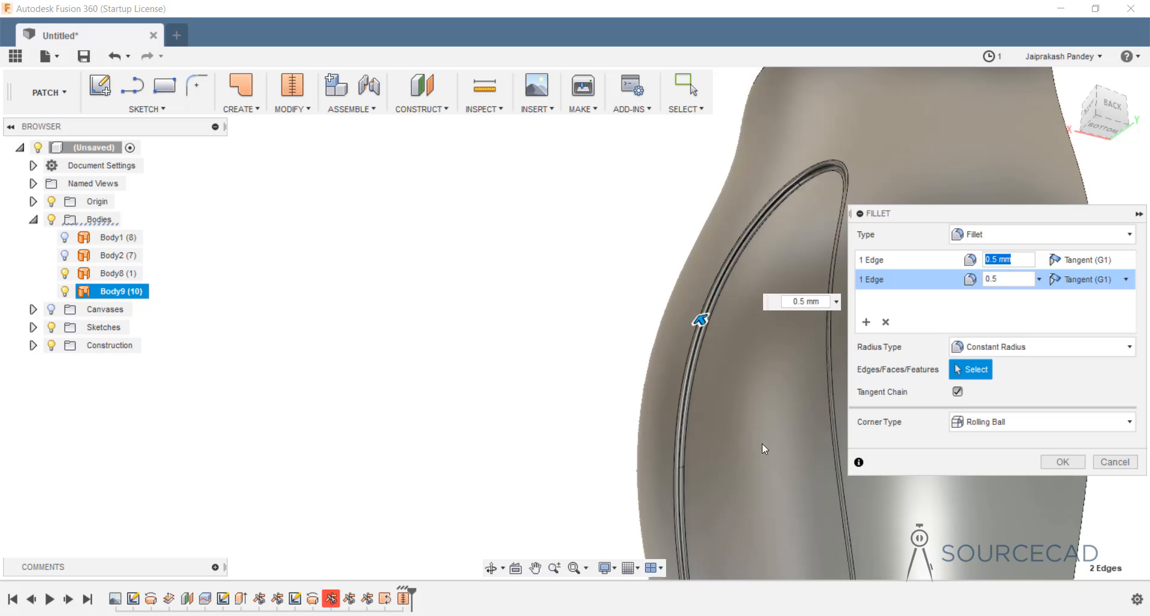
pyautogui.scroll(-2, 756, 500)
pyautogui.moveTo(748, 493); pyautogui.dragTo(583, 377, button='middle')
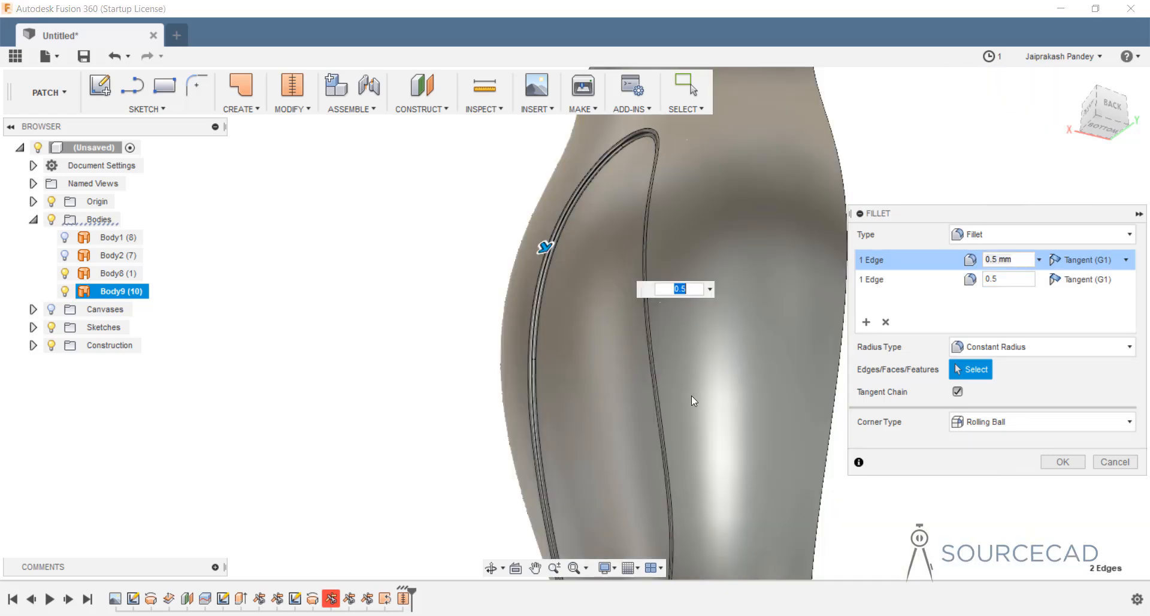
pyautogui.click(1062, 461)
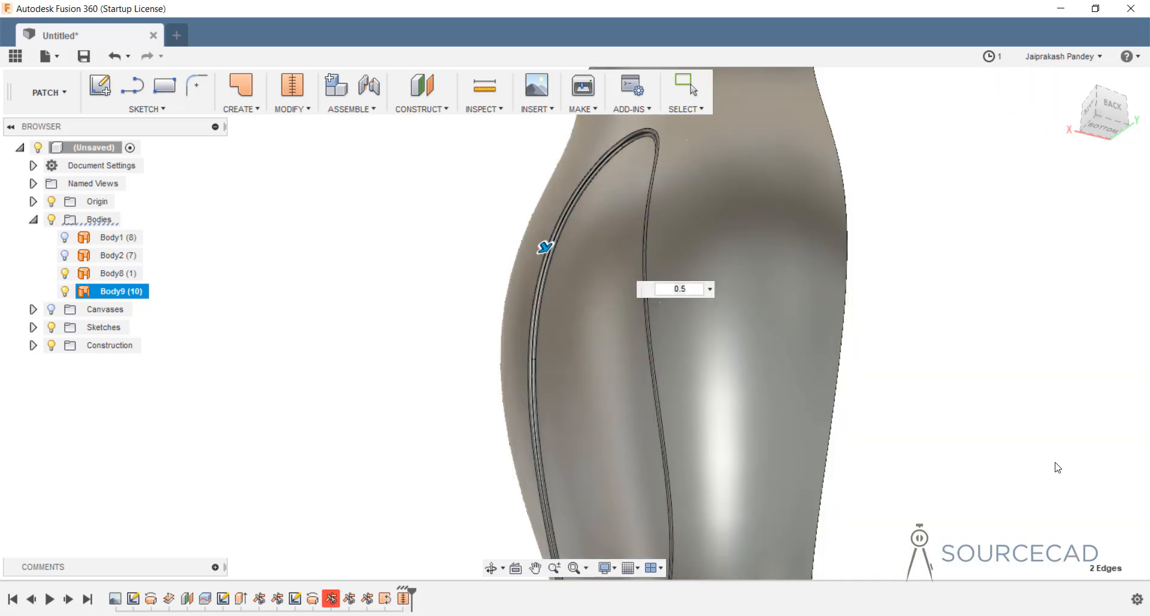
# Reopen the bottom surface Trim feature from the timeline for editing.
pyautogui.scroll(-3, 478, 391)
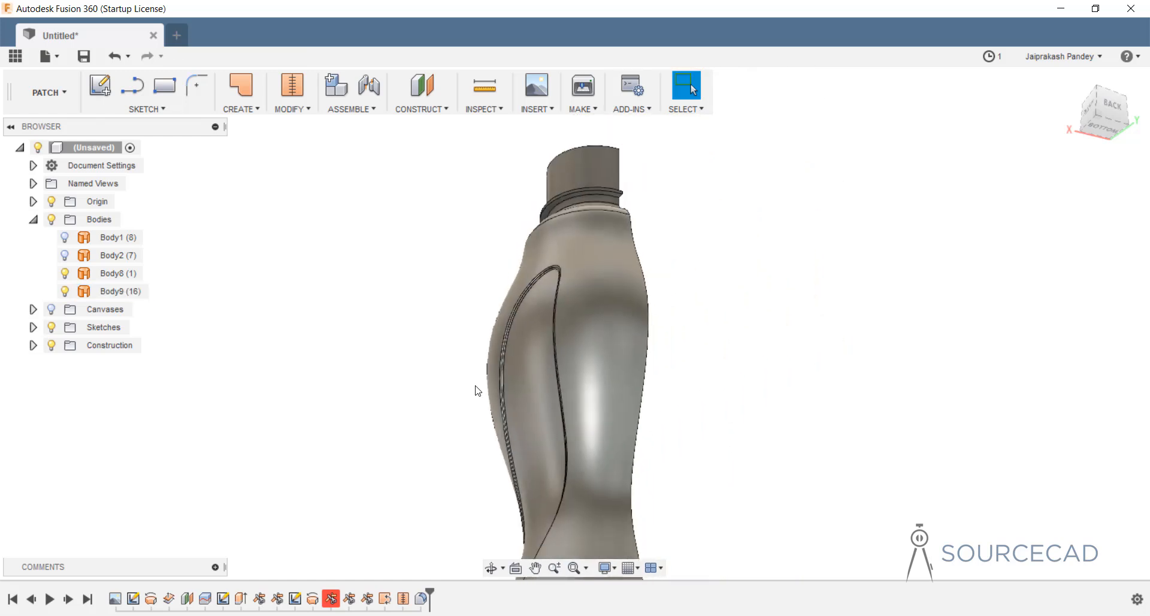
pyautogui.scroll(5, 542, 449)
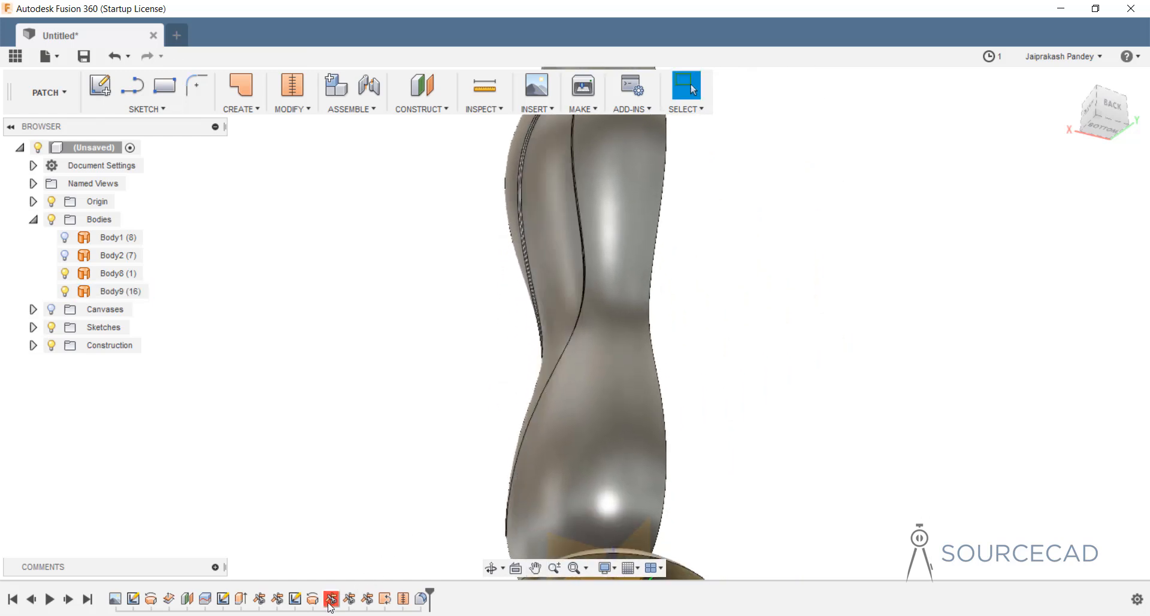
pyautogui.moveTo(637, 480); pyautogui.dragTo(644, 344, button='middle')
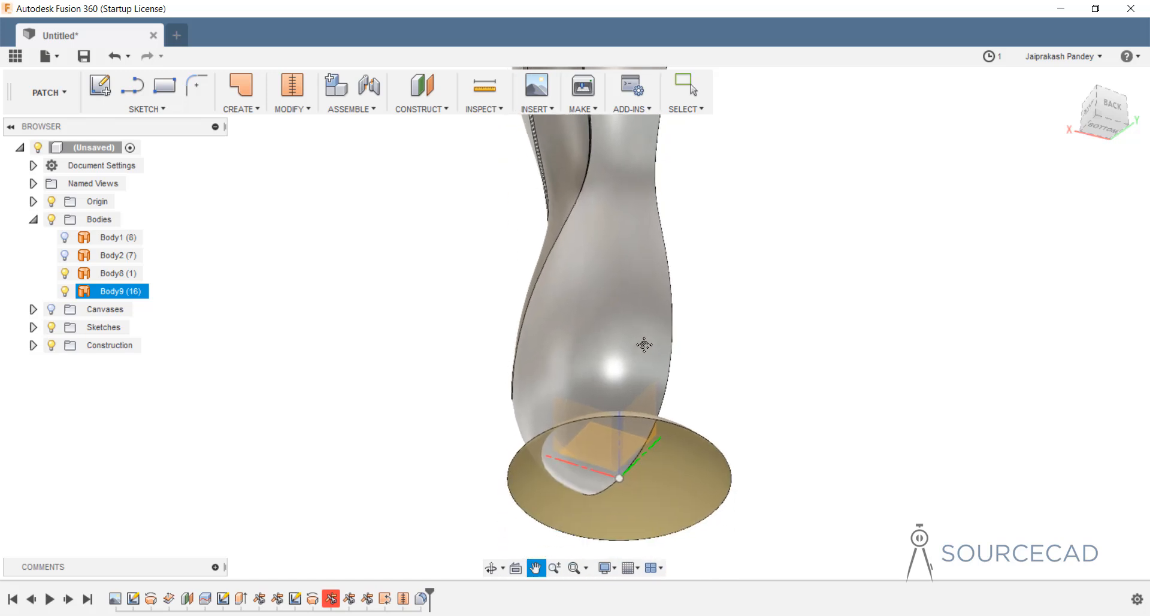
pyautogui.press('Escape')
pyautogui.rightClick(333, 600)
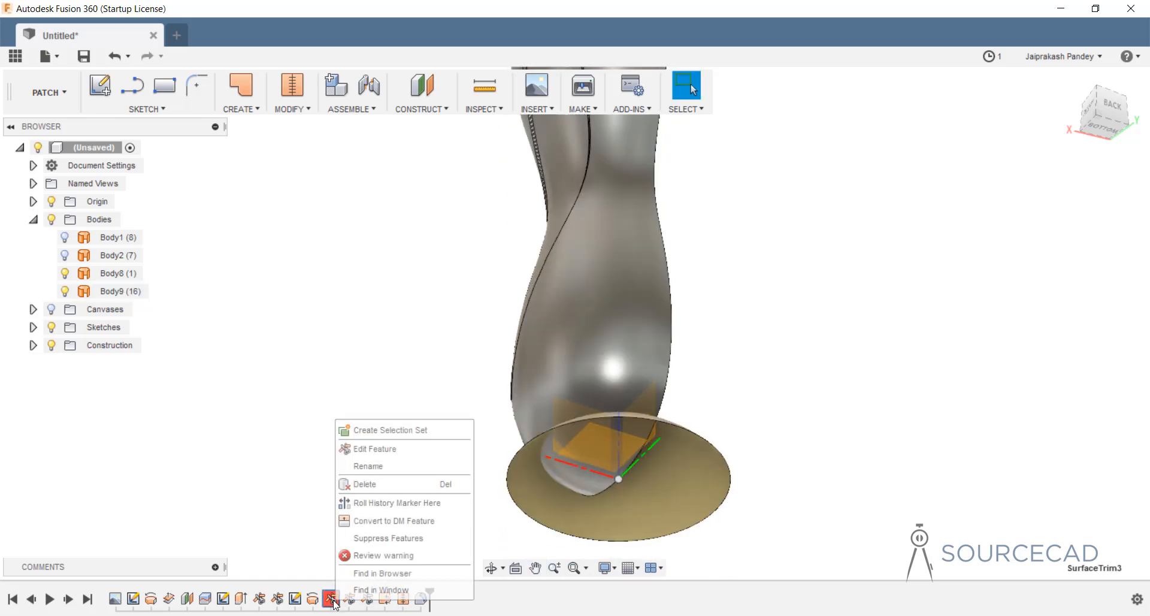
pyautogui.click(370, 450)
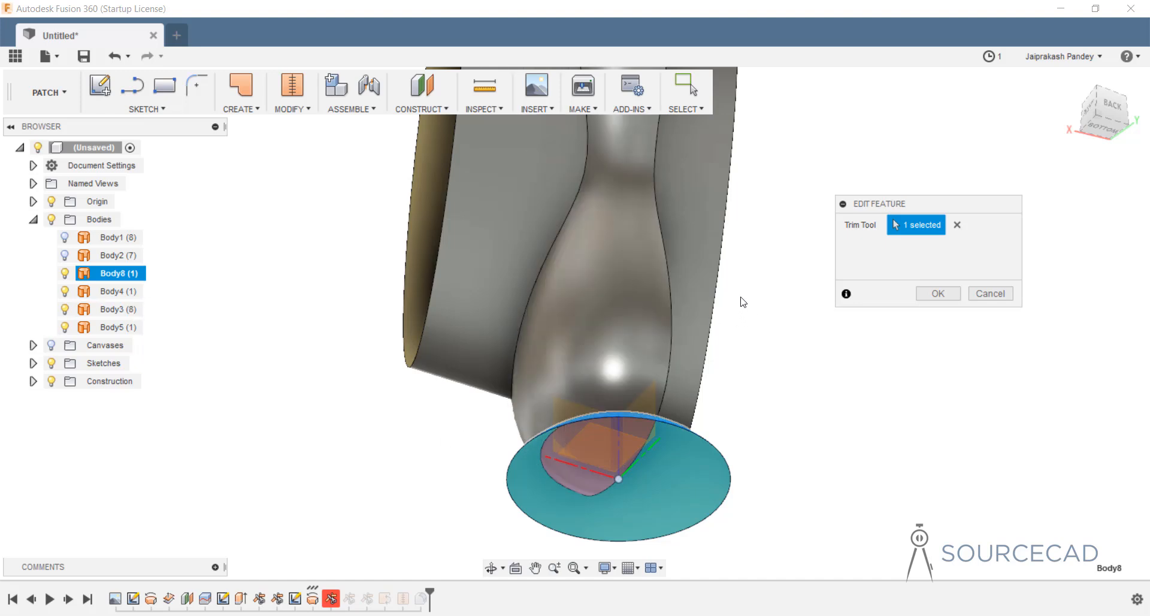
# Replace the trim tool with the Body8 base disc, rebuilding Body9 with 16 faces.
pyautogui.keyDown('shift'); pyautogui.moveTo(741, 299); pyautogui.dragTo(715, 336, button='middle'); pyautogui.keyUp('shift')
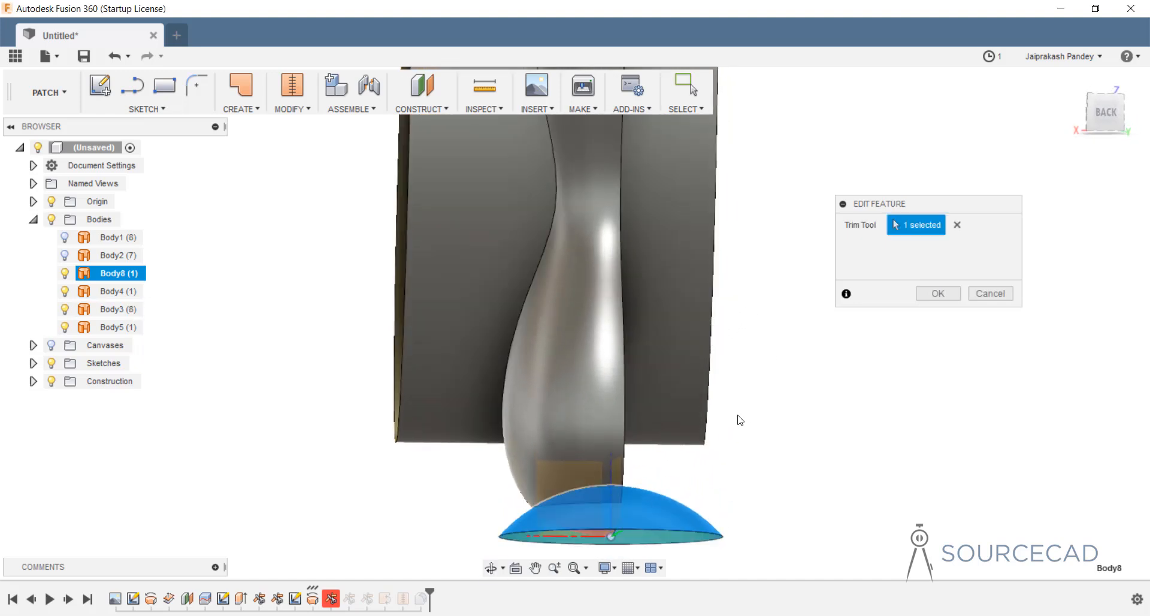
pyautogui.moveTo(717, 425)
pyautogui.keyDown('shift'); pyautogui.mouseDown(button='middle')
pyautogui.moveTo(711, 380)
pyautogui.moveTo(662, 416)
pyautogui.moveTo(662, 390)
pyautogui.mouseUp(button='middle'); pyautogui.keyUp('shift')
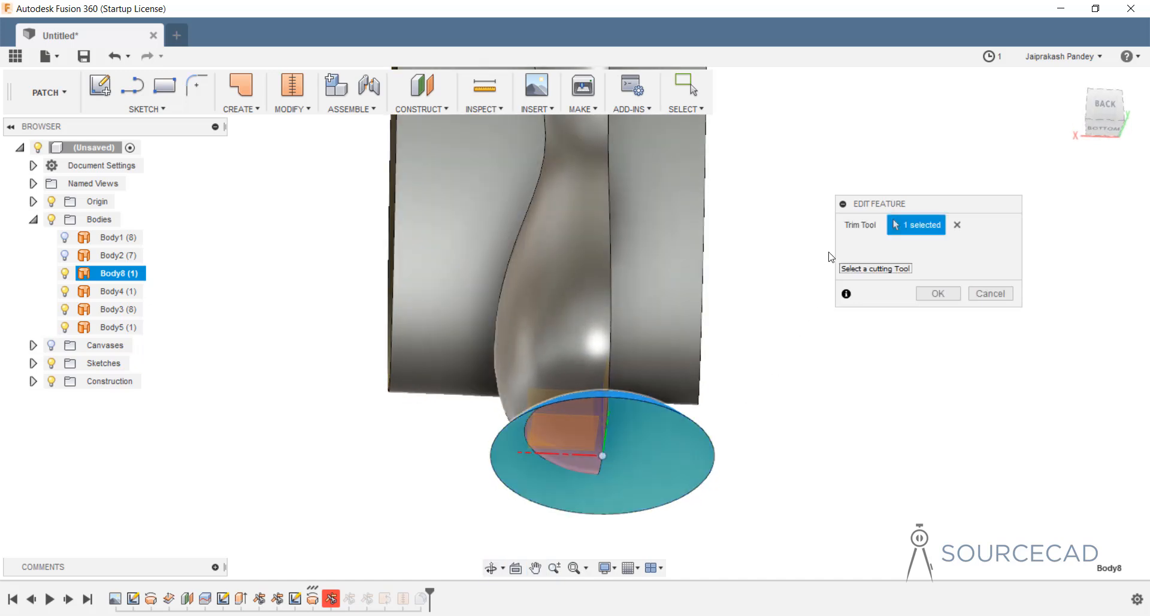
pyautogui.click(958, 225)
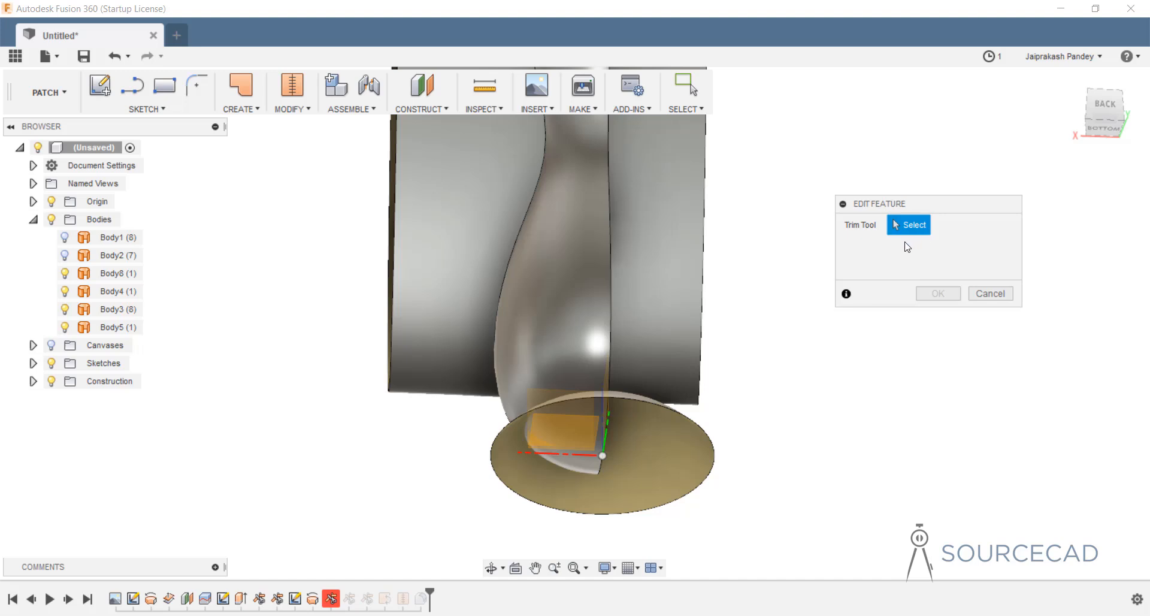
pyautogui.click(688, 467)
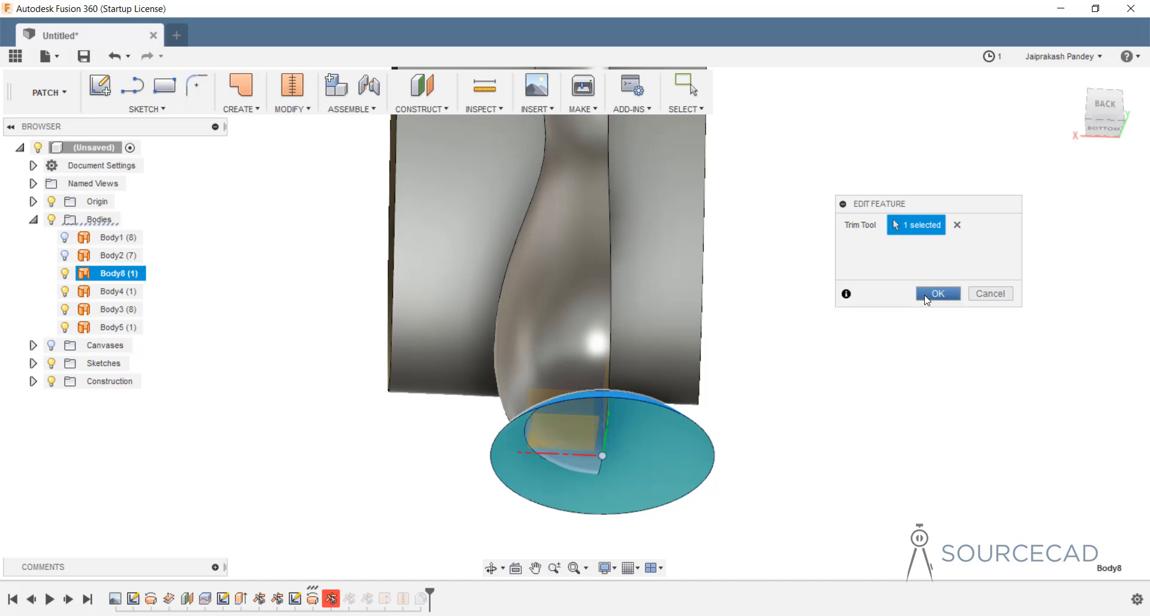
pyautogui.click(939, 293)
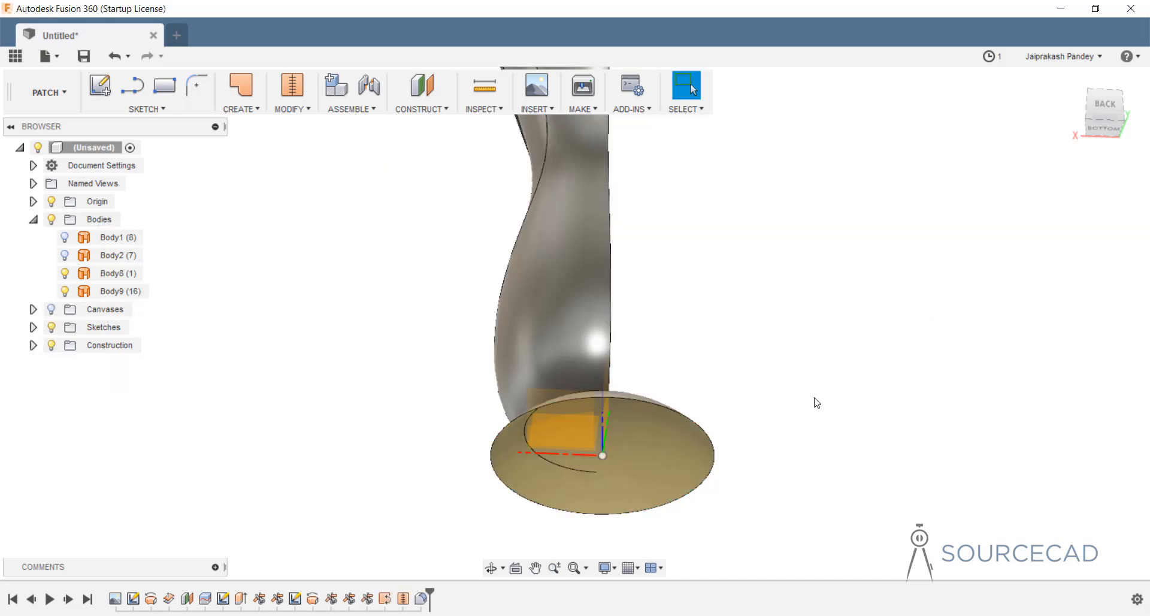
pyautogui.scroll(-3, 652, 272)
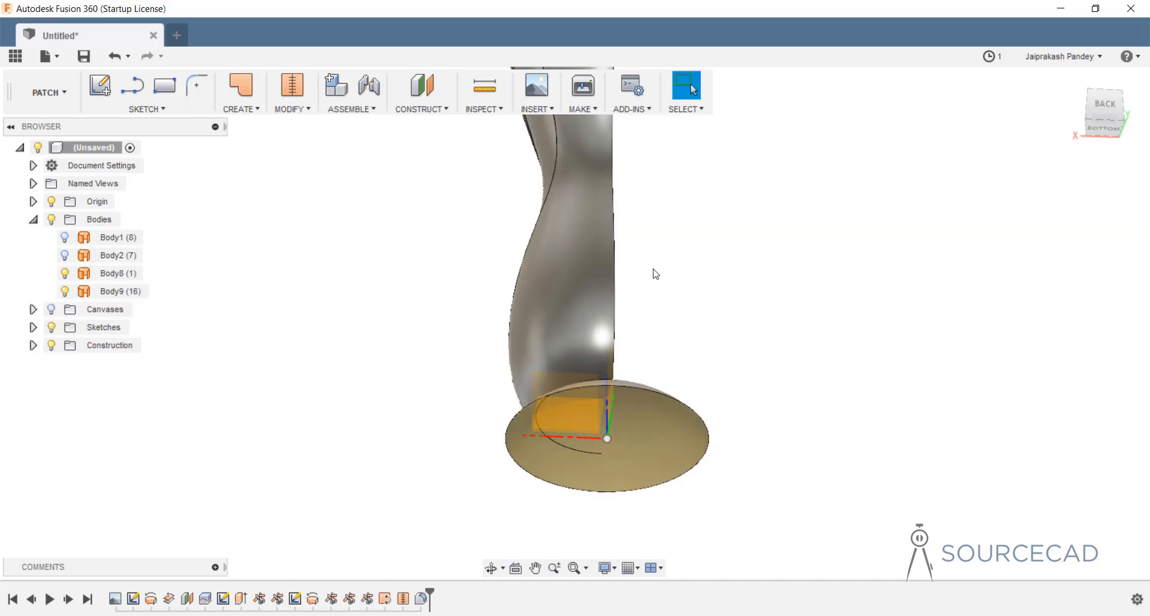
pyautogui.moveTo(651, 203)
pyautogui.keyDown('shift'); pyautogui.mouseDown(button='middle')
pyautogui.moveTo(647, 270)
pyautogui.moveTo(683, 254)
pyautogui.moveTo(641, 229)
pyautogui.moveTo(601, 331)
pyautogui.moveTo(613, 375)
pyautogui.mouseUp(button='middle'); pyautogui.keyUp('shift')
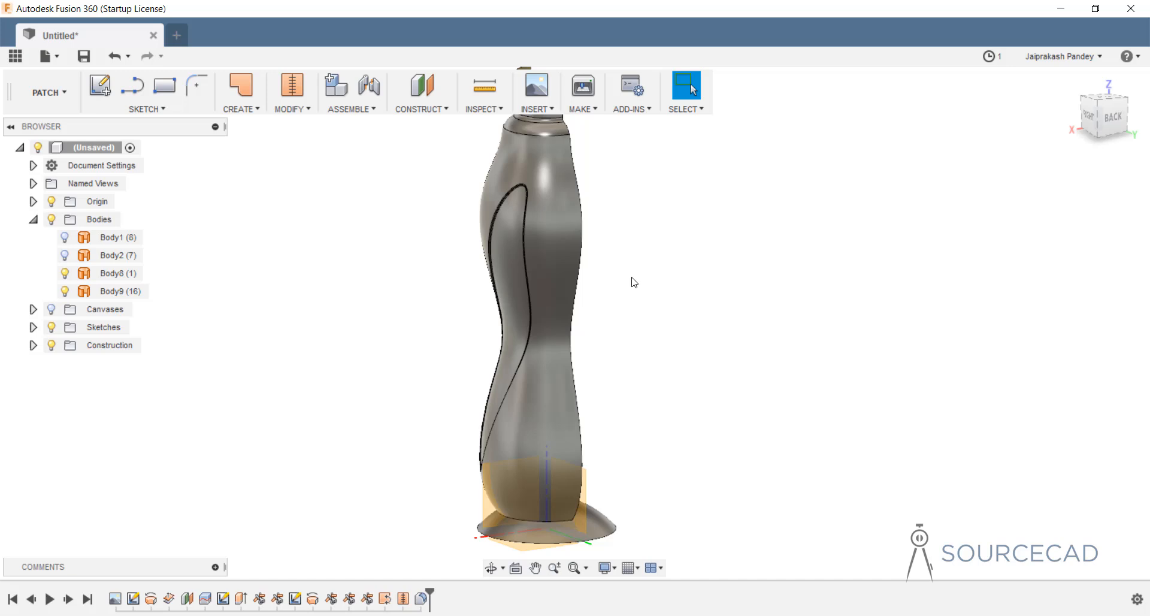
# Mirror Body9 as a body across the origin plane, creating Body10.
pyautogui.click(251, 110)
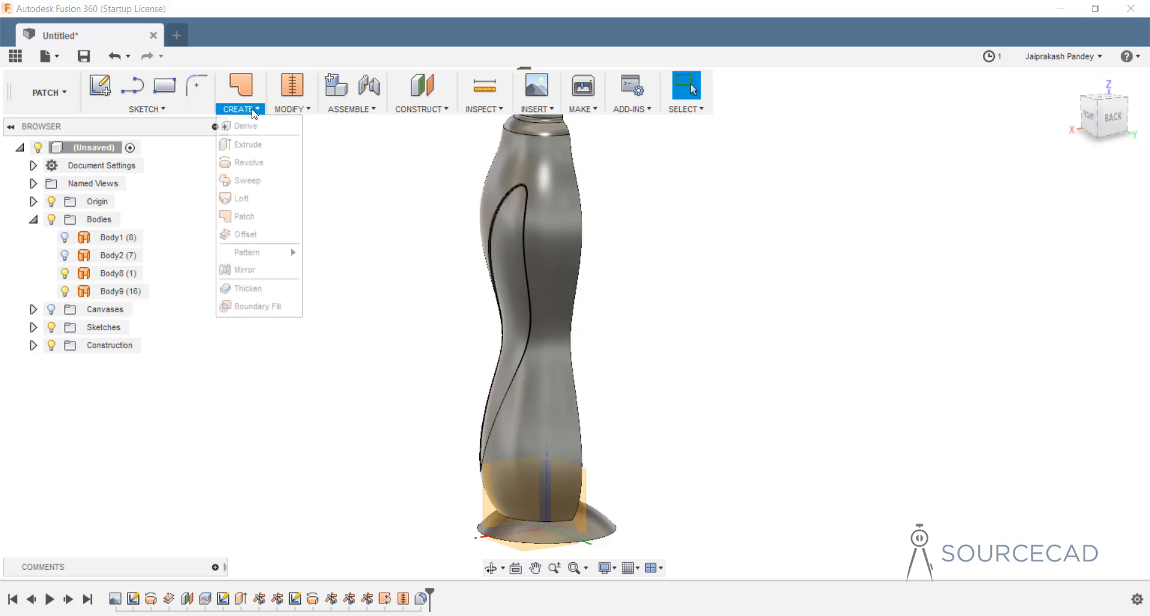
pyautogui.click(265, 268)
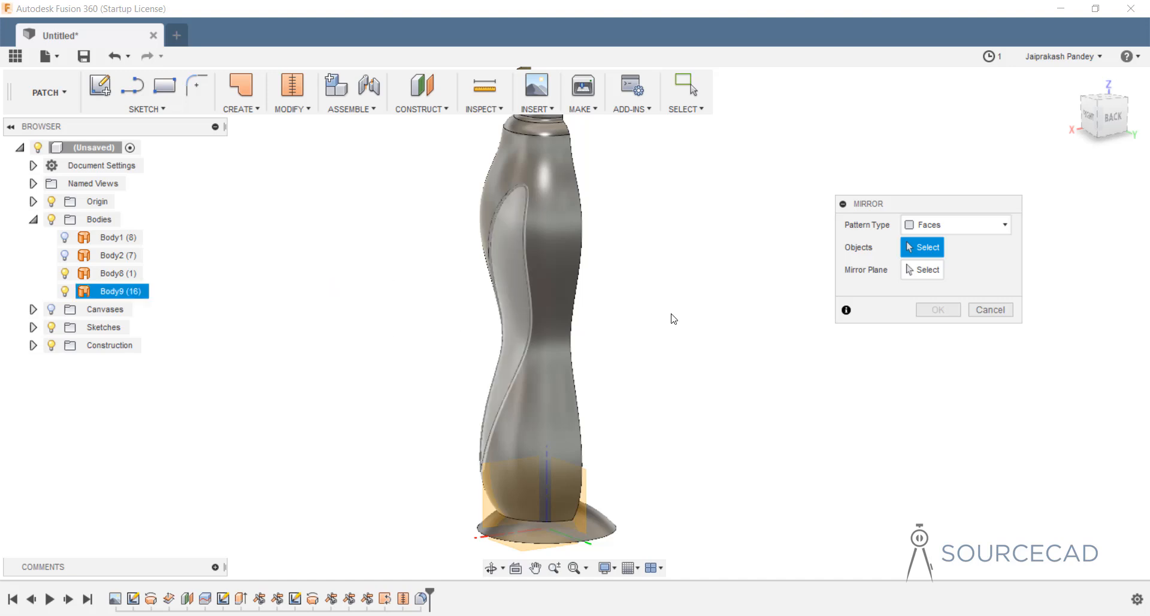
pyautogui.click(952, 228)
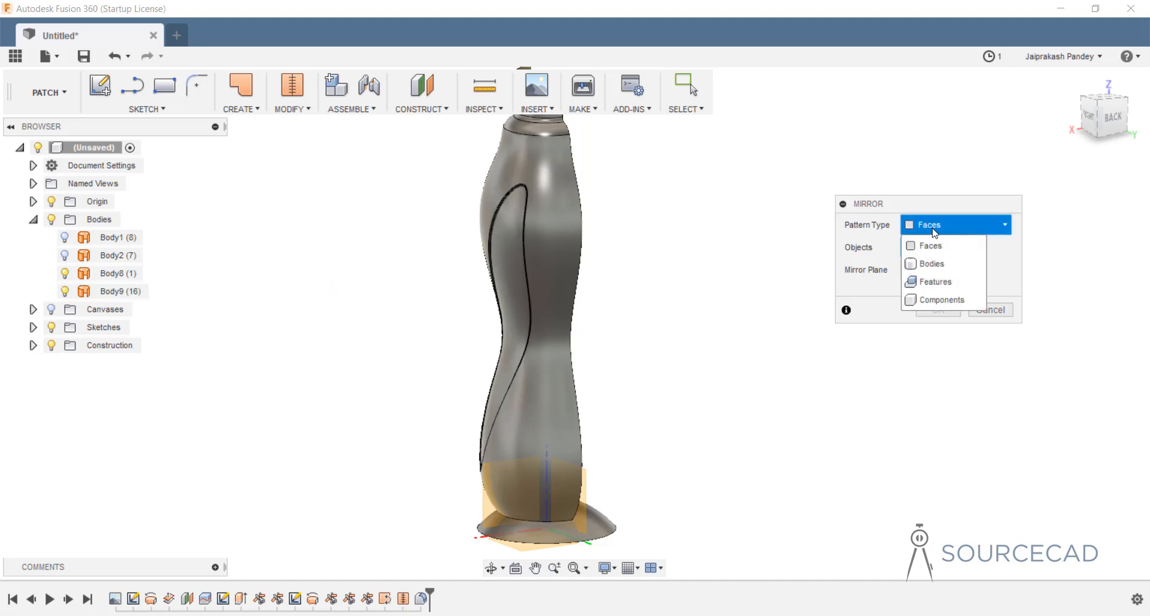
pyautogui.click(936, 263)
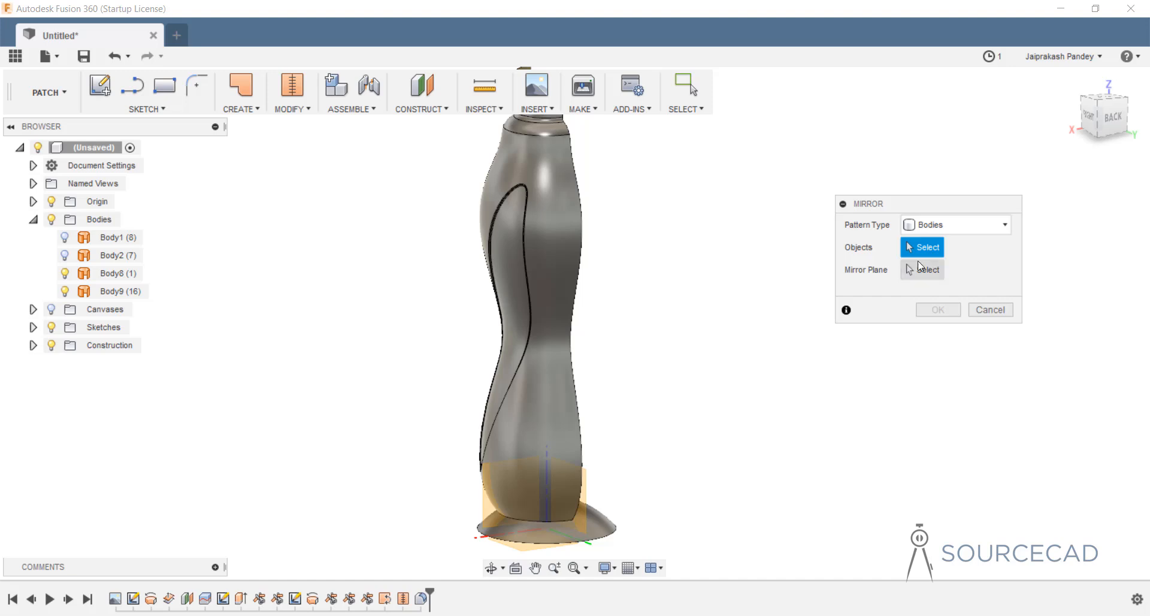
pyautogui.moveTo(663, 209); pyautogui.dragTo(338, 390)
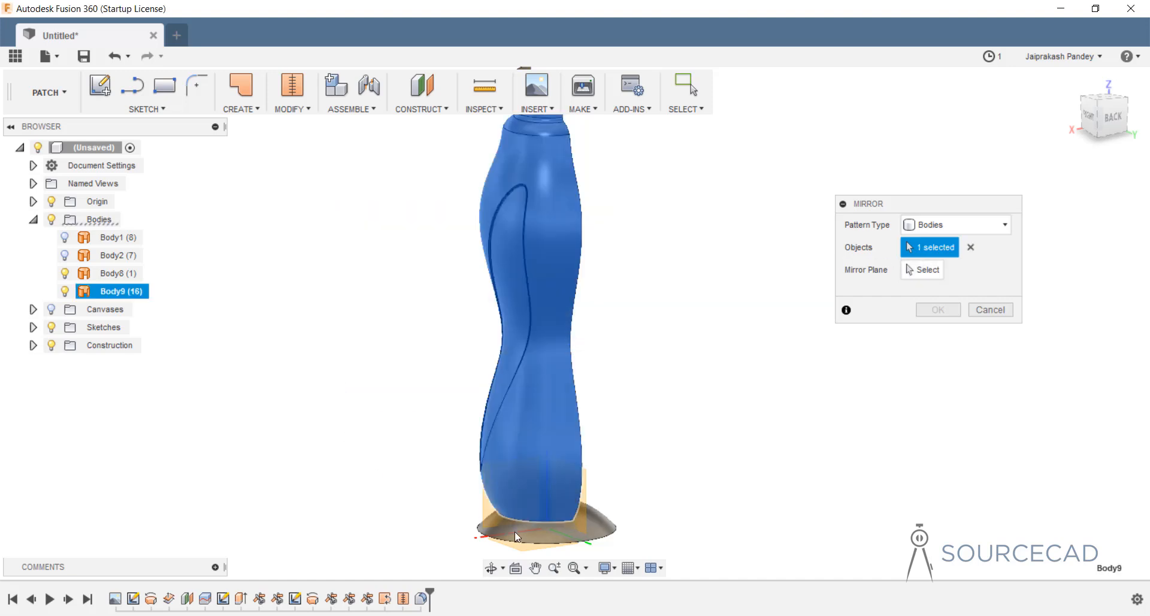
pyautogui.moveTo(588, 514); pyautogui.dragTo(637, 329, button='middle')
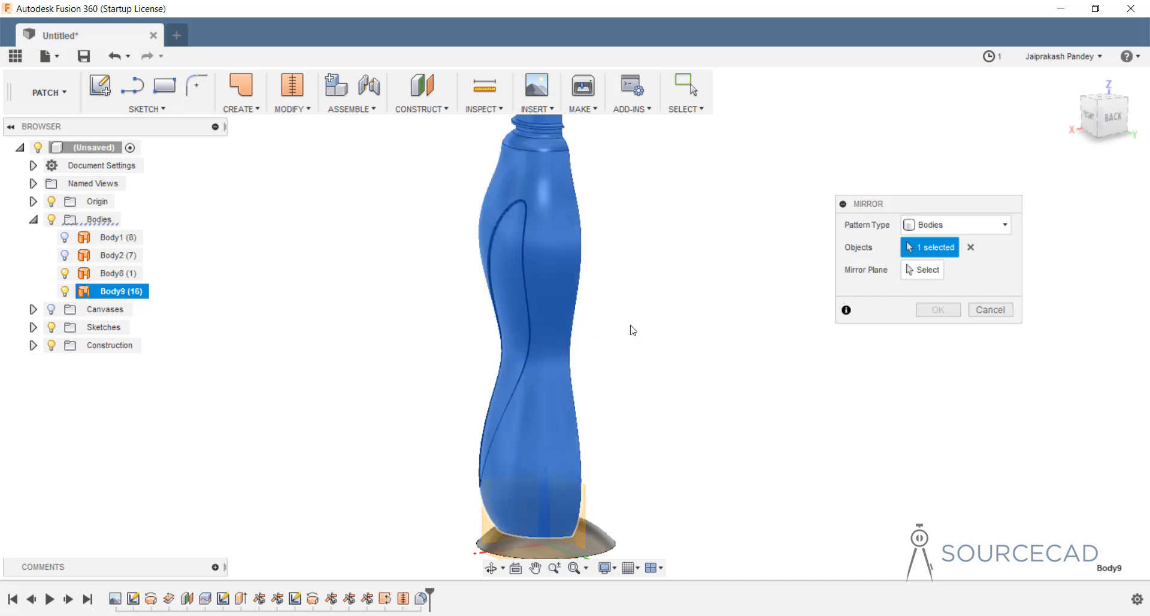
pyautogui.click(922, 269)
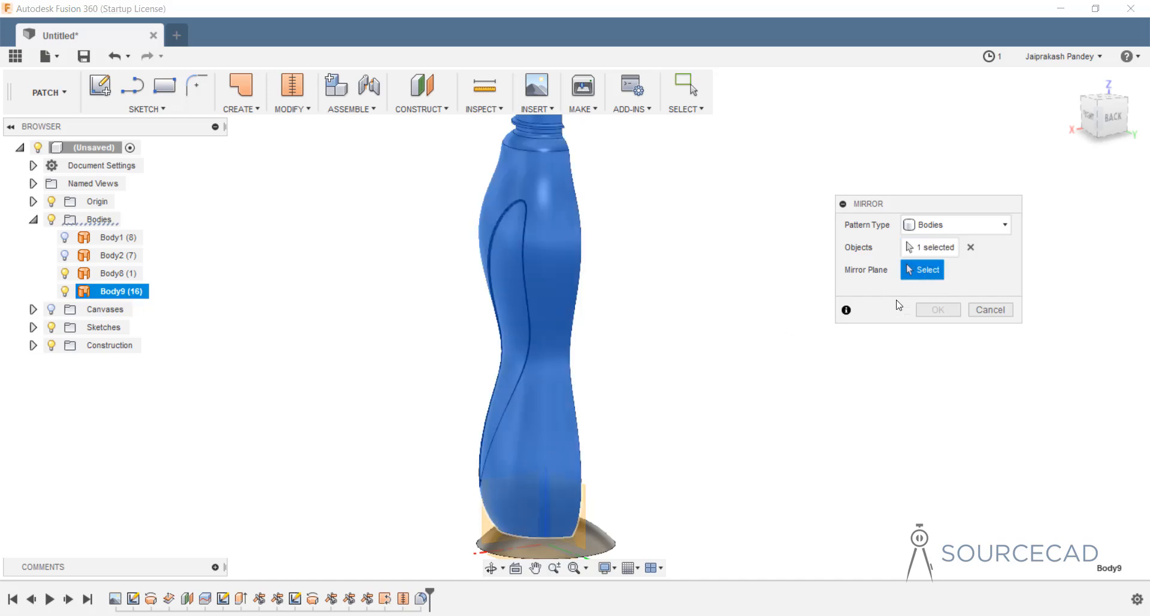
pyautogui.keyDown('shift'); pyautogui.moveTo(645, 424); pyautogui.dragTo(515, 425, button='middle'); pyautogui.keyUp('shift')
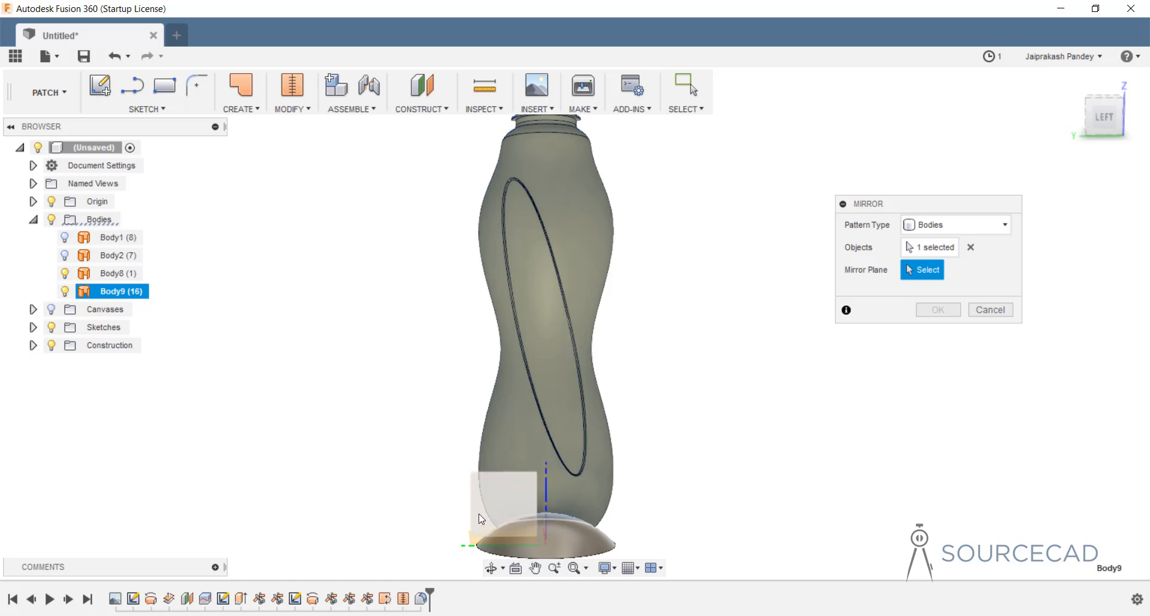
pyautogui.click(474, 492)
pyautogui.keyDown('shift'); pyautogui.moveTo(412, 354); pyautogui.dragTo(544, 361, button='middle'); pyautogui.keyUp('shift')
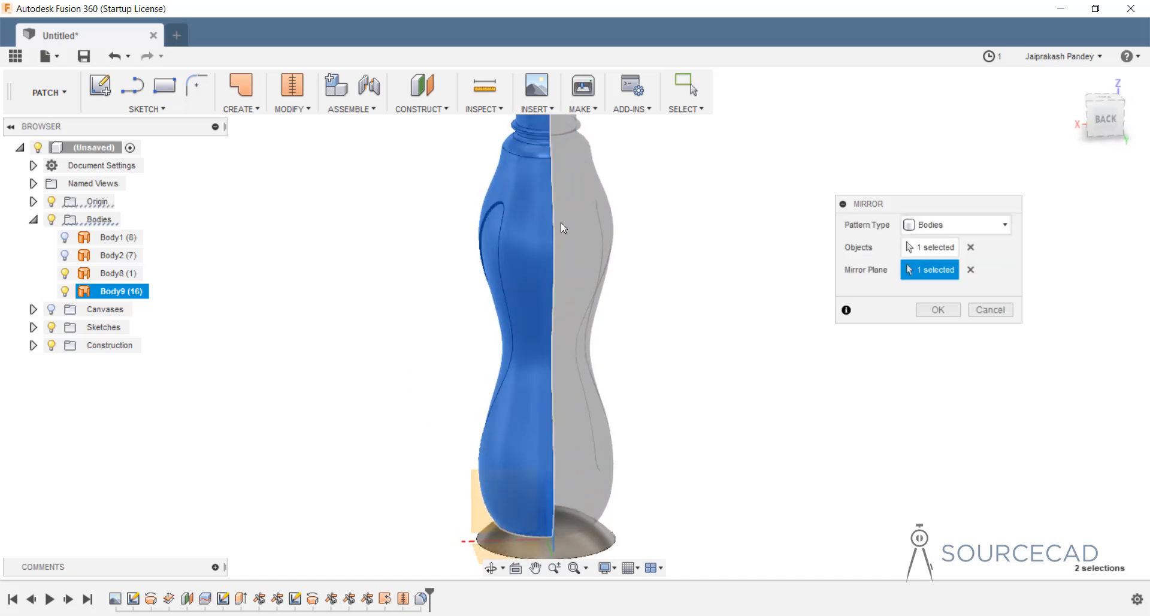
pyautogui.click(928, 311)
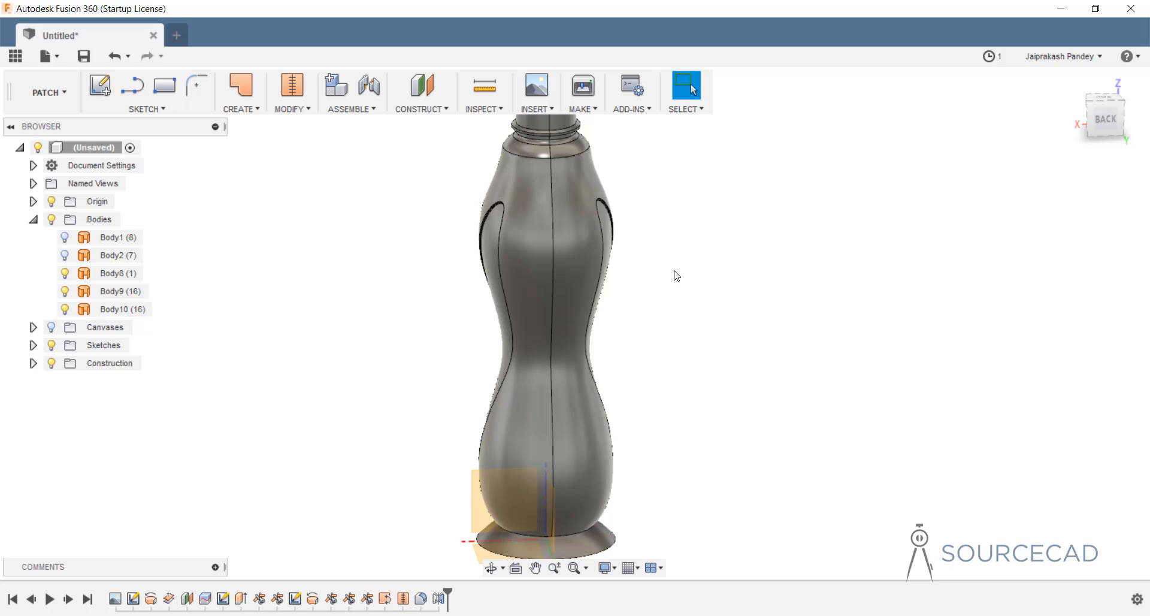
# Stitch Body9 and Body10 into a single 25-face Body11.
pyautogui.click(293, 107)
pyautogui.click(390, 218)
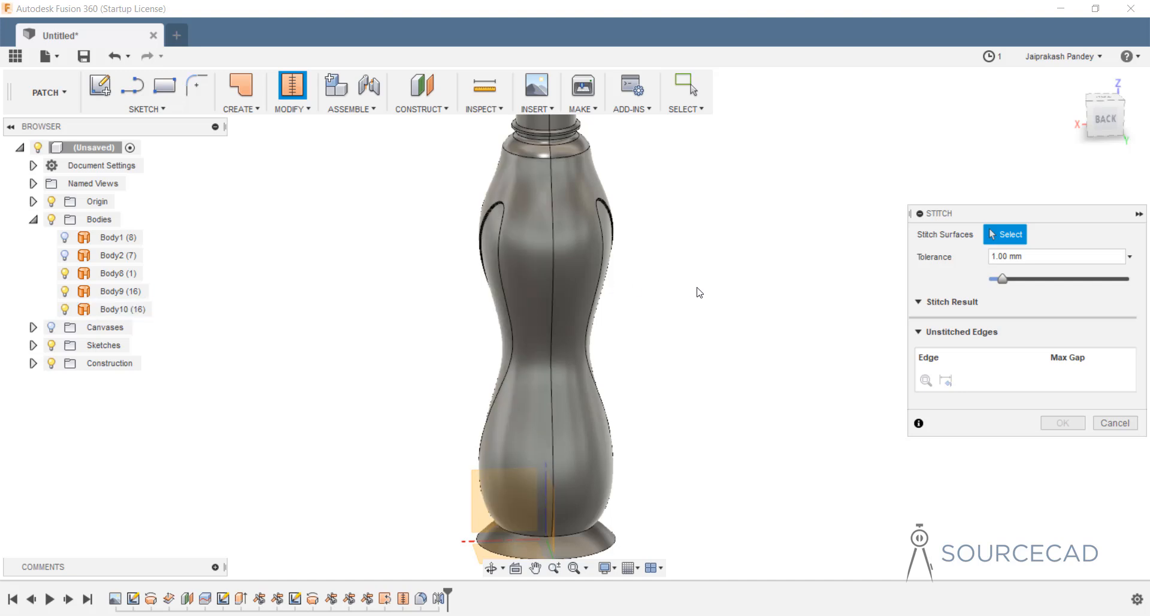
pyautogui.moveTo(357, 291); pyautogui.dragTo(363, 304)
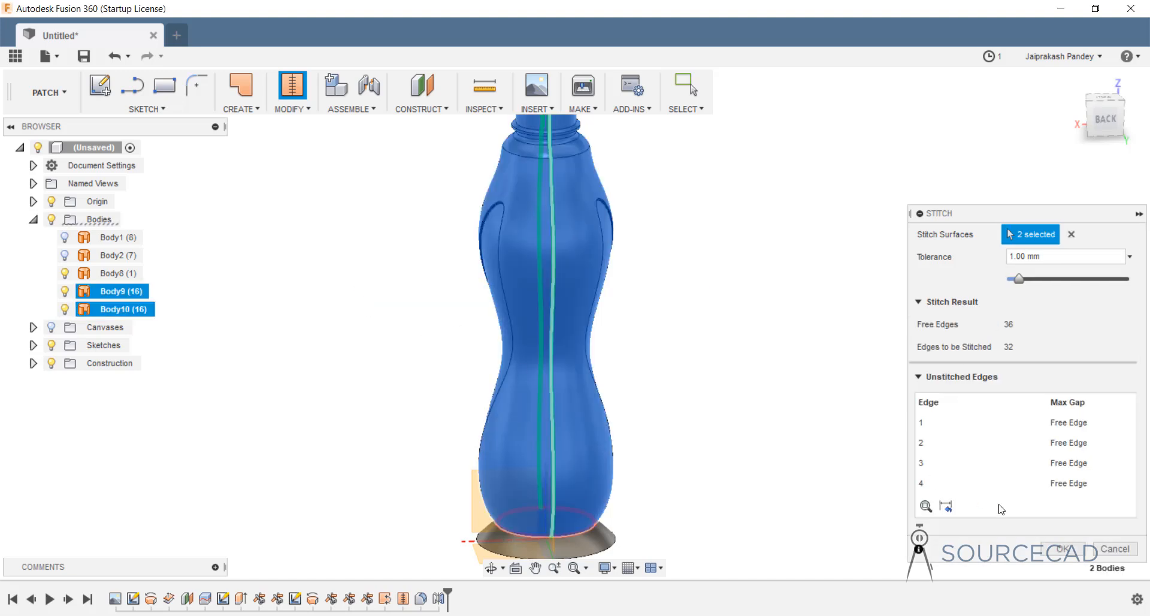
pyautogui.click(1066, 550)
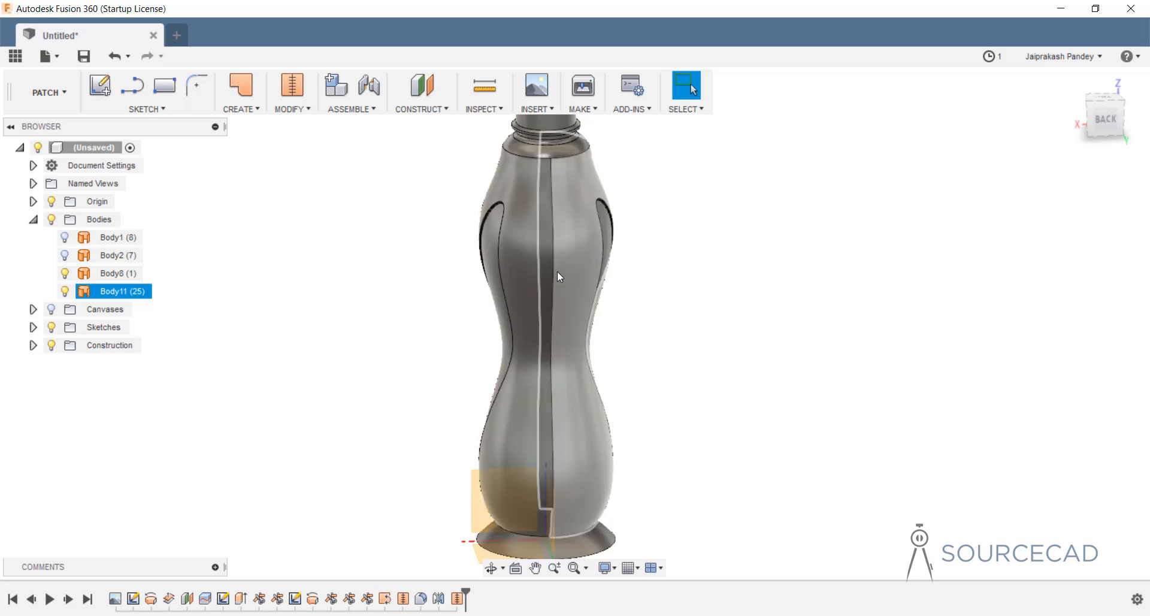
pyautogui.keyDown('shift'); pyautogui.moveTo(563, 488); pyautogui.dragTo(584, 462, button='middle'); pyautogui.keyUp('shift')
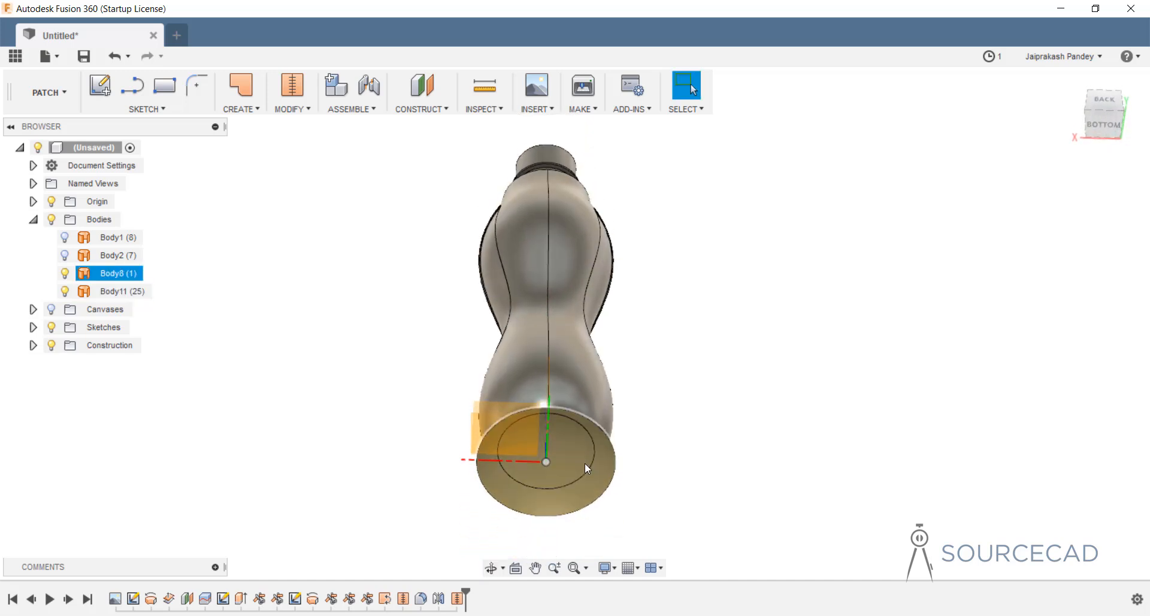
# Trim away the base disc's outer ring using Body11 as the trim tool, then view the base.
pyautogui.click(290, 111)
pyautogui.click(296, 181)
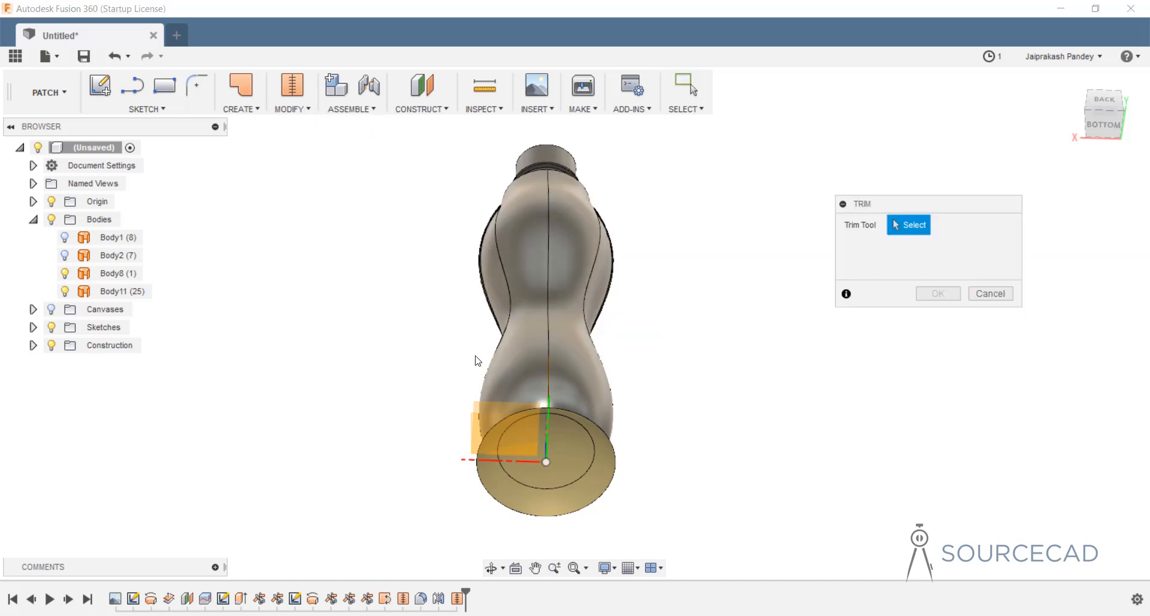
pyautogui.click(584, 378)
pyautogui.click(585, 379)
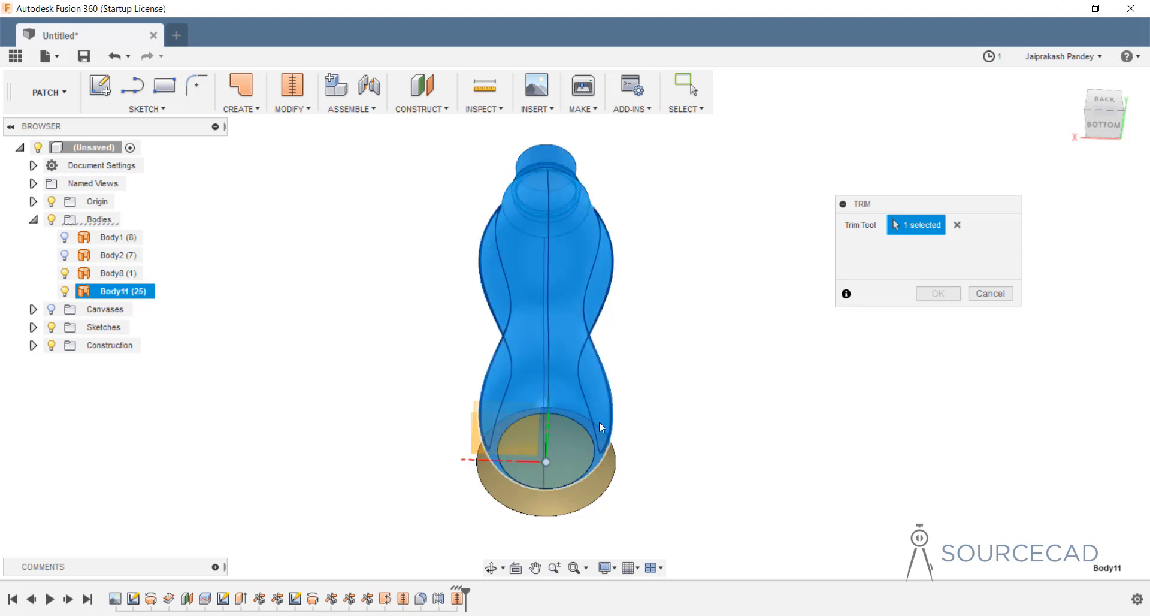
pyautogui.click(603, 478)
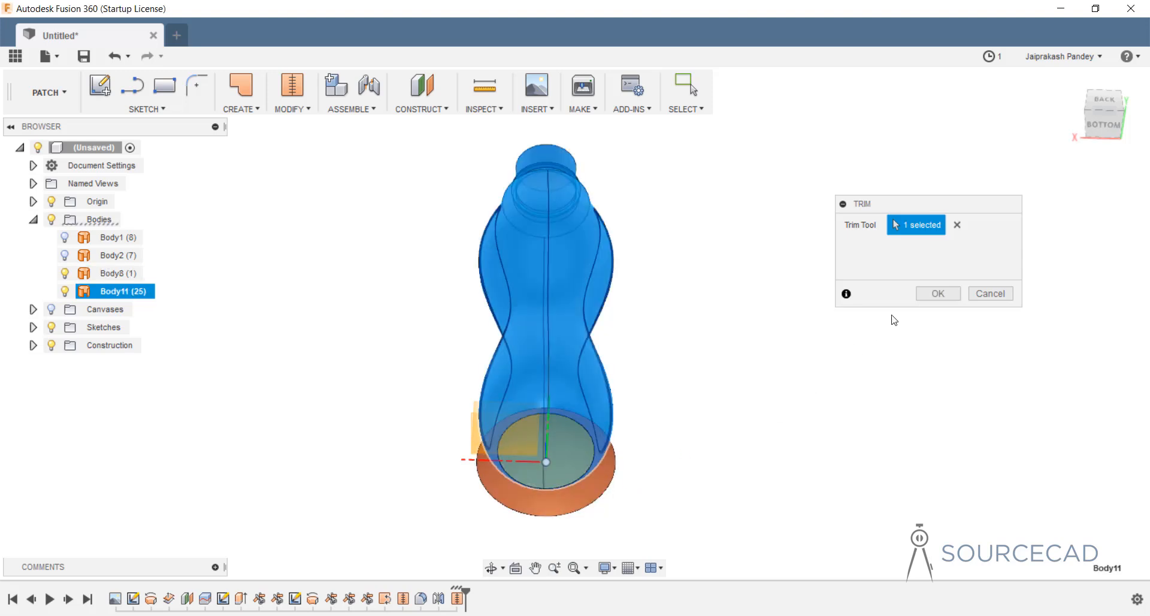
pyautogui.click(938, 293)
pyautogui.click(570, 429)
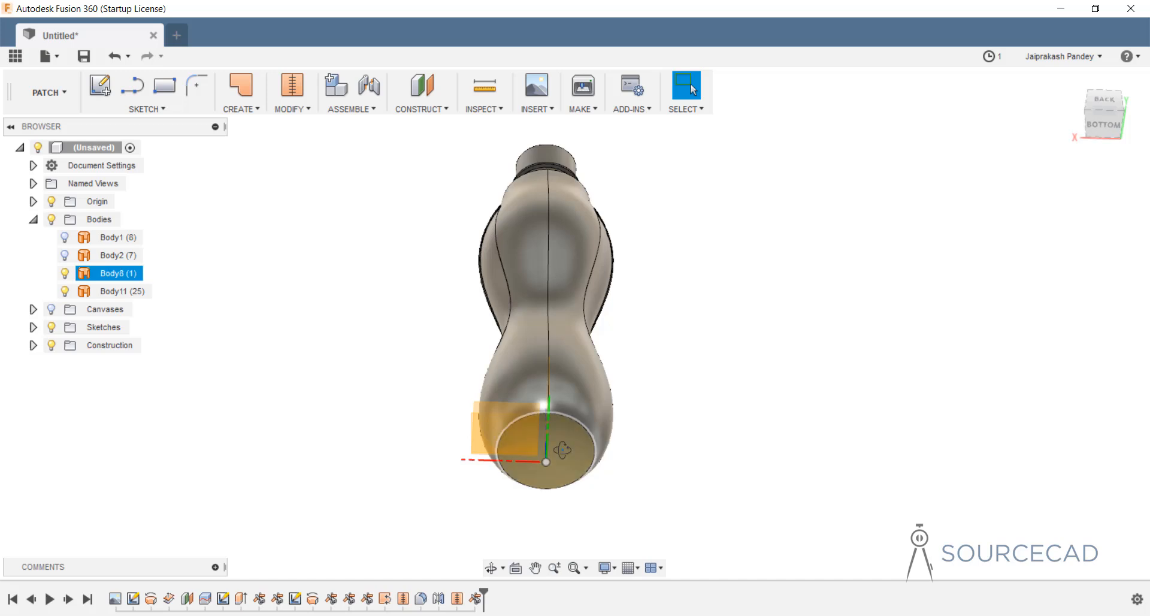
pyautogui.keyDown('shift'); pyautogui.moveTo(570, 429); pyautogui.dragTo(557, 403, button='middle'); pyautogui.keyUp('shift')
pyautogui.keyDown('shift'); pyautogui.moveTo(572, 332); pyautogui.dragTo(563, 472, button='middle'); pyautogui.keyUp('shift')
pyautogui.scroll(5, 563, 473)
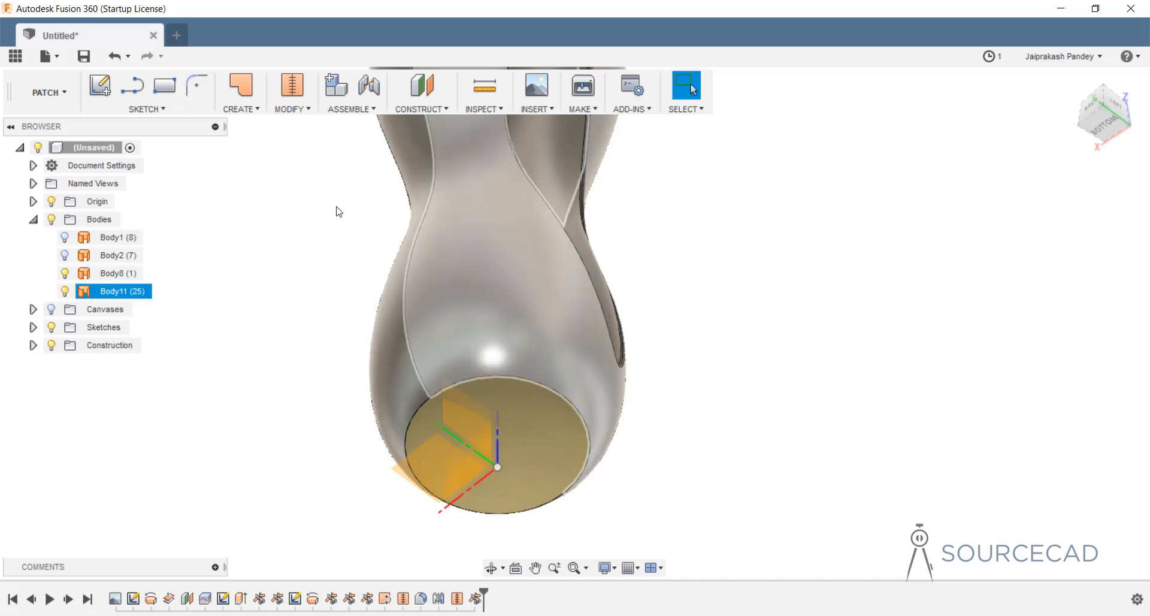
# Reverse the normal direction of the bottle's bottom face.
pyautogui.click(297, 115)
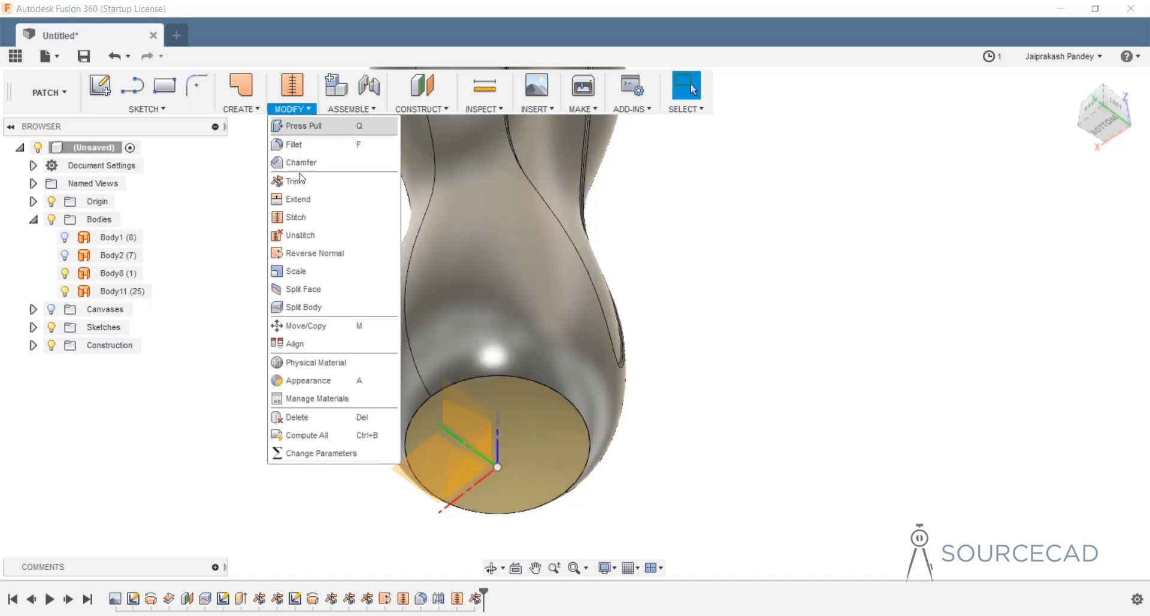
pyautogui.click(313, 257)
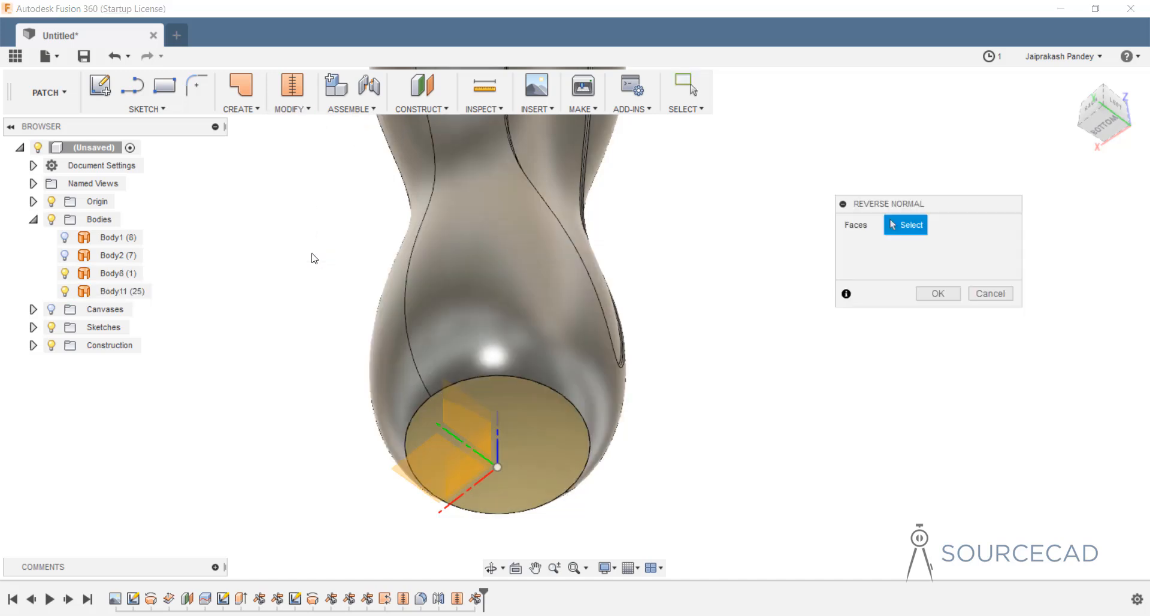
pyautogui.click(548, 430)
pyautogui.click(947, 296)
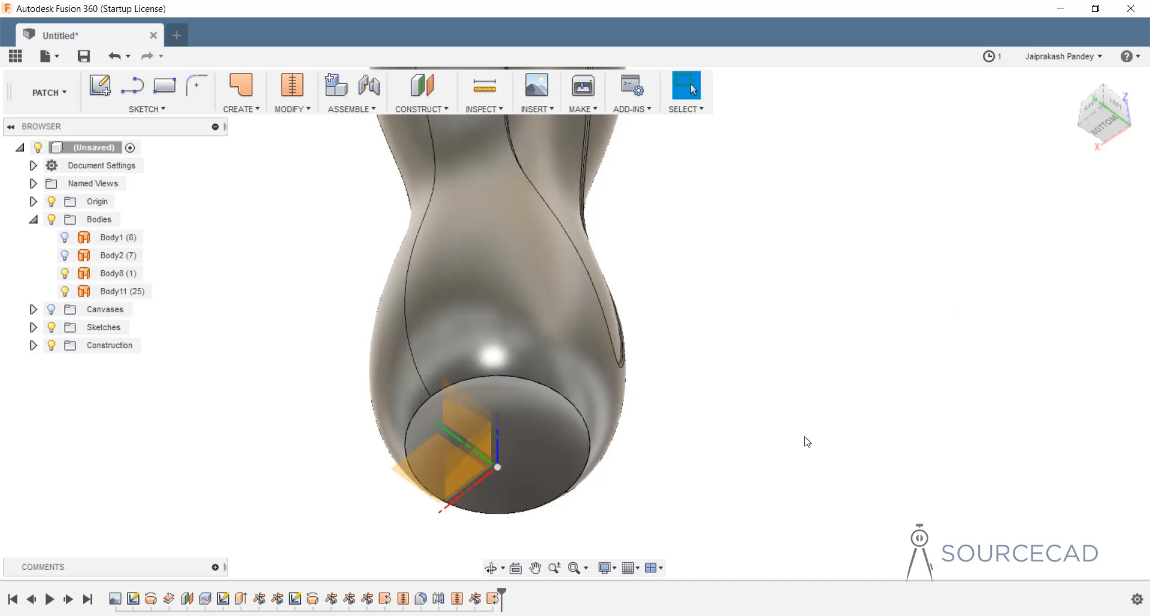
# Stitch Body8 and Body11 at 1.00 mm tolerance into one solid, Body12.
pyautogui.click(294, 109)
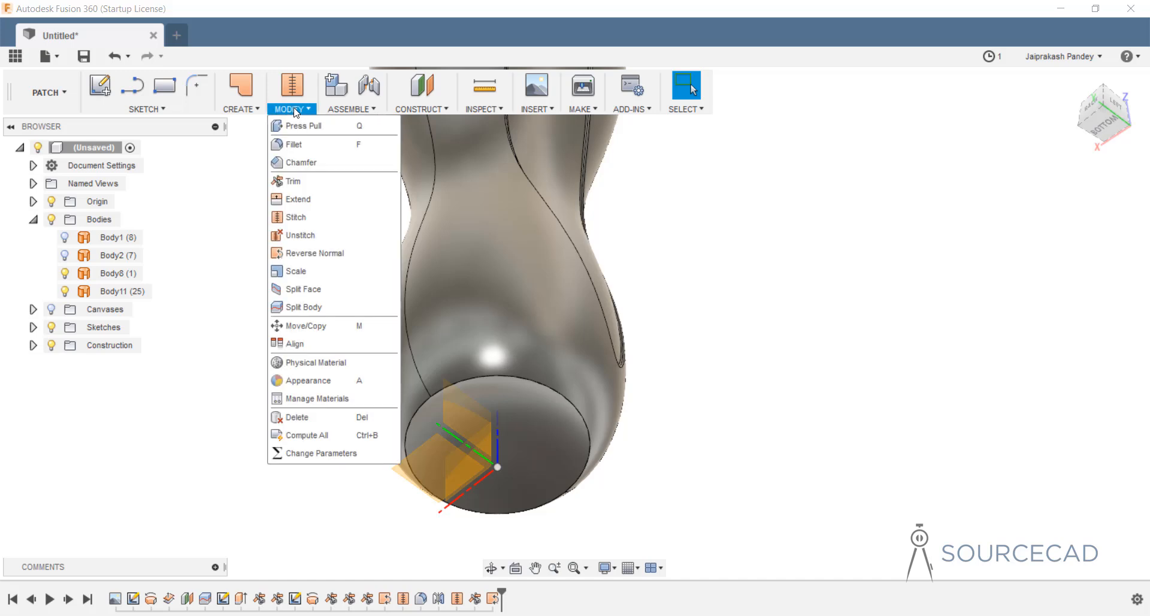
pyautogui.click(303, 144)
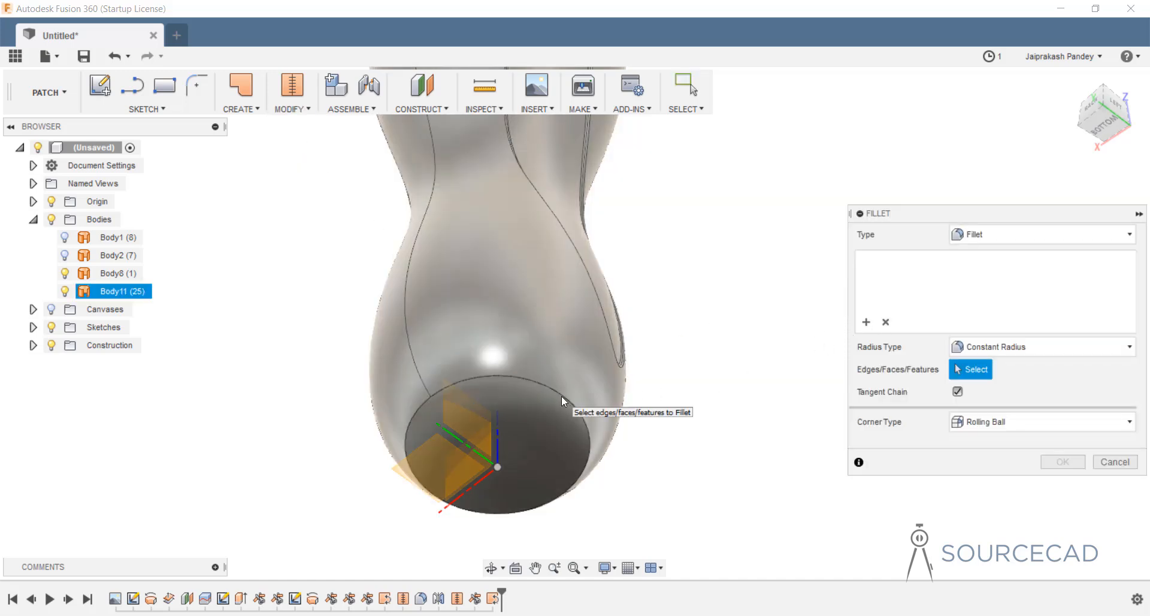
pyautogui.click(1111, 466)
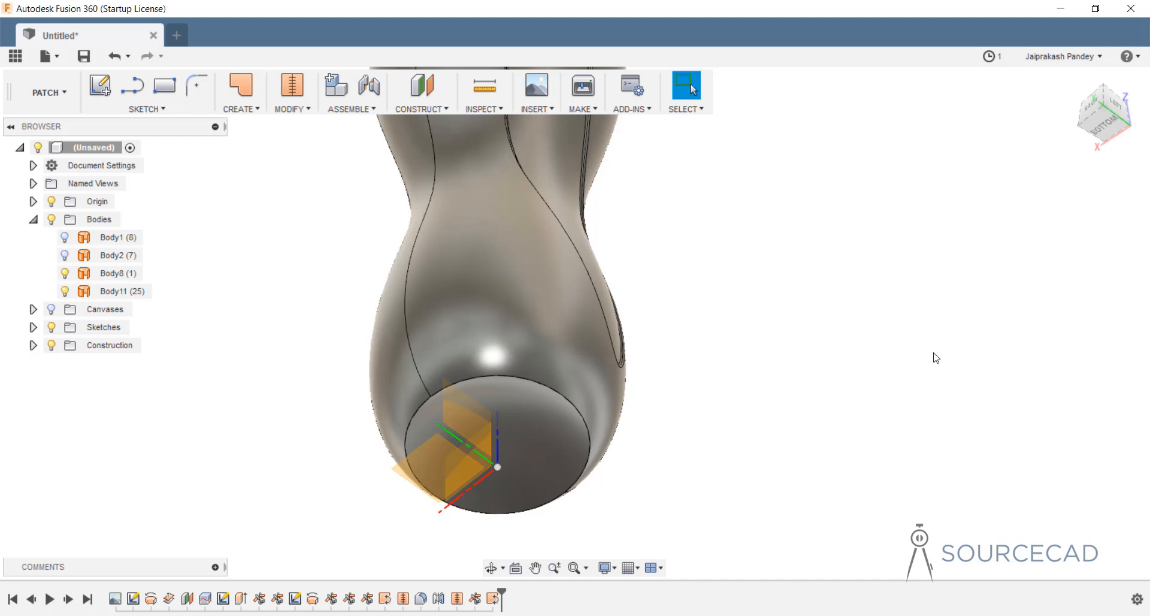
pyautogui.click(294, 107)
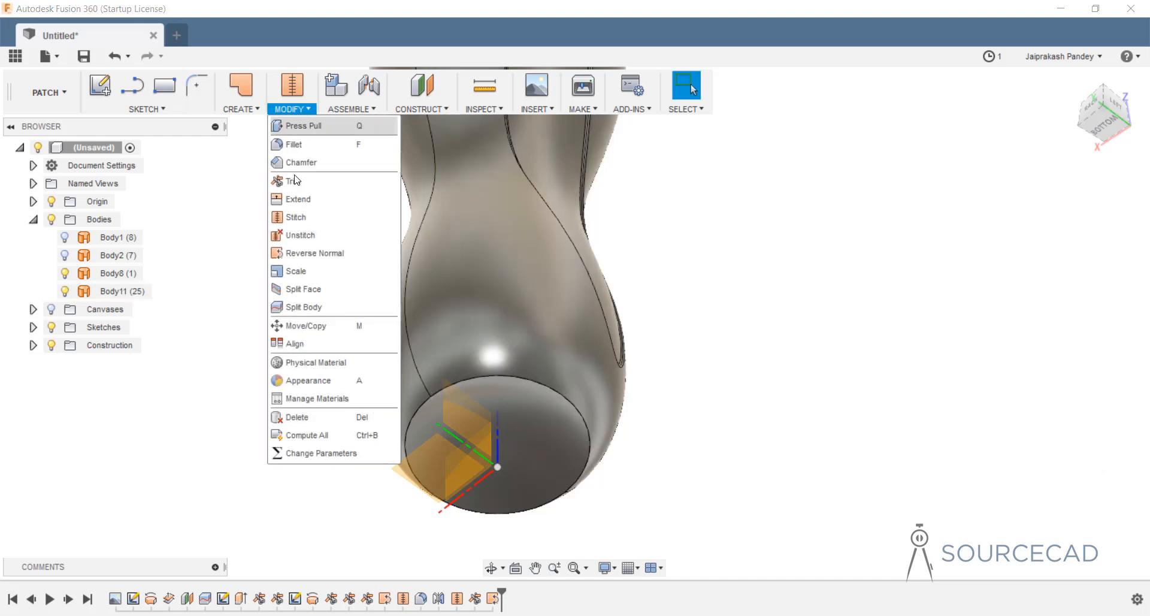
pyautogui.click(293, 216)
pyautogui.moveTo(516, 427); pyautogui.dragTo(437, 464)
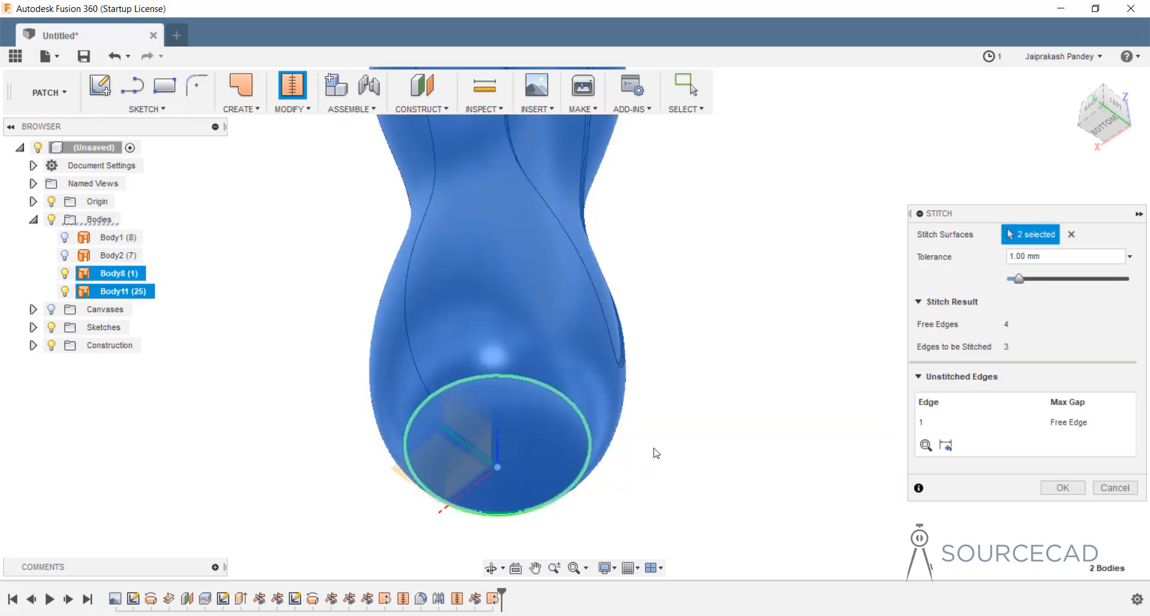
pyautogui.click(1064, 487)
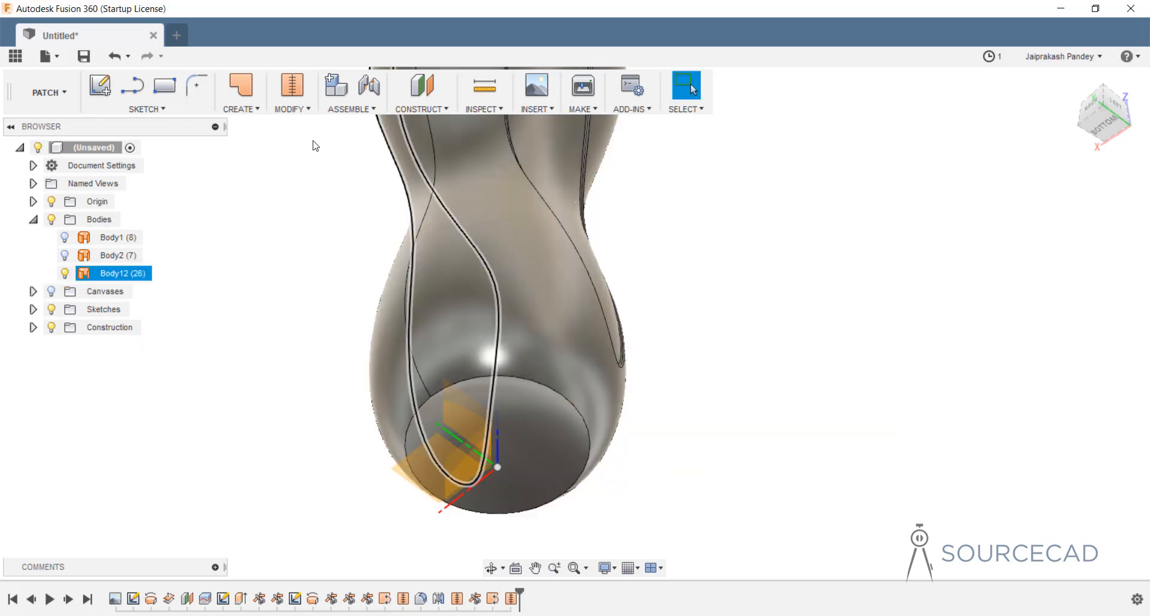
# Fillet Body12's bottom rim edge with a 5 mm radius.
pyautogui.click(293, 108)
pyautogui.click(300, 141)
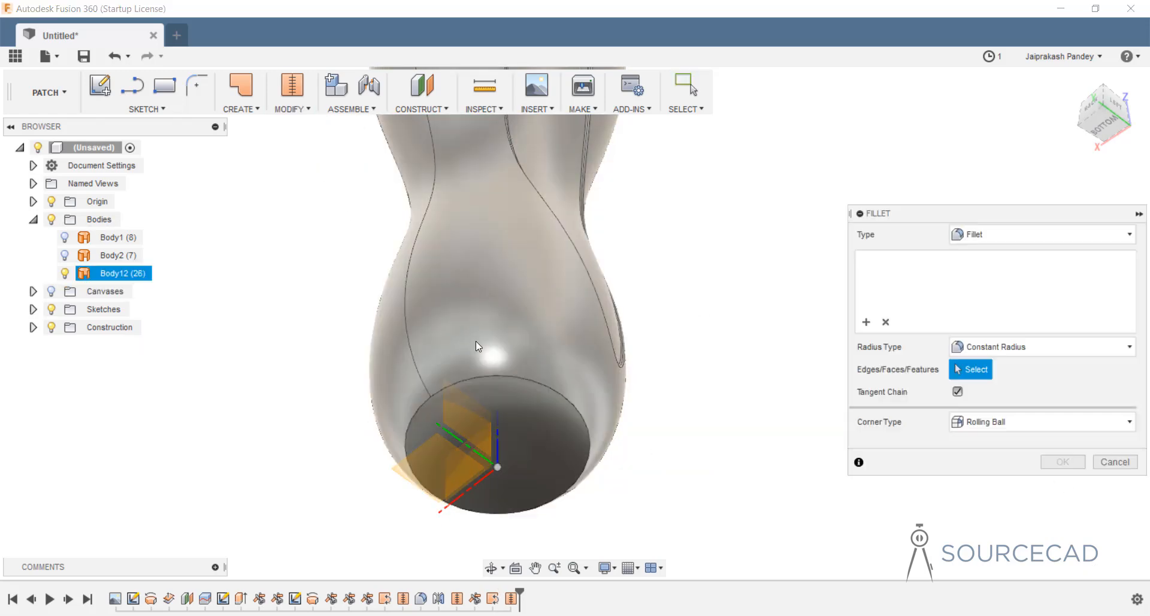
pyautogui.click(518, 378)
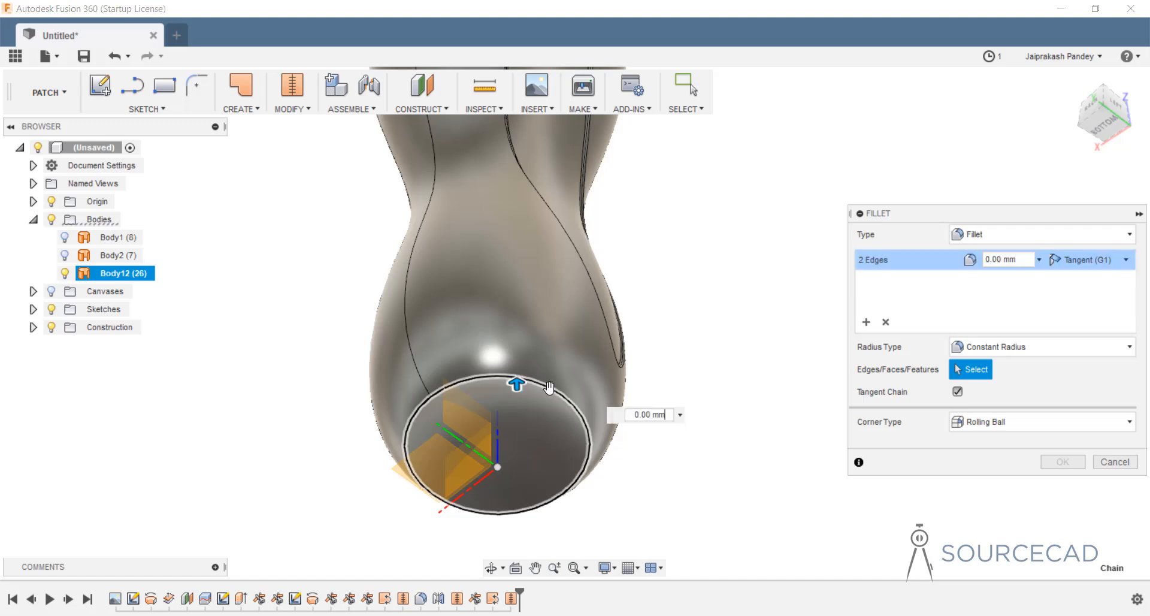
pyautogui.click(1023, 264)
pyautogui.press('Return')
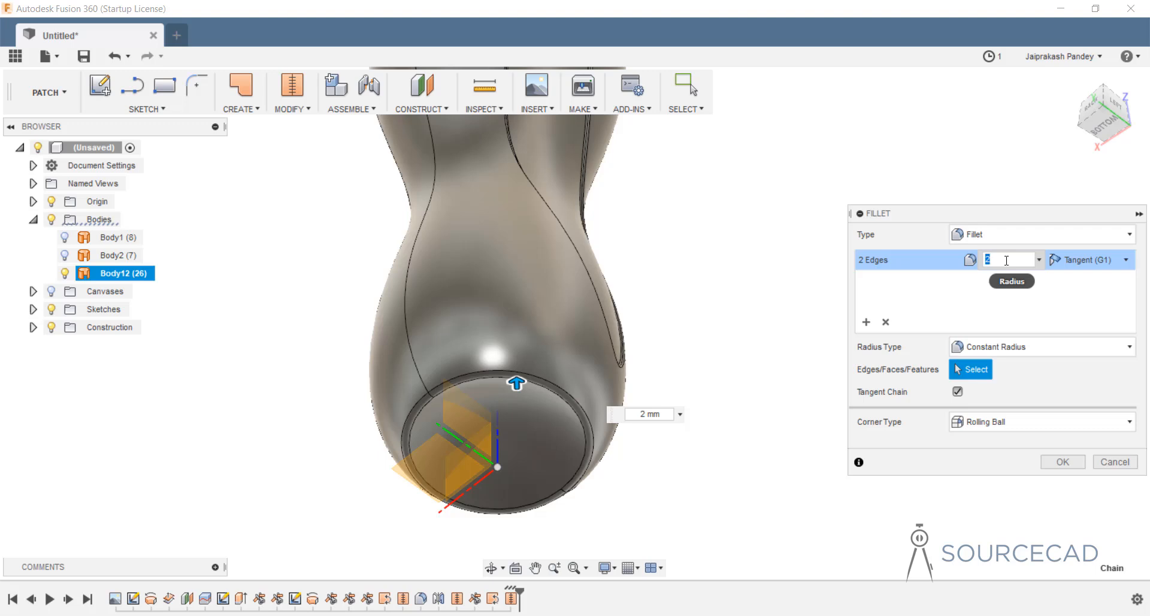
pyautogui.write('5')
pyautogui.press('Return')
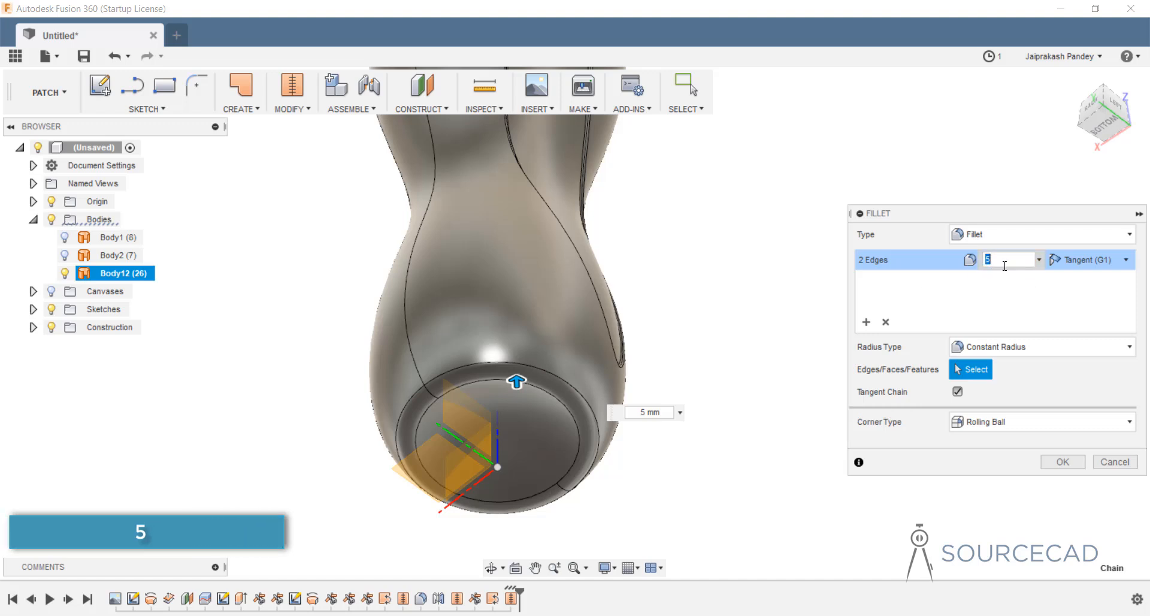
pyautogui.click(1063, 464)
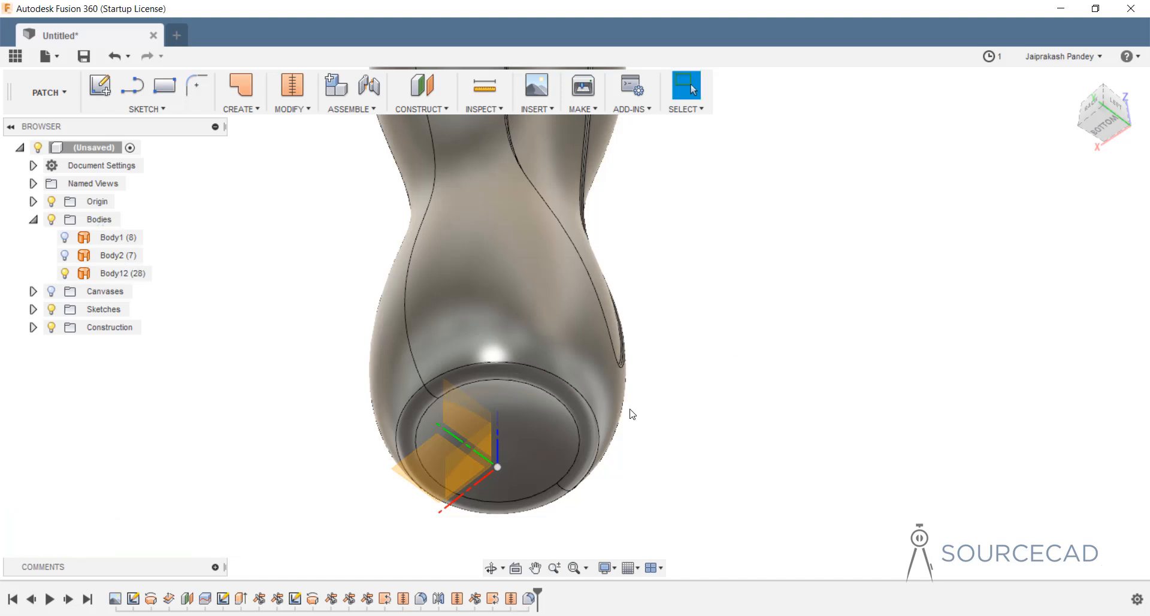
# From a side view of the bottle, create a sketch on the YZ plane and zoom to the neck.
pyautogui.keyDown('shift'); pyautogui.moveTo(657, 318); pyautogui.dragTo(602, 419, button='middle'); pyautogui.keyUp('shift')
pyautogui.scroll(-5, 639, 297)
pyautogui.moveTo(650, 300); pyautogui.dragTo(618, 450, button='middle')
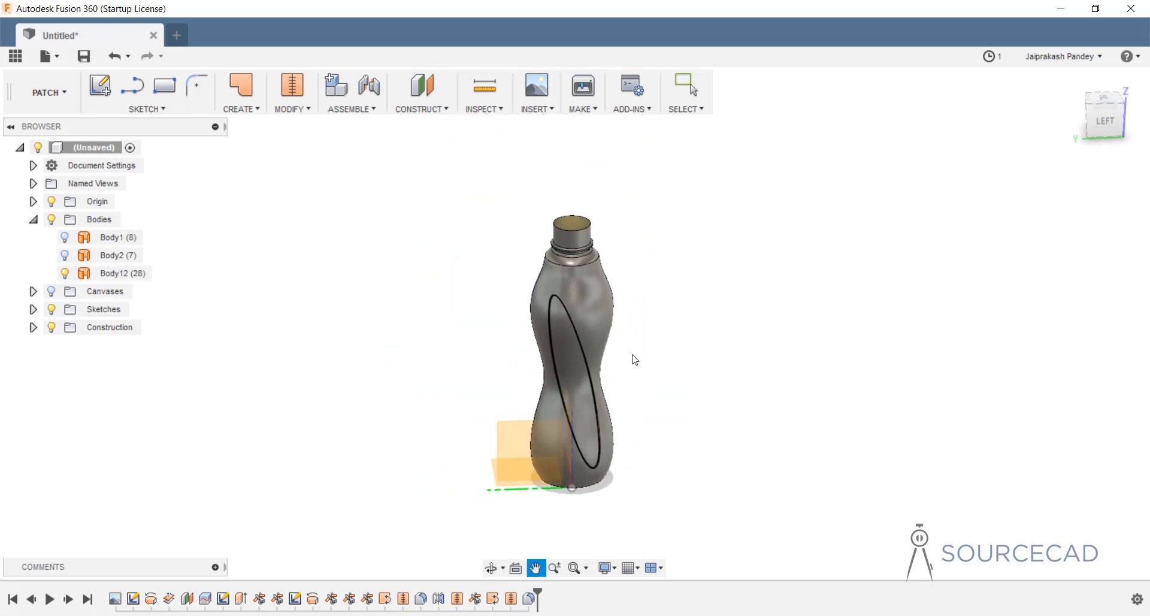
pyautogui.press('Escape')
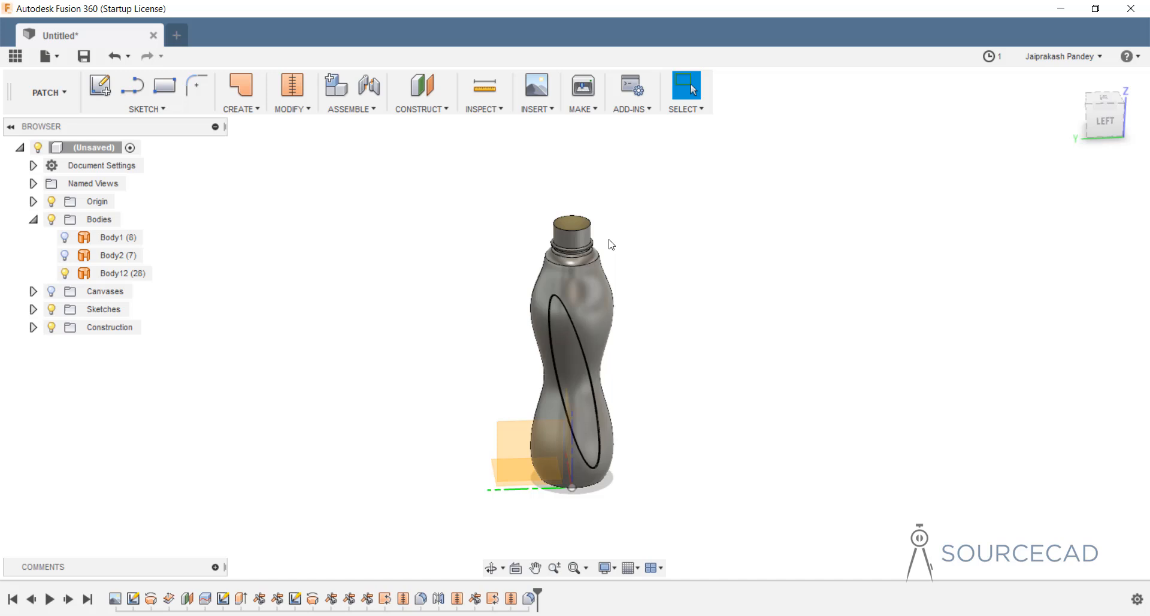
pyautogui.click(517, 441)
pyautogui.click(100, 85)
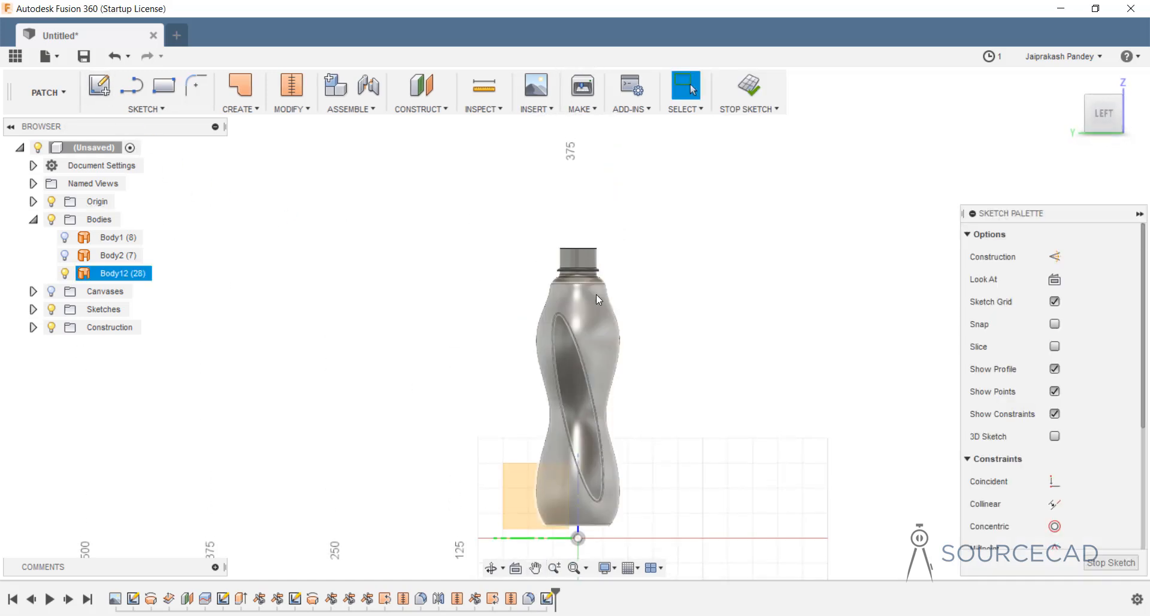
pyautogui.scroll(10, 574, 251)
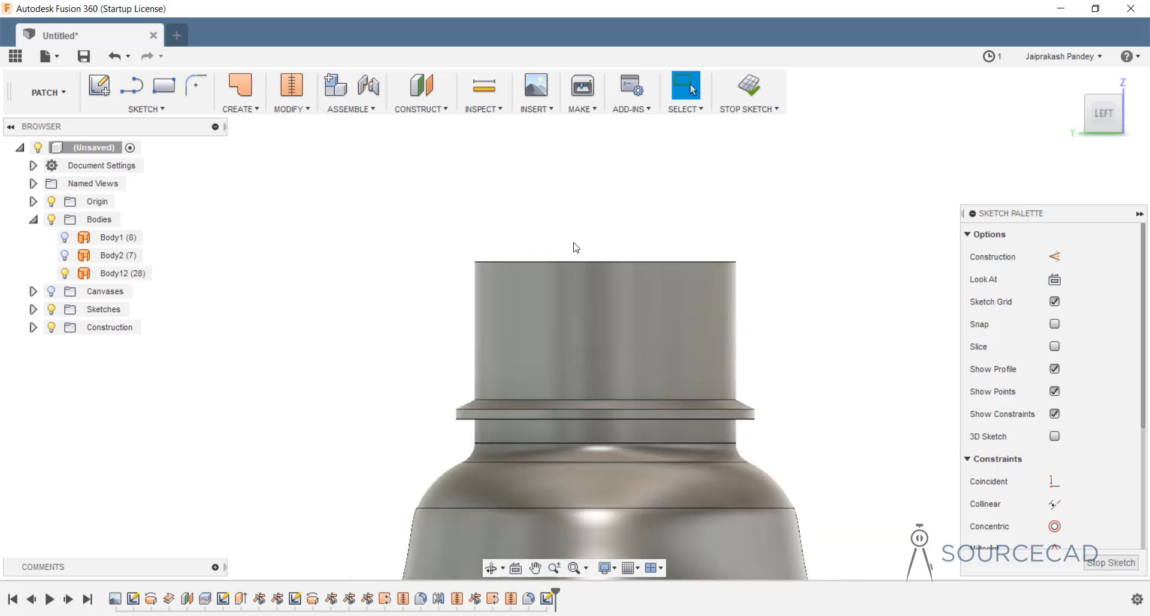
pyautogui.click(131, 85)
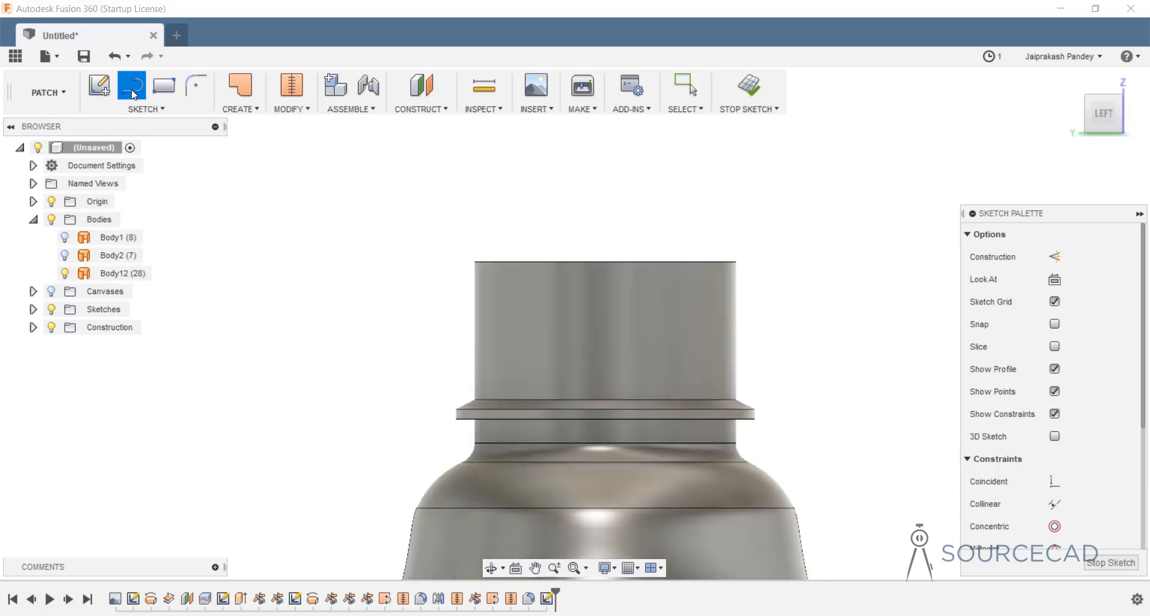
# Draw lines from left of the neck: up above the neck top, right, then a short step down.
pyautogui.click(462, 387)
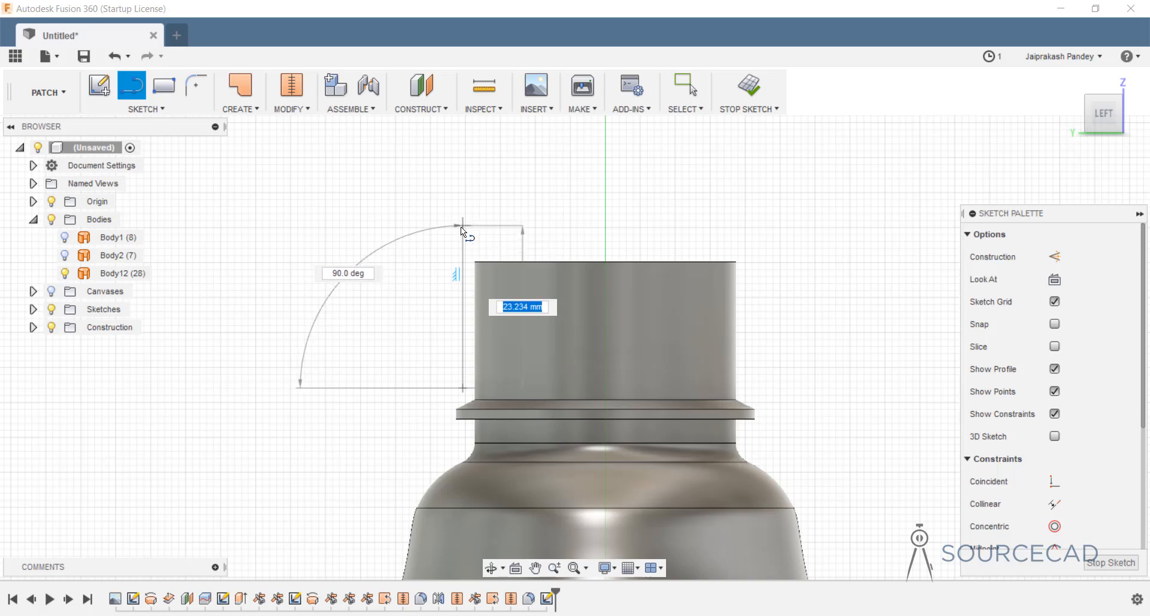
pyautogui.click(462, 228)
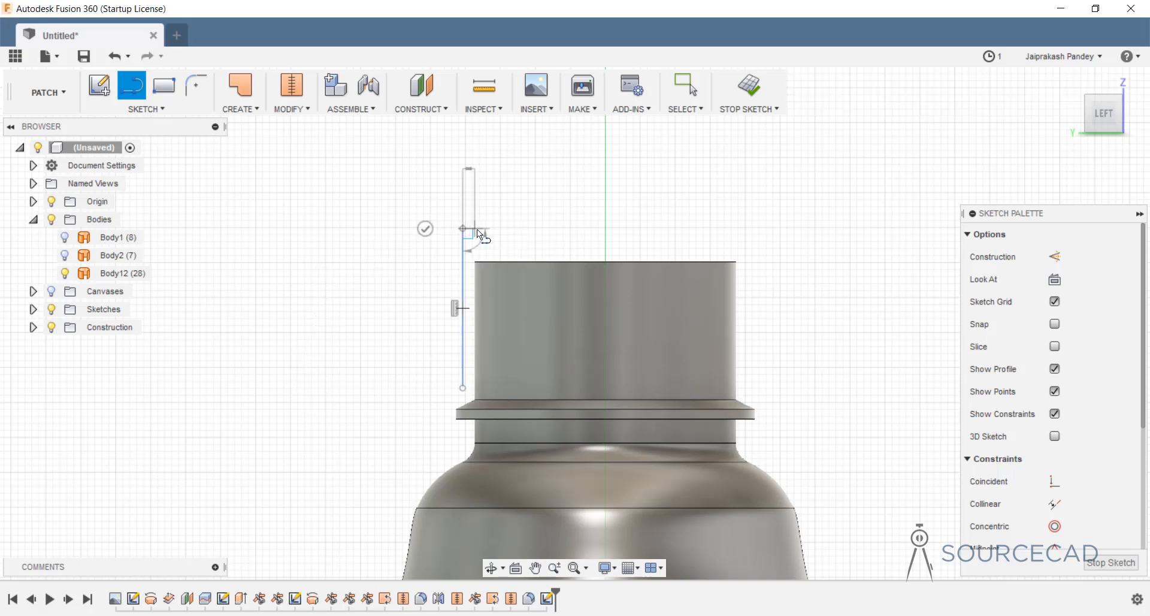
pyautogui.click(511, 229)
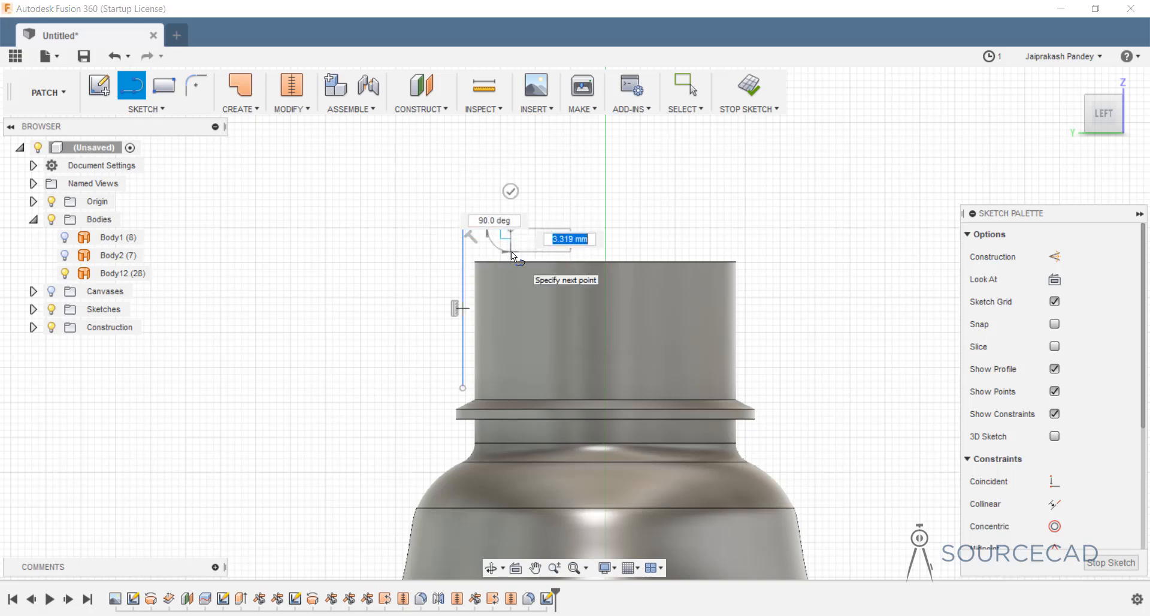
pyautogui.click(511, 251)
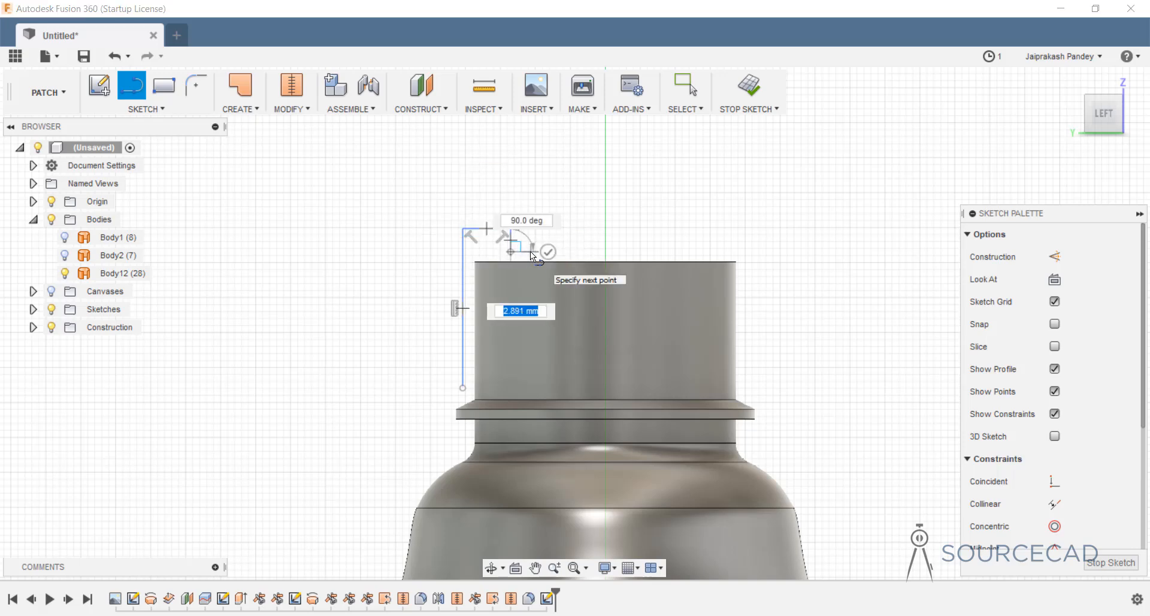
pyautogui.scroll(3, 533, 252)
pyautogui.scroll(2, 536, 253)
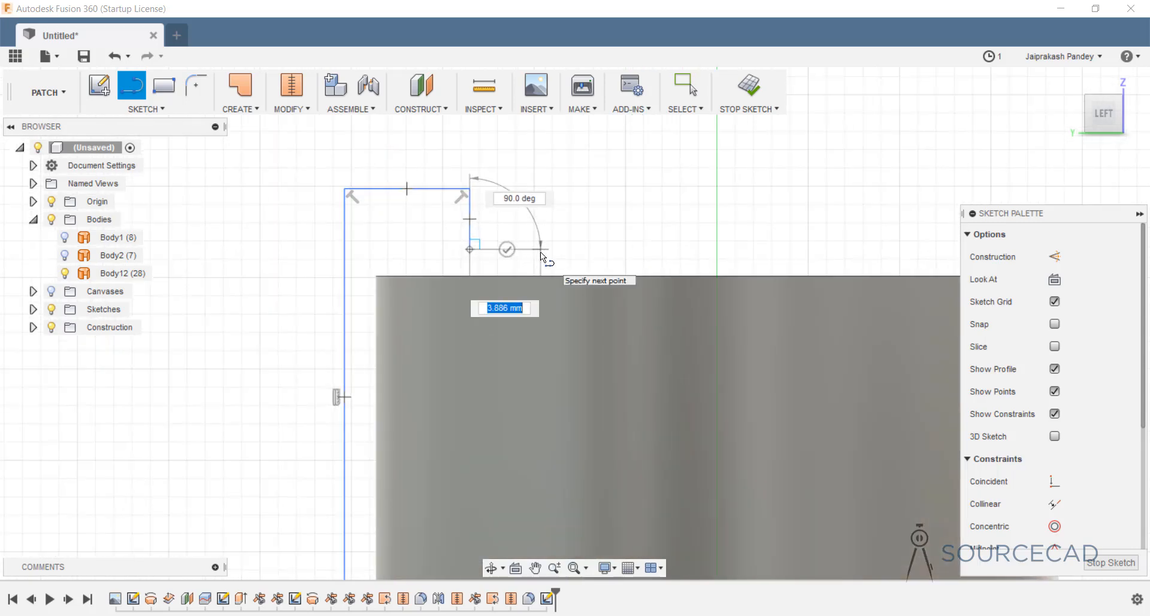
# Continue the chain with a small raised notch and extend it to the bottle's centre axis.
pyautogui.click(541, 251)
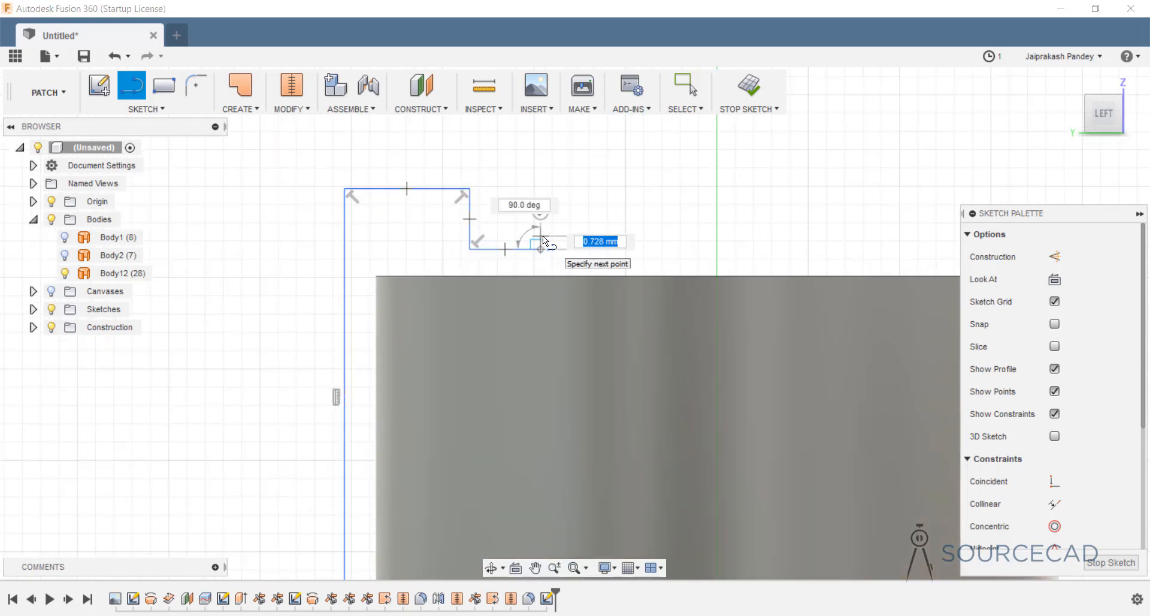
pyautogui.click(542, 237)
pyautogui.click(552, 237)
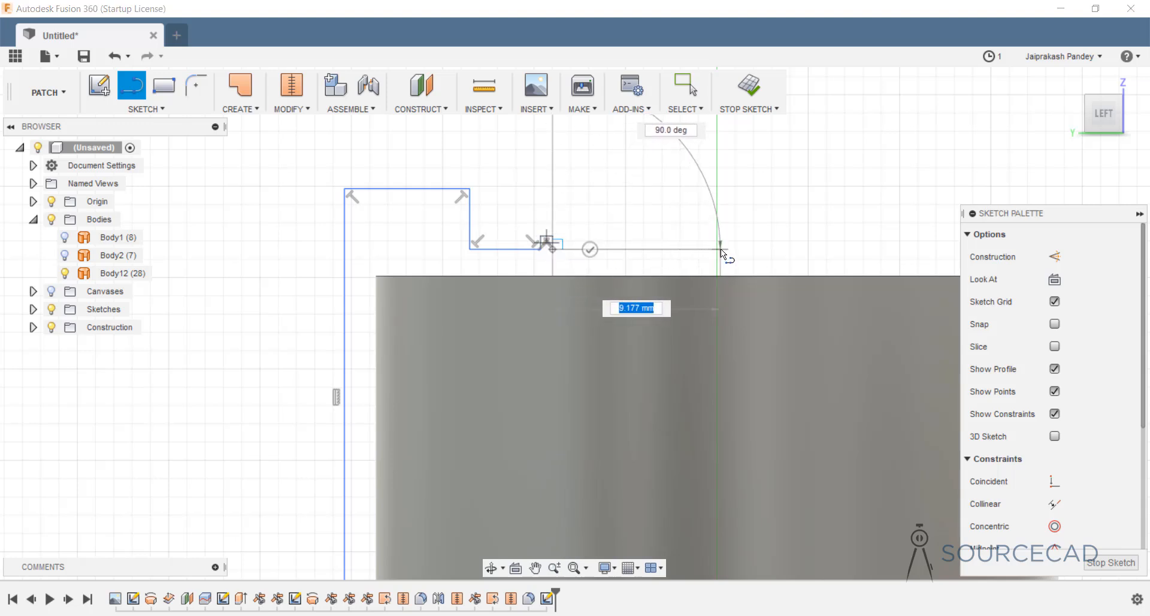
pyautogui.click(720, 249)
pyautogui.click(719, 213)
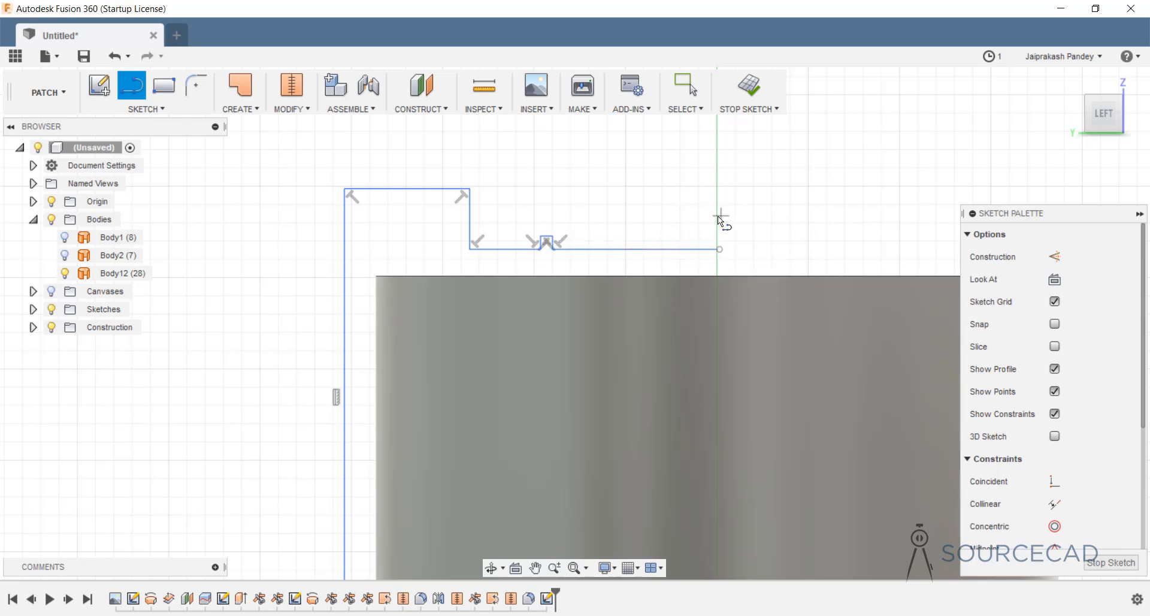
pyautogui.press('Escape')
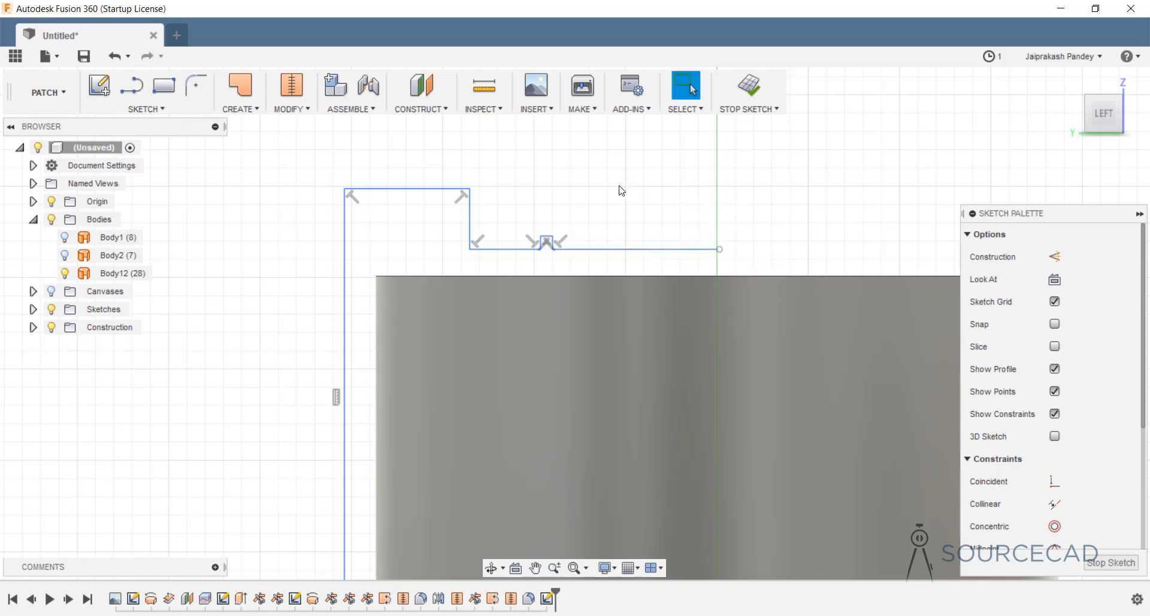
pyautogui.click(204, 94)
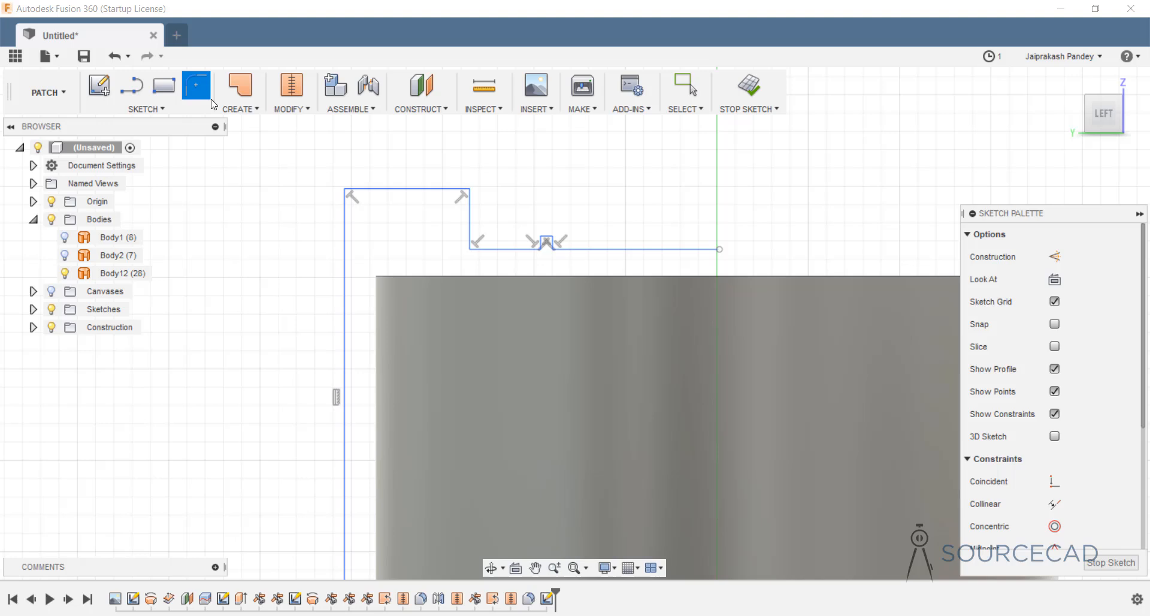
# Round the corner between the top line and right vertical line with an R3.098 fillet.
pyautogui.click(410, 189)
pyautogui.click(469, 207)
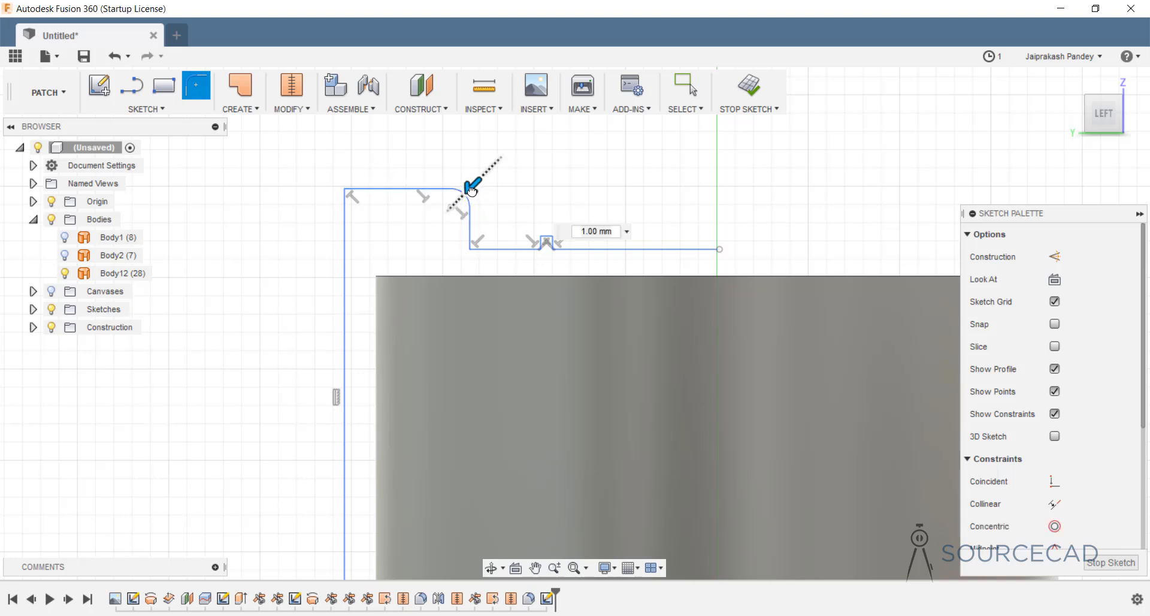
pyautogui.moveTo(472, 190); pyautogui.dragTo(461, 196)
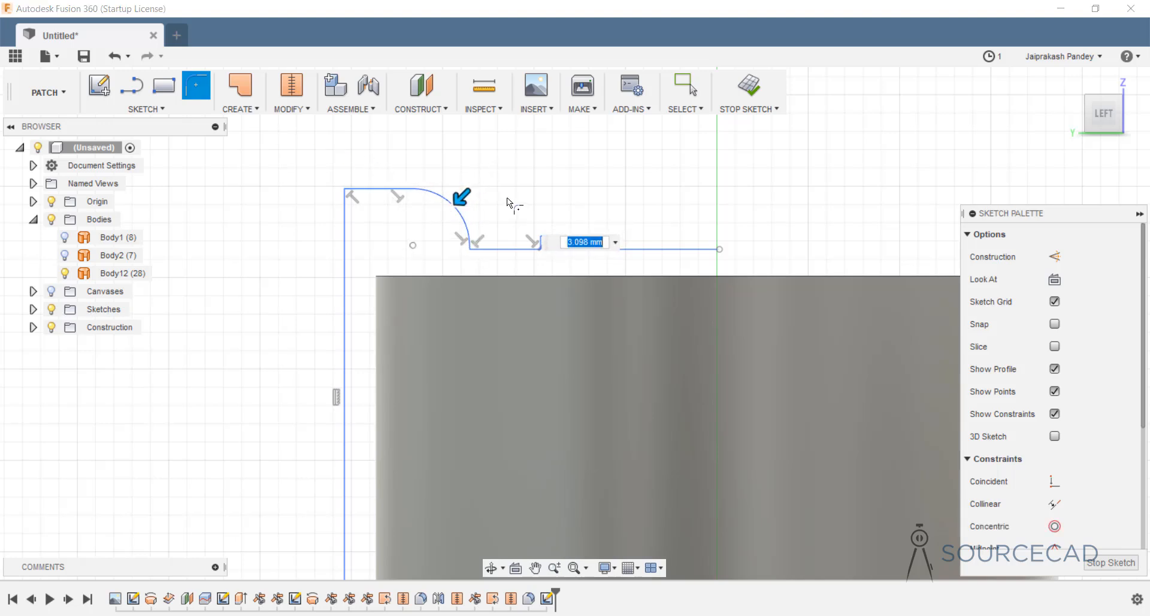
pyautogui.press('Return')
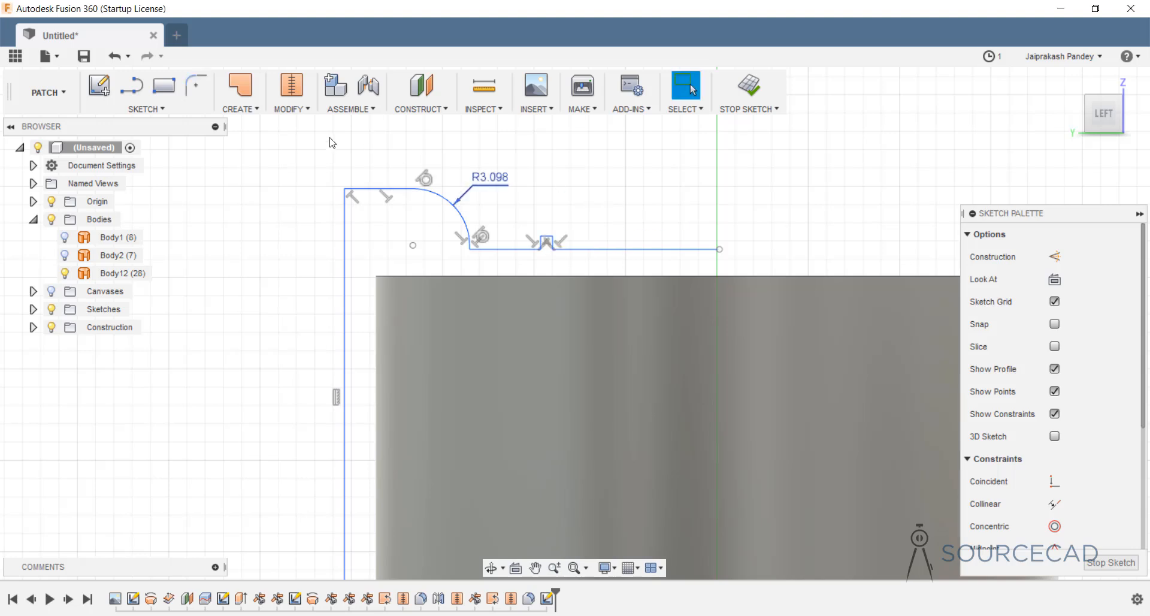
# Round the profile's top-left corner with an R2.189 fillet.
pyautogui.click(196, 82)
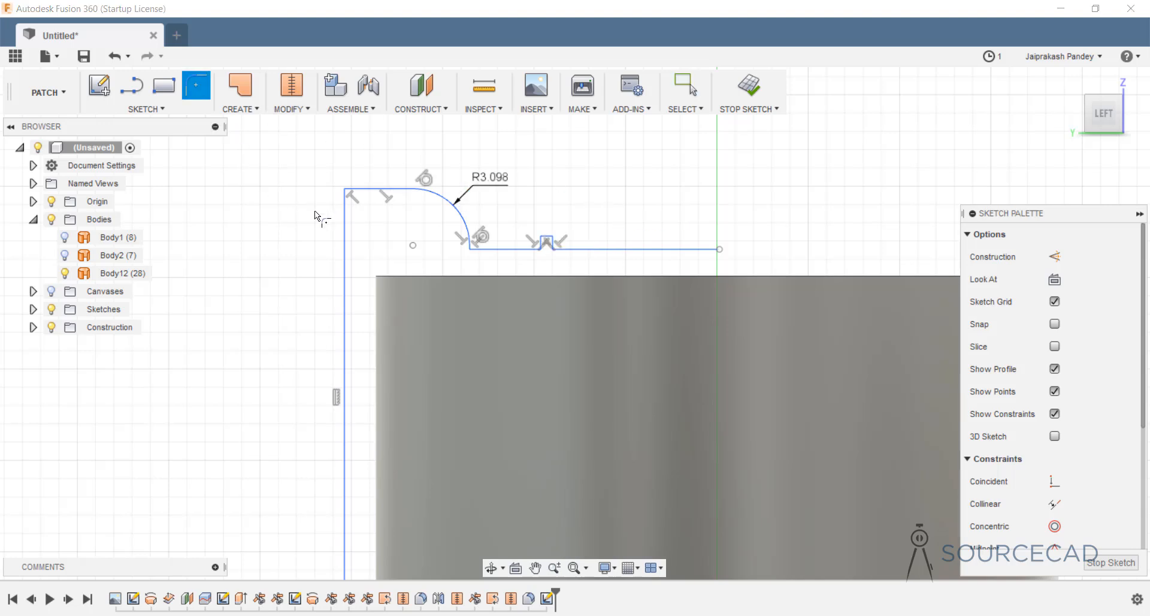
pyautogui.click(363, 189)
pyautogui.moveTo(345, 187); pyautogui.dragTo(354, 195)
pyautogui.press('Return')
pyautogui.press('Escape')
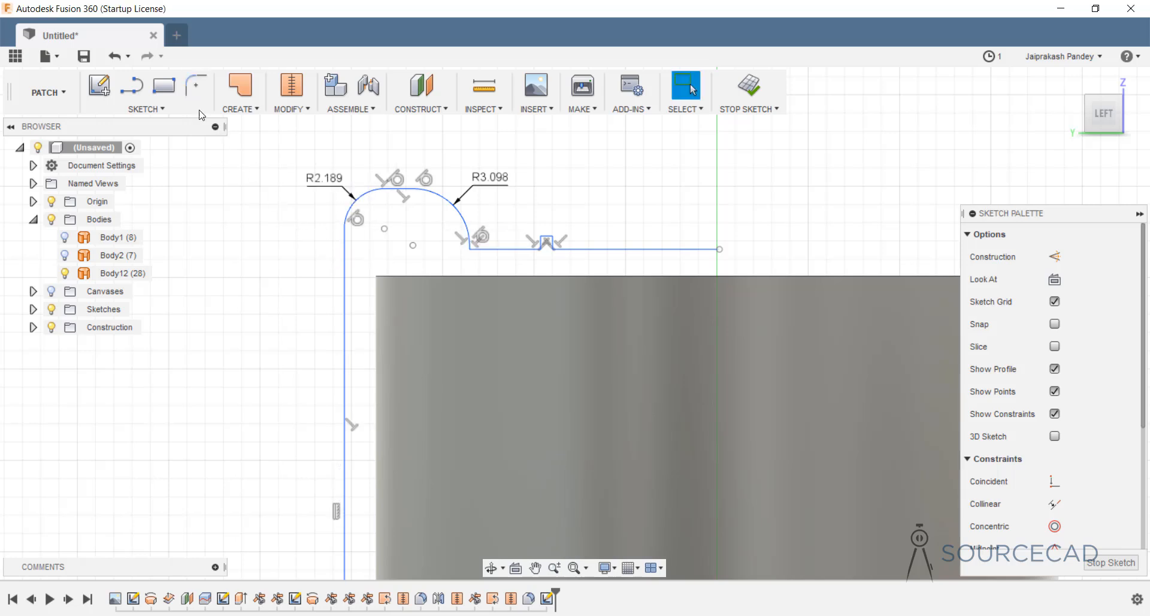
# Add a tiny R0.06 fillet below the larger arc, then undo it.
pyautogui.click(196, 86)
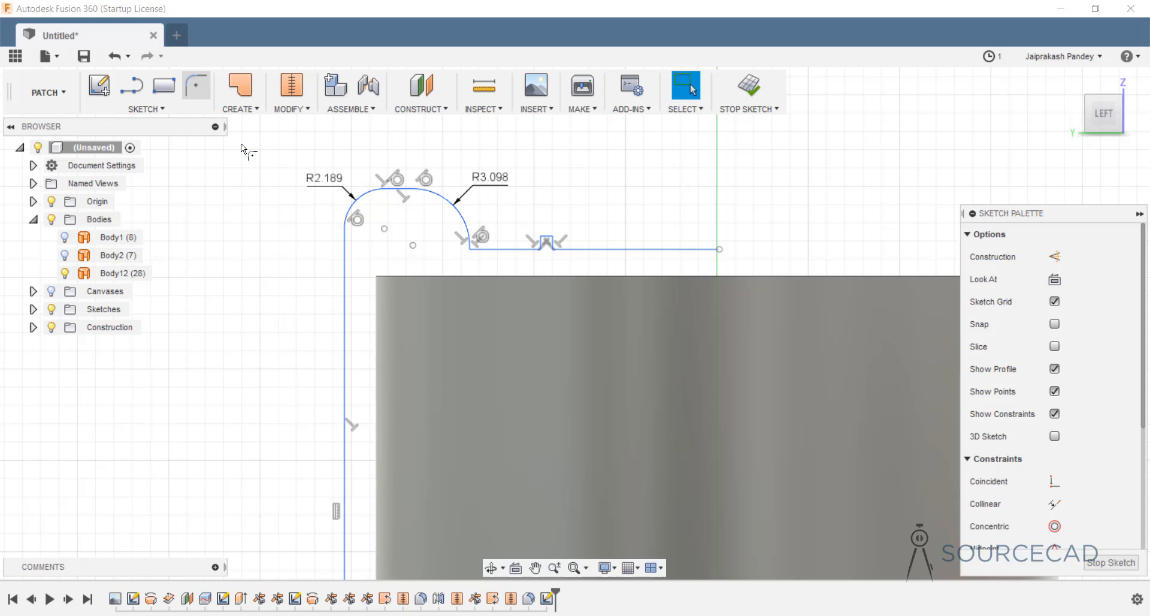
pyautogui.click(470, 244)
pyautogui.press('Return')
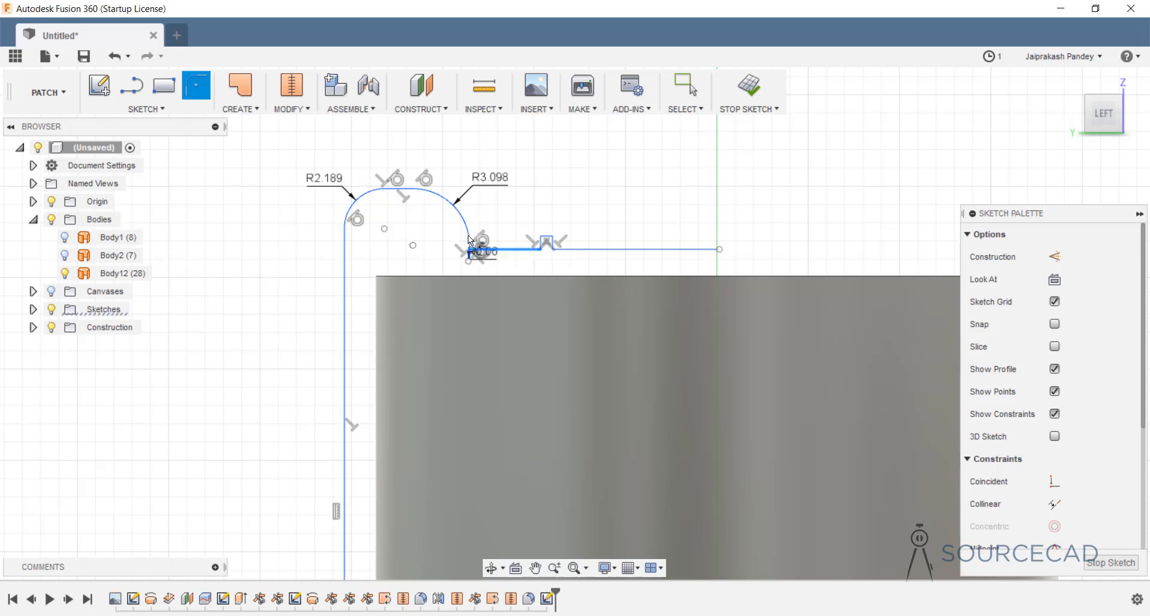
pyautogui.scroll(5, 468, 239)
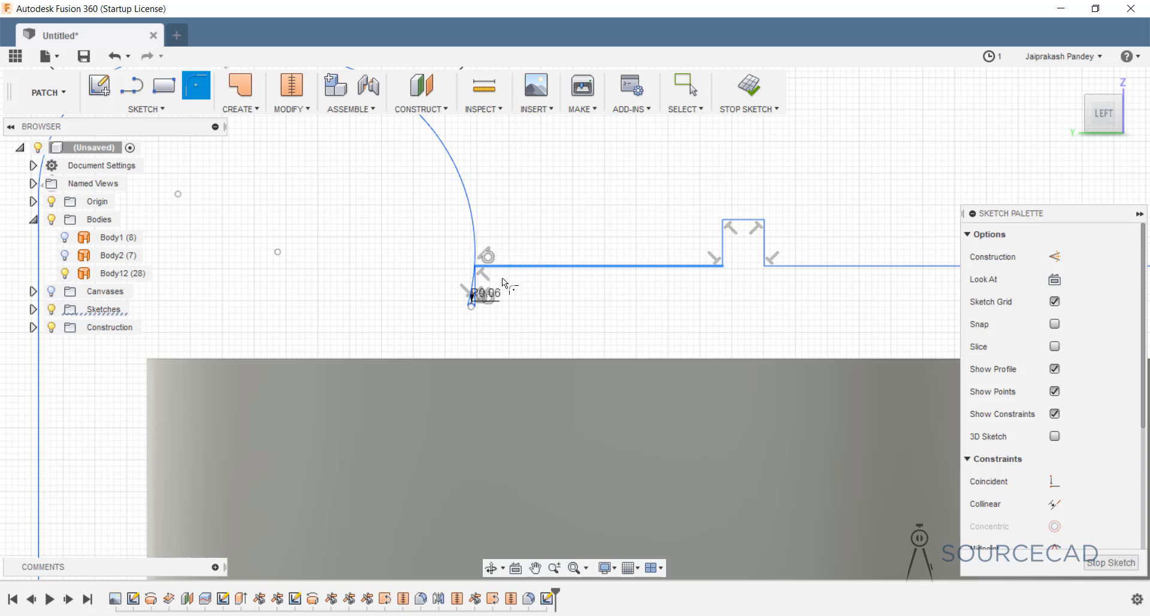
pyautogui.press('Escape')
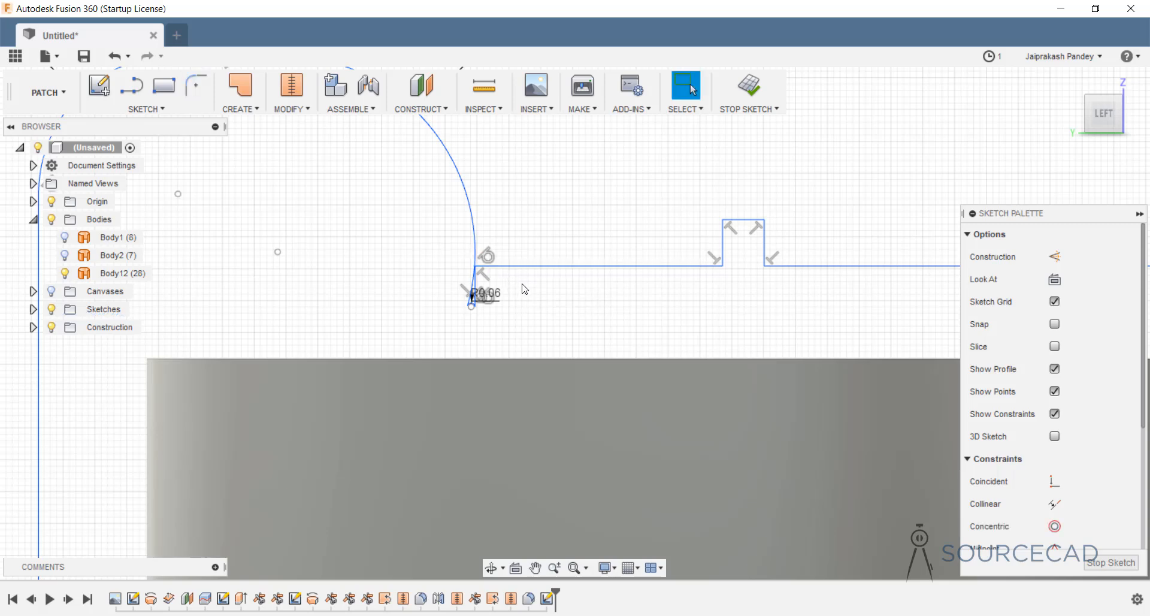
pyautogui.hotkey('ctrl', 'z')
# Fillet the bottom line and the arc with an R0.165 fillet.
pyautogui.click(195, 85)
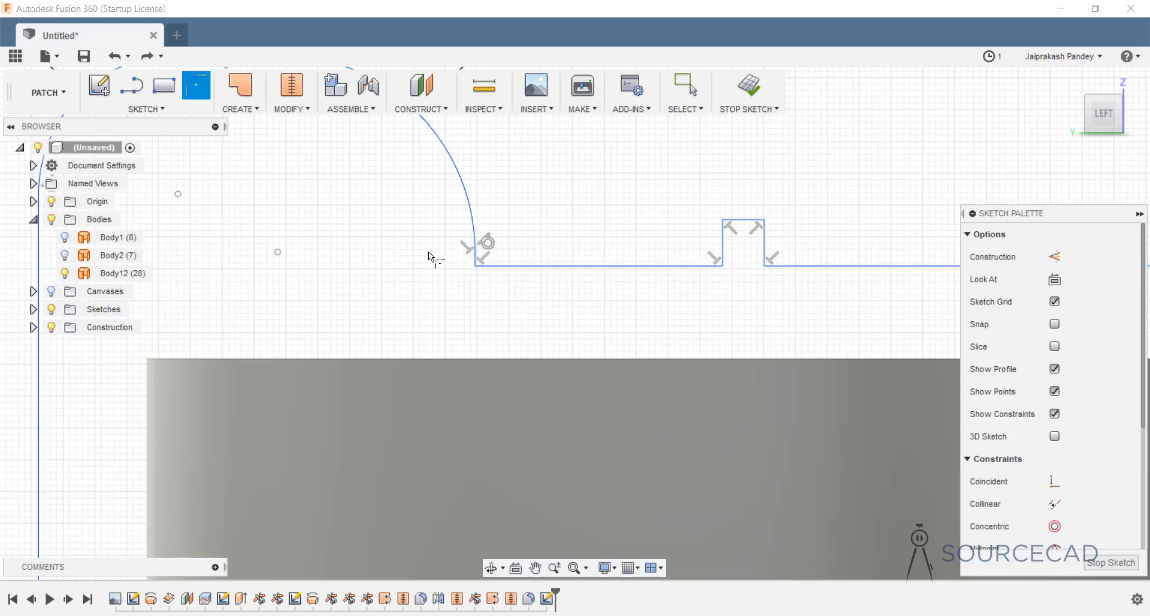
pyautogui.click(499, 265)
pyautogui.scroll(3, 475, 261)
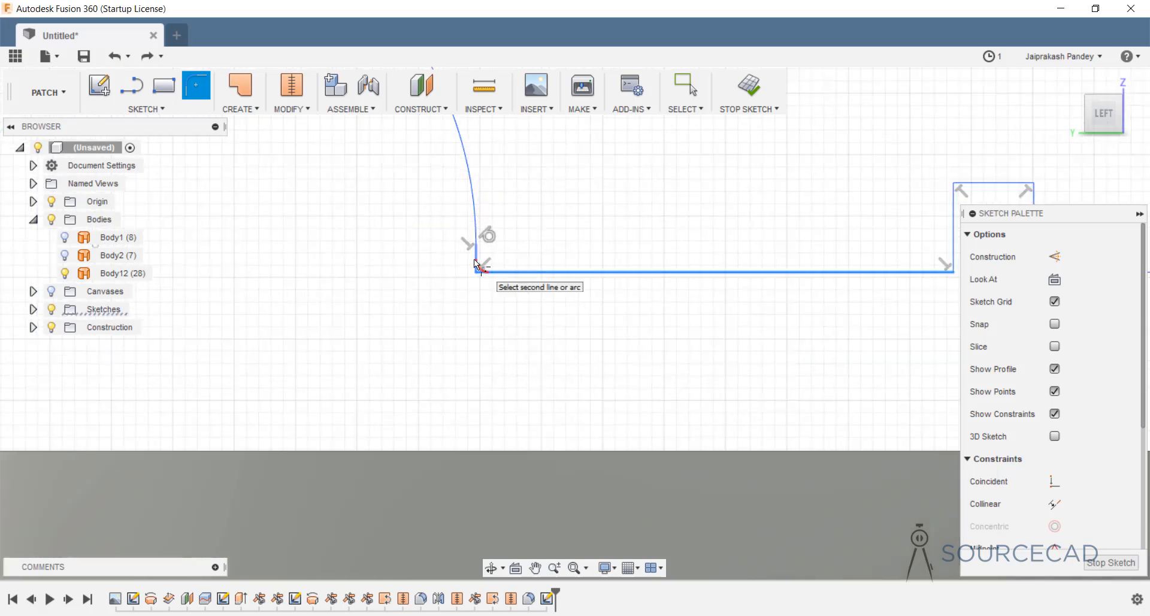
pyautogui.click(477, 260)
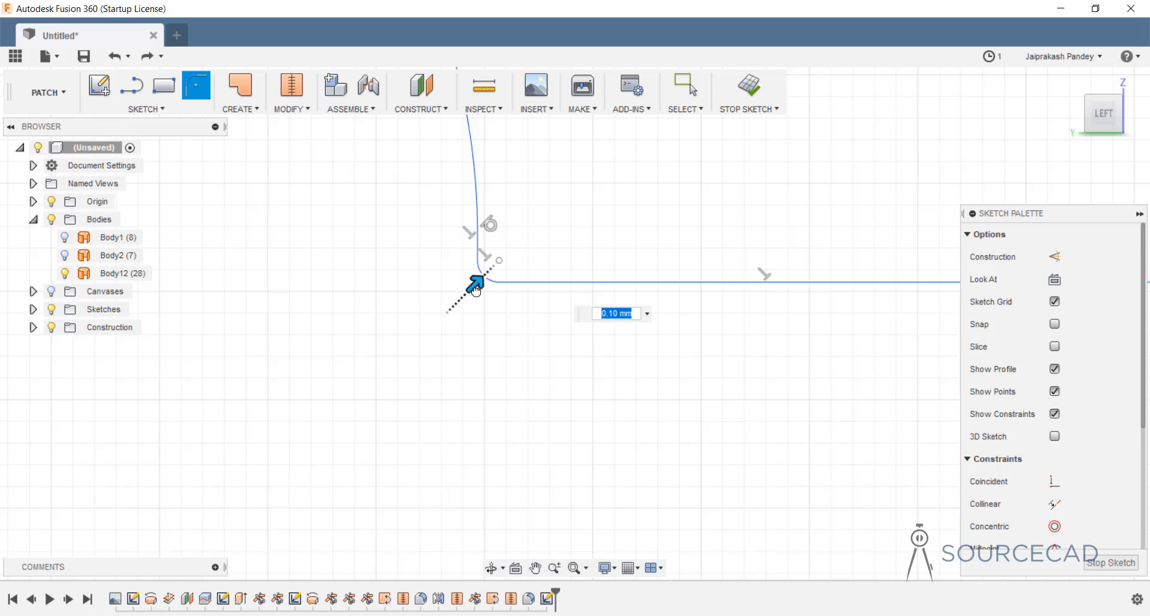
pyautogui.moveTo(474, 286); pyautogui.dragTo(481, 288)
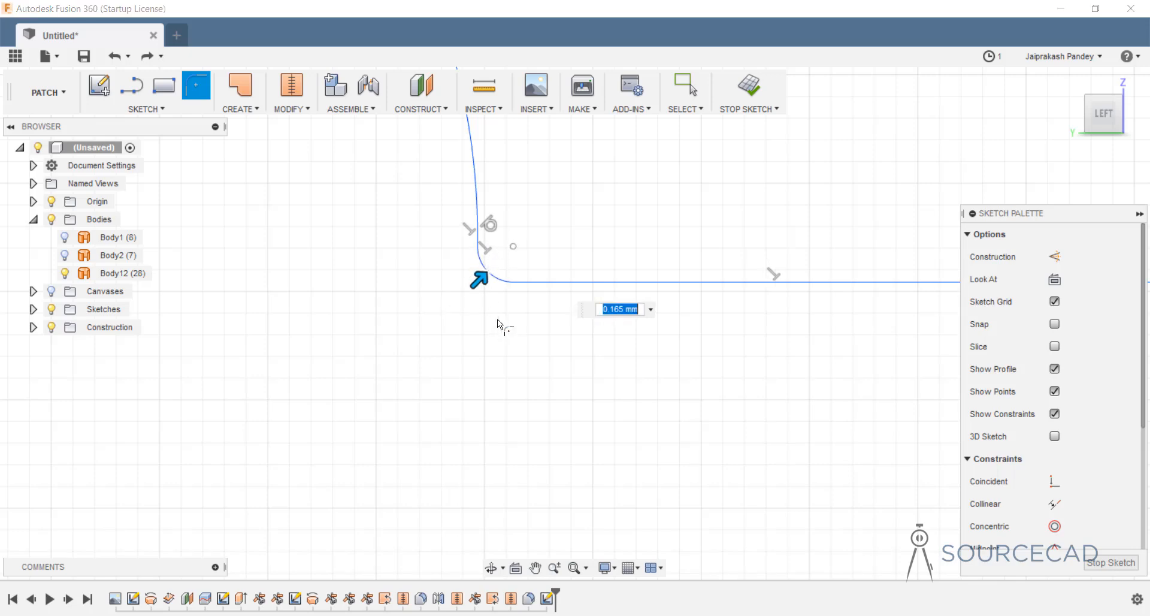
pyautogui.press('Return')
pyautogui.scroll(-5, 515, 316)
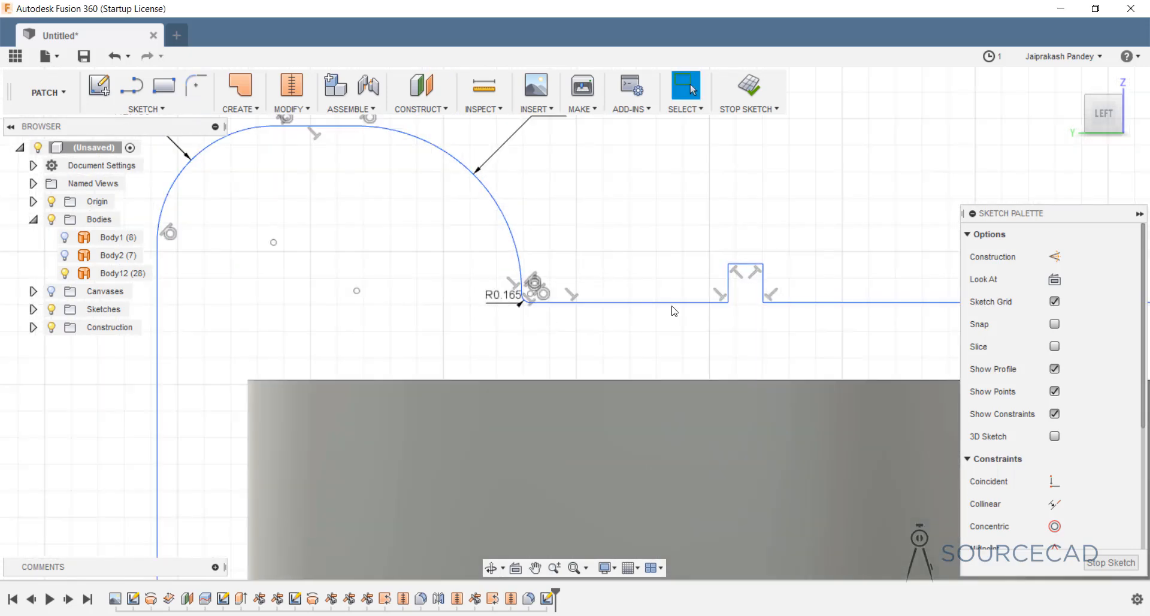
pyautogui.scroll(2, 617, 311)
pyautogui.scroll(4, 617, 319)
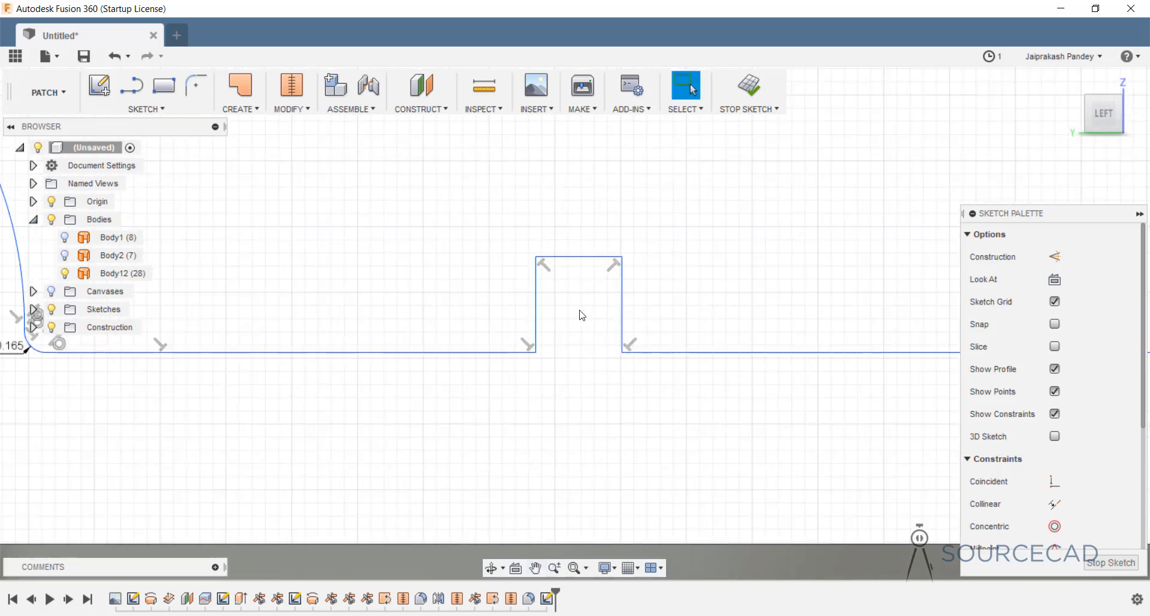
# Round the rim notch's four corners with 0.20 mm fillets.
pyautogui.click(196, 84)
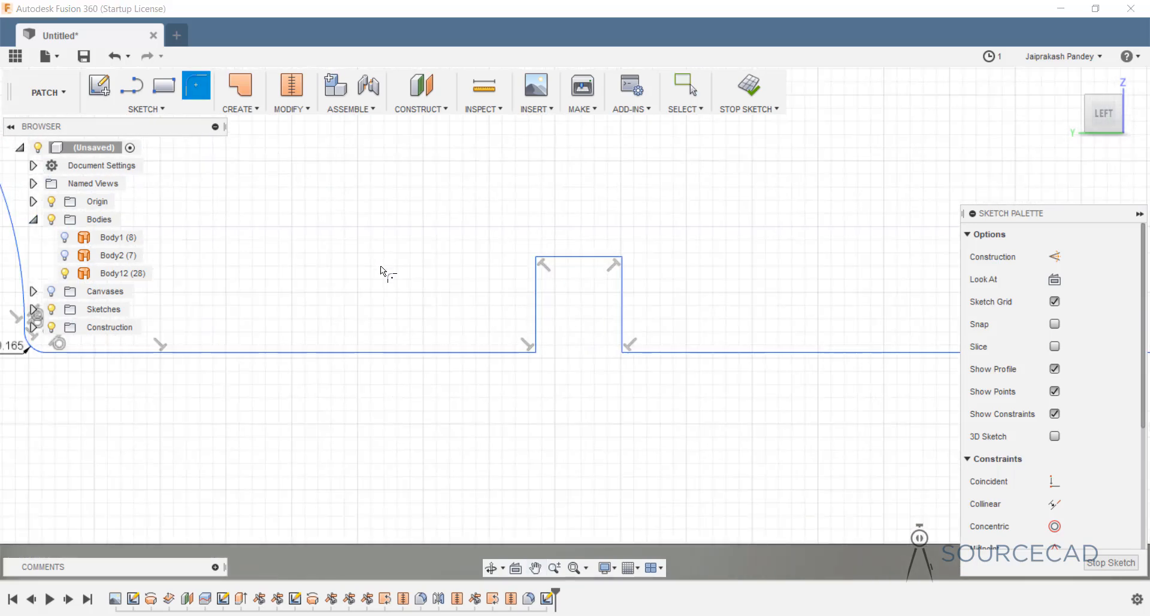
pyautogui.click(478, 352)
pyautogui.click(536, 276)
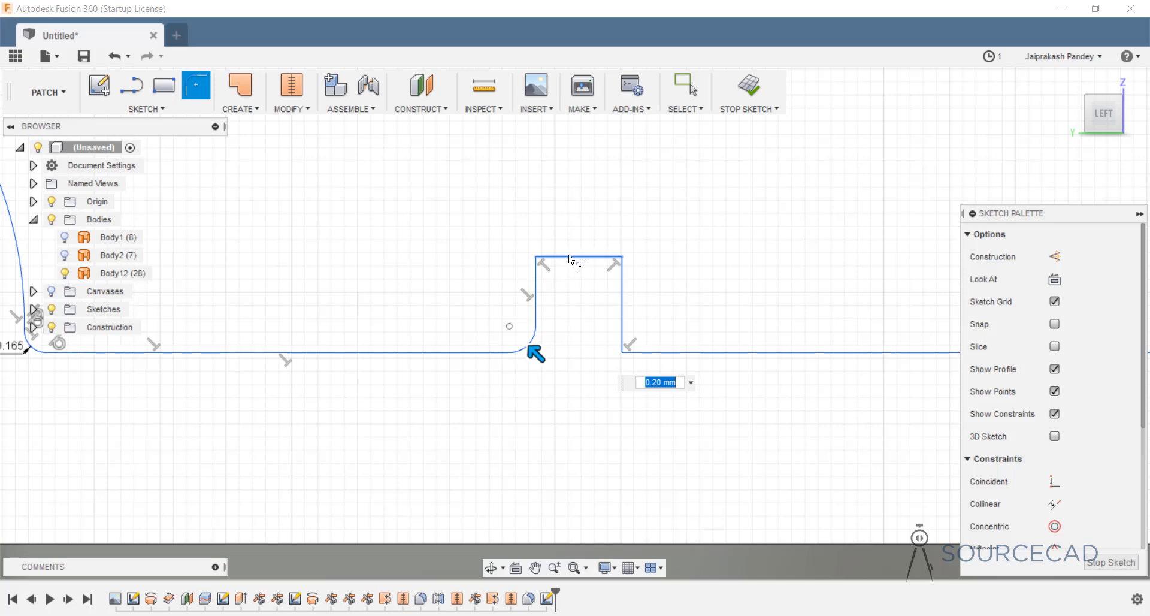
pyautogui.click(535, 275)
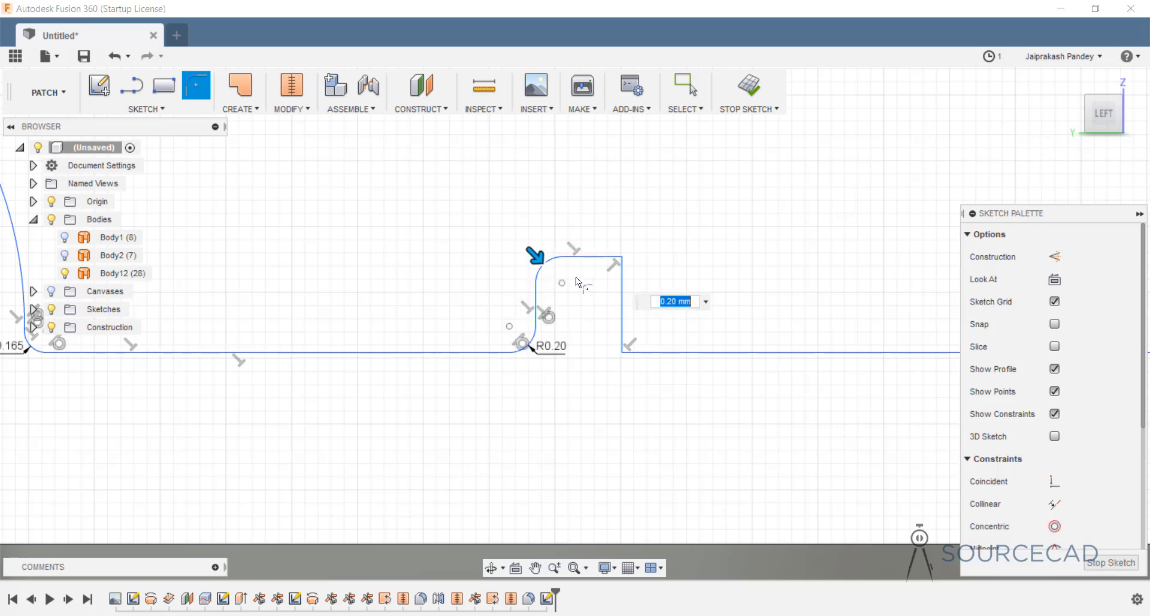
pyautogui.click(621, 300)
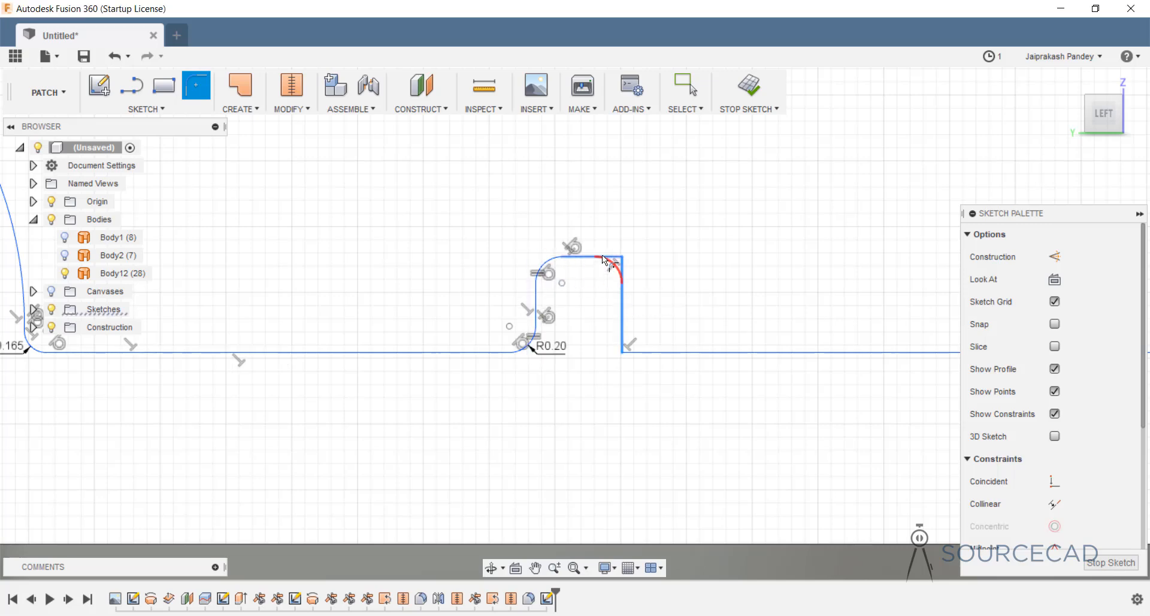
pyautogui.click(625, 345)
pyautogui.click(664, 351)
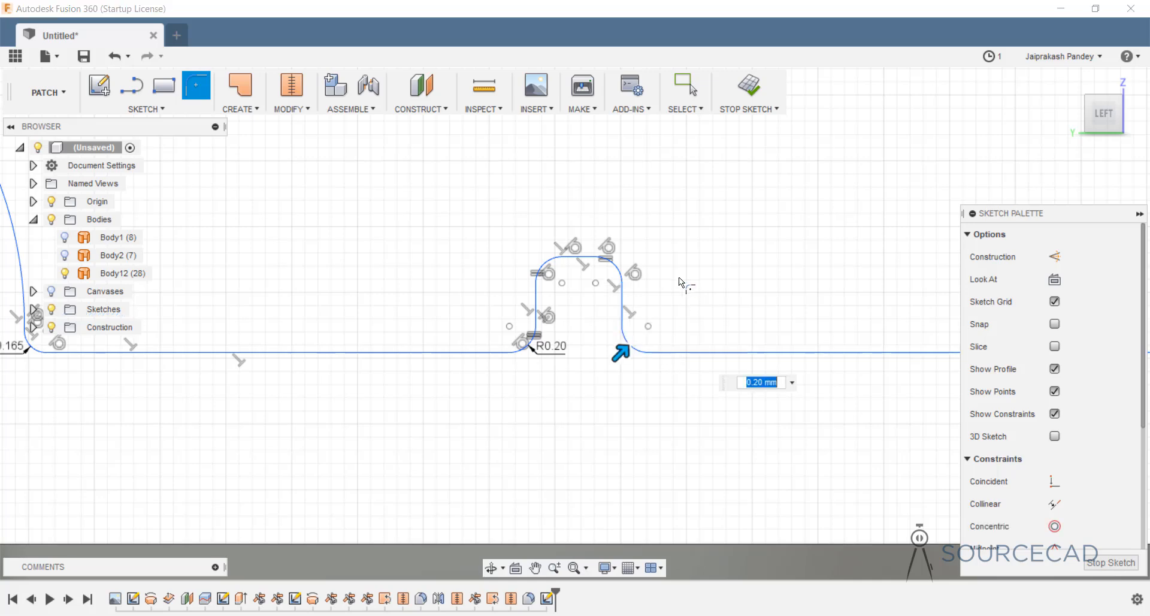
pyautogui.press('Escape')
pyautogui.scroll(-5, 689, 278)
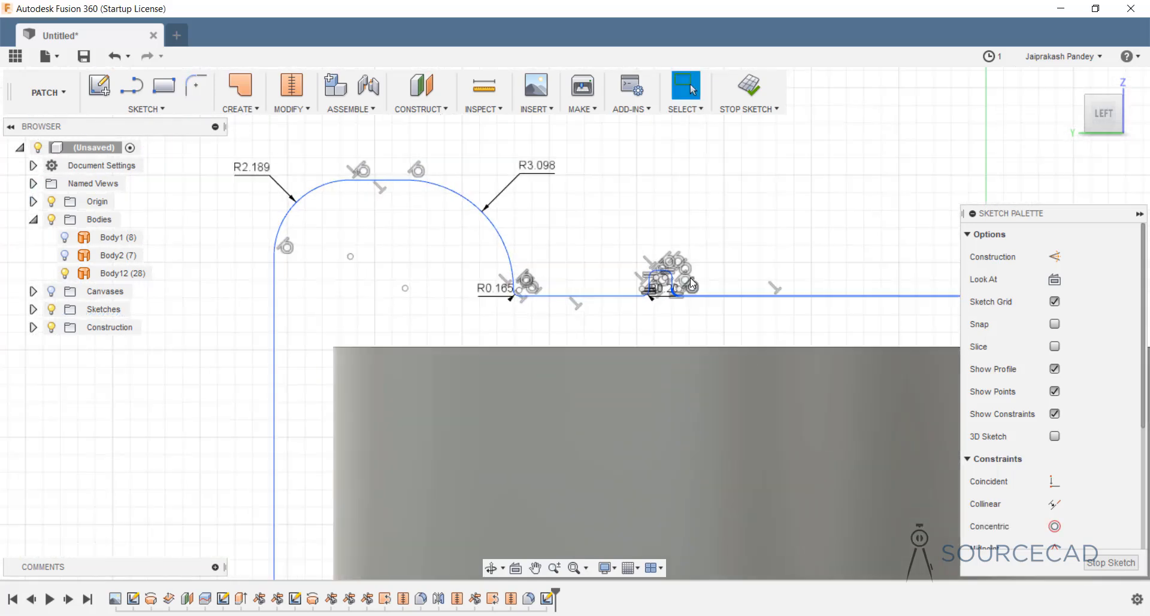
pyautogui.scroll(-5, 690, 278)
pyautogui.moveTo(757, 341); pyautogui.dragTo(446, 227, button='middle')
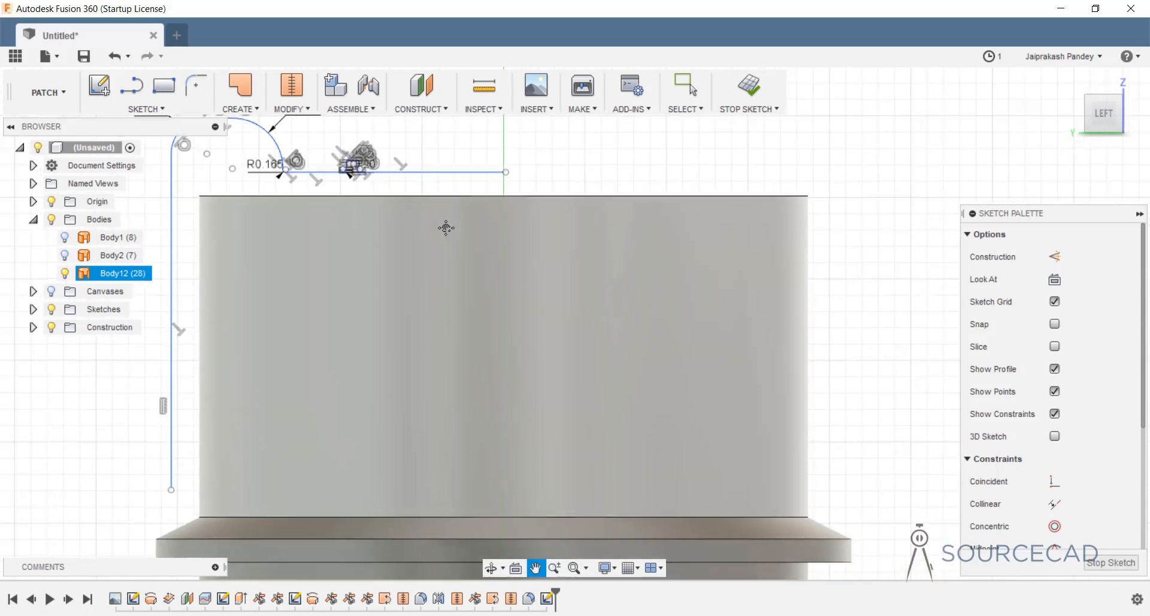
pyautogui.scroll(4, 535, 195)
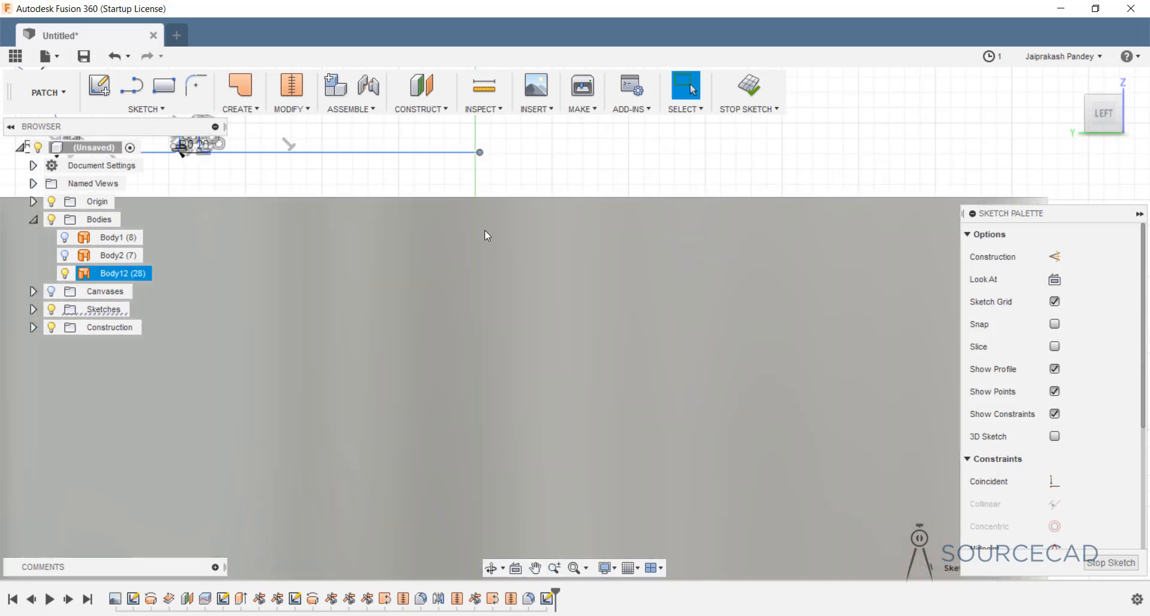
pyautogui.scroll(-4, 487, 229)
pyautogui.scroll(-5, 486, 228)
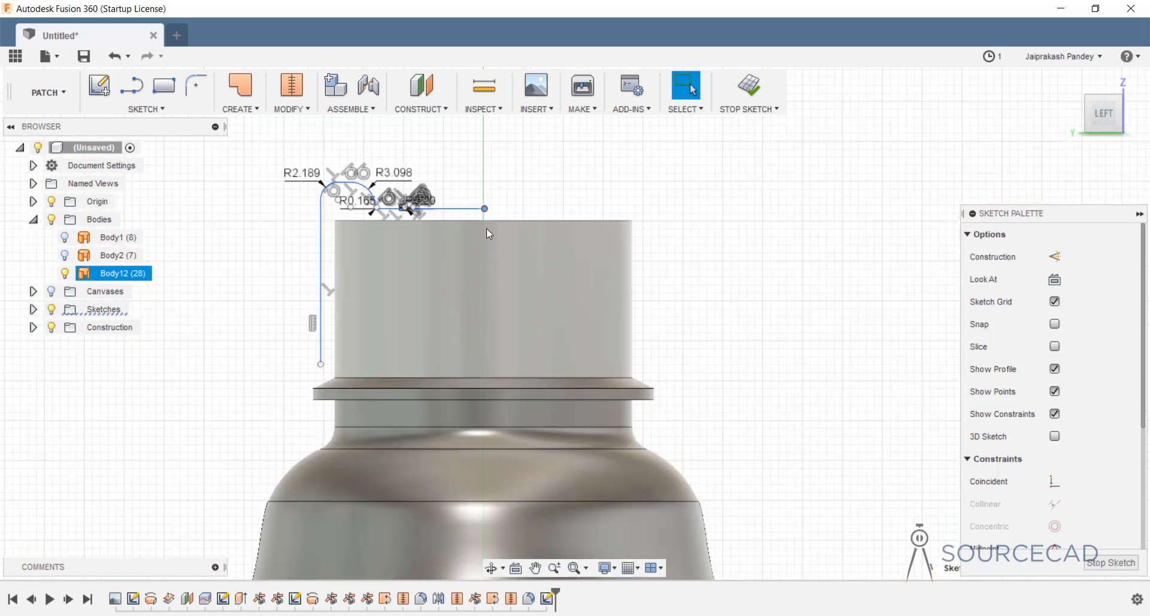
pyautogui.moveTo(606, 333); pyautogui.dragTo(611, 172)
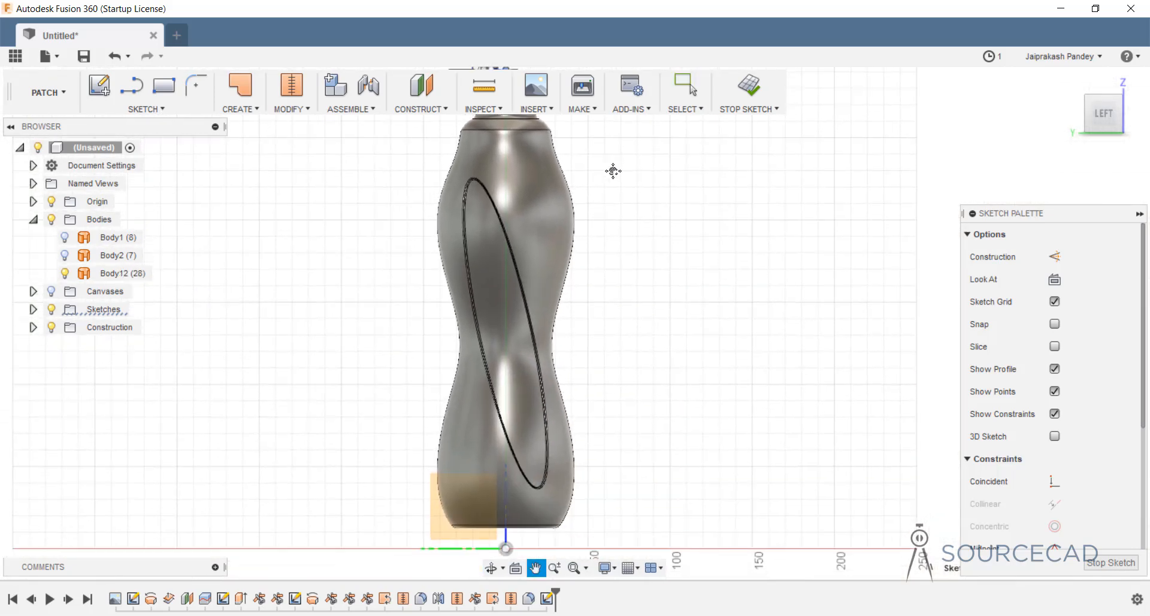
pyautogui.press('Escape')
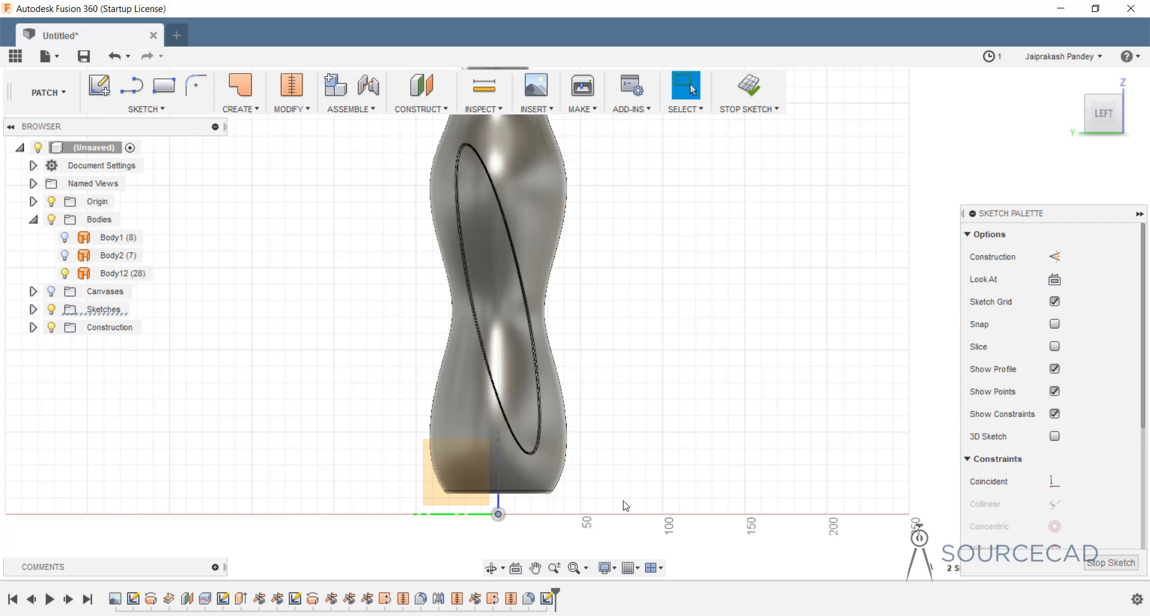
pyautogui.scroll(-4, 1027, 481)
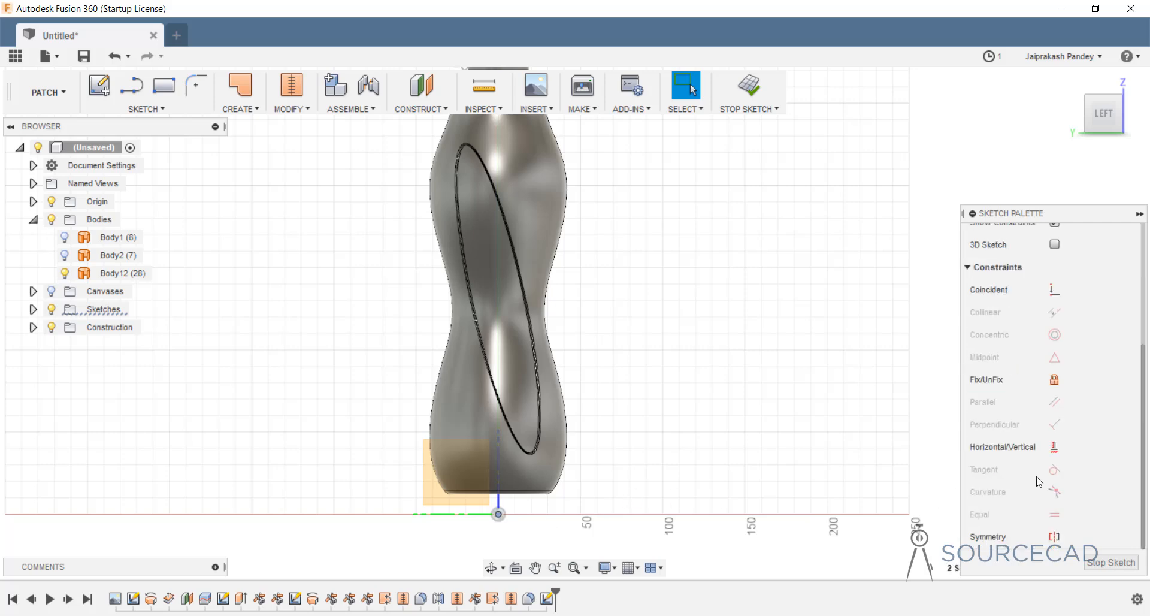
pyautogui.click(1054, 447)
pyautogui.moveTo(613, 264); pyautogui.dragTo(640, 509, button='middle')
pyautogui.scroll(5, 506, 276)
pyautogui.scroll(6, 494, 299)
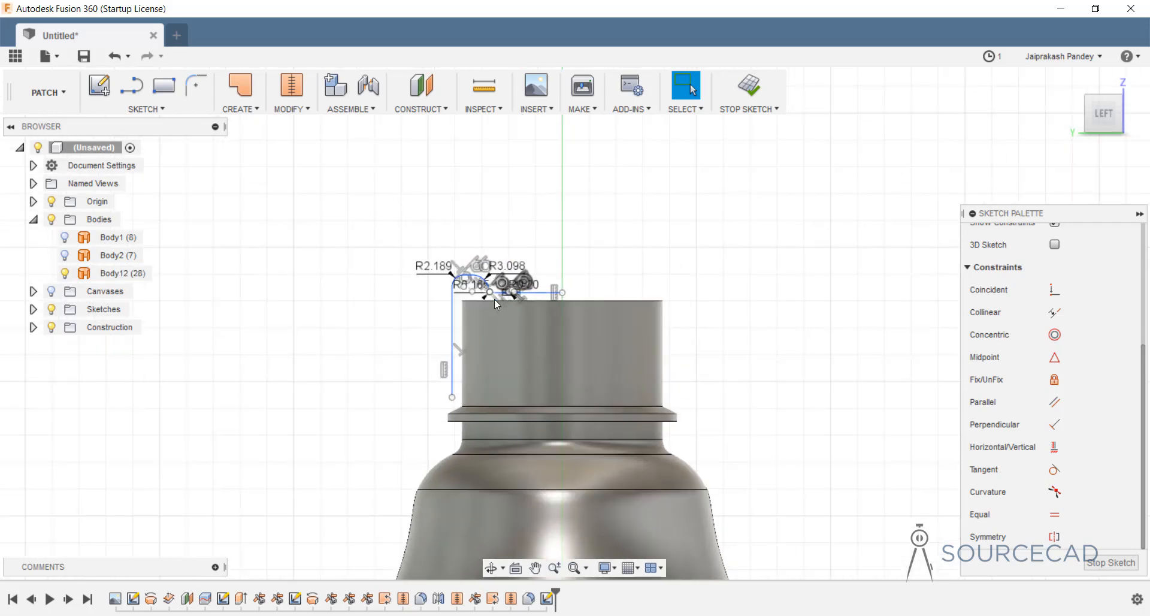
pyautogui.scroll(-3, 514, 366)
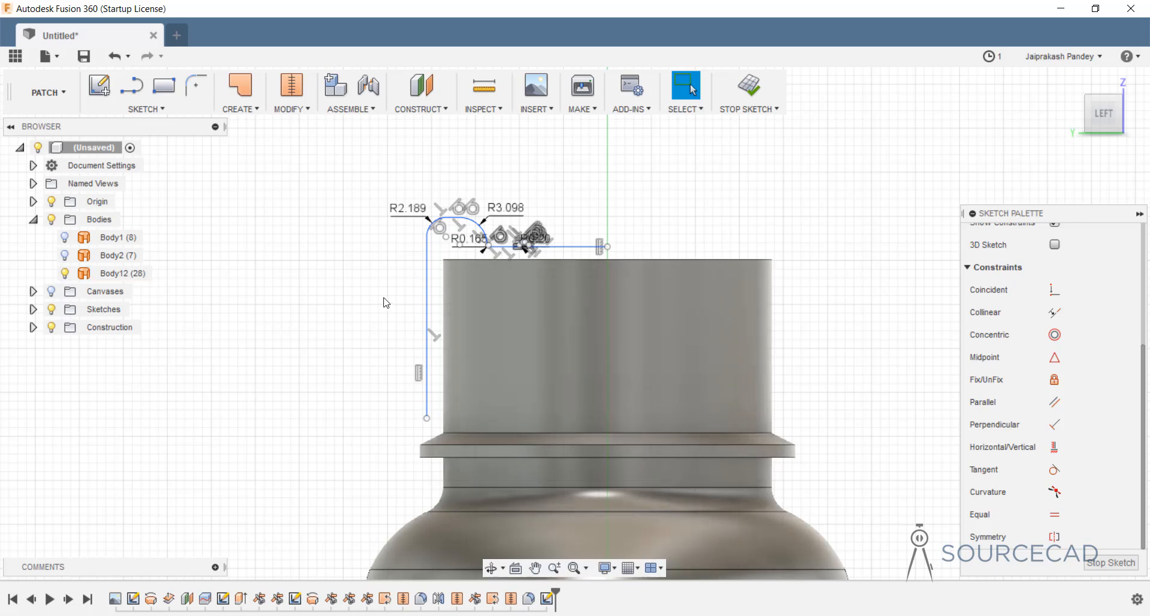
# Revolve the neck-top profile 360° around the vertical centre line to create cap body Body13.
pyautogui.click(247, 111)
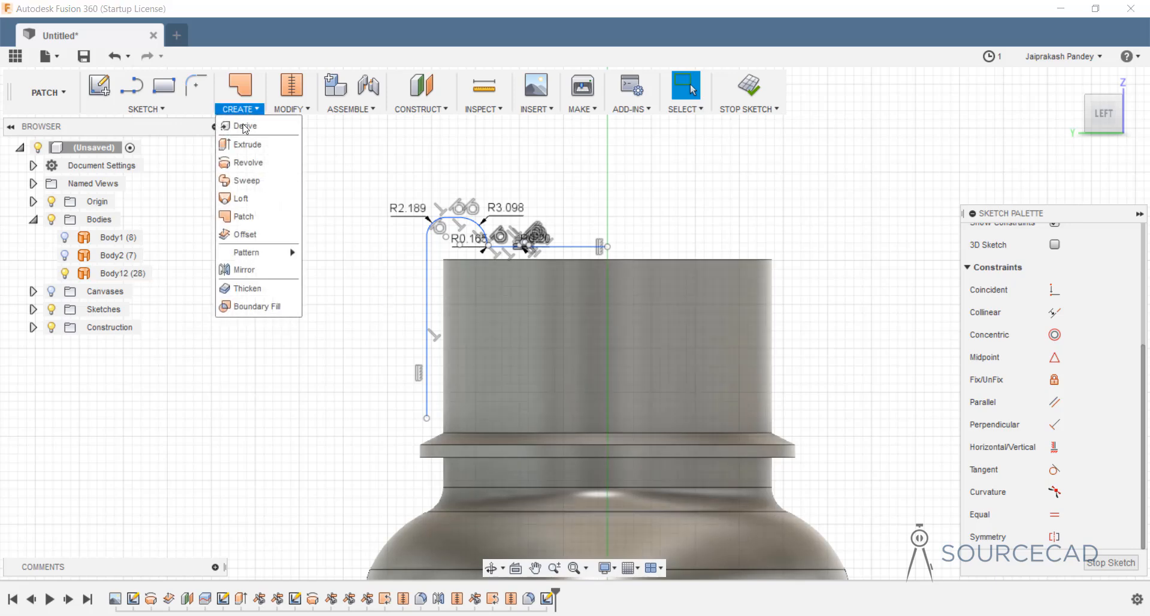
pyautogui.click(250, 160)
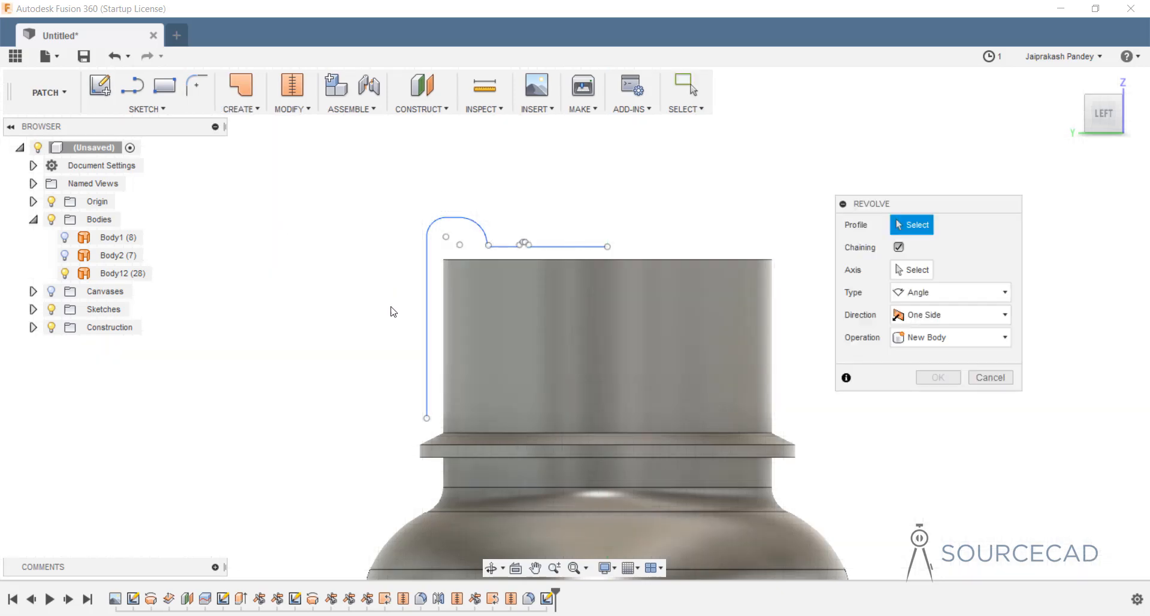
pyautogui.click(426, 296)
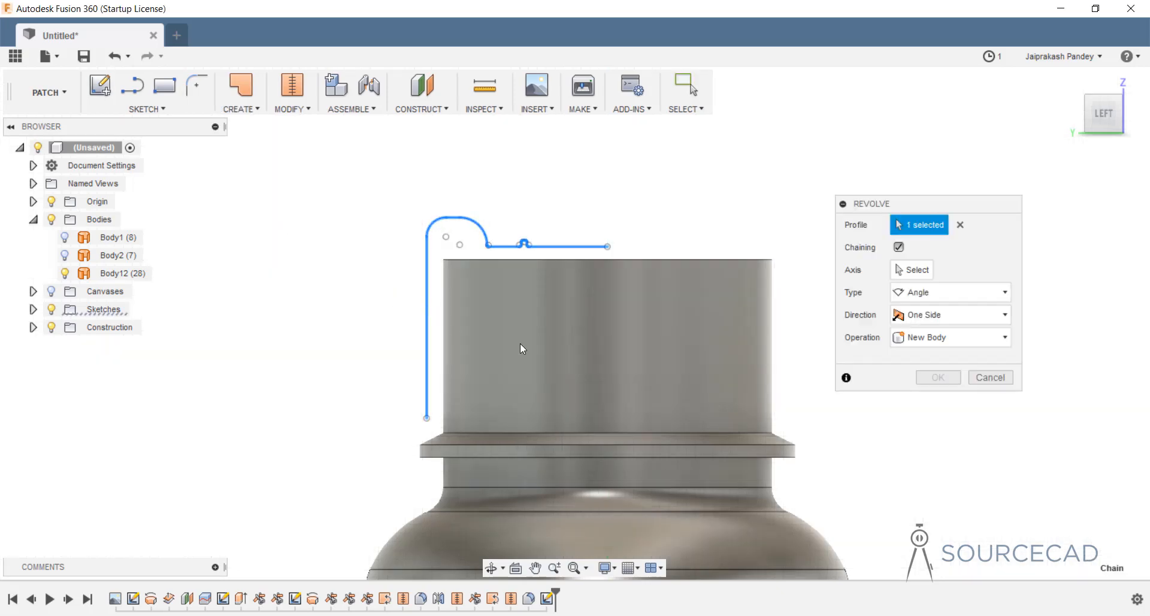
pyautogui.click(914, 275)
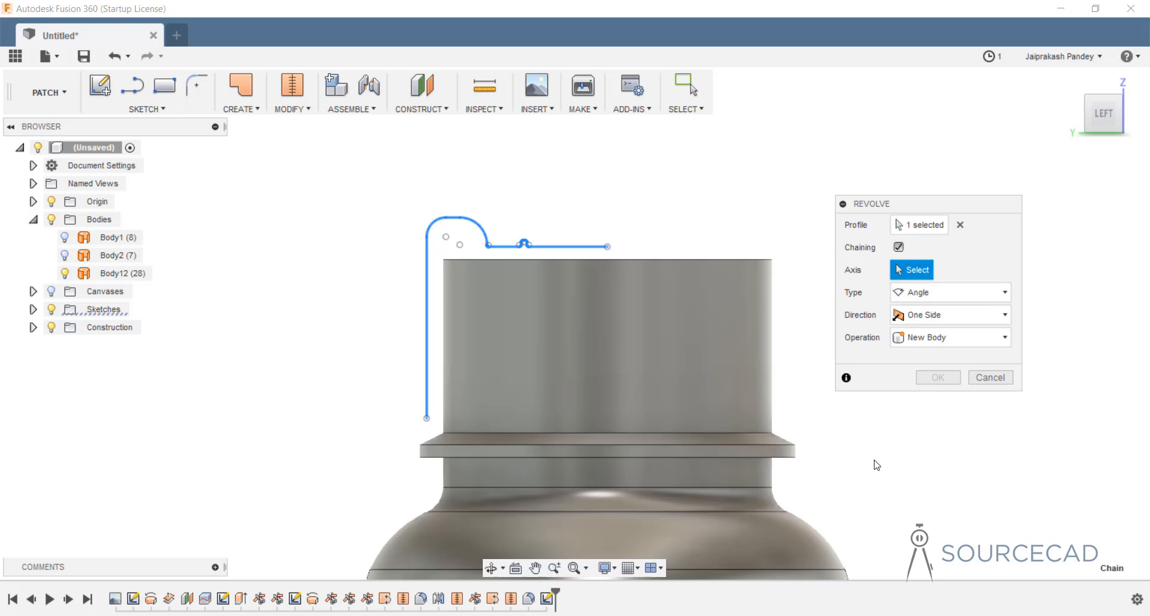
pyautogui.scroll(3, 749, 480)
pyautogui.scroll(-6, 749, 480)
pyautogui.moveTo(781, 506); pyautogui.dragTo(596, 75, button='middle')
pyautogui.moveTo(637, 467); pyautogui.dragTo(636, 154, button='middle')
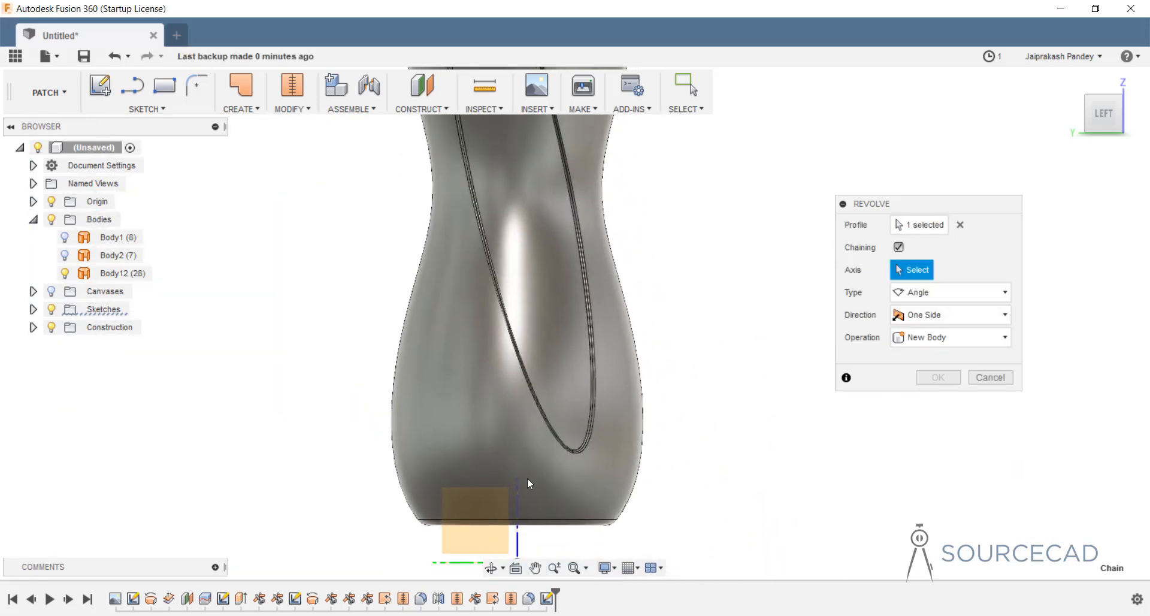
pyautogui.click(519, 508)
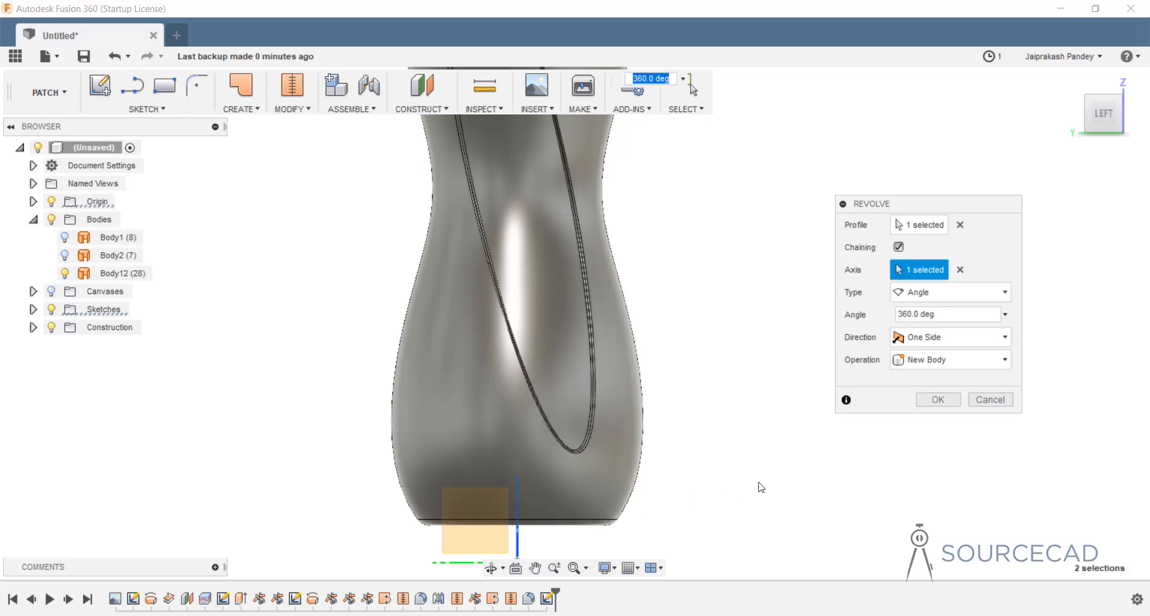
pyautogui.click(933, 400)
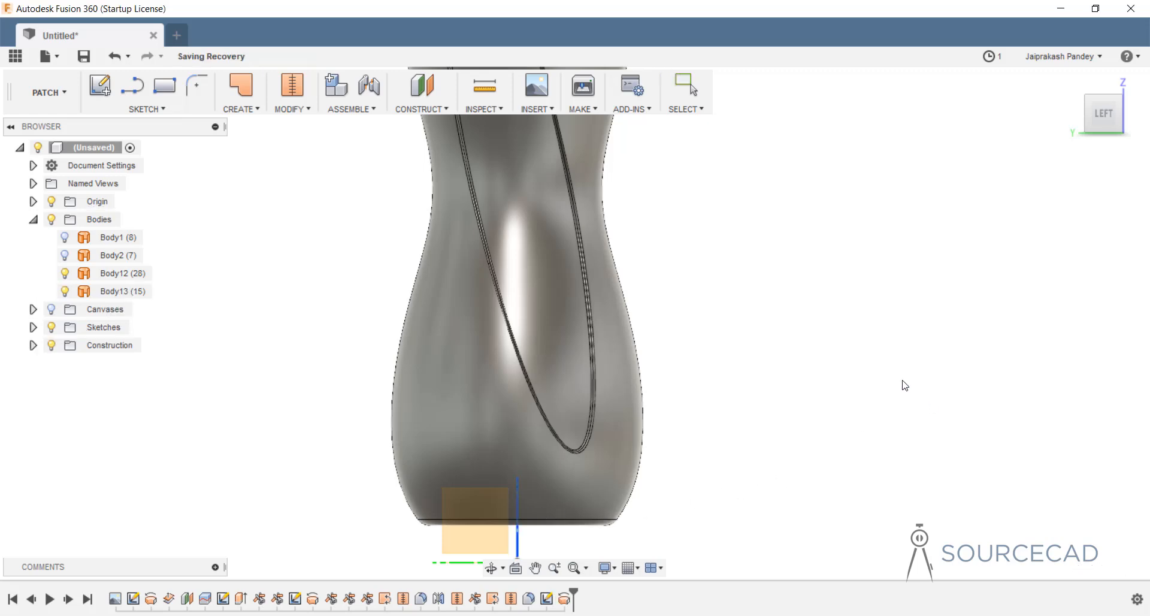
pyautogui.scroll(-5, 644, 214)
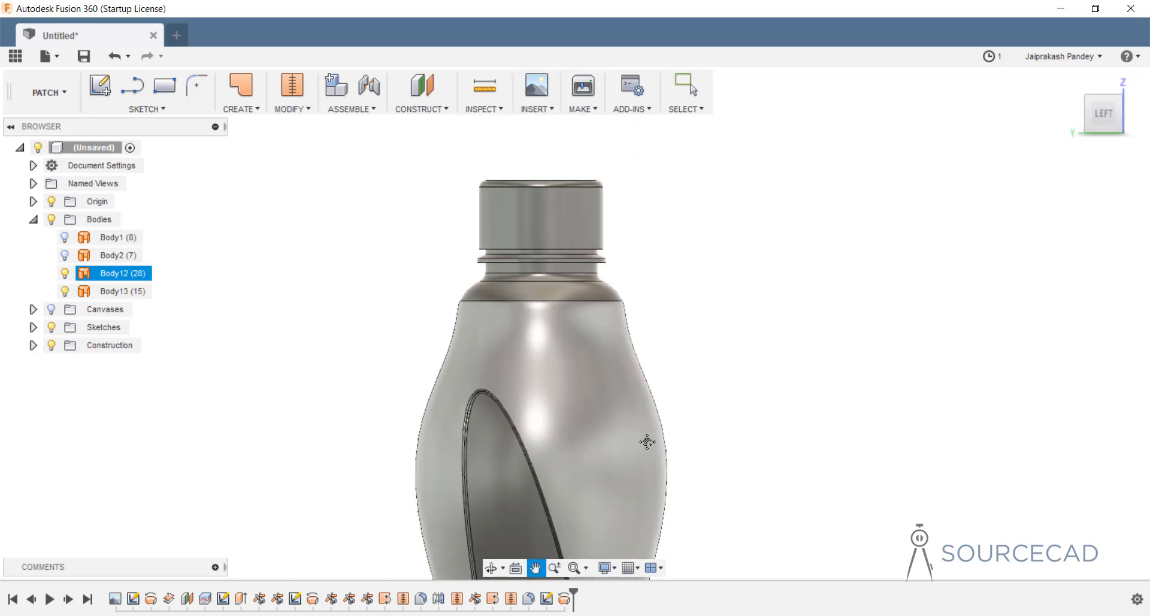
pyautogui.click(564, 265)
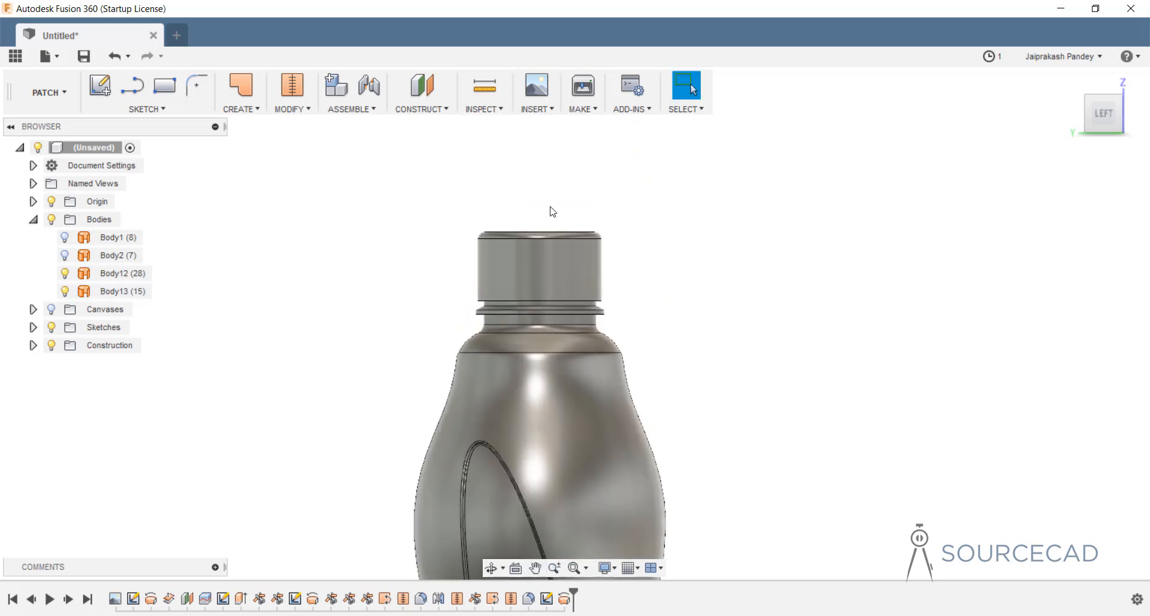
pyautogui.keyDown('shift'); pyautogui.moveTo(547, 211); pyautogui.dragTo(549, 166, button='middle'); pyautogui.keyUp('shift')
# Change the workspace from MODEL to PATCH.
pyautogui.click(655, 313)
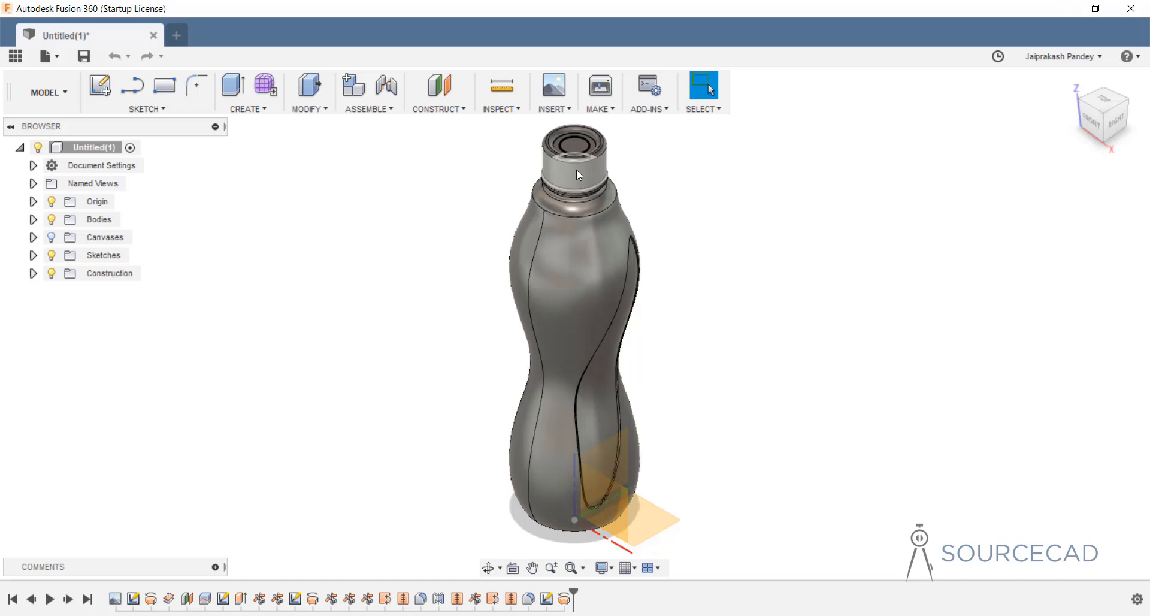
pyautogui.click(55, 99)
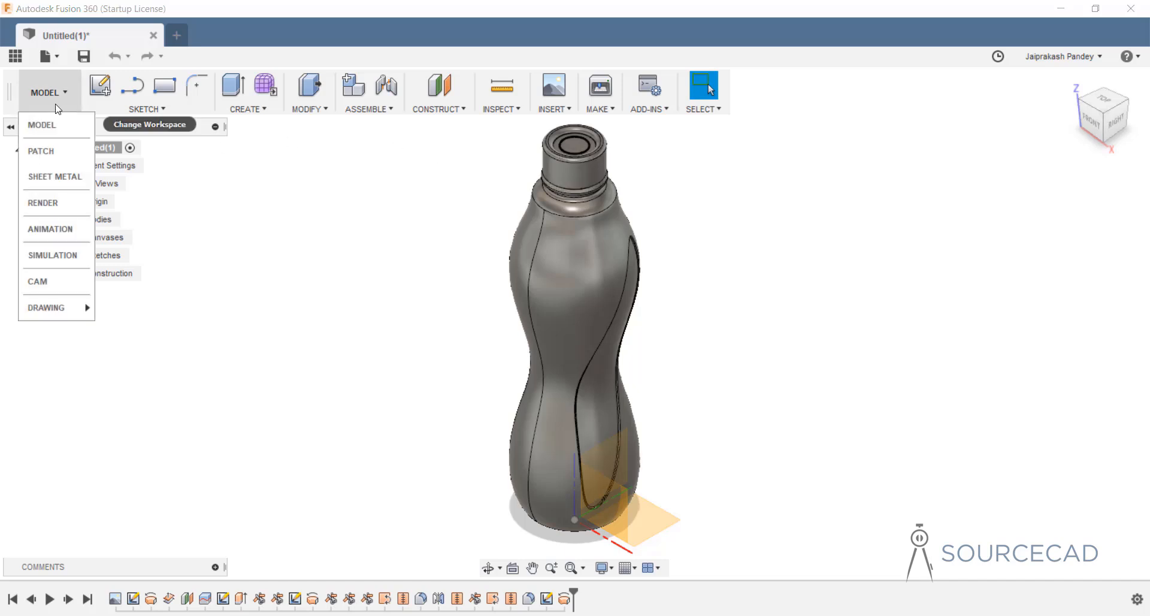
pyautogui.click(61, 151)
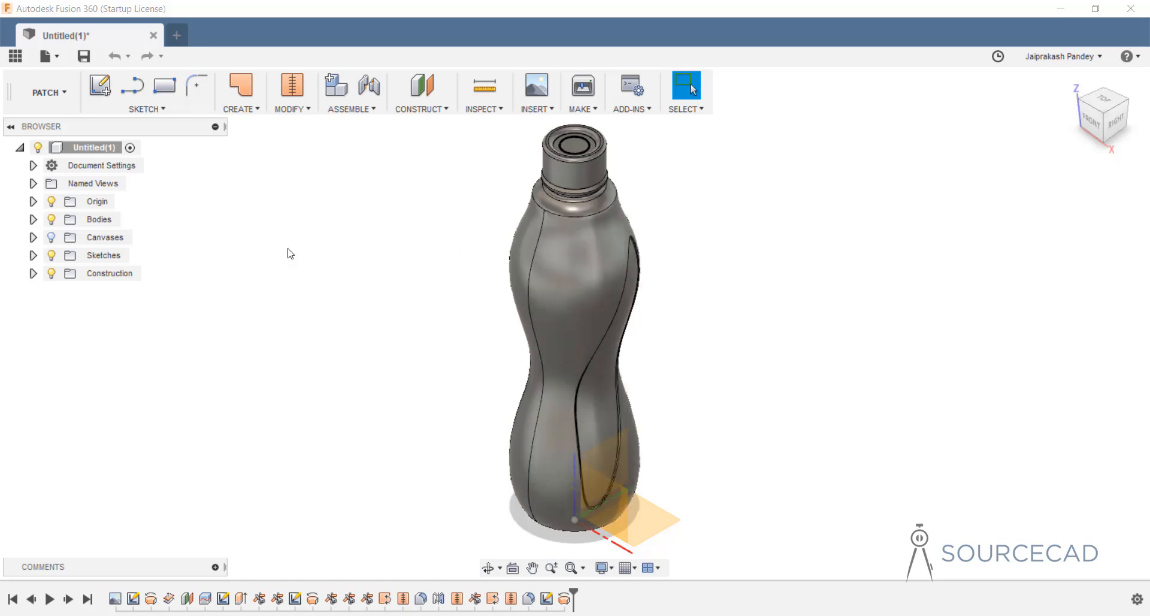
# Hide the bottle Body12 and orbit to the cap's open underside.
pyautogui.click(33, 220)
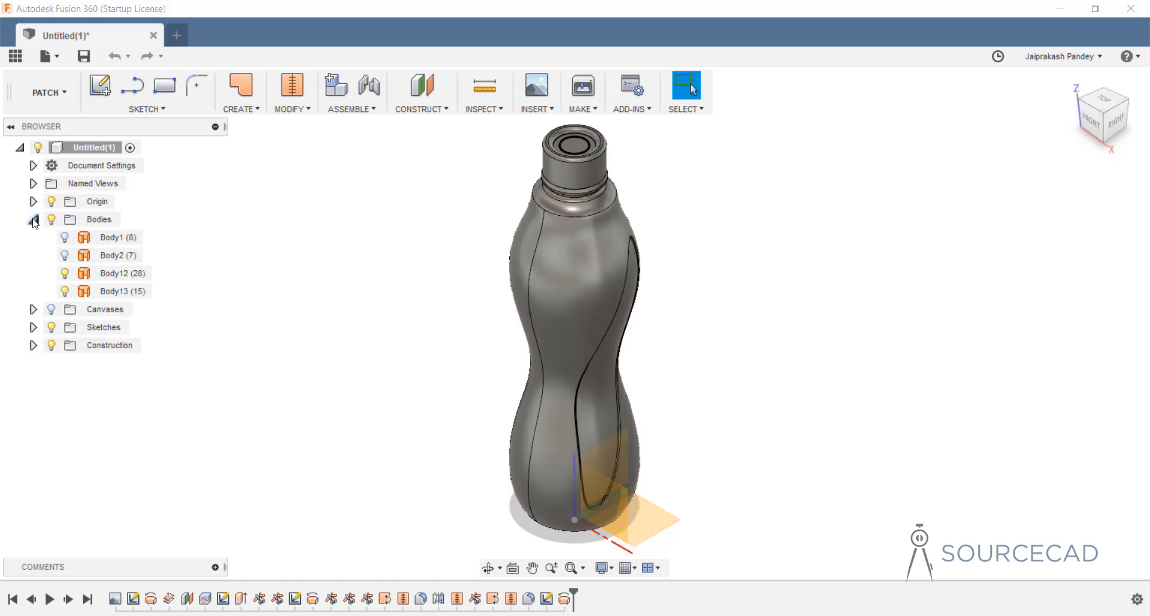
pyautogui.click(120, 274)
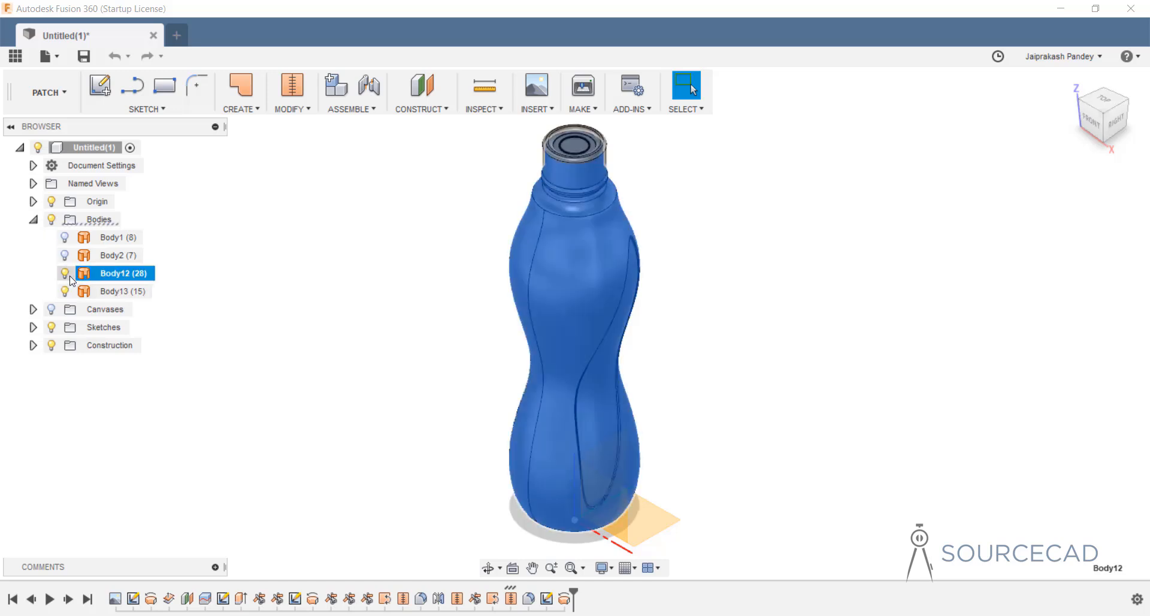
pyautogui.click(124, 292)
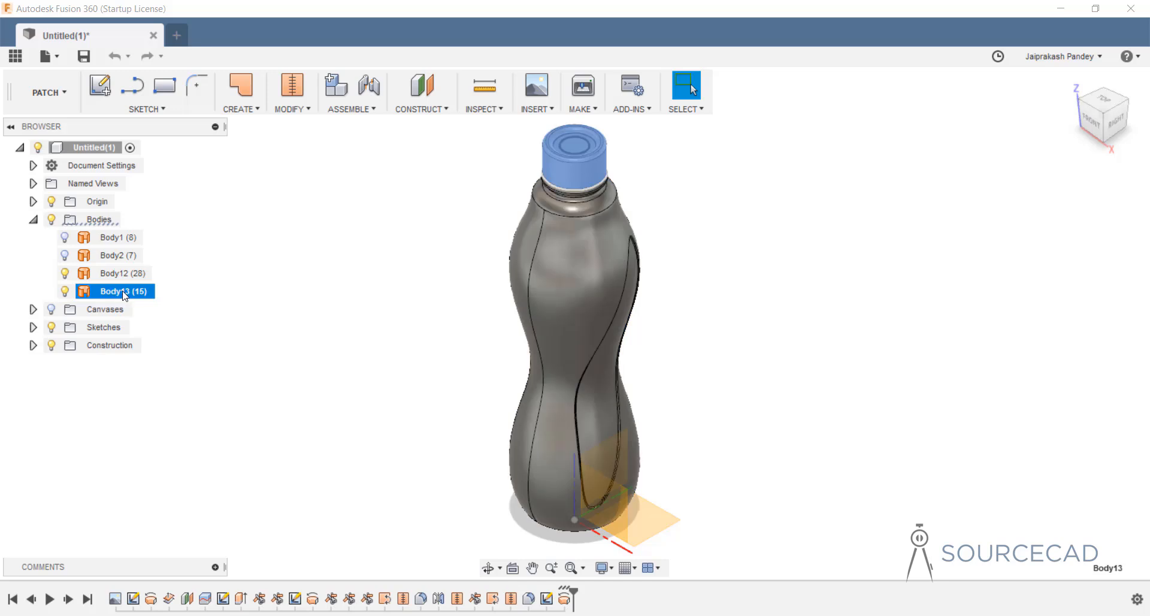
pyautogui.keyDown('ctrl'); pyautogui.click(68, 274); pyautogui.keyUp('ctrl')
pyautogui.click(66, 274)
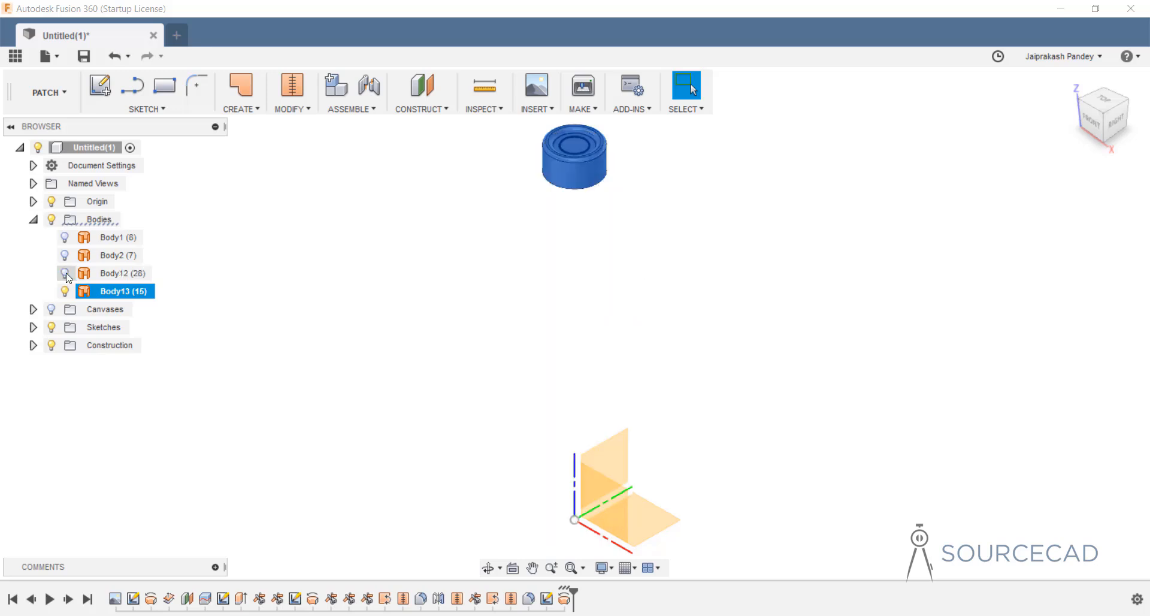
pyautogui.click(618, 170)
pyautogui.moveTo(601, 169); pyautogui.dragTo(595, 274, button='middle')
pyautogui.keyDown('shift'); pyautogui.moveTo(548, 298); pyautogui.dragTo(548, 298, button='middle'); pyautogui.keyUp('shift')
pyautogui.keyDown('shift'); pyautogui.moveTo(548, 297); pyautogui.dragTo(562, 214); pyautogui.keyUp('shift')
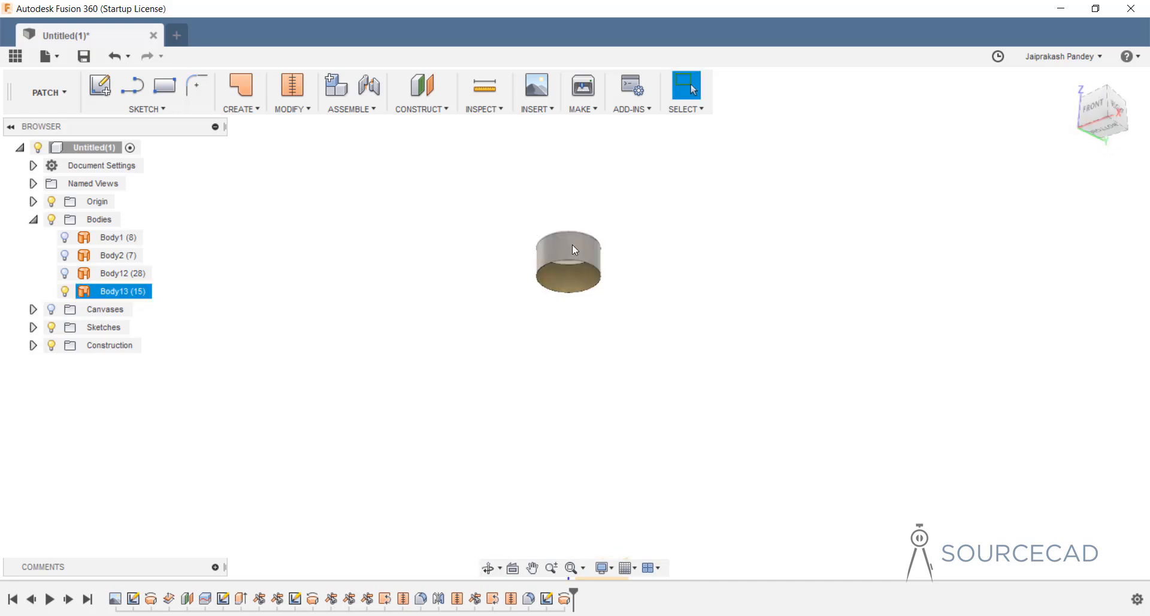
pyautogui.scroll(3, 571, 257)
pyautogui.scroll(1, 573, 261)
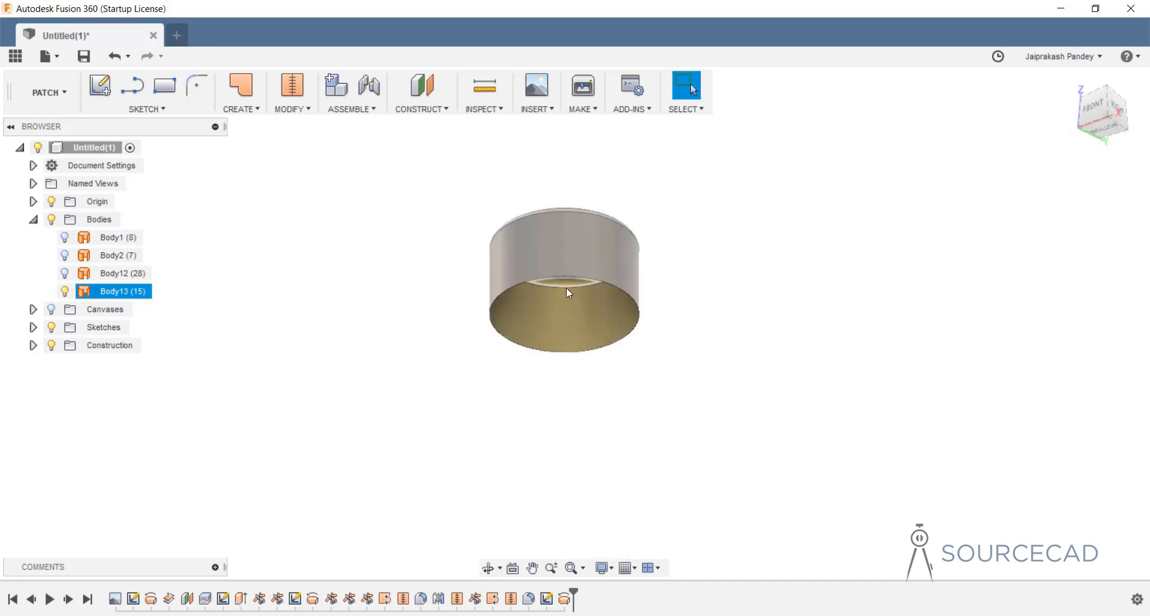
# Patch the cap's bottom circular edge to create surface Body14.
pyautogui.click(242, 111)
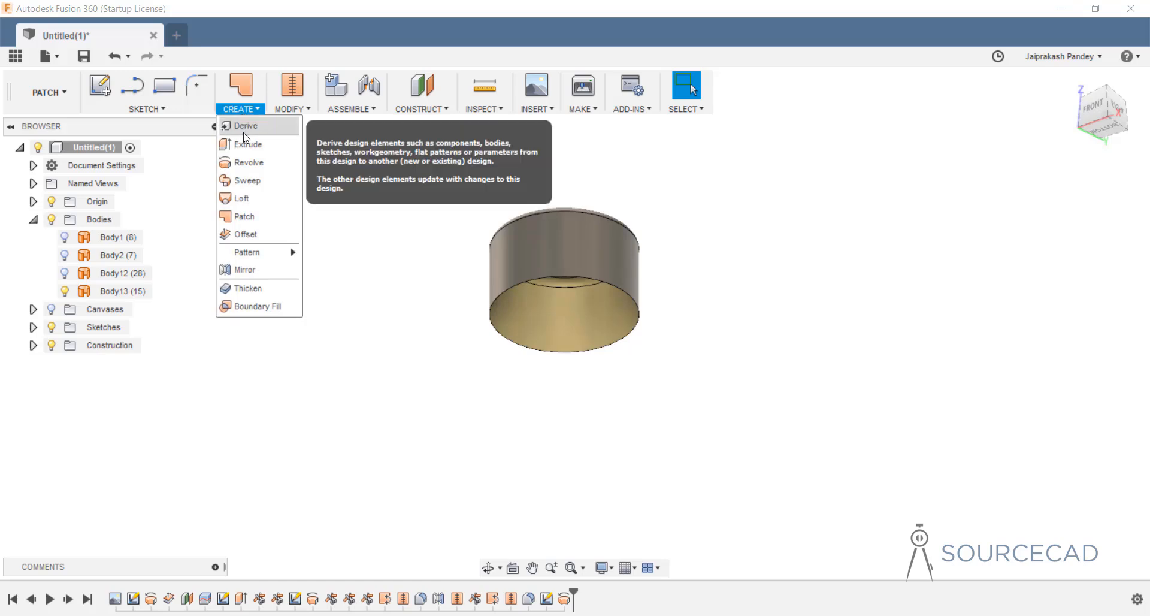
pyautogui.click(245, 217)
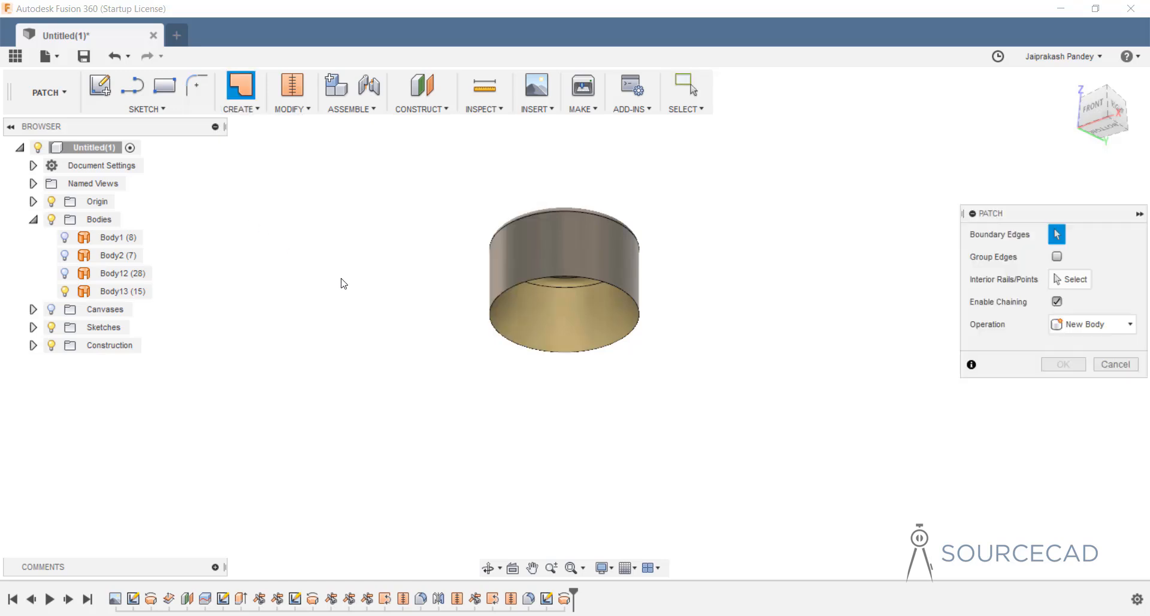
pyautogui.click(516, 349)
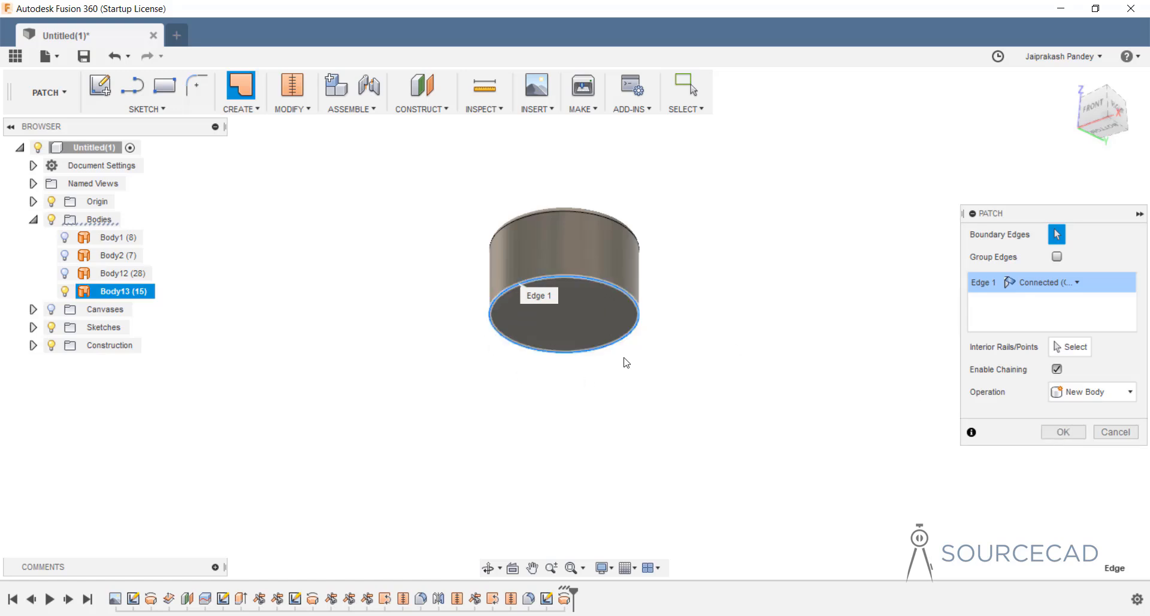
pyautogui.click(1063, 432)
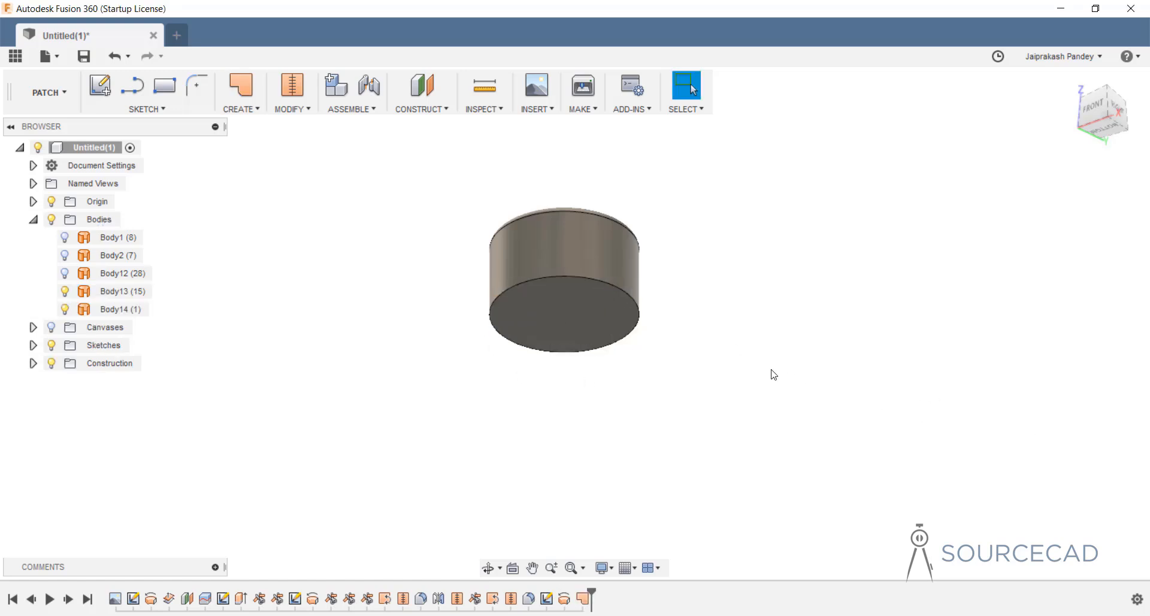
pyautogui.keyDown('shift'); pyautogui.moveTo(599, 191); pyautogui.dragTo(570, 170, button='middle'); pyautogui.keyUp('shift')
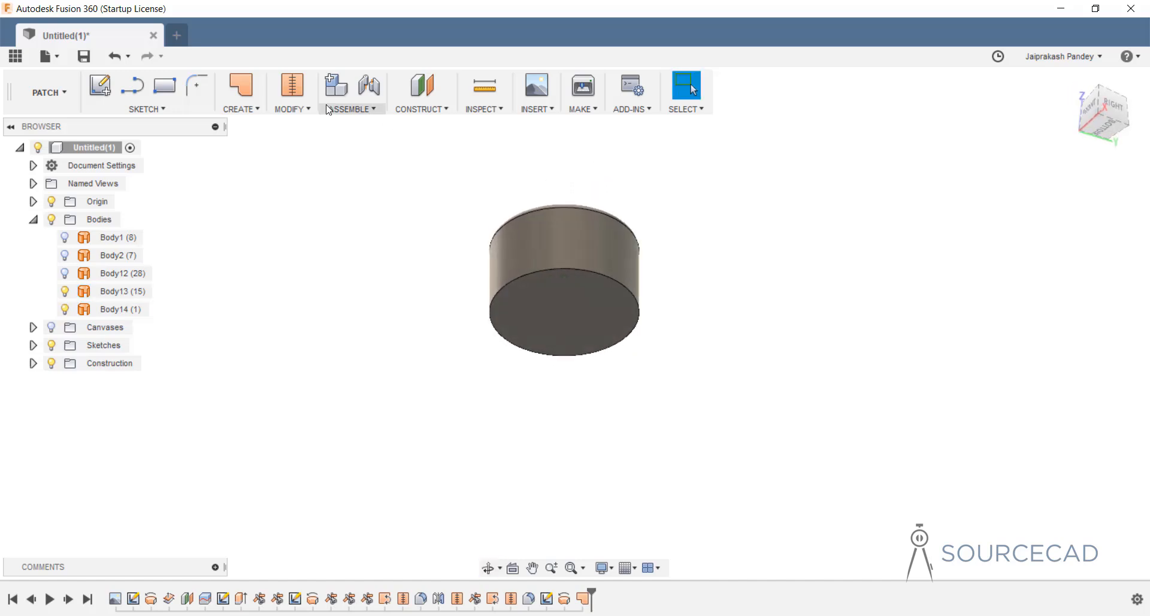
# Stitch Body13 and its bottom patch Body14 into a single body, Body15.
pyautogui.click(292, 109)
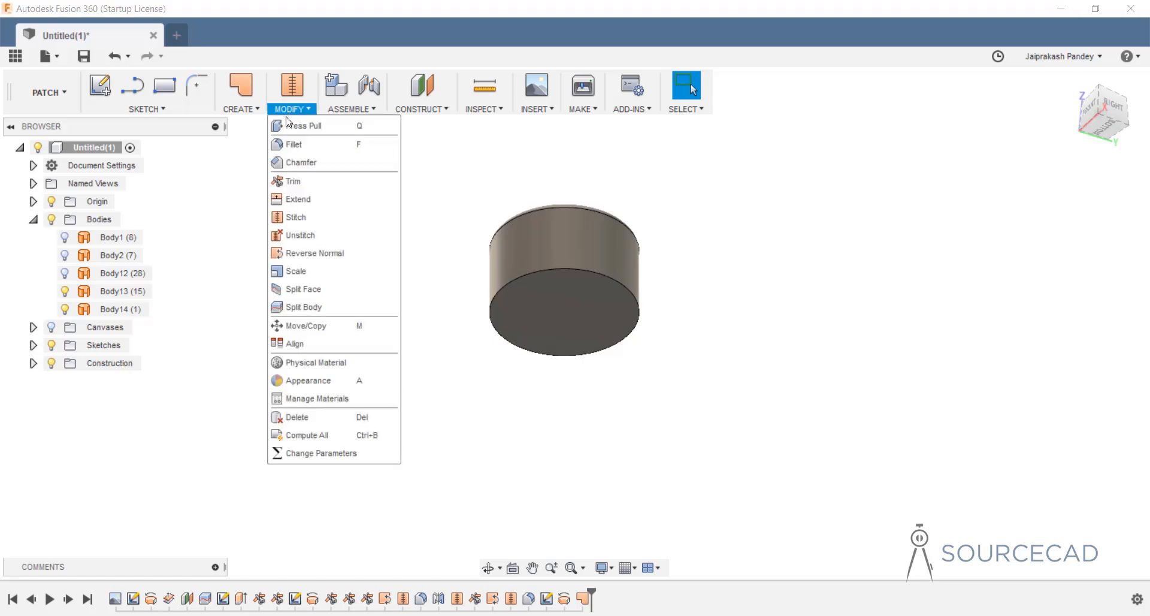
pyautogui.click(296, 217)
pyautogui.click(492, 367)
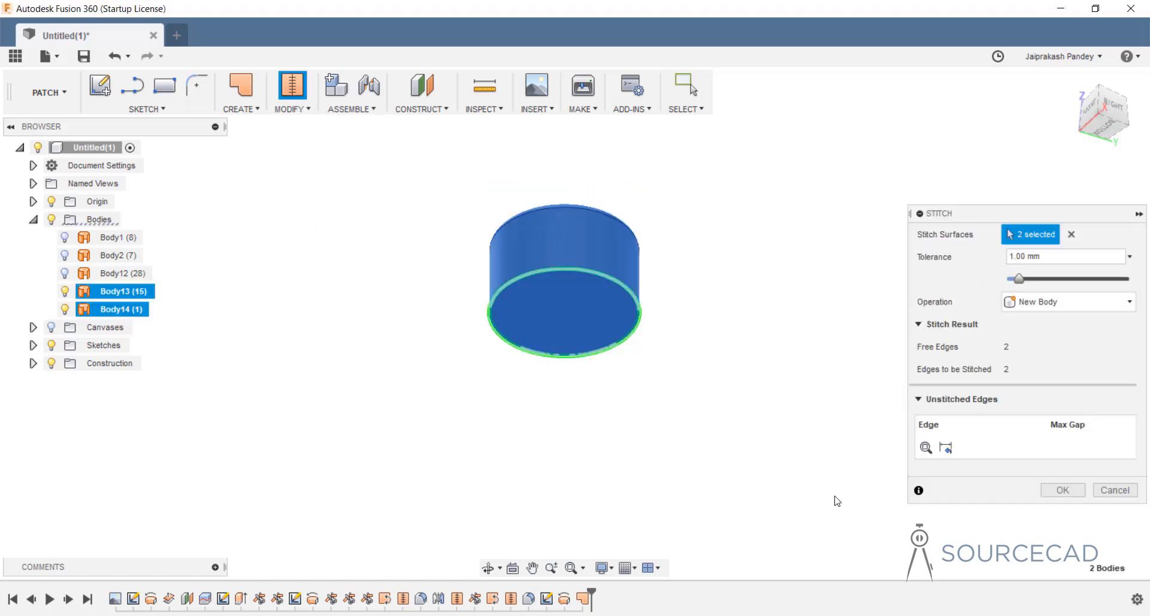
pyautogui.click(1053, 491)
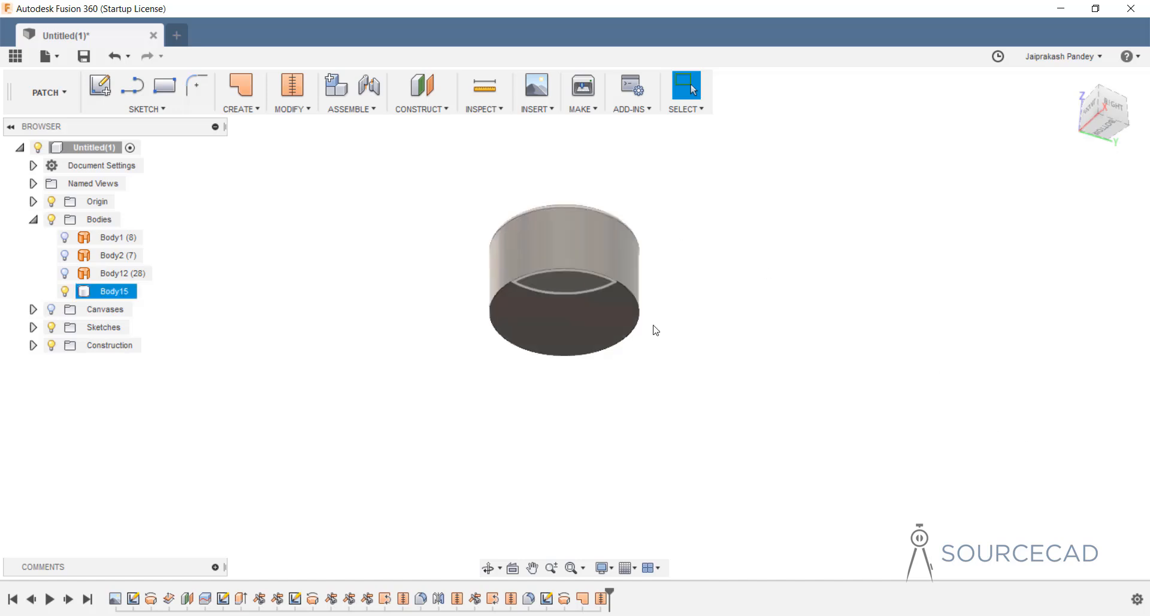
pyautogui.keyDown('shift'); pyautogui.moveTo(616, 206); pyautogui.dragTo(593, 301, button='middle'); pyautogui.keyUp('shift')
# Rename Body15 to 'cap' in the browser.
pyautogui.click(116, 294)
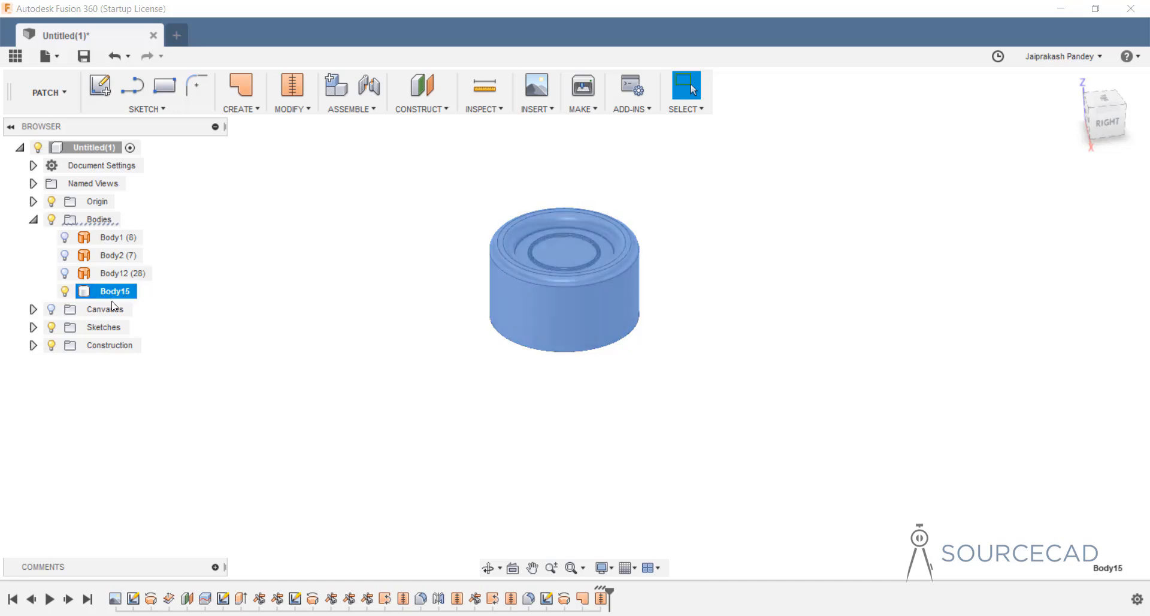
pyautogui.doubleClick(124, 291)
pyautogui.write('cap')
pyautogui.press('Return')
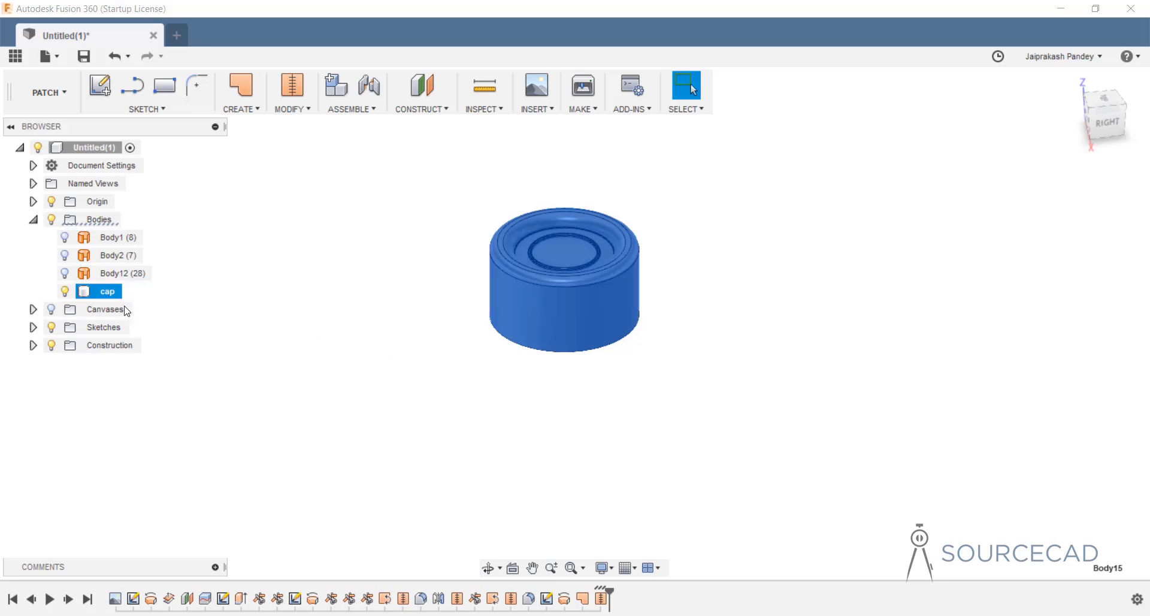
# Show Body12, hide the cap, and patch the bottle's open top rim.
pyautogui.click(65, 274)
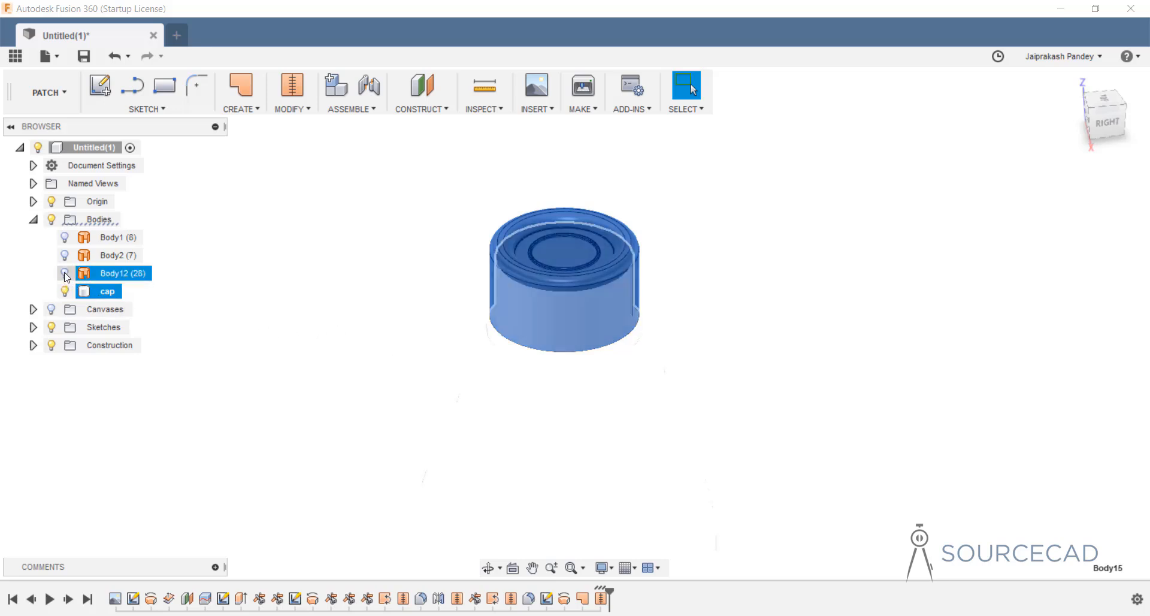
pyautogui.click(65, 274)
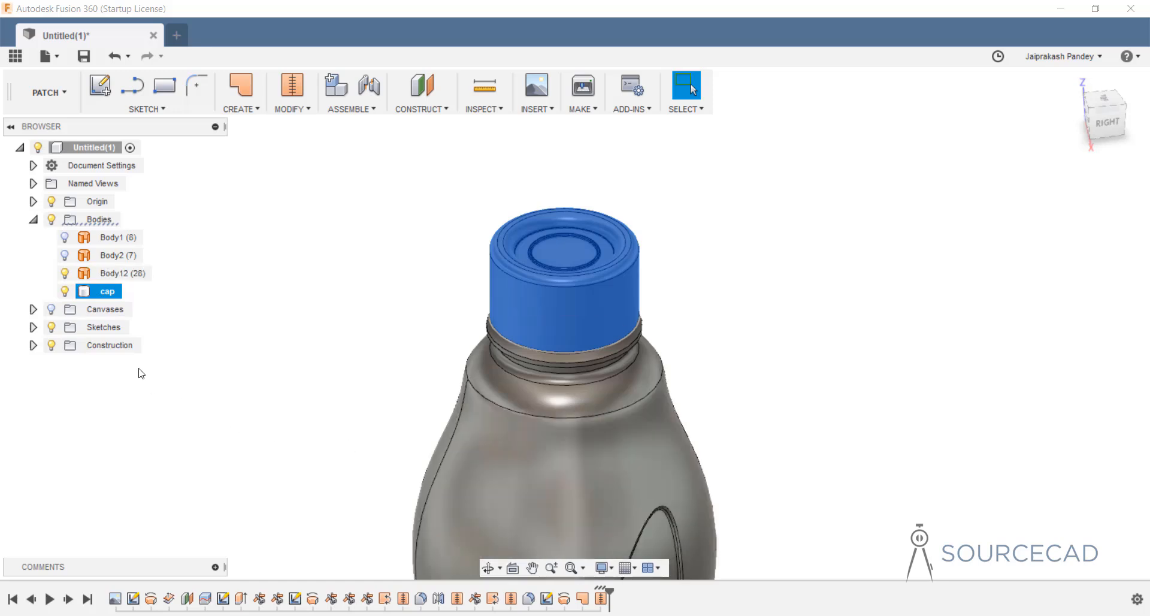
pyautogui.click(66, 291)
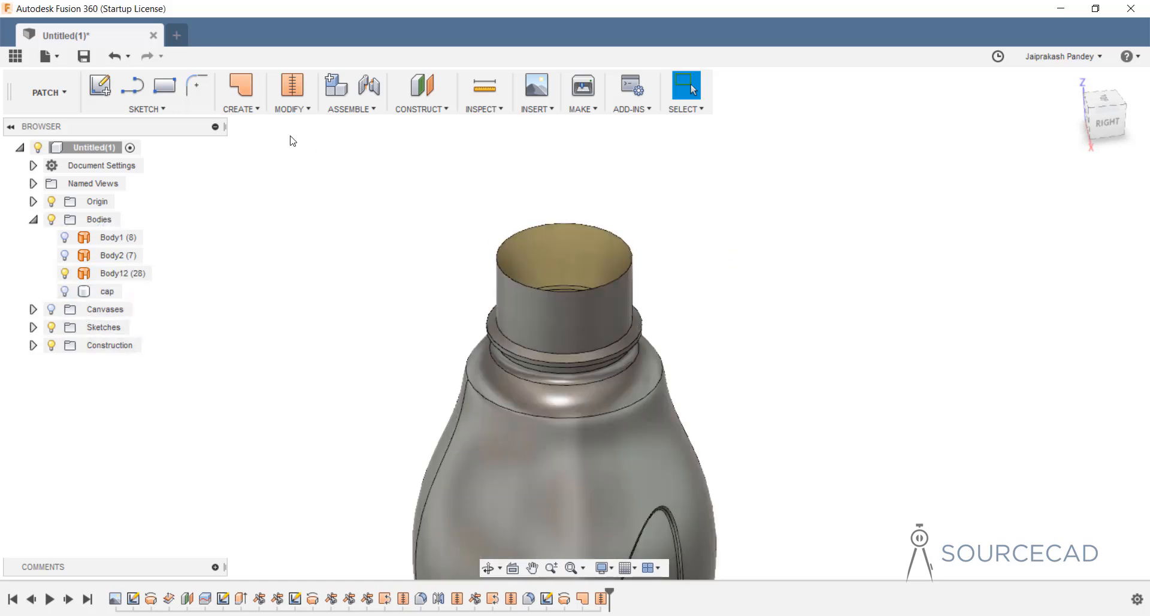
pyautogui.click(239, 109)
pyautogui.click(246, 216)
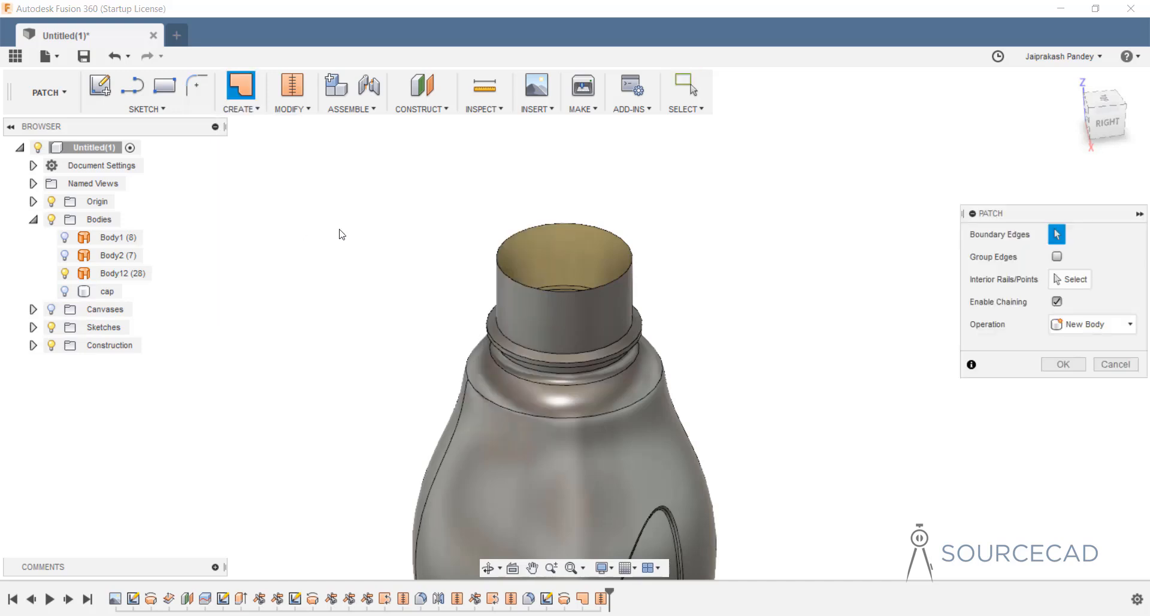
pyautogui.click(631, 260)
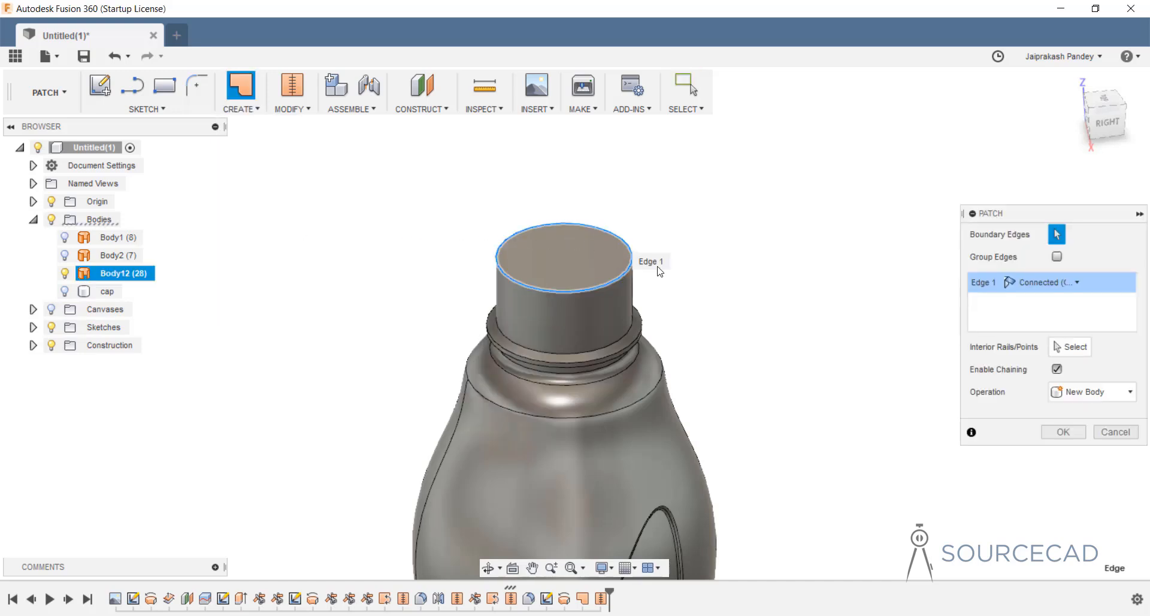
pyautogui.click(1059, 433)
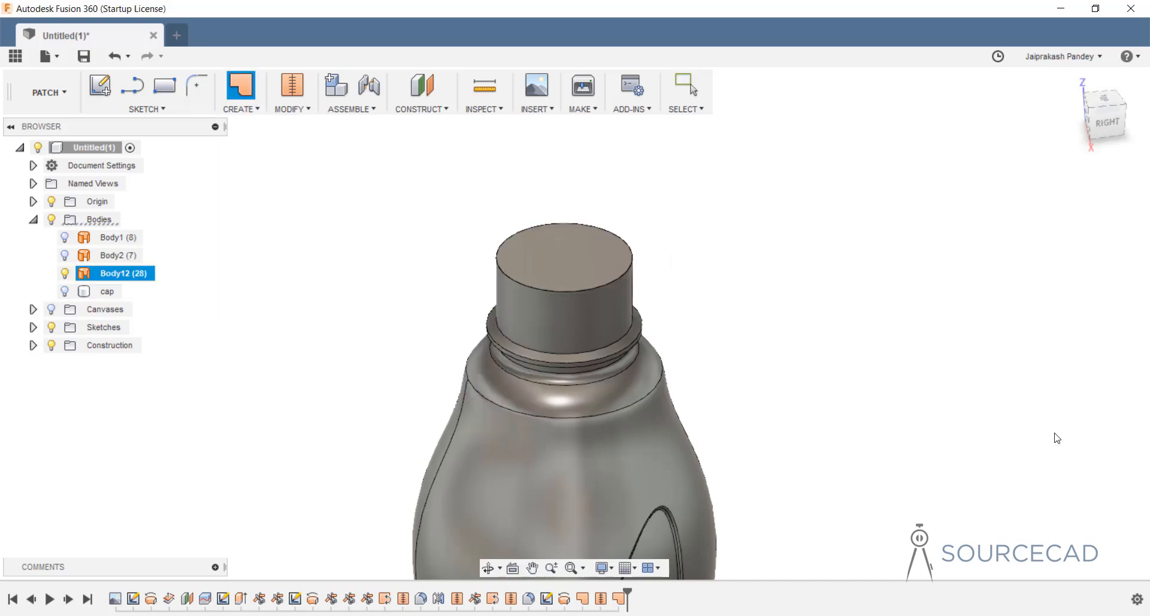
# Stitch Body12 and the neck patch Body16 into one closed body, Body17.
pyautogui.click(303, 94)
pyautogui.click(490, 423)
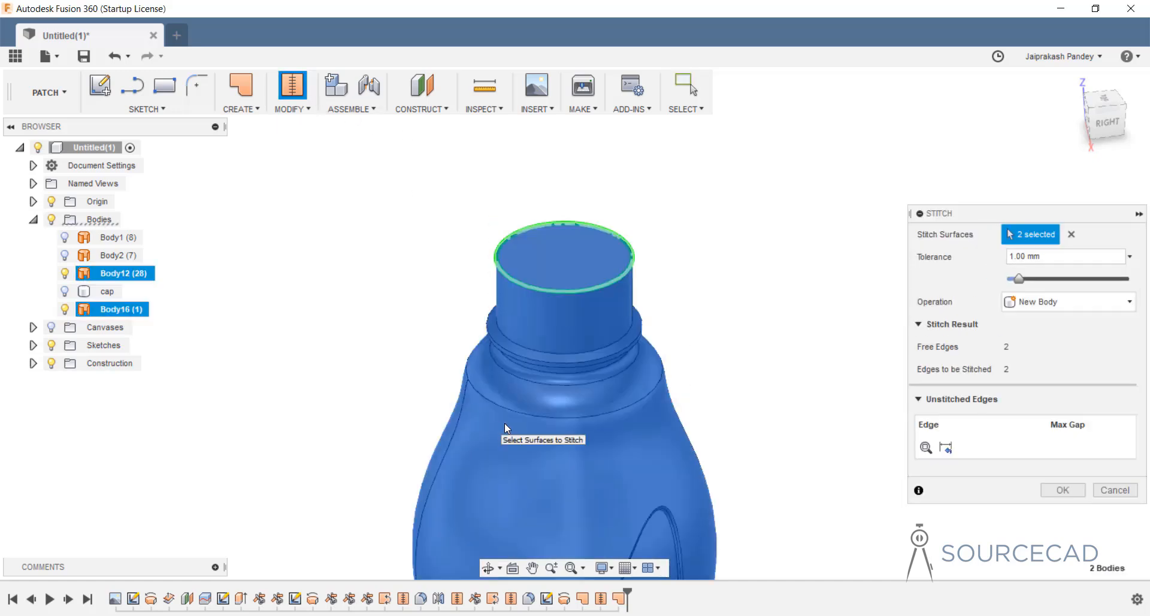
pyautogui.click(1062, 490)
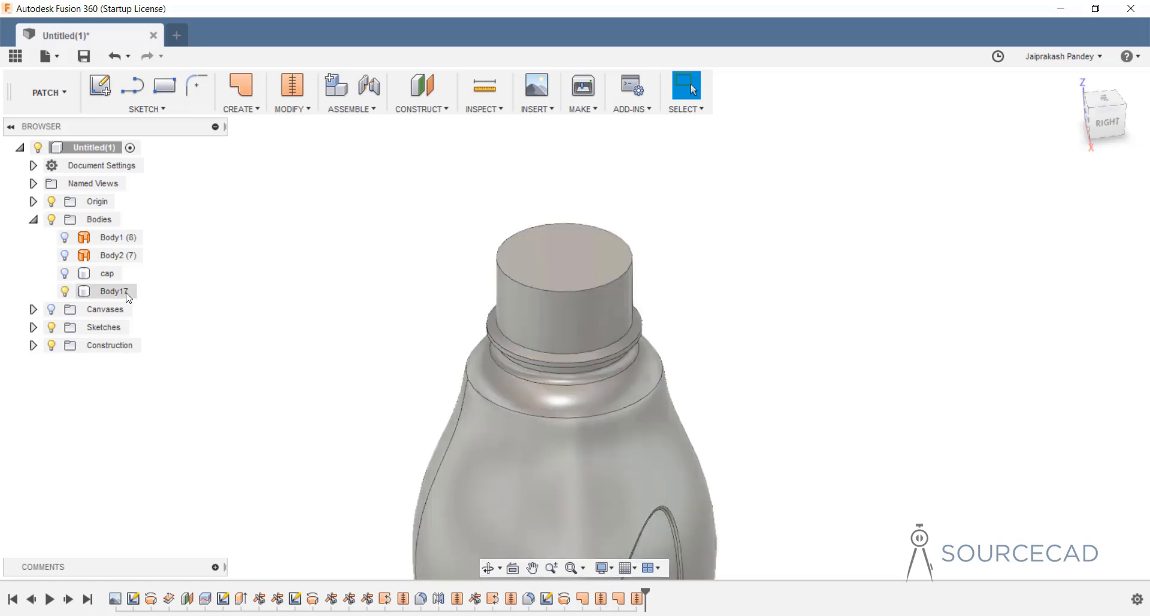
pyautogui.doubleClick(114, 291)
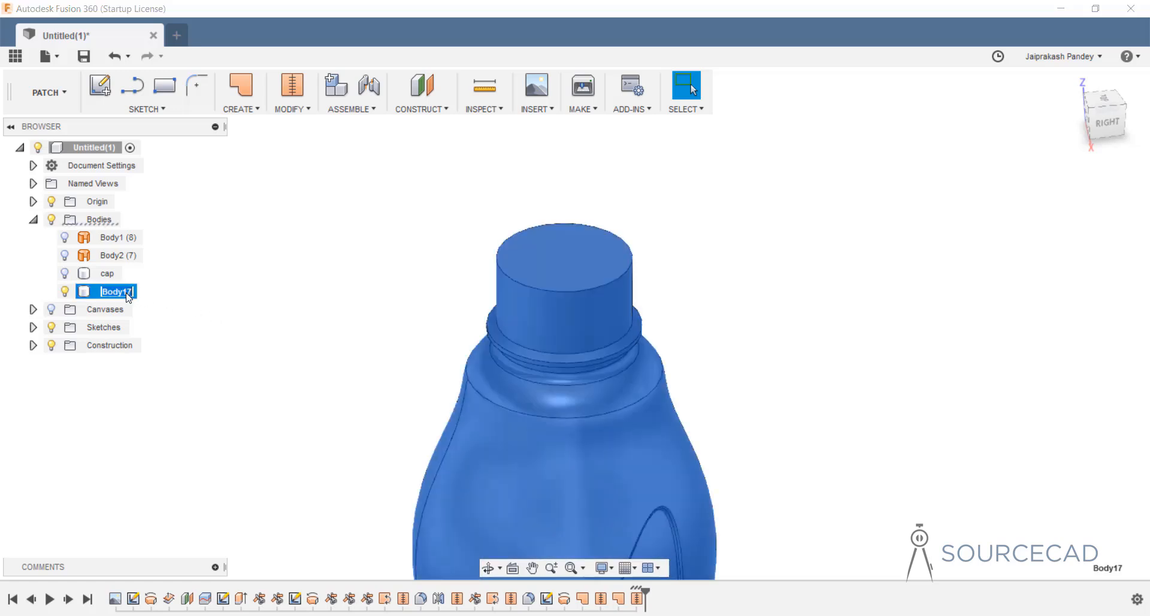
pyautogui.write('B')
pyautogui.write('ottle')
pyautogui.press('Return')
pyautogui.keyDown('ctrl'); pyautogui.click(67, 275); pyautogui.keyUp('ctrl')
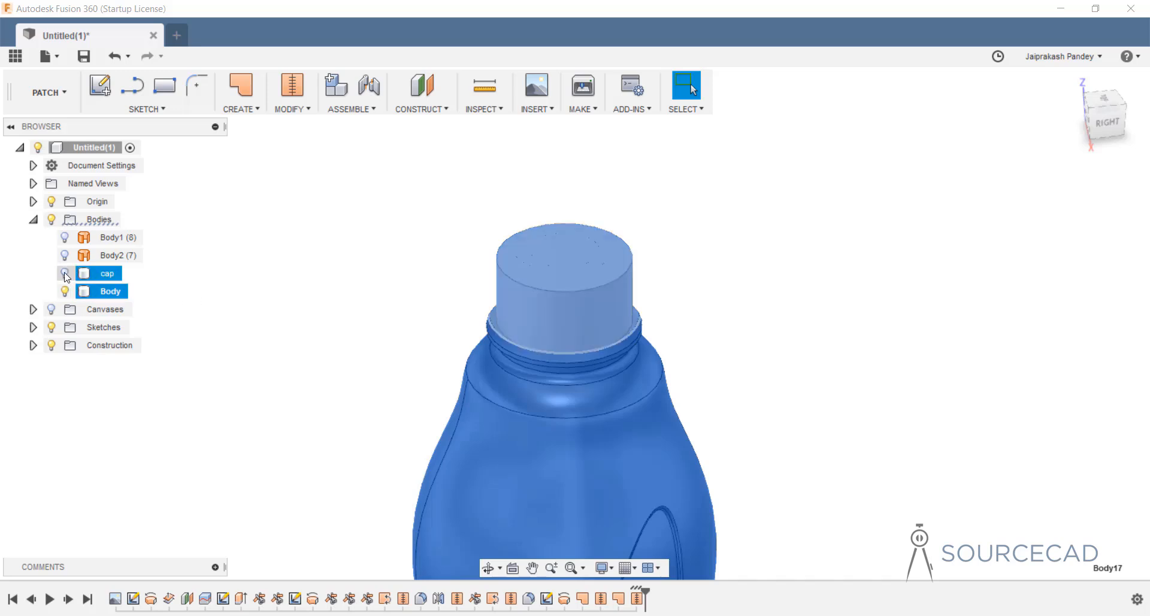
pyautogui.click(65, 275)
pyautogui.click(755, 275)
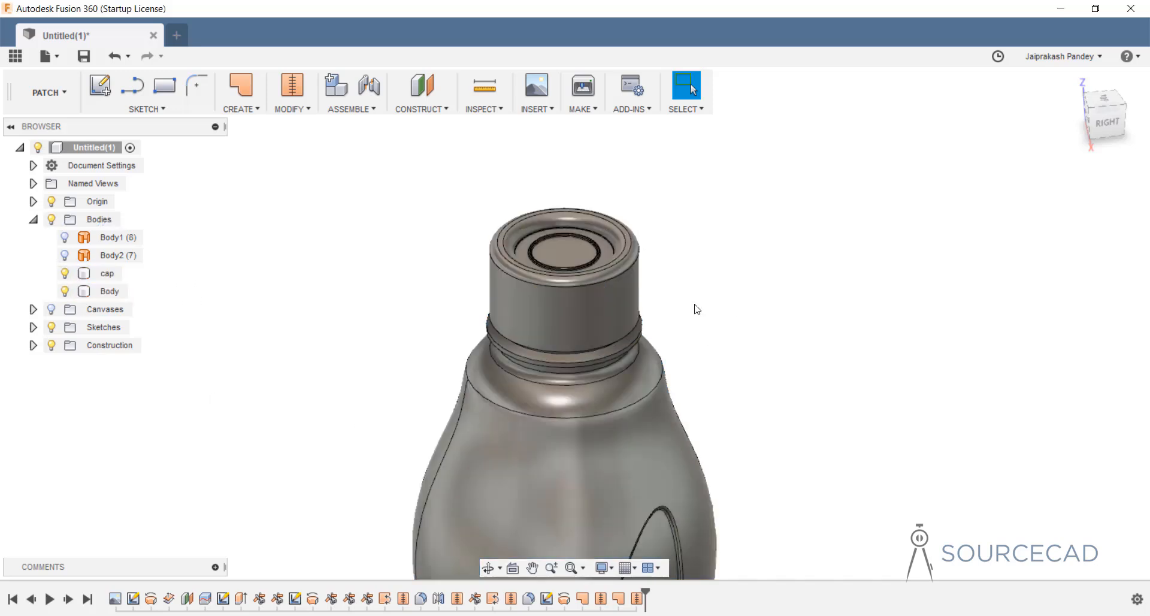
pyautogui.click(684, 383)
pyautogui.click(586, 294)
pyautogui.click(686, 385)
pyautogui.moveTo(677, 360); pyautogui.dragTo(665, 315, button='middle')
pyautogui.click(547, 384)
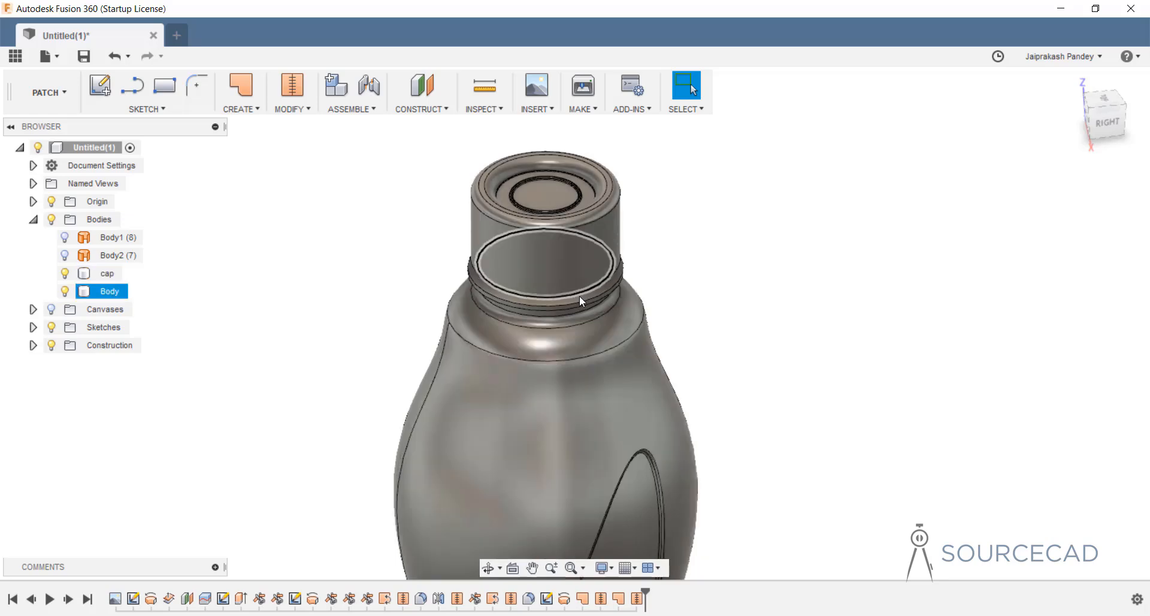
pyautogui.scroll(2, 651, 273)
pyautogui.scroll(-5, 652, 278)
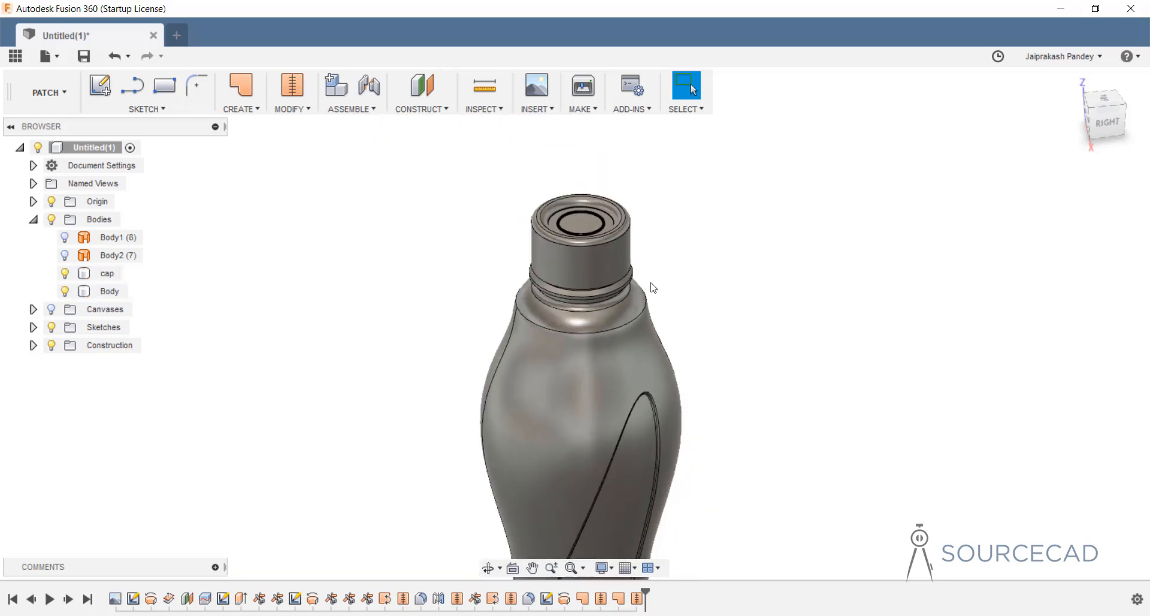
pyautogui.moveTo(690, 336); pyautogui.dragTo(609, 359, button='middle')
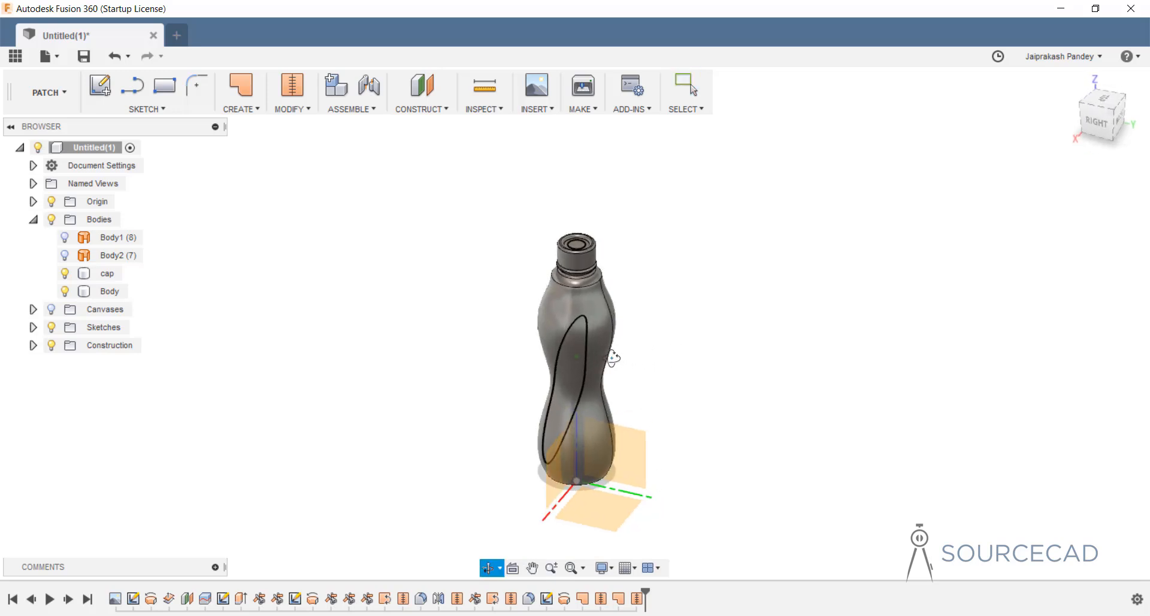
# Cut the bottle with a YZ-plane section analysis, then hide it and collapse Bodies.
pyautogui.click(485, 109)
pyautogui.click(507, 234)
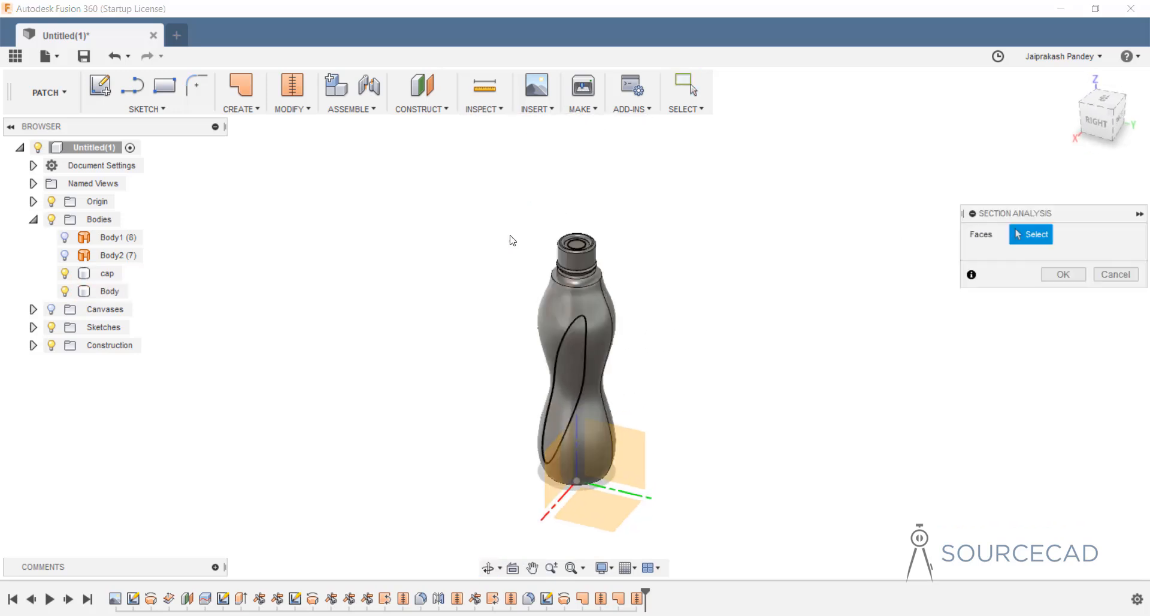
pyautogui.click(624, 444)
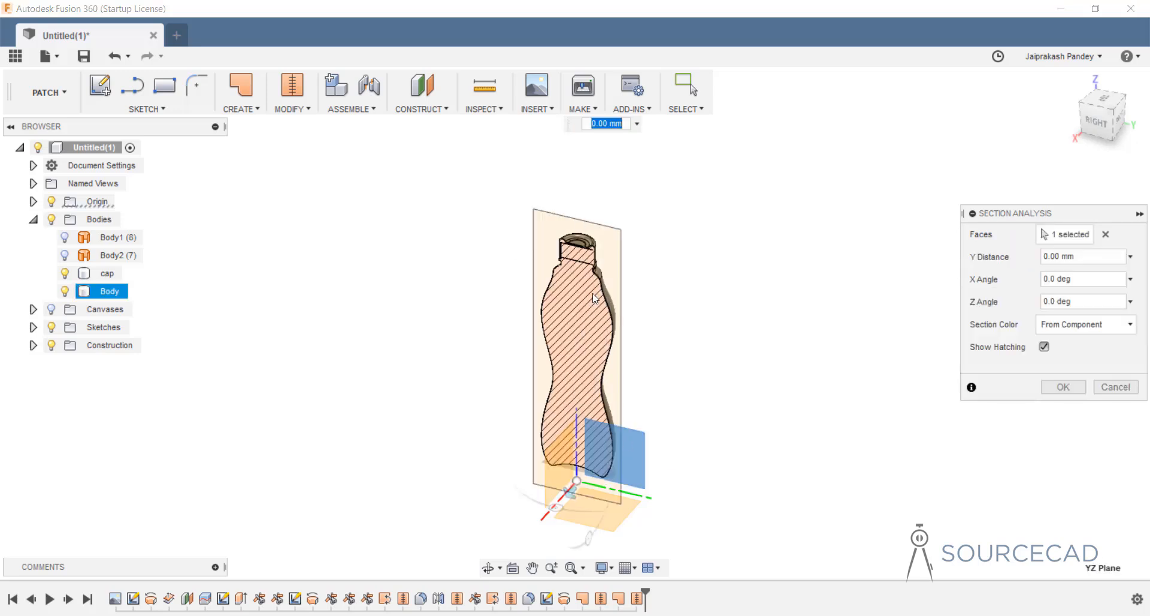
pyautogui.keyDown('shift'); pyautogui.moveTo(595, 296); pyautogui.dragTo(613, 272, button='middle'); pyautogui.keyUp('shift')
pyautogui.scroll(10, 575, 242)
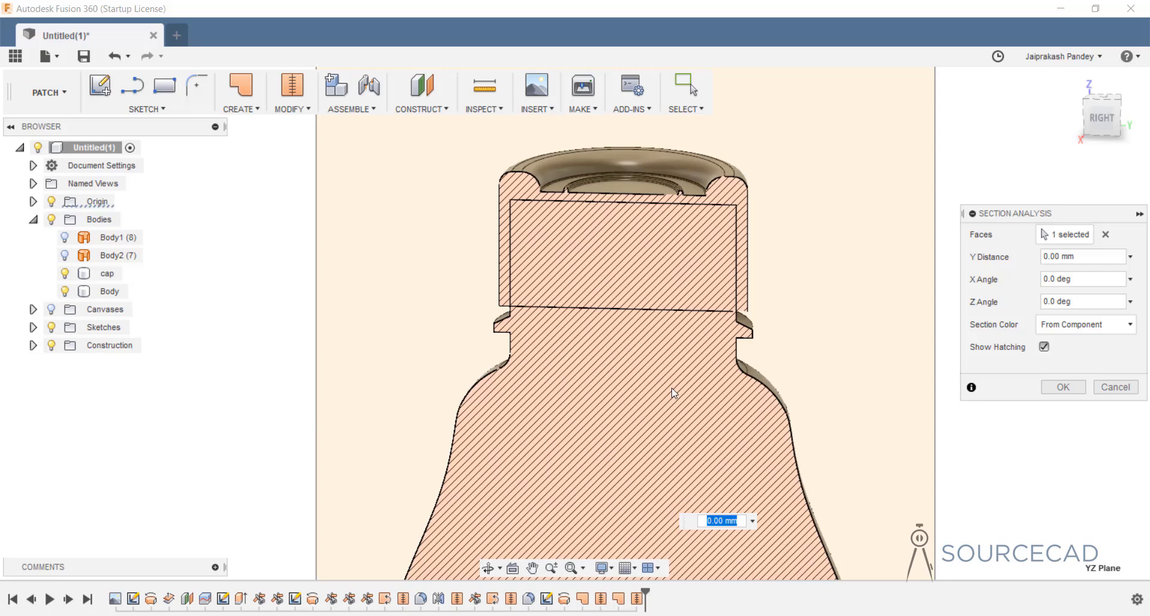
pyautogui.click(1059, 386)
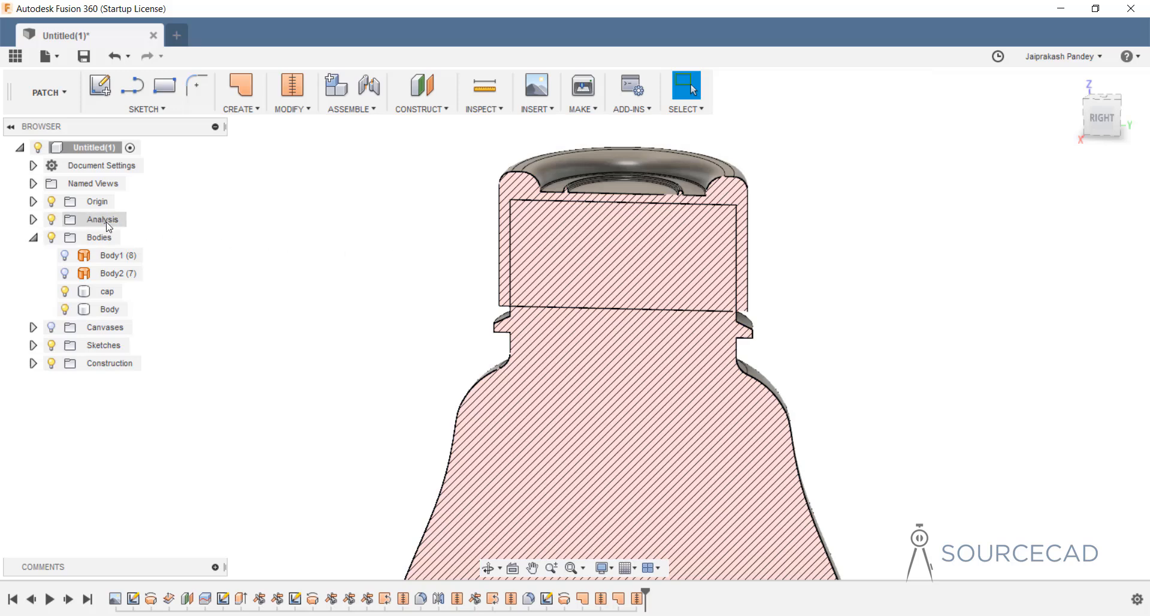
pyautogui.click(52, 220)
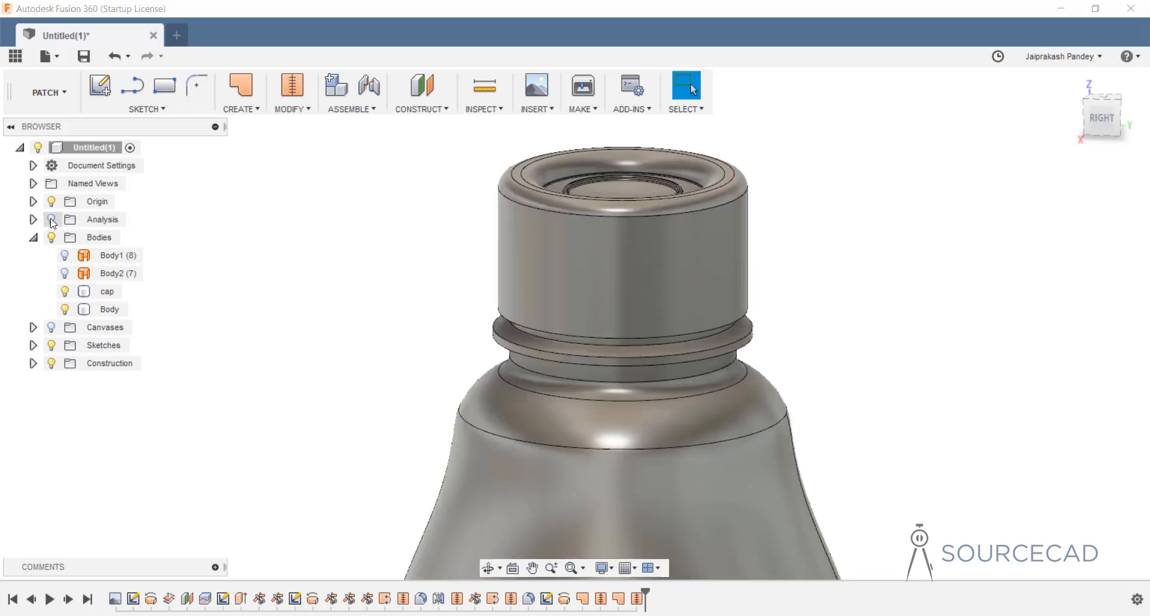
pyautogui.click(33, 237)
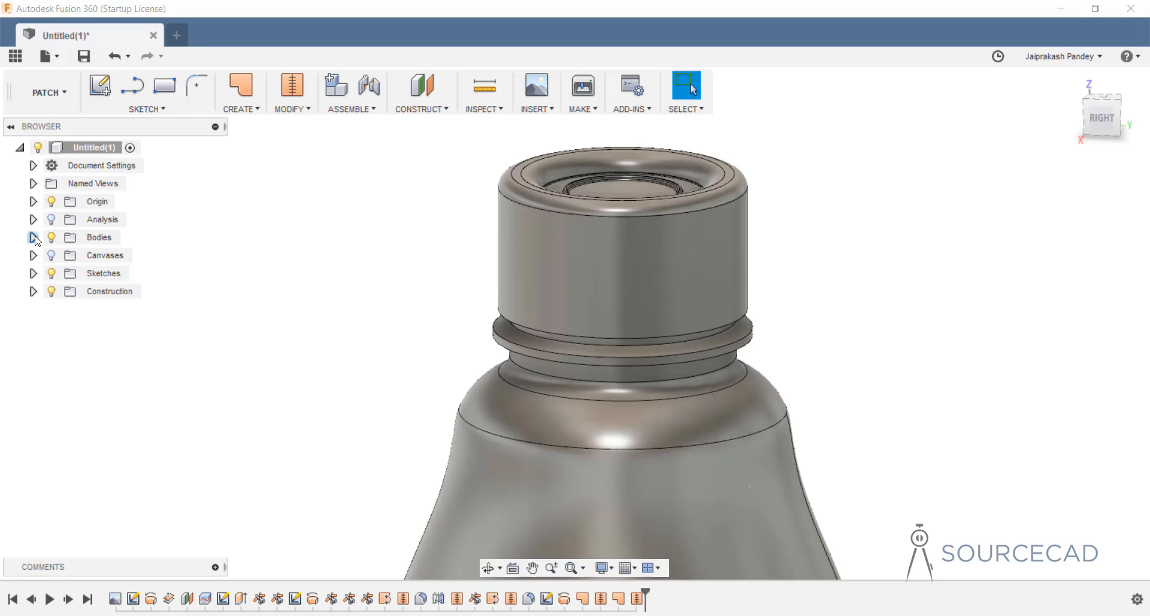
# Switch from the Patch to the Model workspace and hide the bottle body, viewing the cap from below.
pyautogui.click(46, 93)
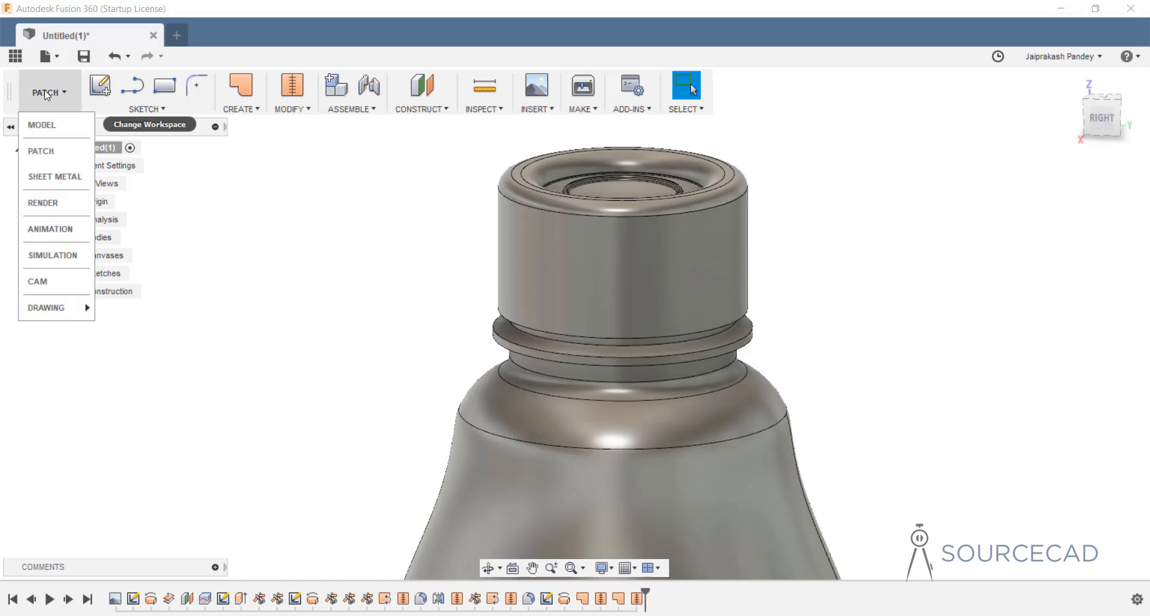
pyautogui.click(51, 126)
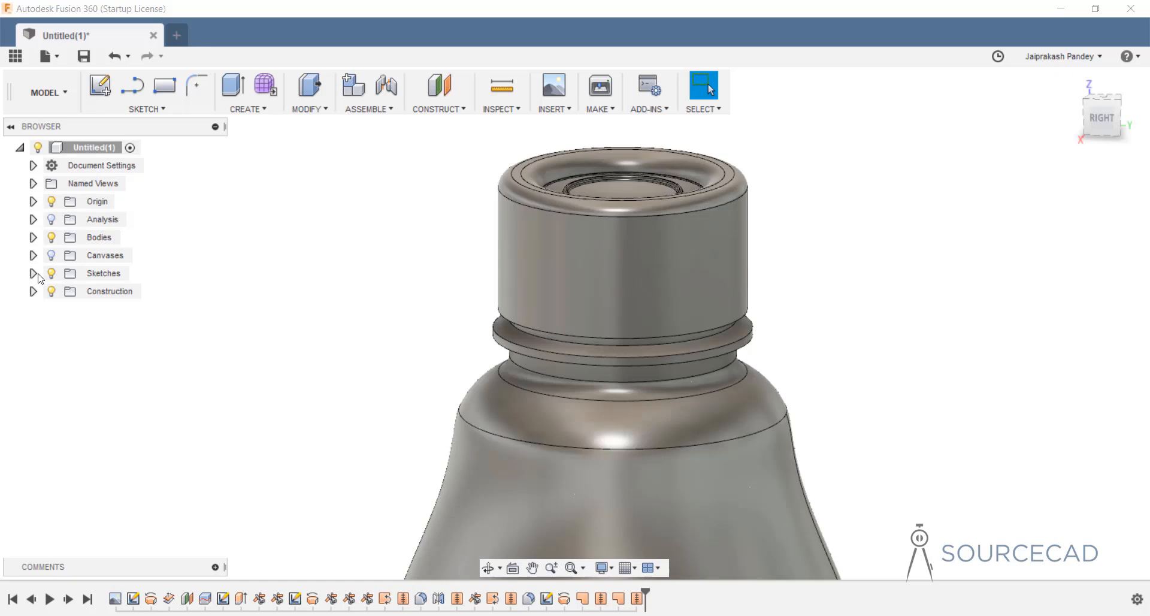
pyautogui.click(33, 238)
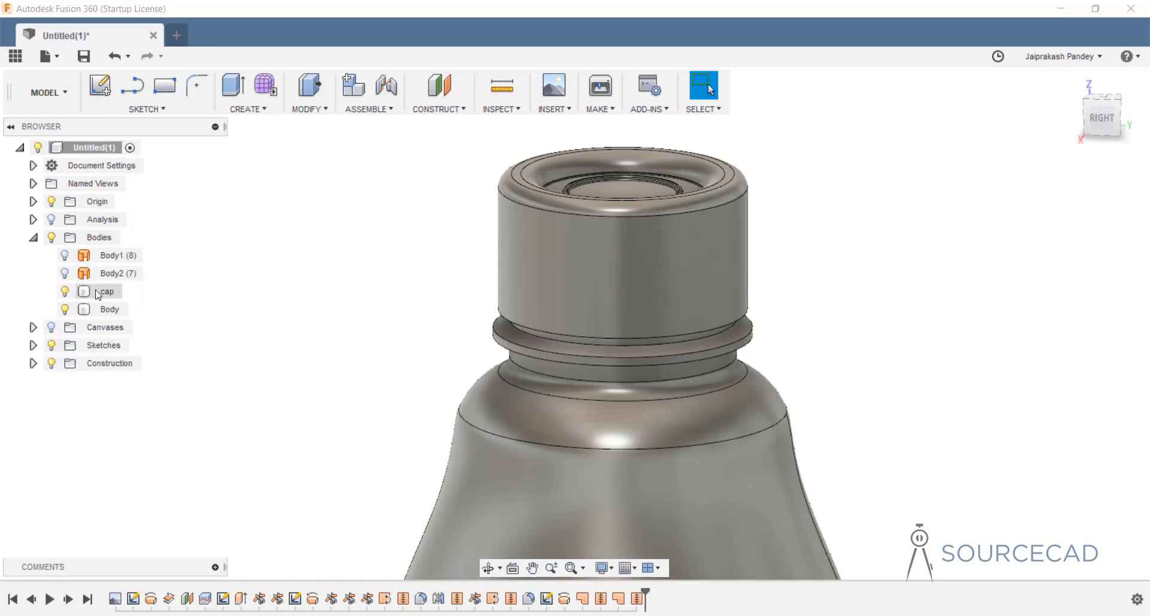
pyautogui.click(67, 310)
pyautogui.click(65, 309)
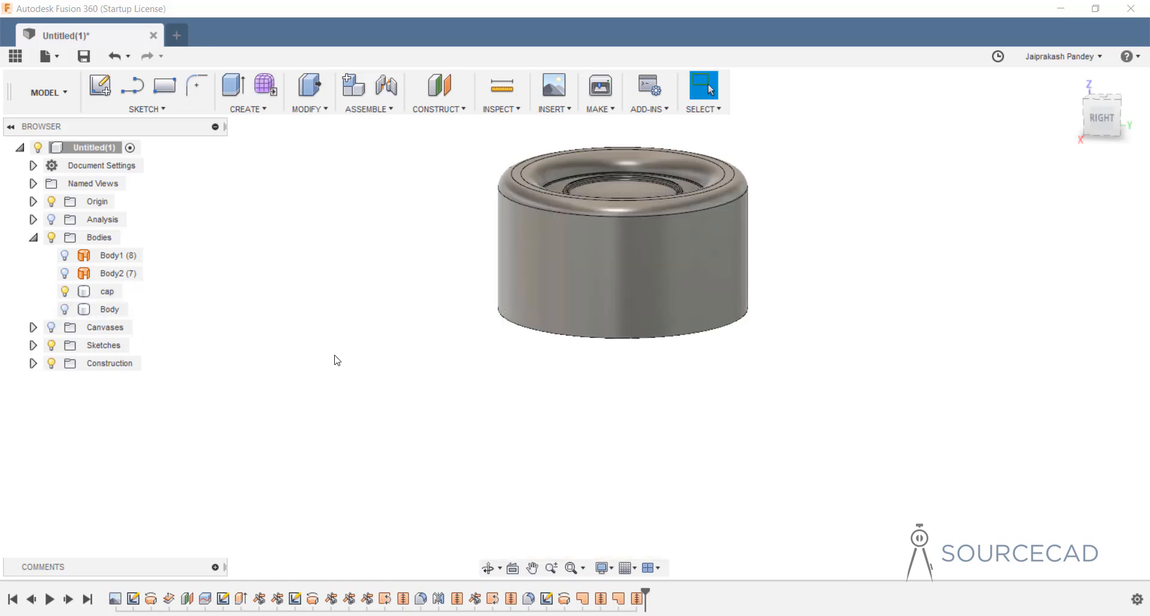
pyautogui.keyDown('shift'); pyautogui.moveTo(441, 385); pyautogui.dragTo(437, 306, button='middle'); pyautogui.keyUp('shift')
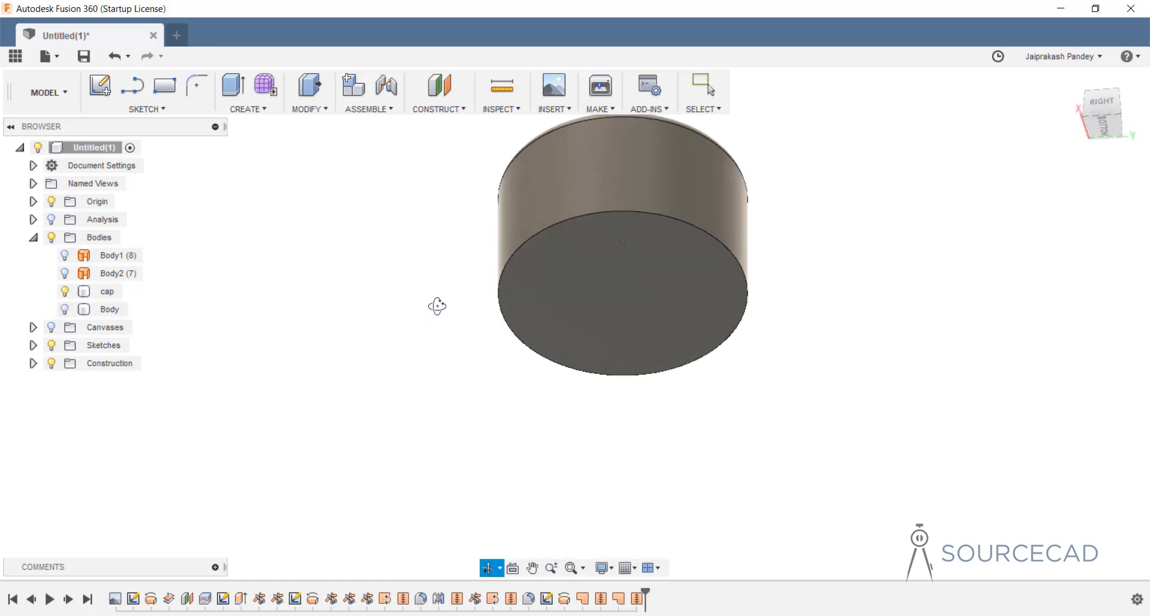
# Shell the cap 1 mm inward with its bottom face removed.
pyautogui.click(313, 110)
pyautogui.click(312, 182)
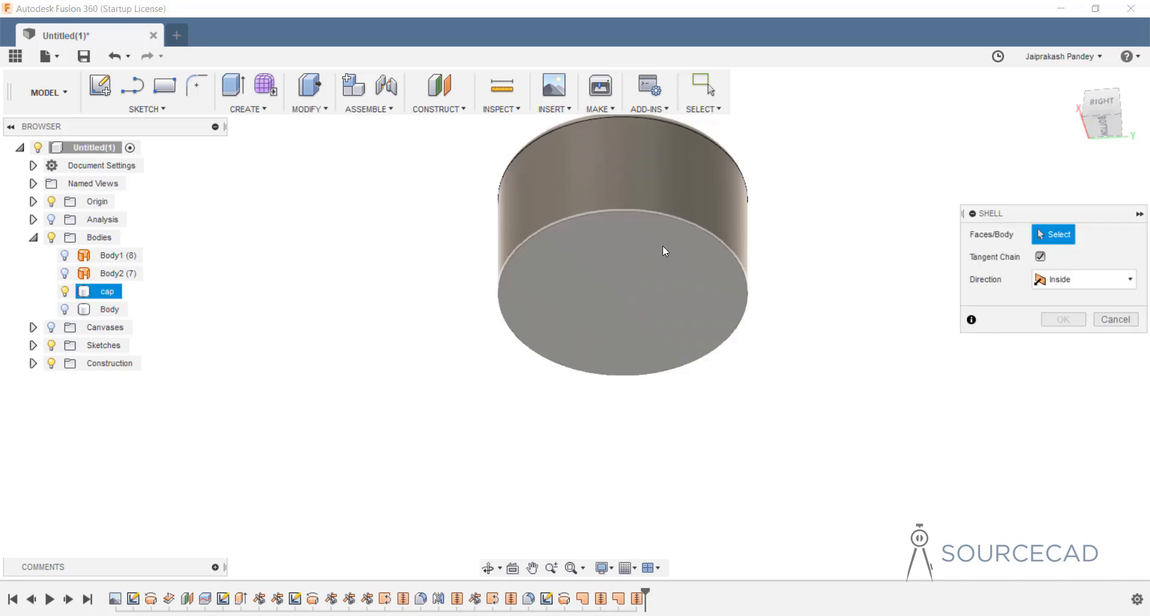
pyautogui.click(612, 254)
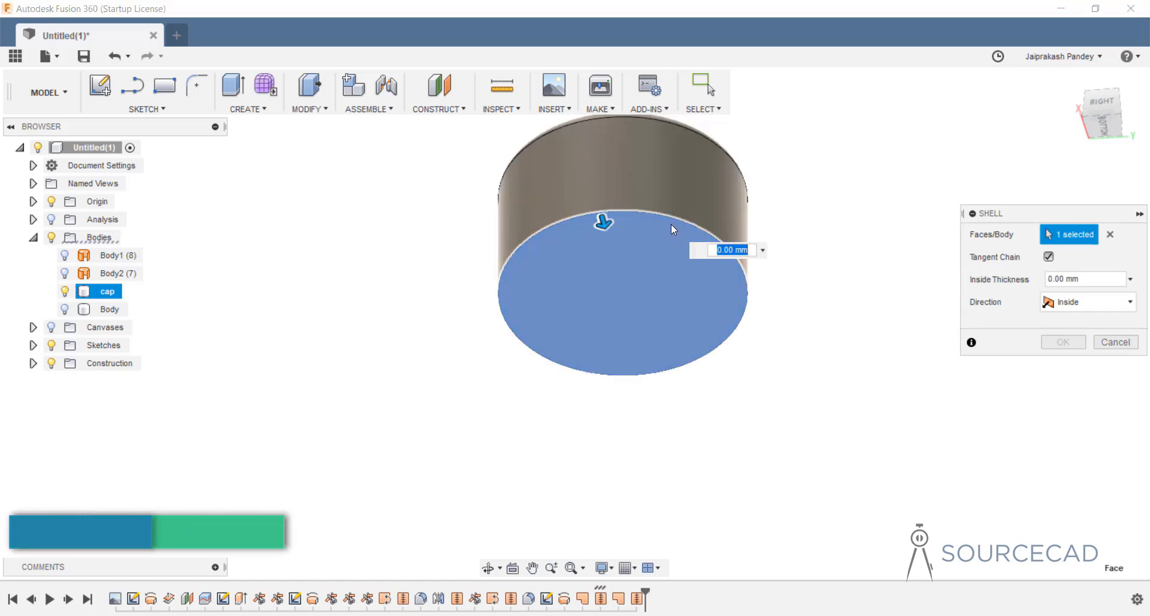
pyautogui.write('1')
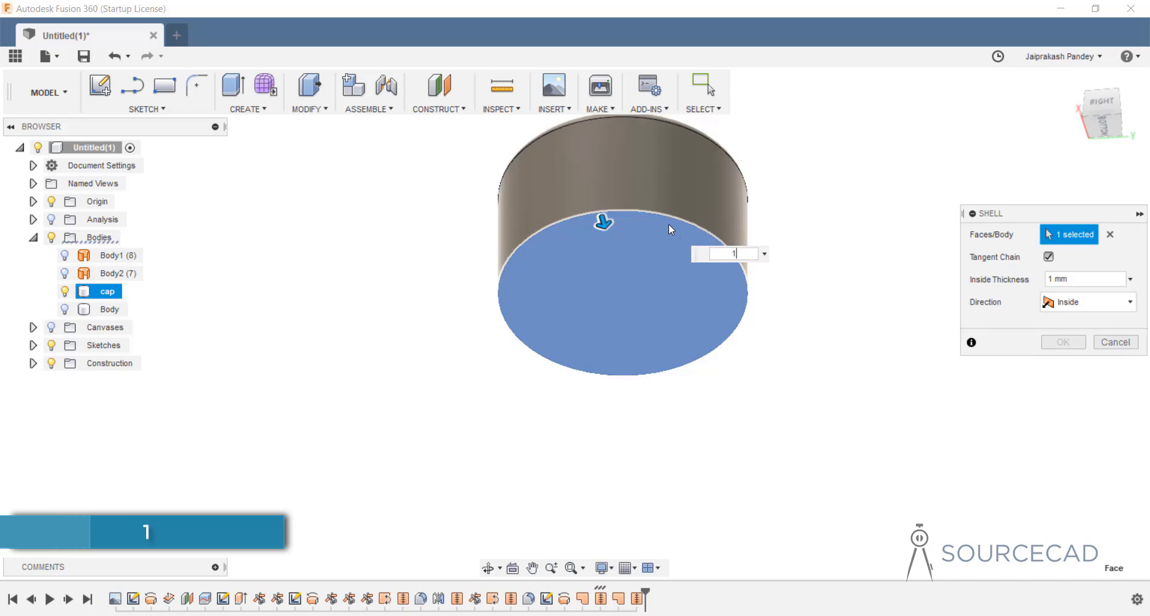
pyautogui.keyDown('shift'); pyautogui.moveTo(700, 316); pyautogui.dragTo(912, 364, button='middle'); pyautogui.keyUp('shift')
pyautogui.click(1065, 346)
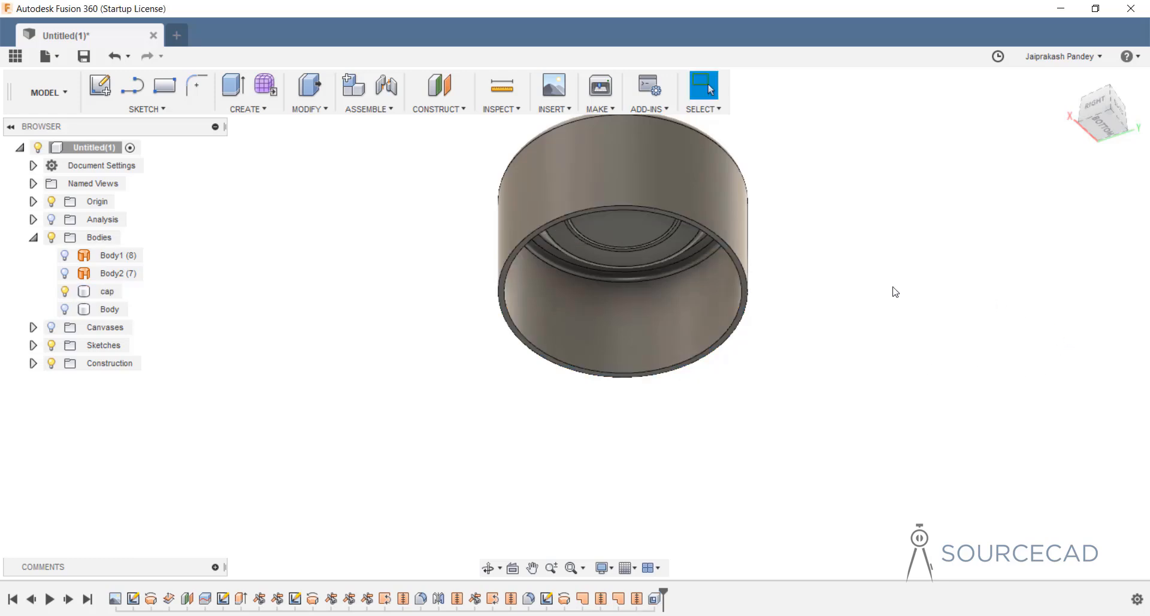
pyautogui.click(512, 282)
pyautogui.scroll(3, 510, 282)
pyautogui.scroll(3, 498, 276)
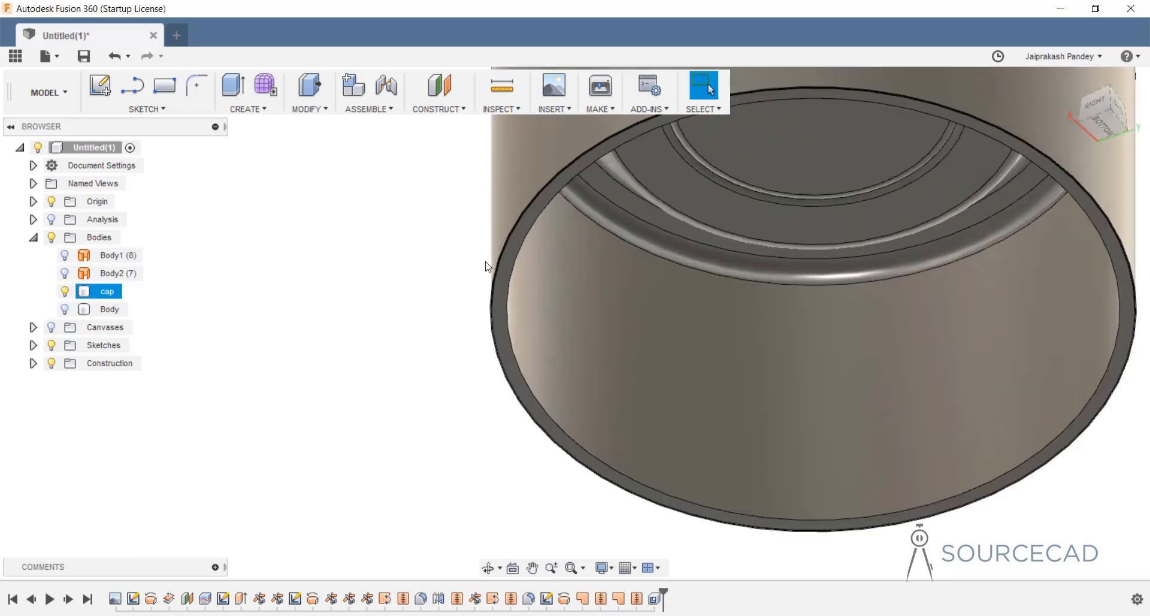
# Fillet the cap's two open rim edges with a 0.3 mm radius.
pyautogui.click(492, 271)
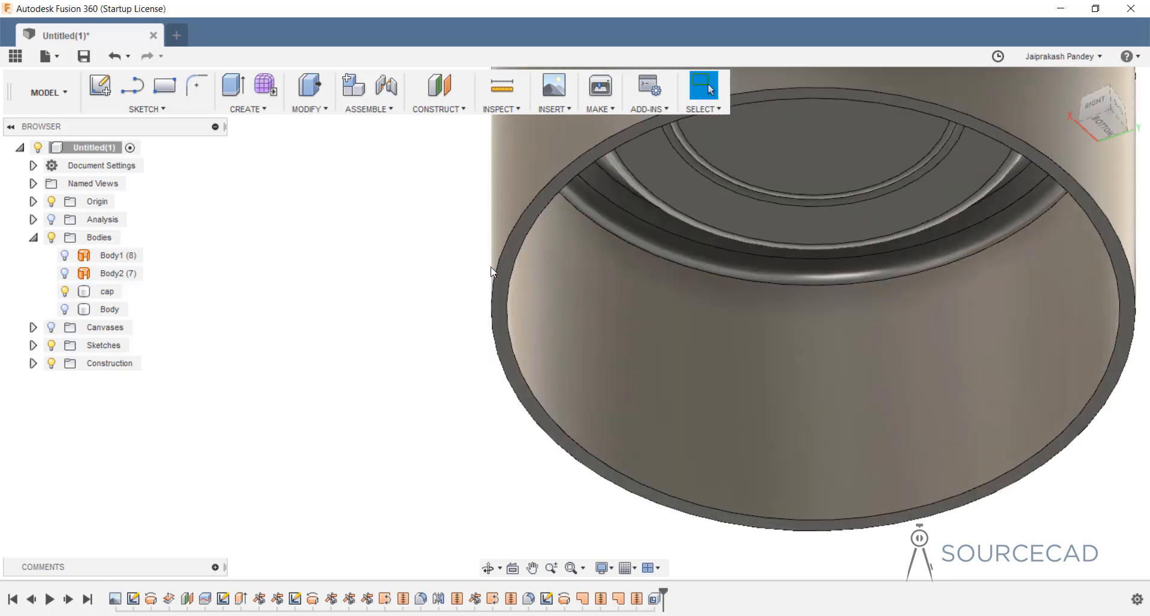
pyautogui.click(308, 111)
pyautogui.click(317, 144)
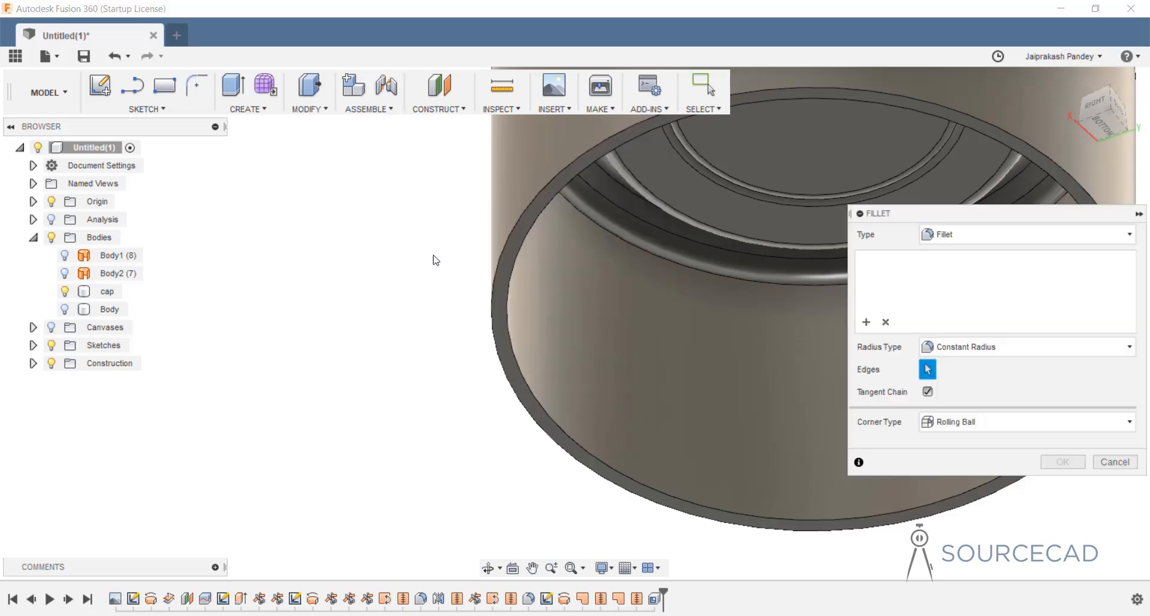
pyautogui.click(505, 247)
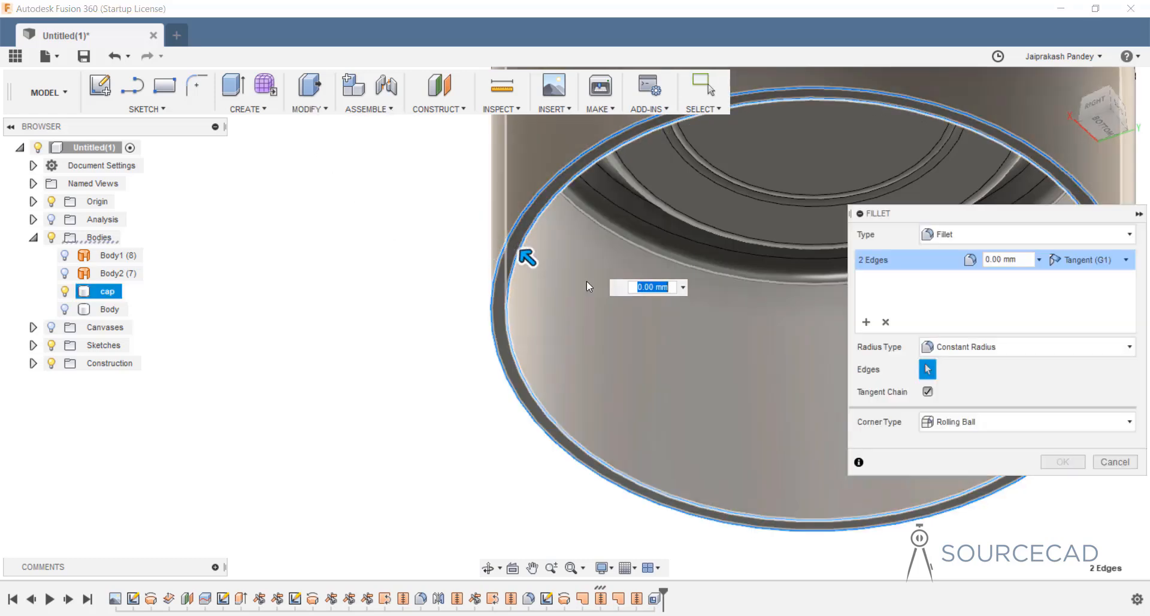
pyautogui.write('0.3')
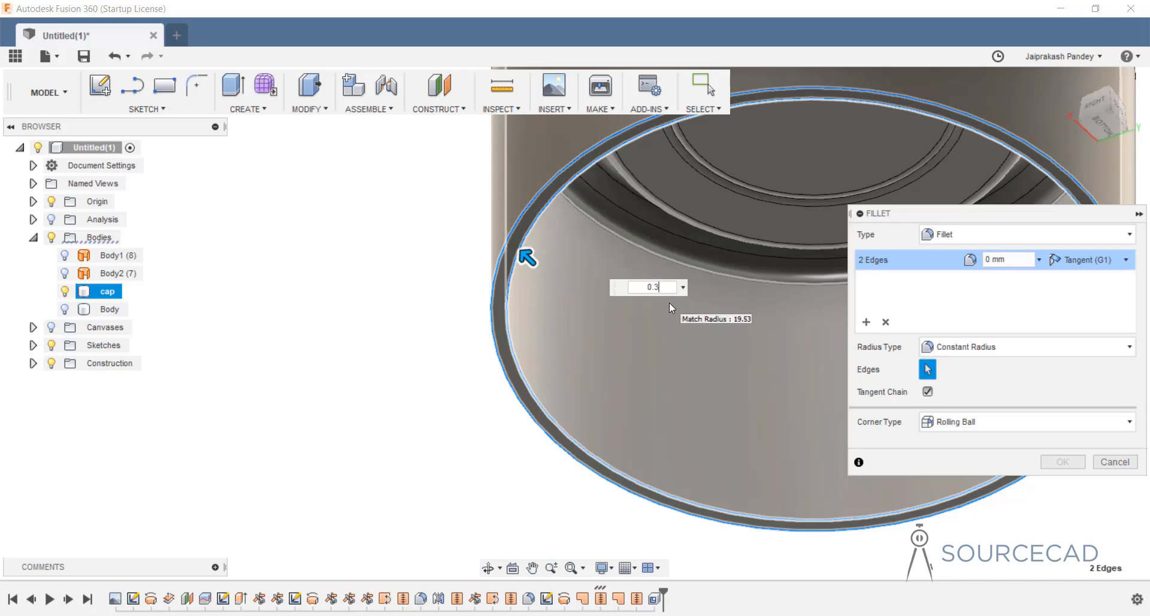
pyautogui.press('Return')
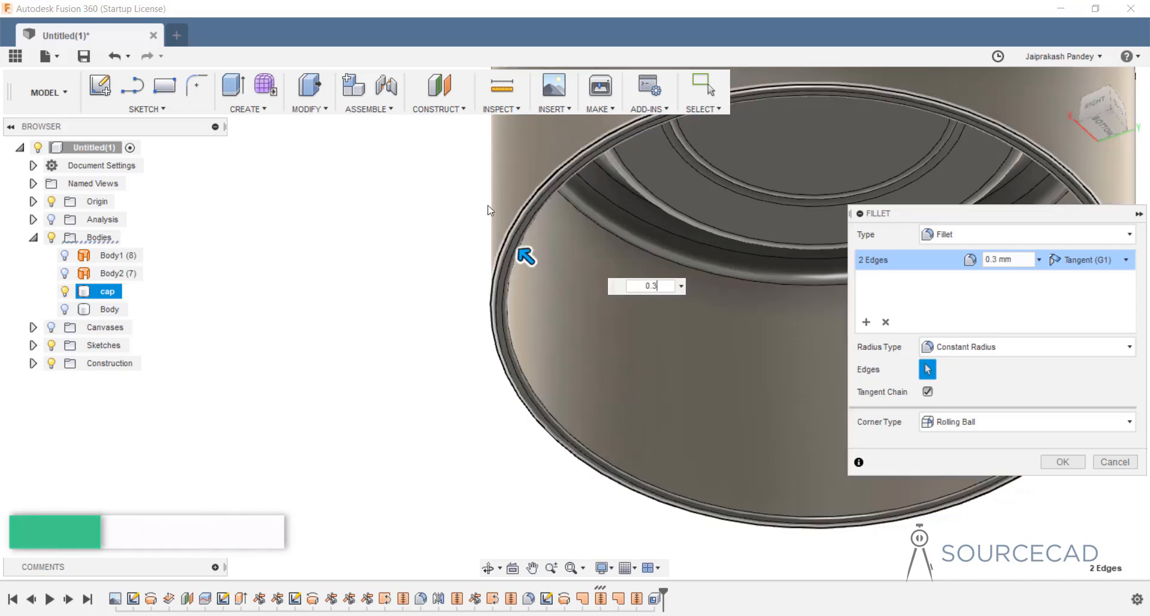
pyautogui.press('Return')
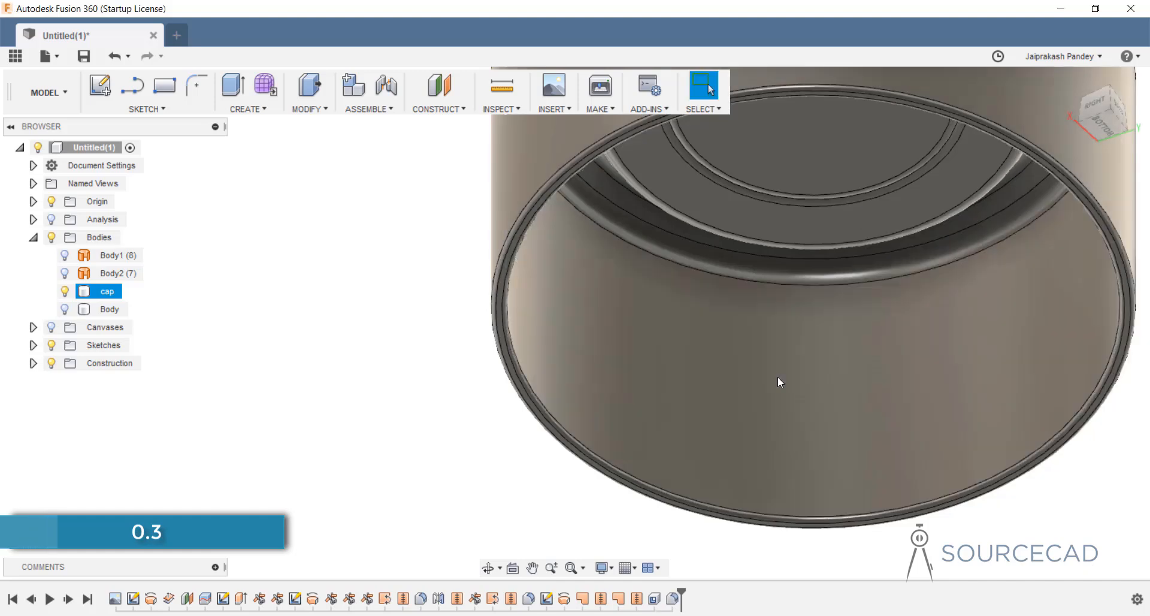
pyautogui.scroll(-5, 530, 318)
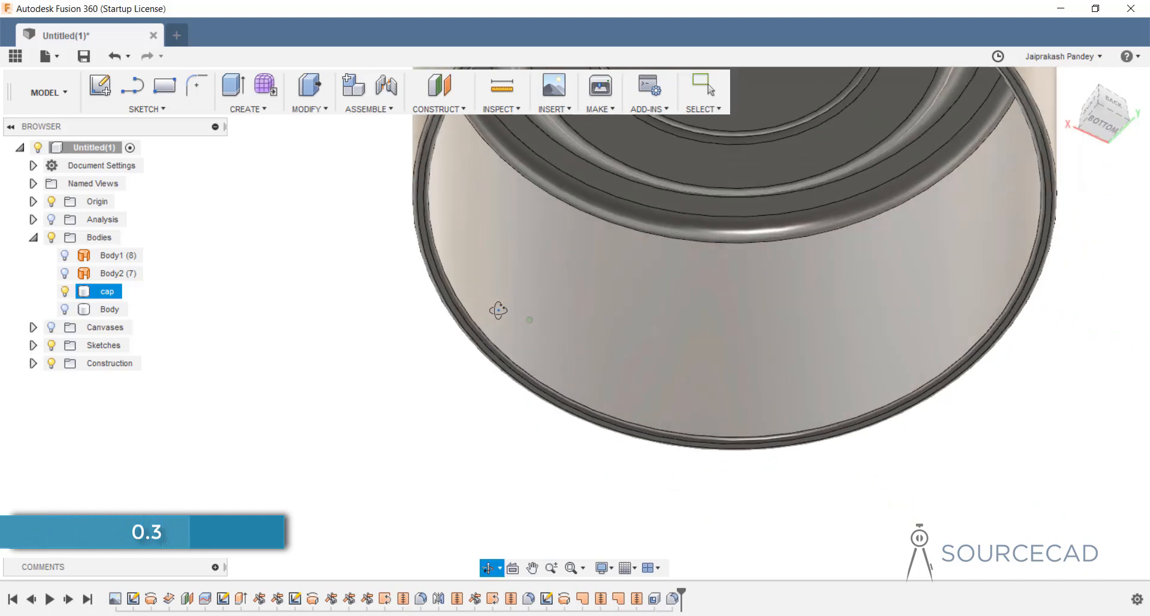
pyautogui.scroll(-2, 519, 324)
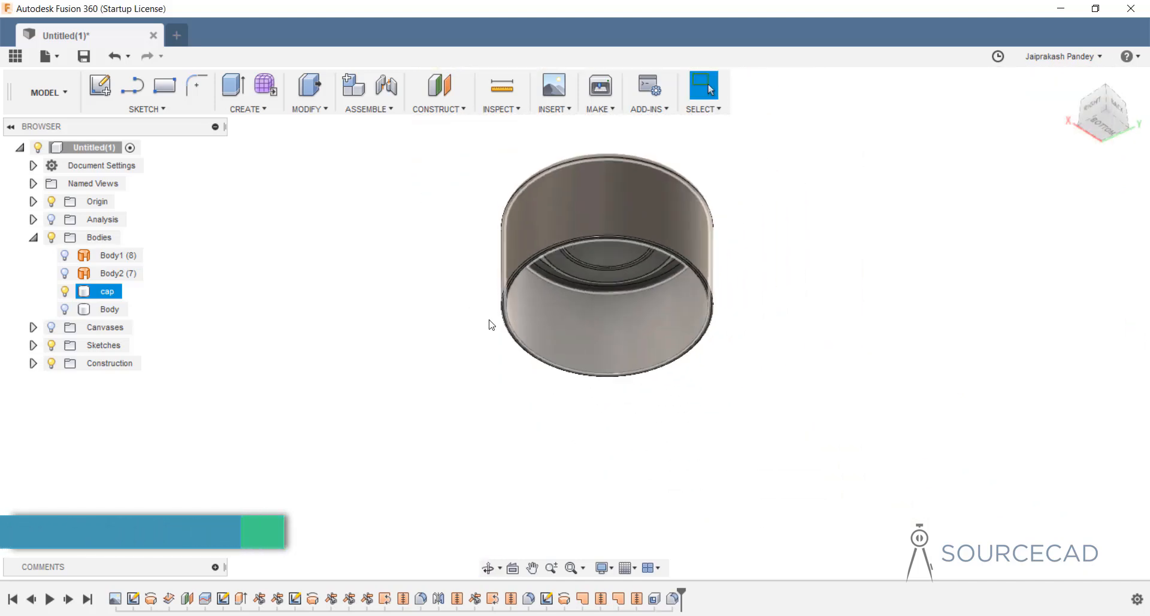
# Hide the cap and show the bottle body, viewed from the top.
pyautogui.click(66, 292)
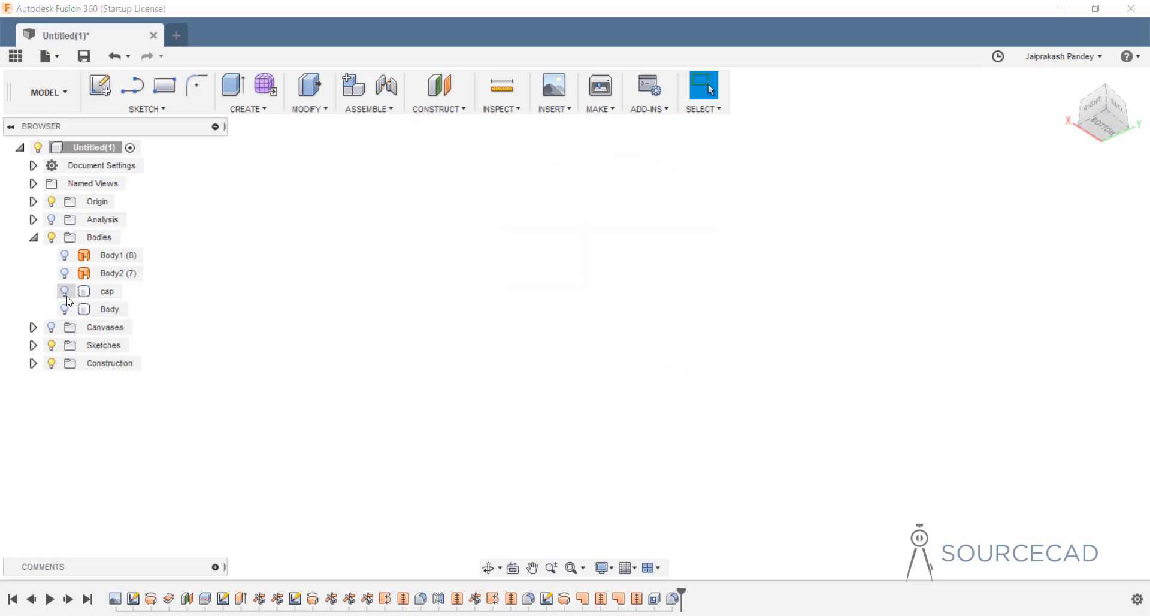
pyautogui.click(66, 309)
pyautogui.keyDown('shift'); pyautogui.moveTo(464, 342); pyautogui.dragTo(589, 469, button='middle'); pyautogui.keyUp('shift')
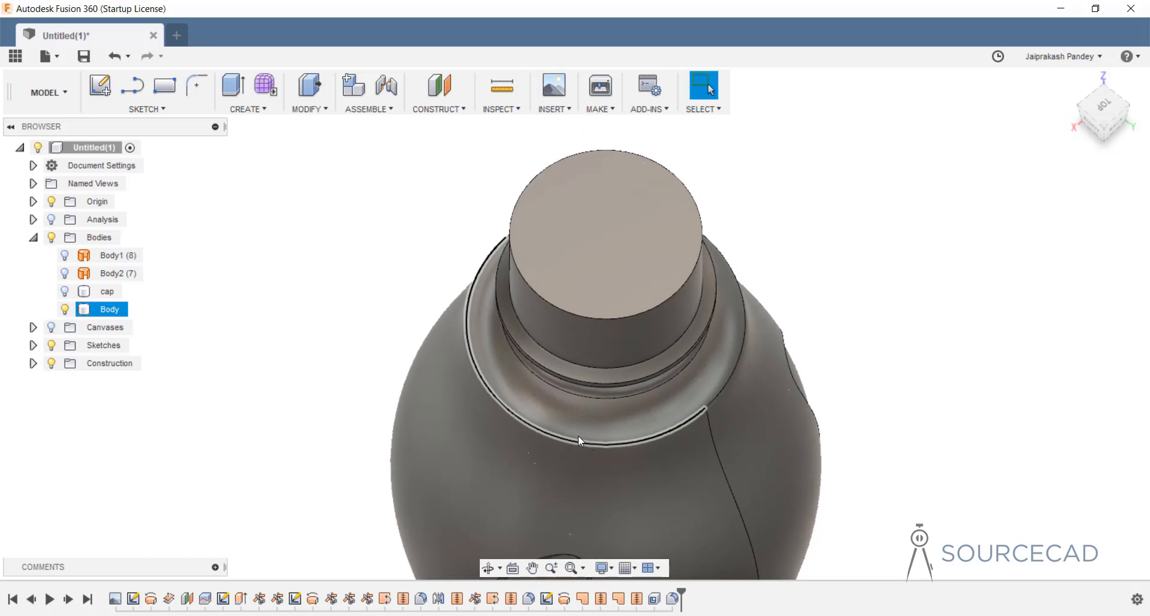
# Shell the bottle 0.5 mm inward with its top face removed.
pyautogui.click(316, 111)
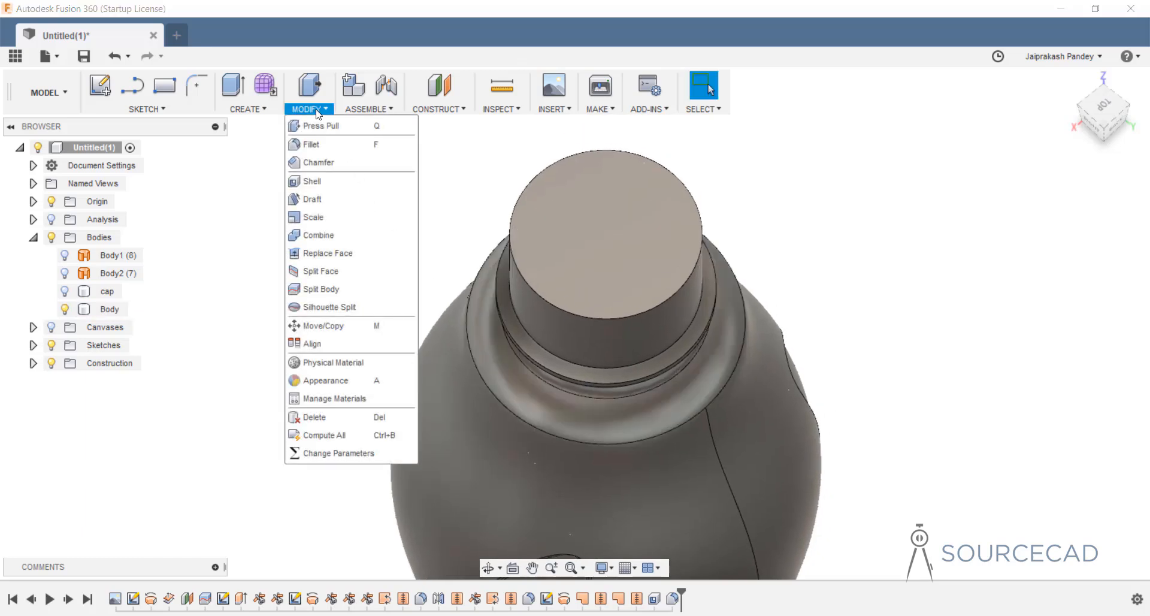
pyautogui.click(317, 181)
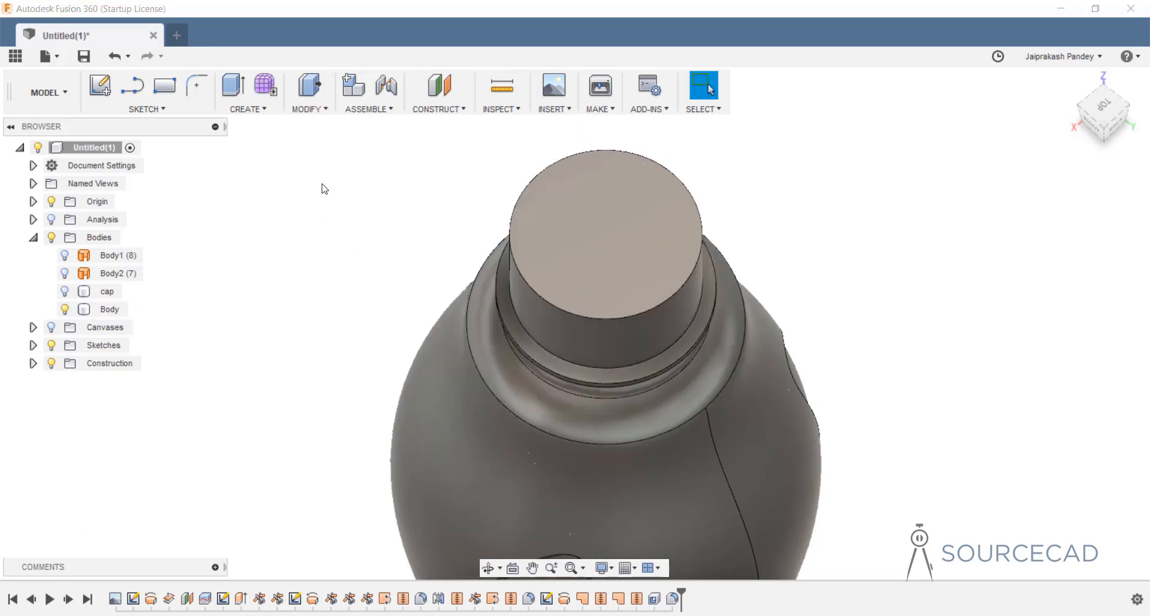
pyautogui.click(580, 221)
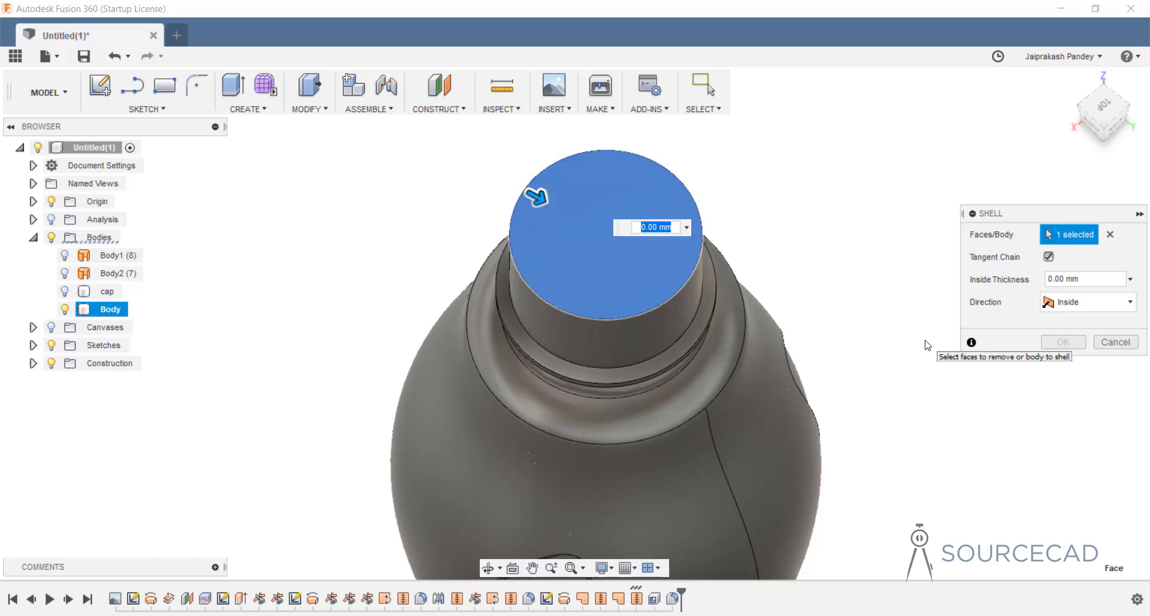
pyautogui.write('0.5')
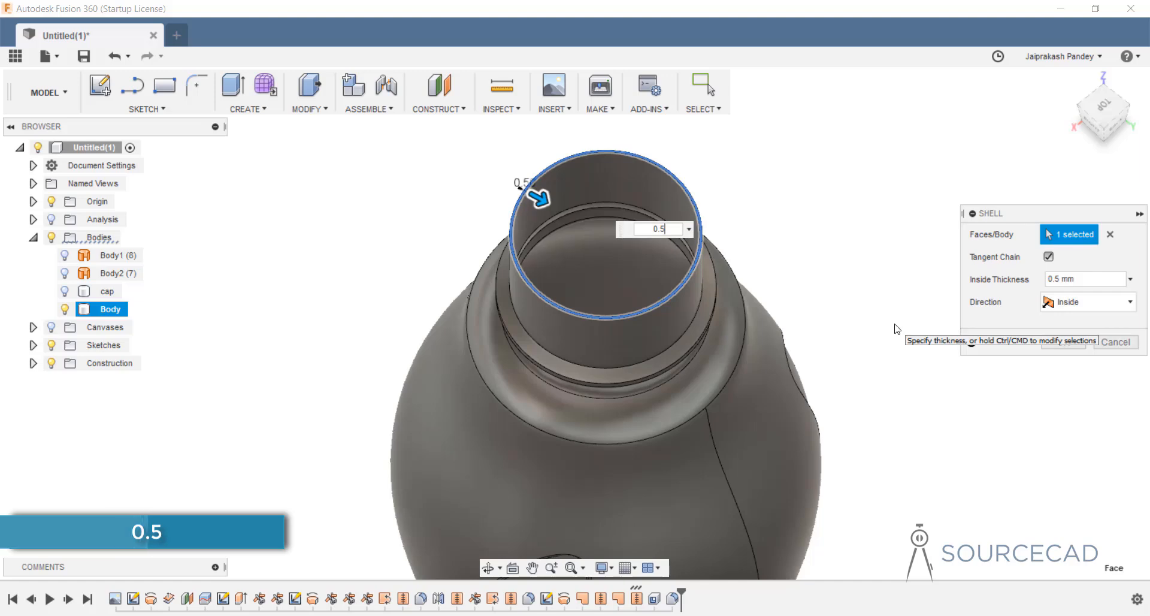
pyautogui.click(1055, 345)
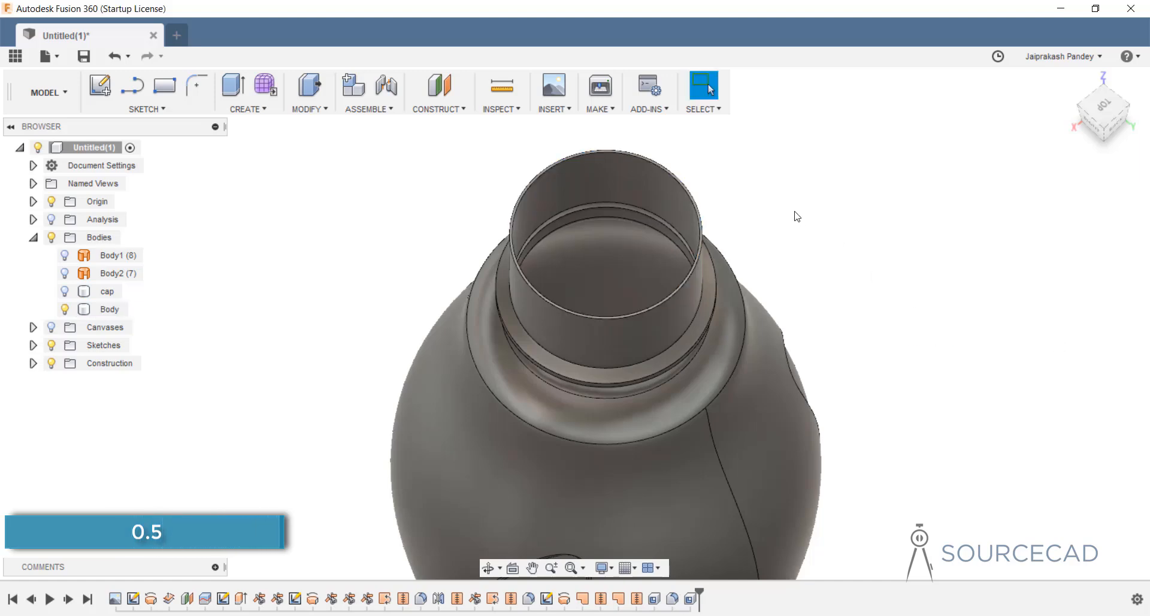
pyautogui.click(541, 171)
pyautogui.scroll(5, 509, 221)
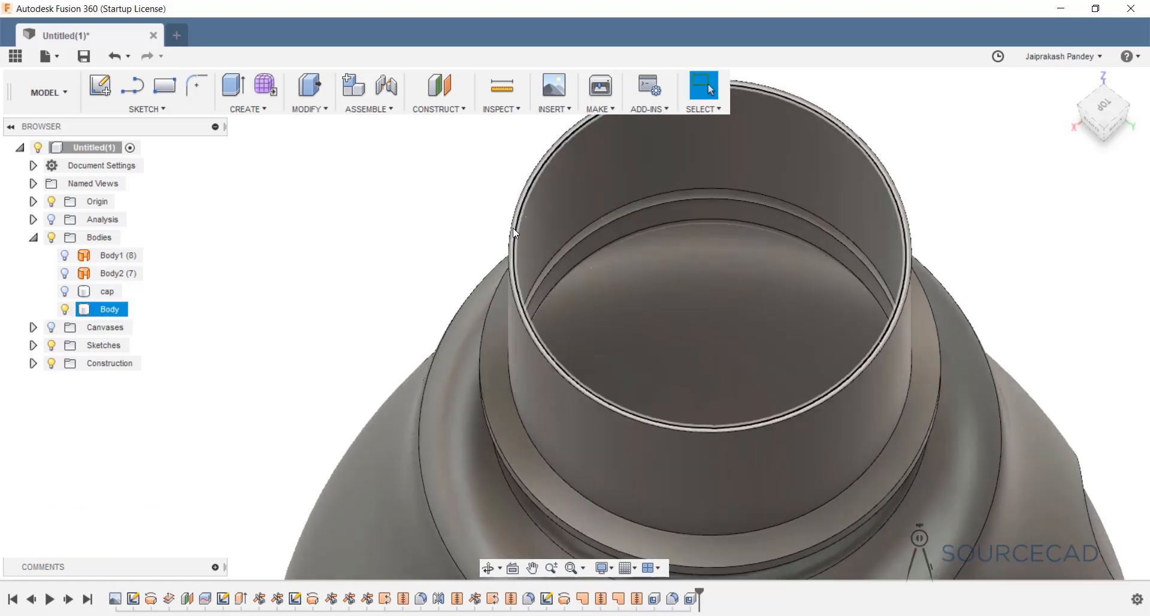
pyautogui.scroll(3, 512, 228)
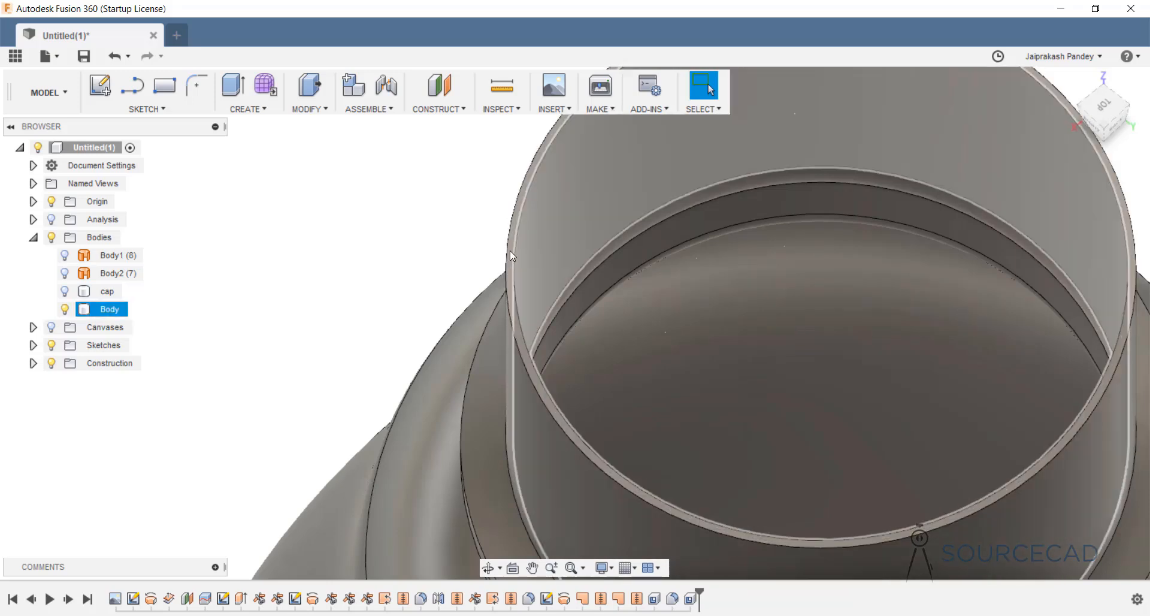
pyautogui.scroll(1, 510, 256)
# Fillet the outer and inner edges of the bottle's rim with a 0.2 mm radius.
pyautogui.press('Escape')
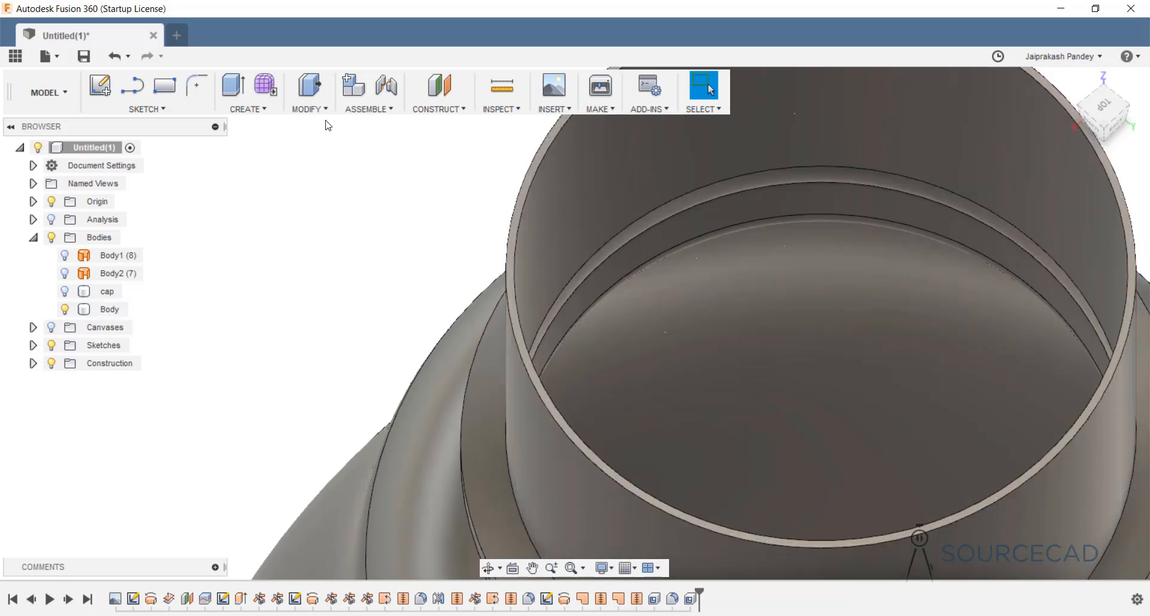
pyautogui.click(310, 109)
pyautogui.click(309, 144)
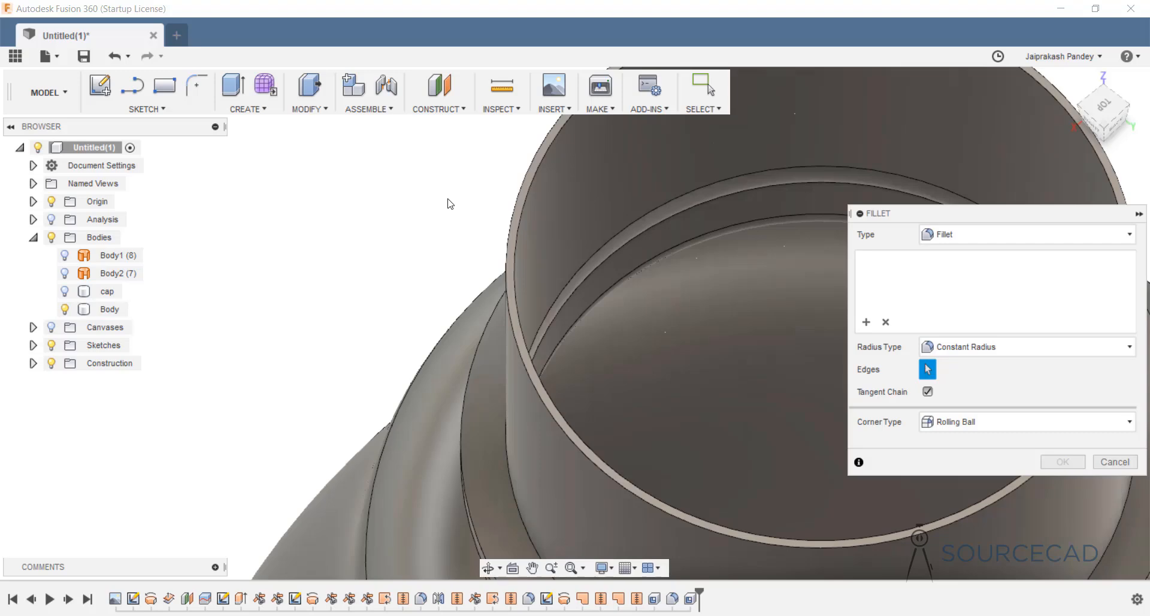
pyautogui.click(524, 193)
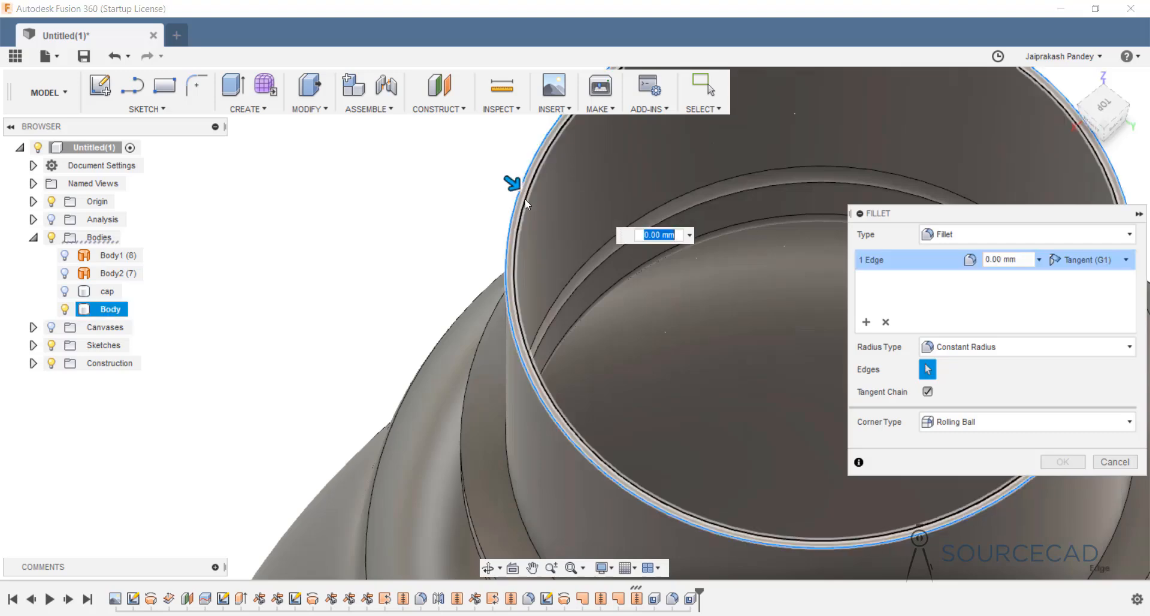
pyautogui.click(525, 199)
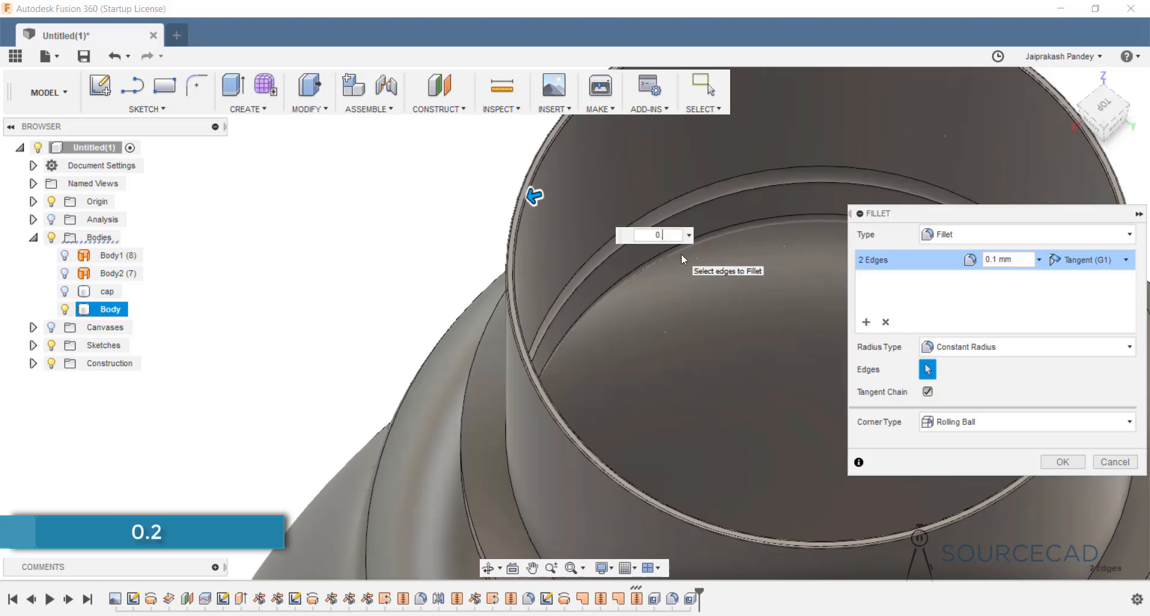
pyautogui.write('0.2')
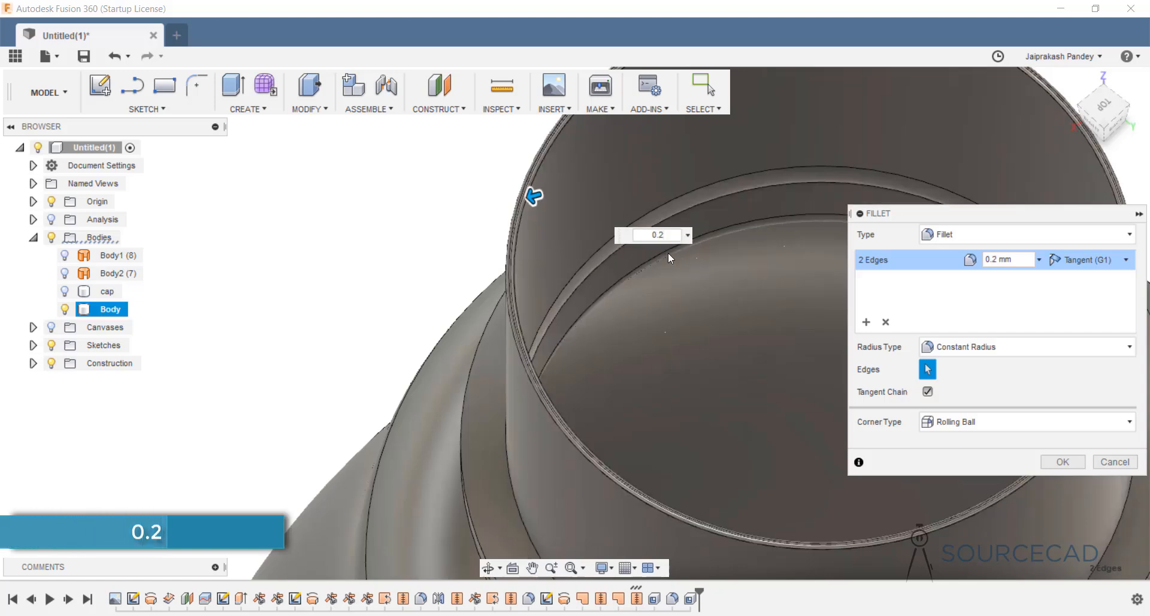
pyautogui.press('Return')
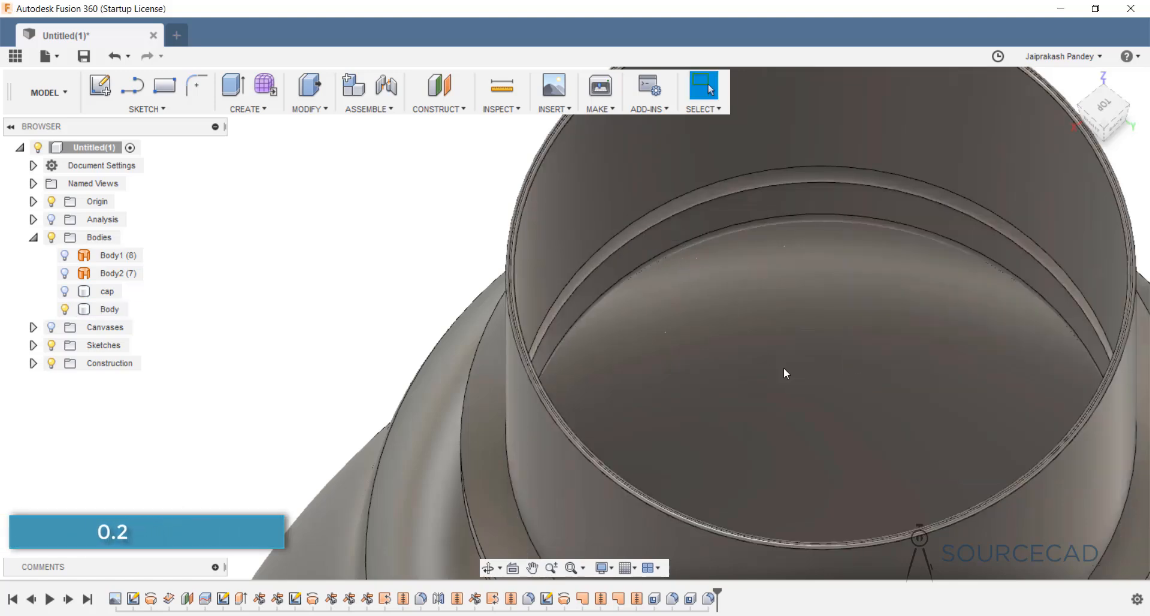
pyautogui.scroll(-2, 505, 280)
pyautogui.scroll(-8, 426, 303)
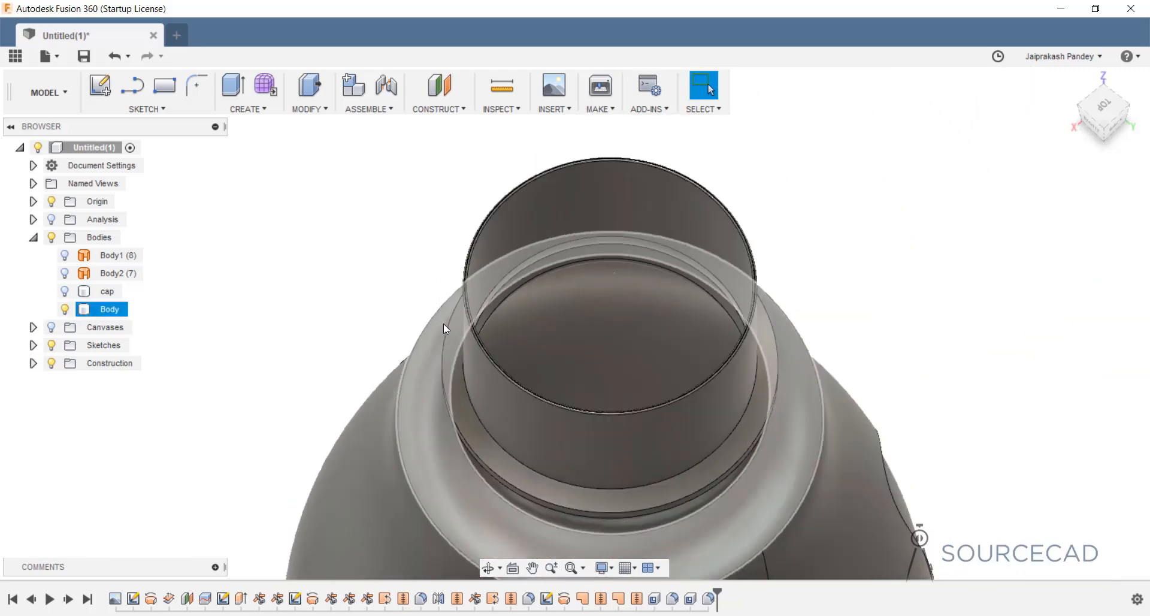
pyautogui.scroll(-2, 548, 408)
# Show the cap on the bottle neck and turn on the section analysis.
pyautogui.keyDown('shift'); pyautogui.moveTo(617, 391); pyautogui.dragTo(633, 334, button='middle'); pyautogui.keyUp('shift')
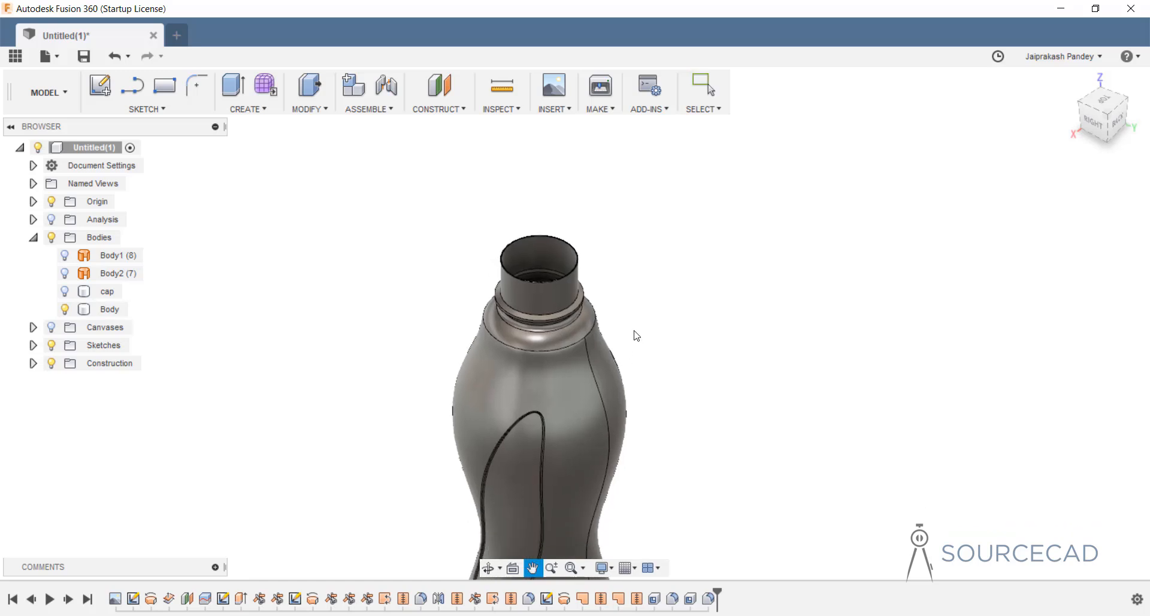
pyautogui.click(65, 292)
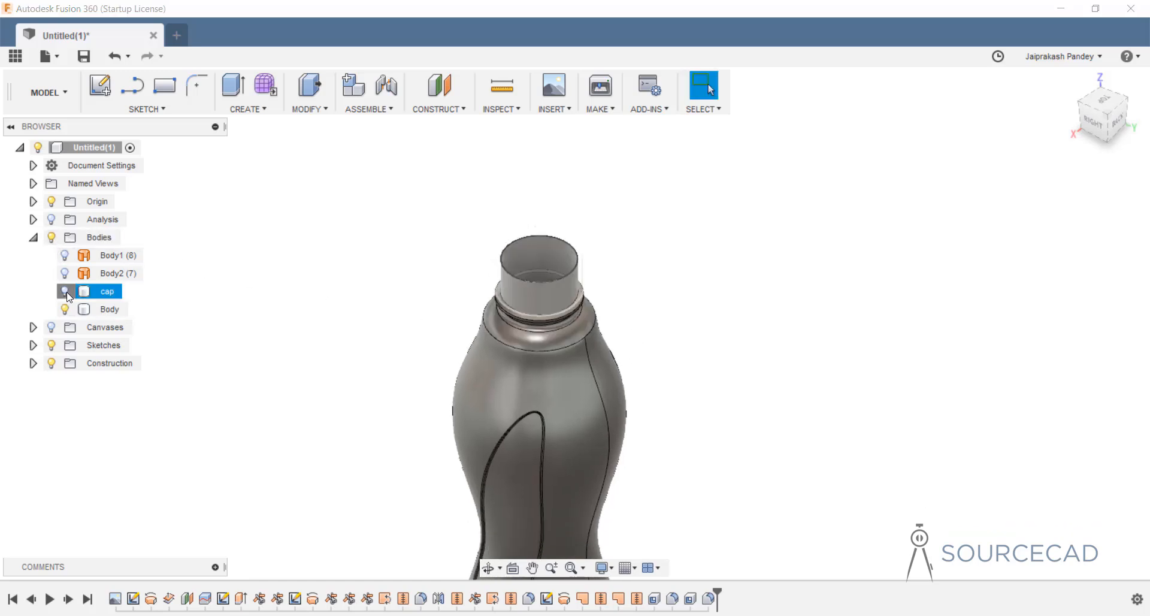
pyautogui.click(34, 238)
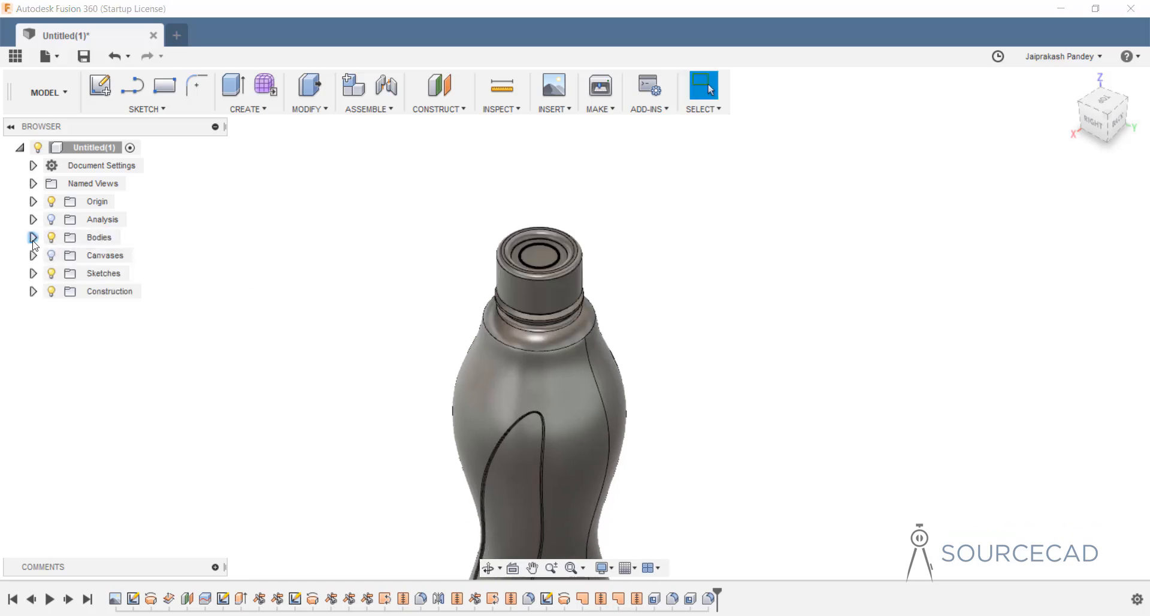
pyautogui.click(52, 221)
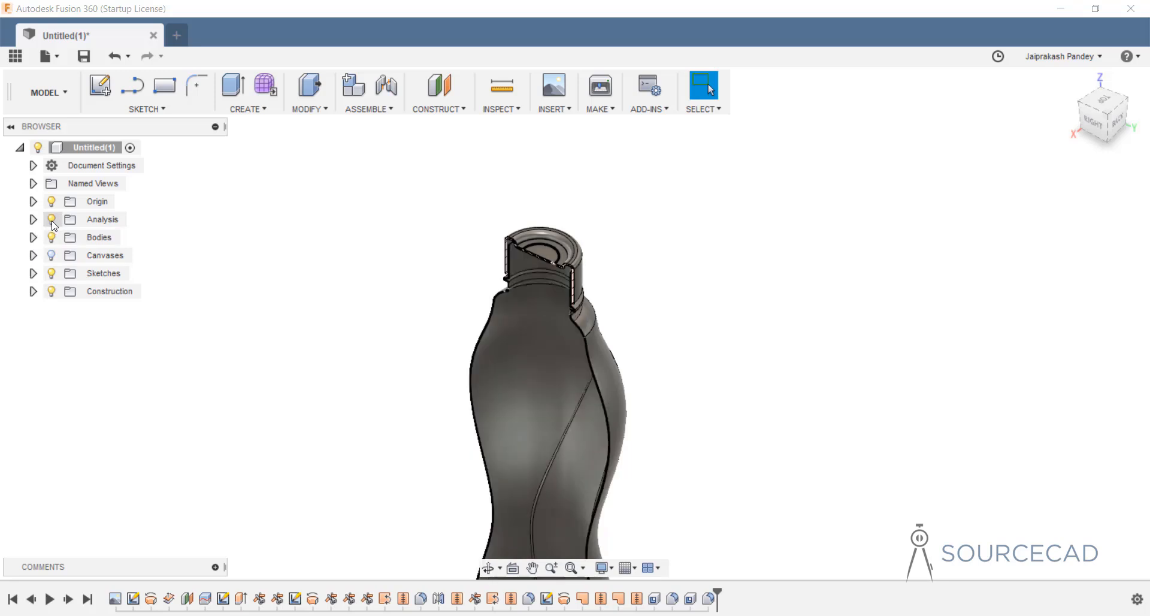
# Inspect the sectioned bottle and cap walls from several angles, then hide the section.
pyautogui.keyDown('shift'); pyautogui.moveTo(529, 343); pyautogui.dragTo(564, 282, button='middle'); pyautogui.keyUp('shift')
pyautogui.keyDown('shift'); pyautogui.moveTo(572, 177); pyautogui.dragTo(543, 240, button='middle'); pyautogui.keyUp('shift')
pyautogui.scroll(8, 543, 239)
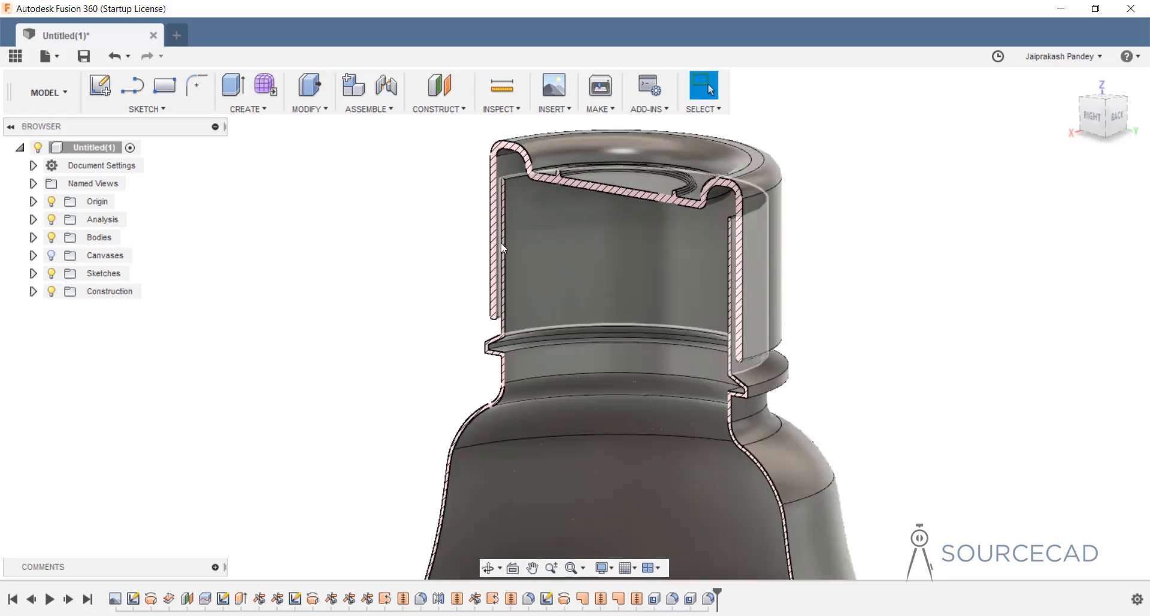
pyautogui.keyDown('shift'); pyautogui.moveTo(533, 363); pyautogui.dragTo(700, 340, button='middle'); pyautogui.keyUp('shift')
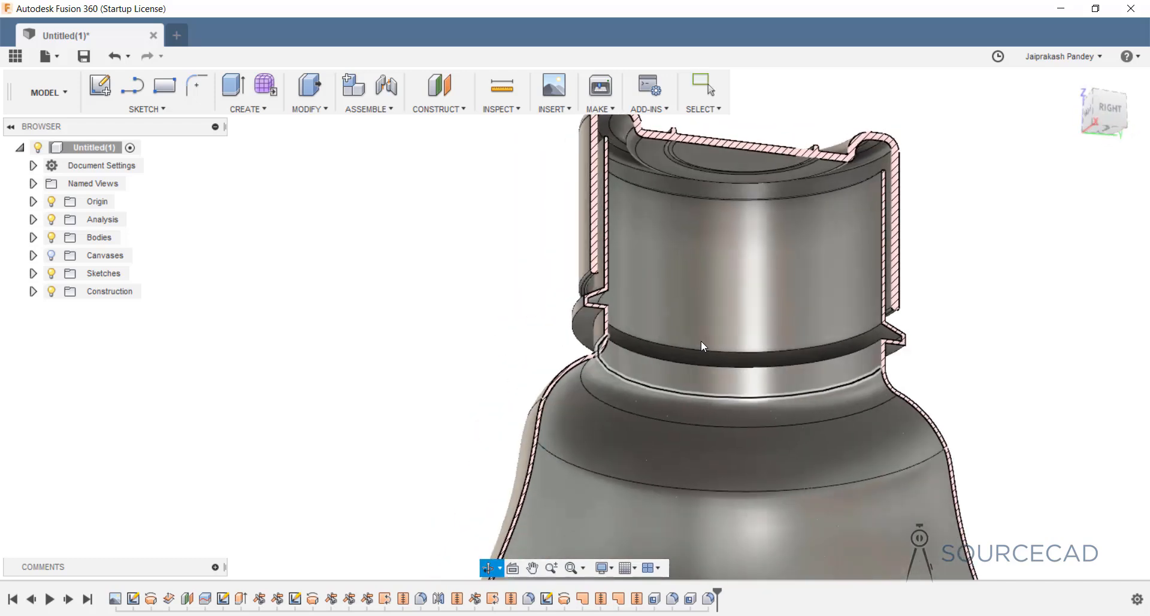
pyautogui.scroll(3, 732, 368)
pyautogui.scroll(-8, 732, 368)
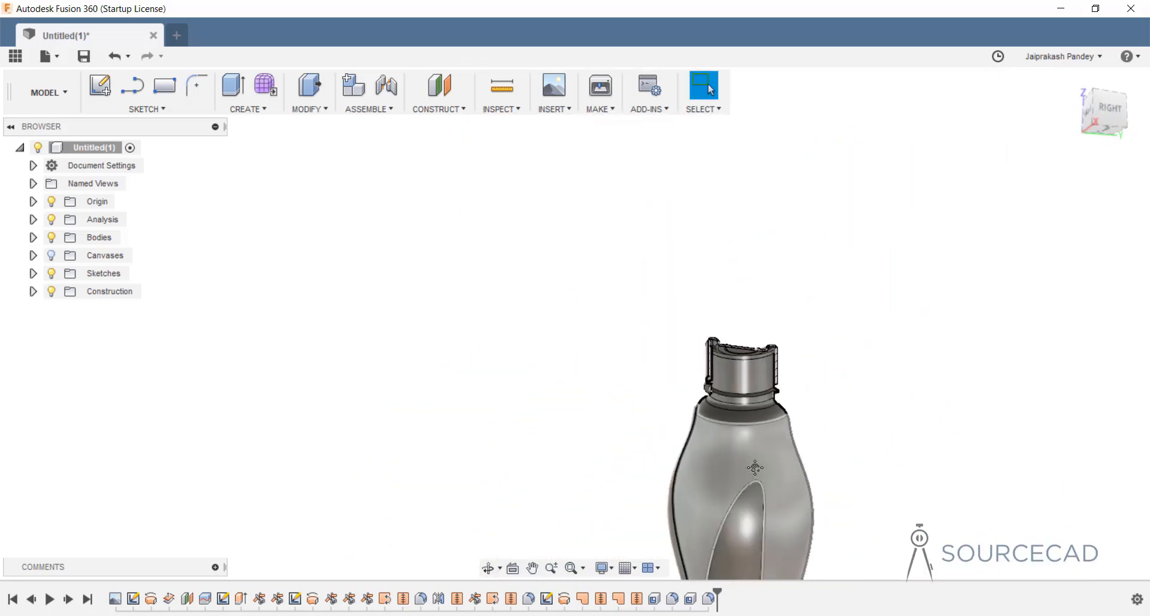
pyautogui.moveTo(755, 467); pyautogui.dragTo(596, 141, button='middle')
pyautogui.moveTo(617, 474); pyautogui.dragTo(573, 507, button='middle')
pyautogui.moveTo(626, 380); pyautogui.dragTo(698, 283, button='middle')
pyautogui.keyDown('shift'); pyautogui.moveTo(698, 284); pyautogui.dragTo(591, 434, button='middle'); pyautogui.keyUp('shift')
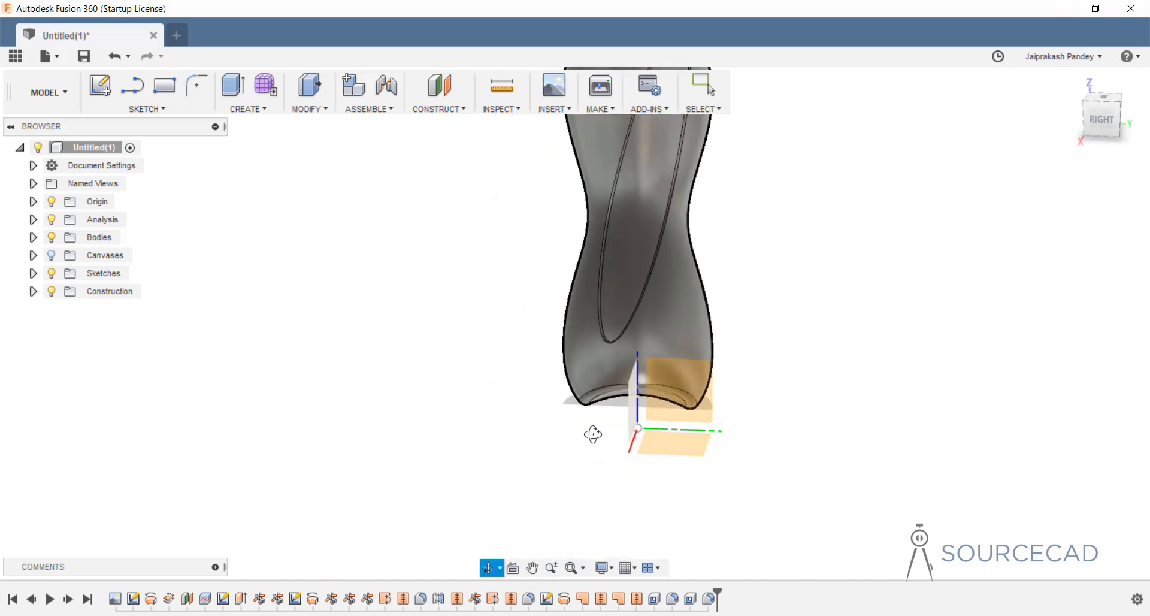
pyautogui.scroll(-6, 646, 316)
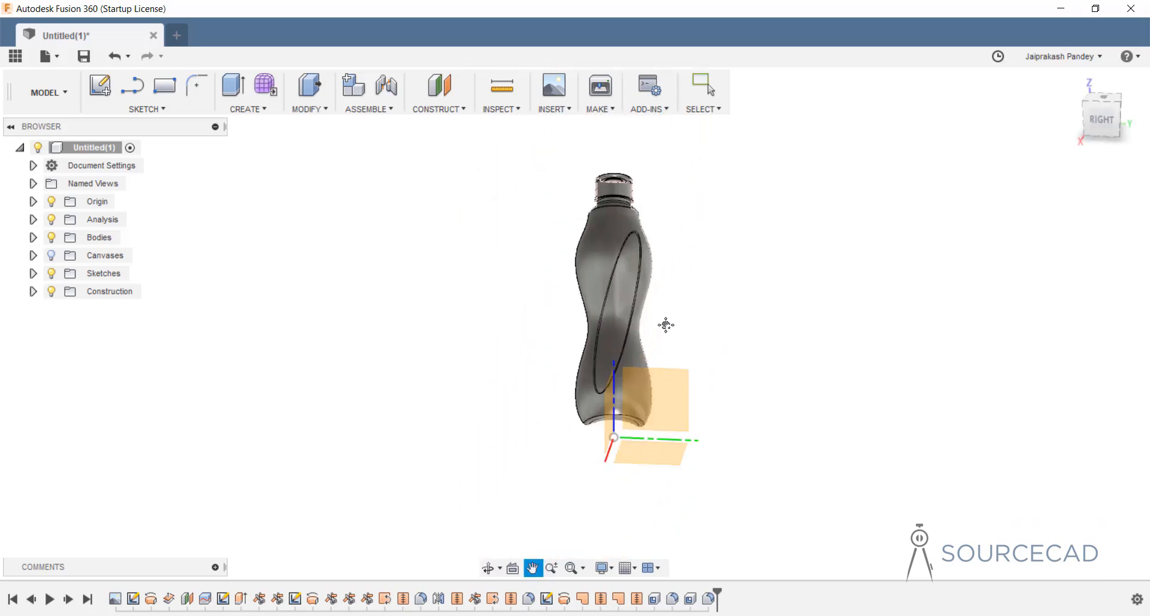
pyautogui.moveTo(665, 324); pyautogui.dragTo(599, 351, button='middle')
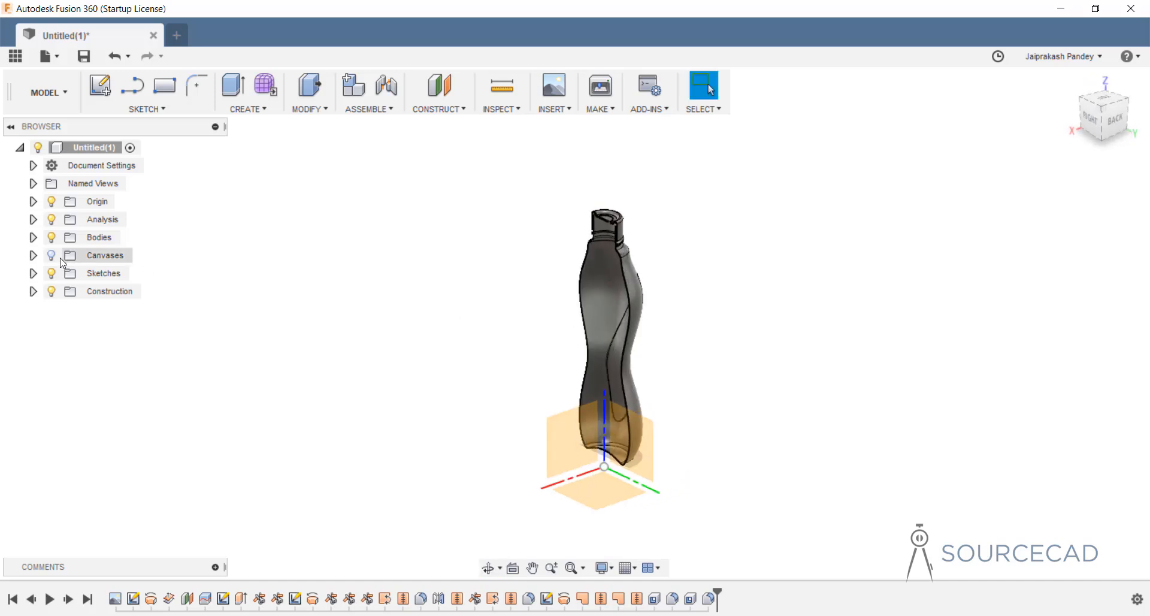
pyautogui.click(52, 219)
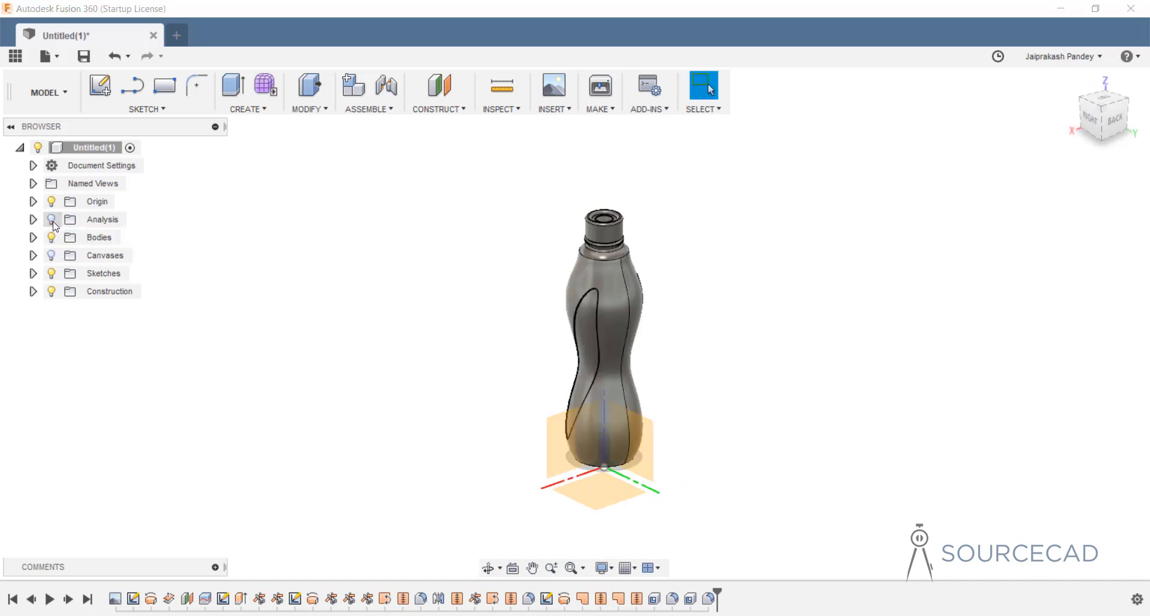
pyautogui.scroll(3, 701, 336)
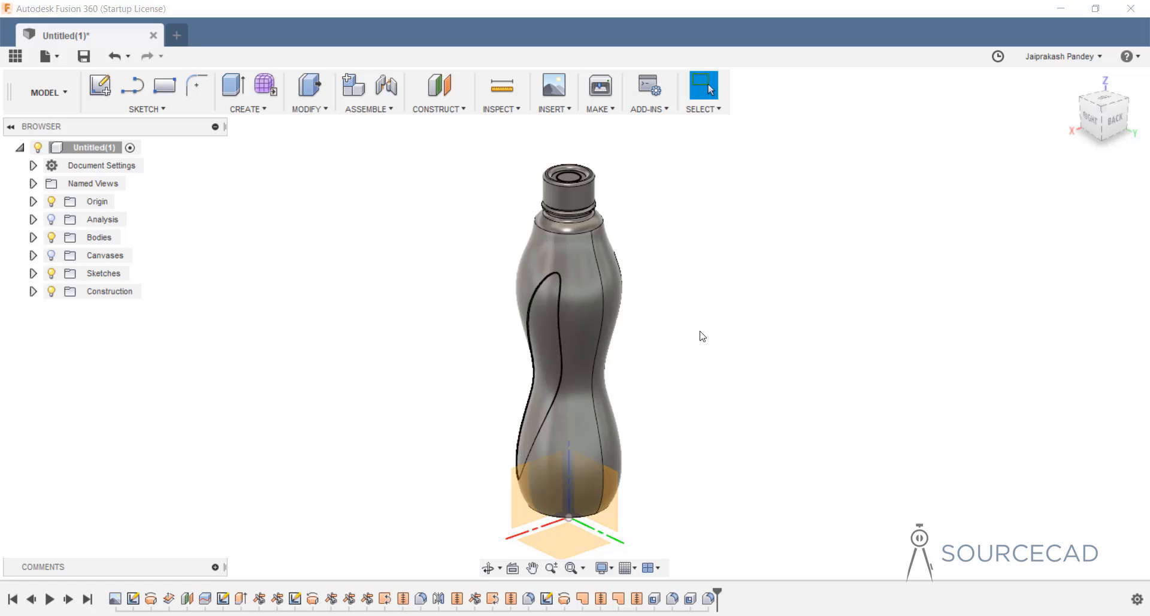